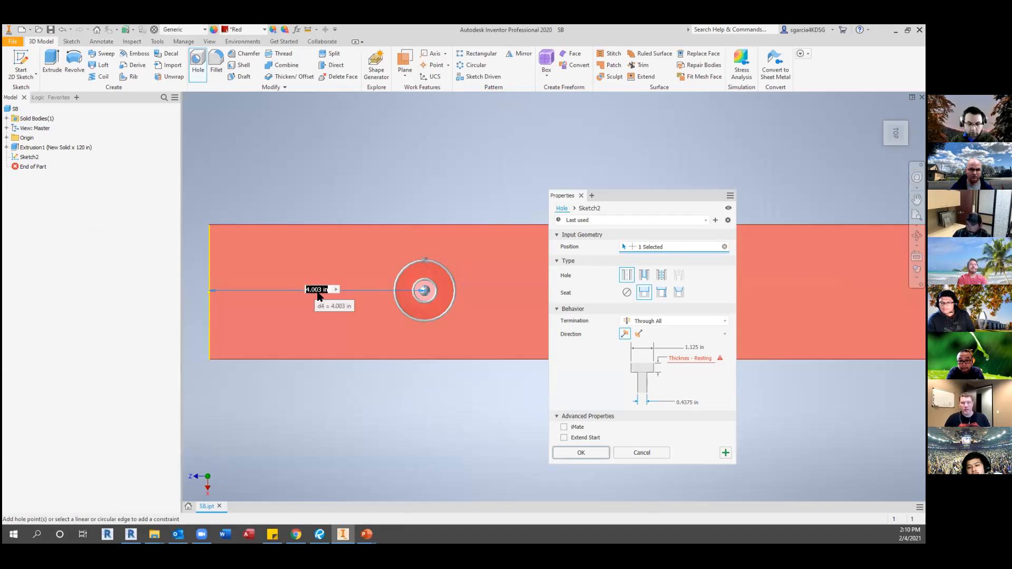
# Set the hole's distance from the bar's end edge to 6 in, naming the parameter Start.
pyautogui.write('Start')
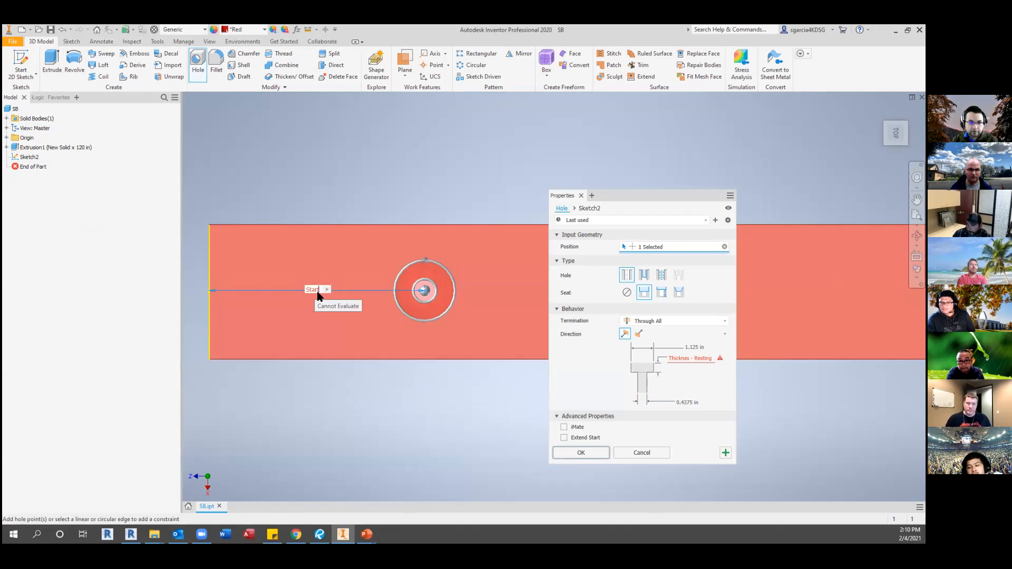
pyautogui.write('=6 in')
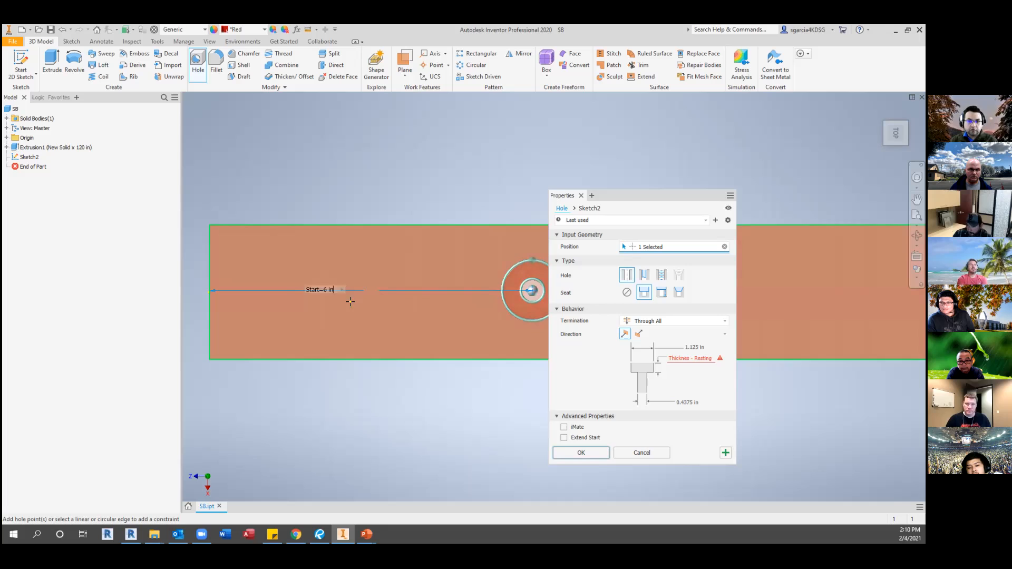
pyautogui.scroll(-3, 360, 289)
pyautogui.moveTo(359, 288); pyautogui.dragTo(306, 266, button='middle')
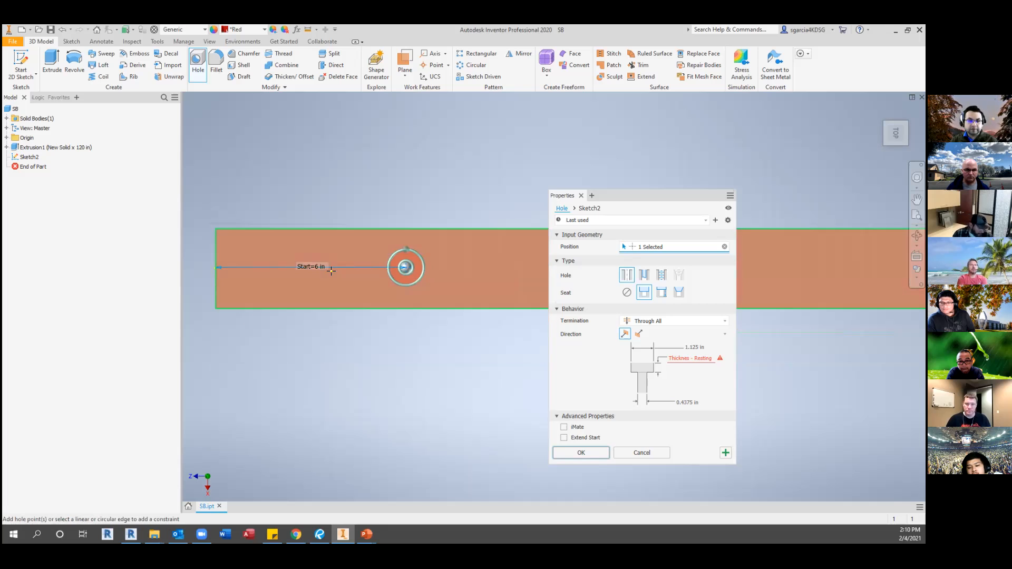
# Constrain the hole from the bar's long edge at a distance of Width/2.
pyautogui.click(402, 308)
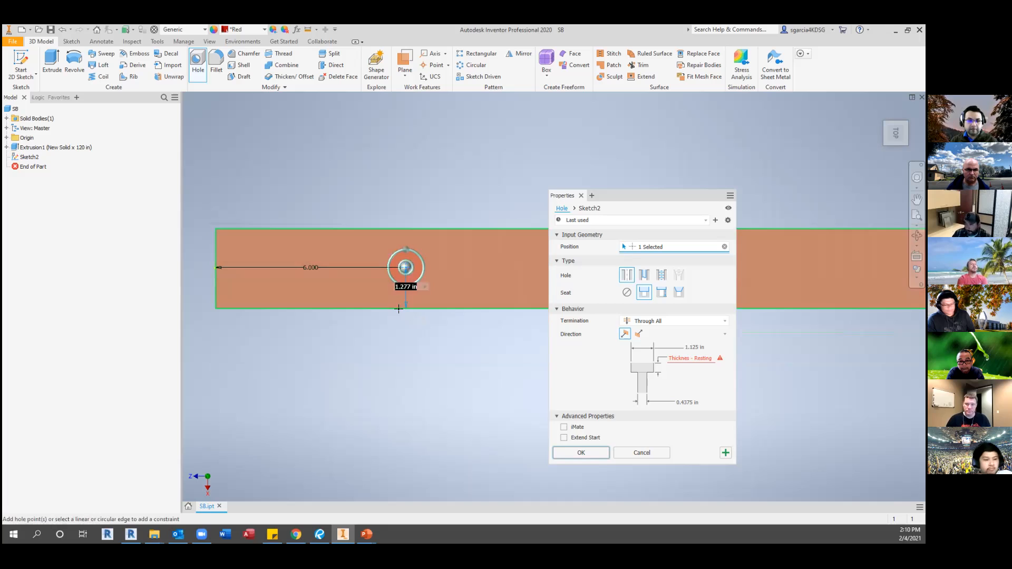
pyautogui.click(425, 286)
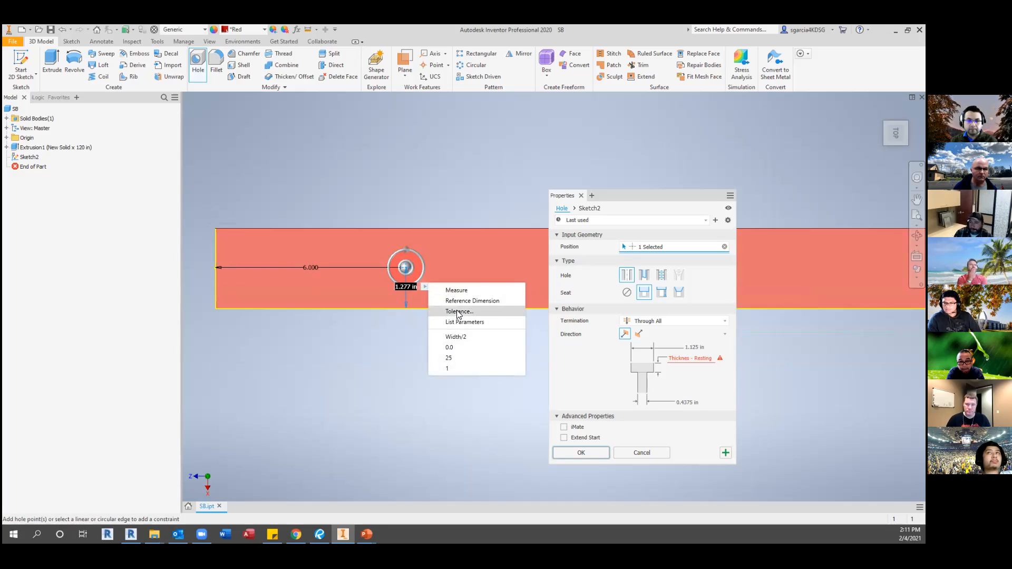
pyautogui.click(461, 322)
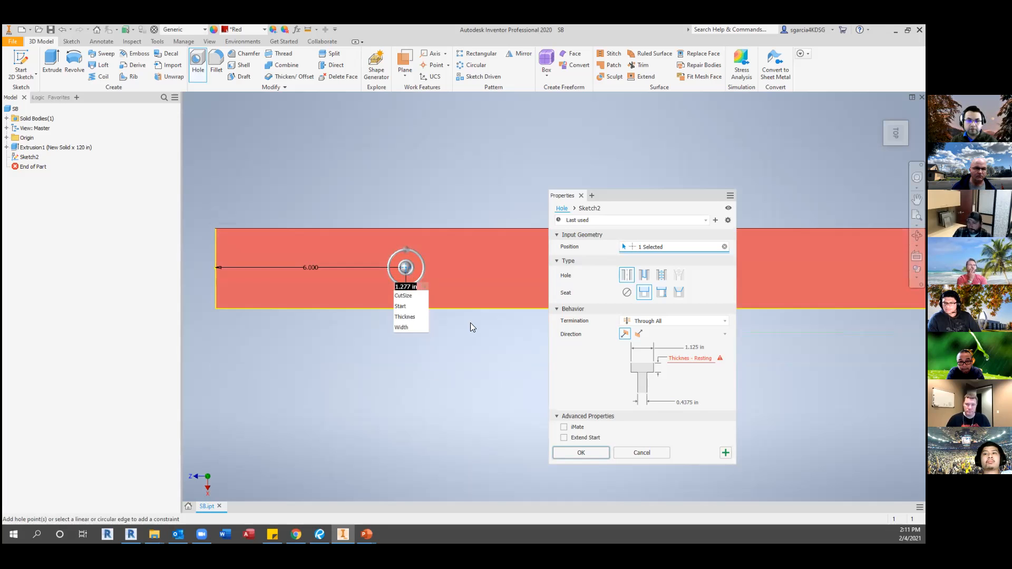
pyautogui.click(406, 327)
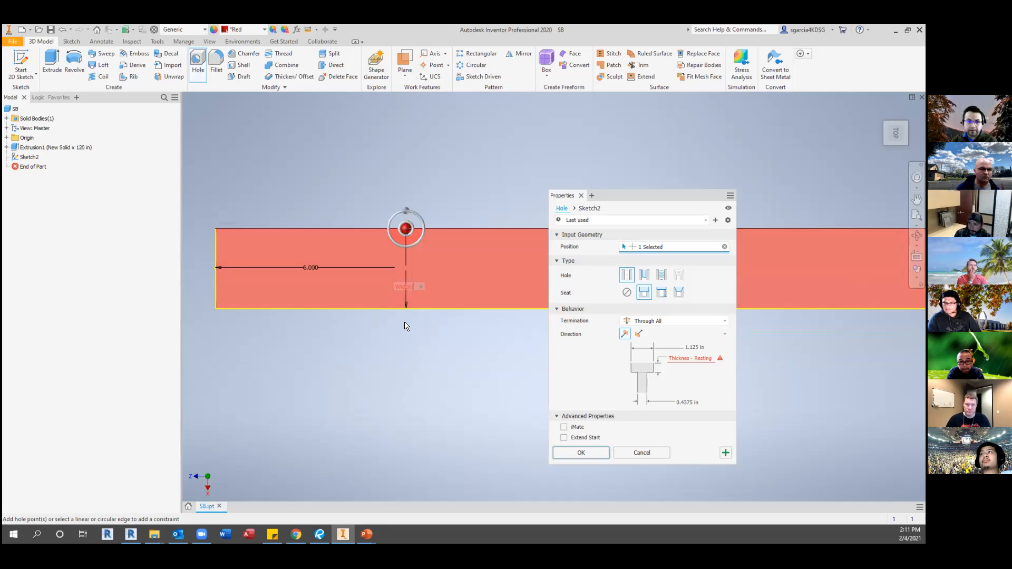
pyautogui.press('Return')
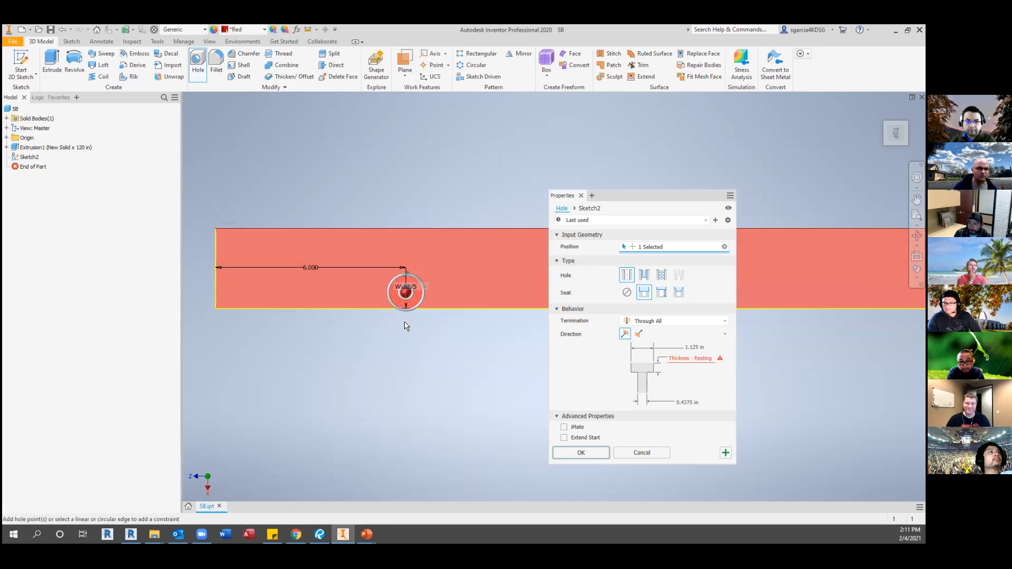
pyautogui.press('Return')
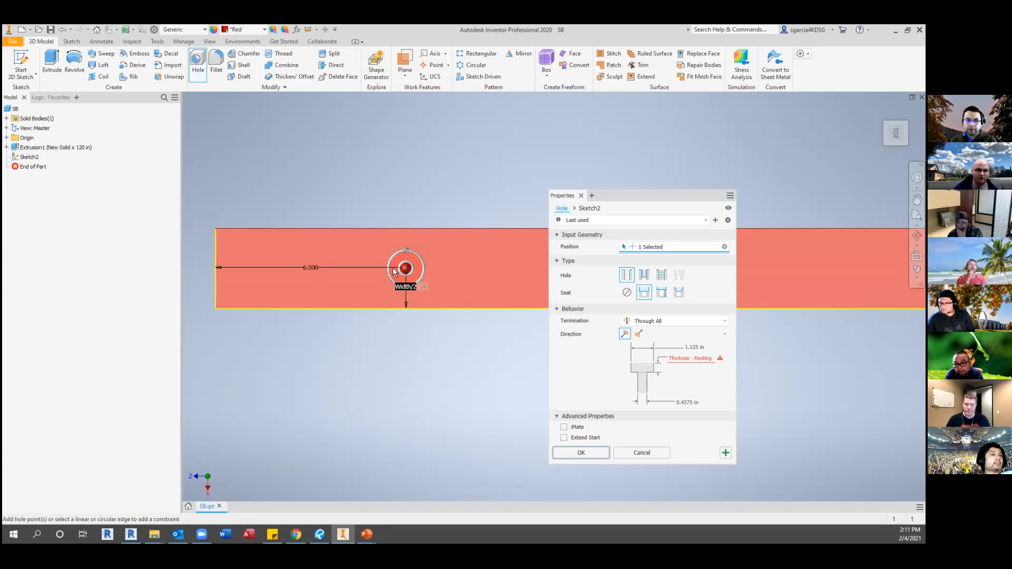
# Name the 0.4375 in hole diameter parameter CBDia, set the counterbore depth to 0.25 in and create the hole.
pyautogui.click(683, 403)
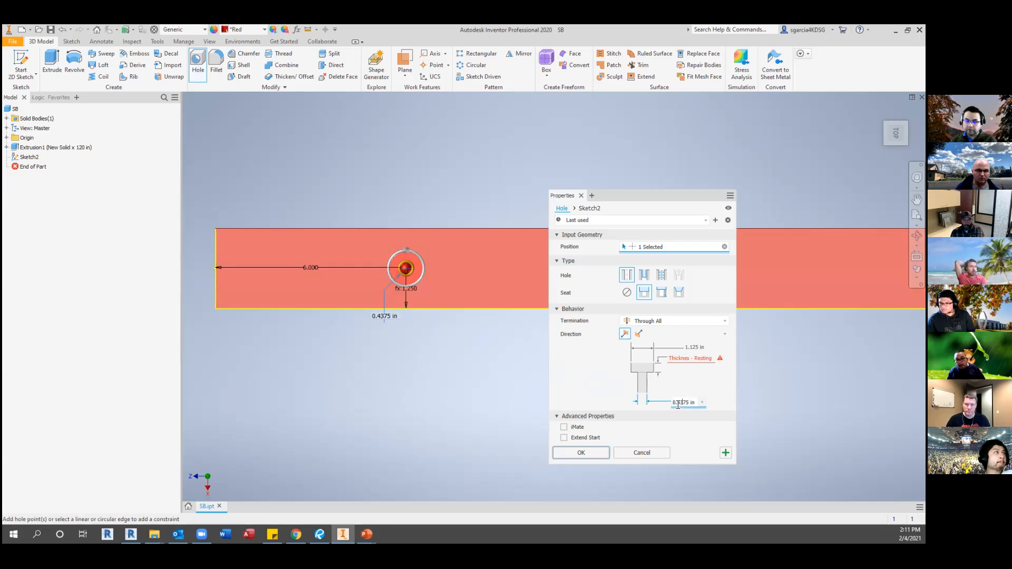
pyautogui.press('Home')
pyautogui.write('CBDia=')
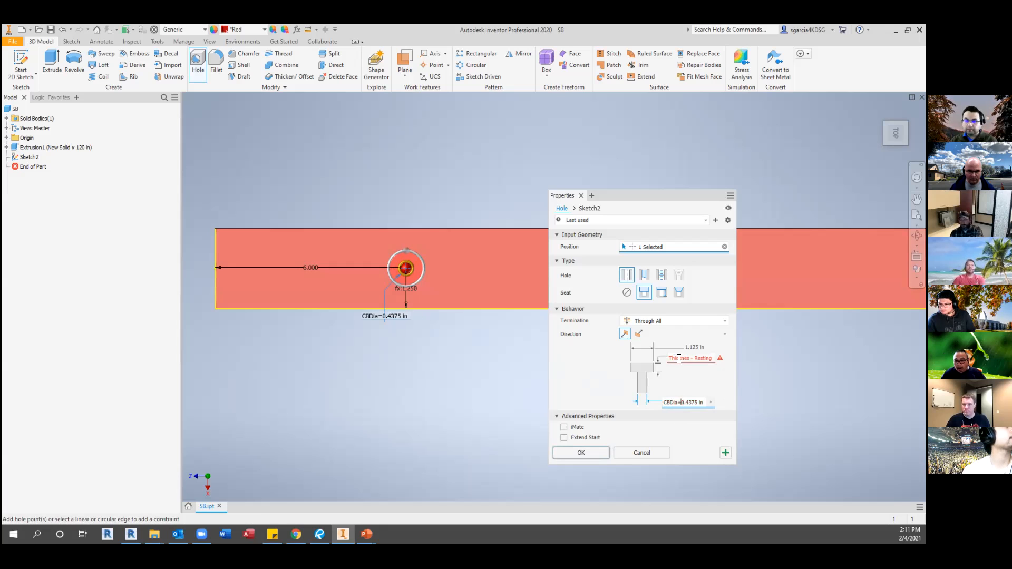
pyautogui.click(679, 358)
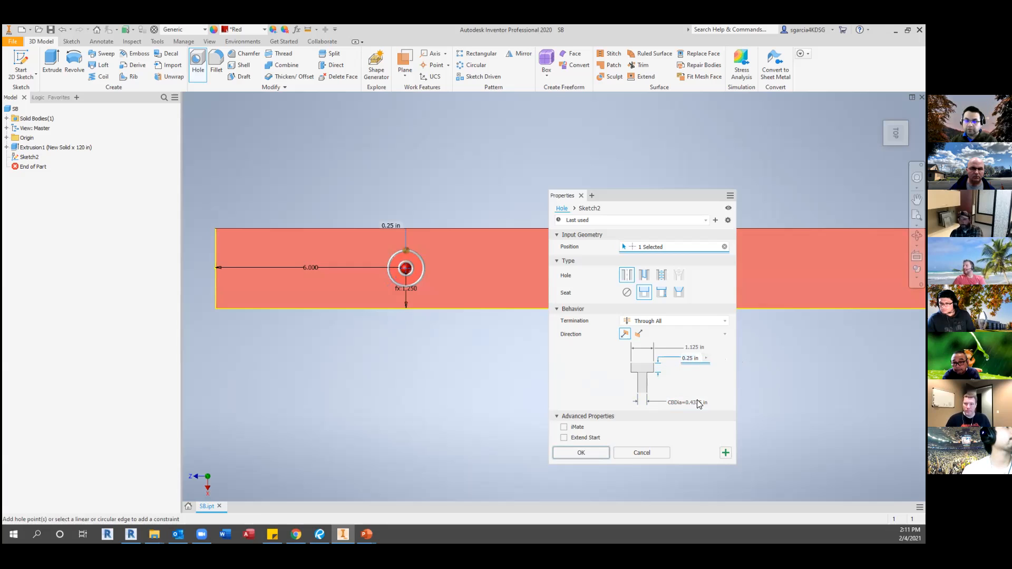
pyautogui.click(575, 452)
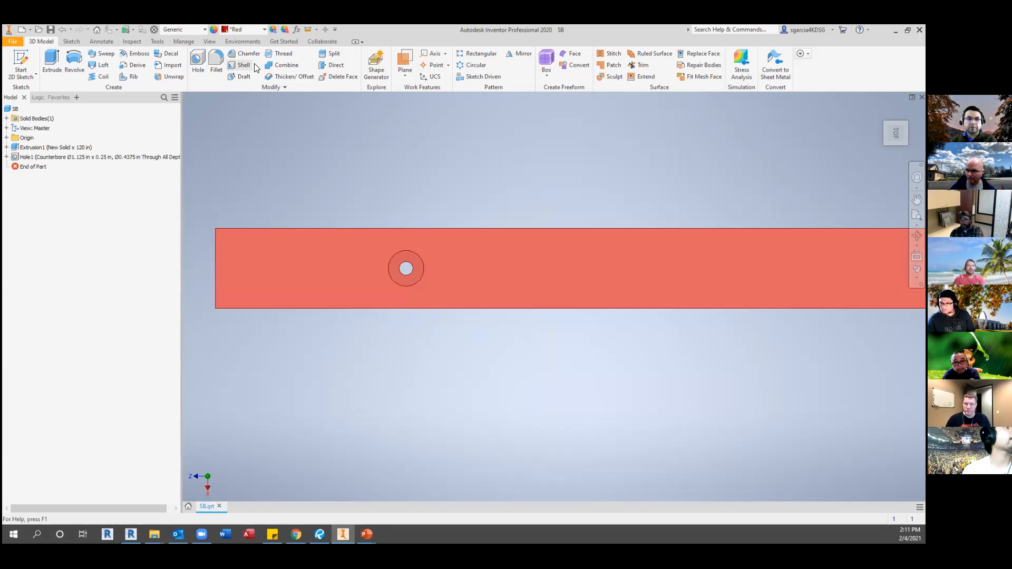
# Open the part's parameters table and check the hole behavior drawings in the PowerPoint slide show, returning to Inventor.
pyautogui.click(296, 30)
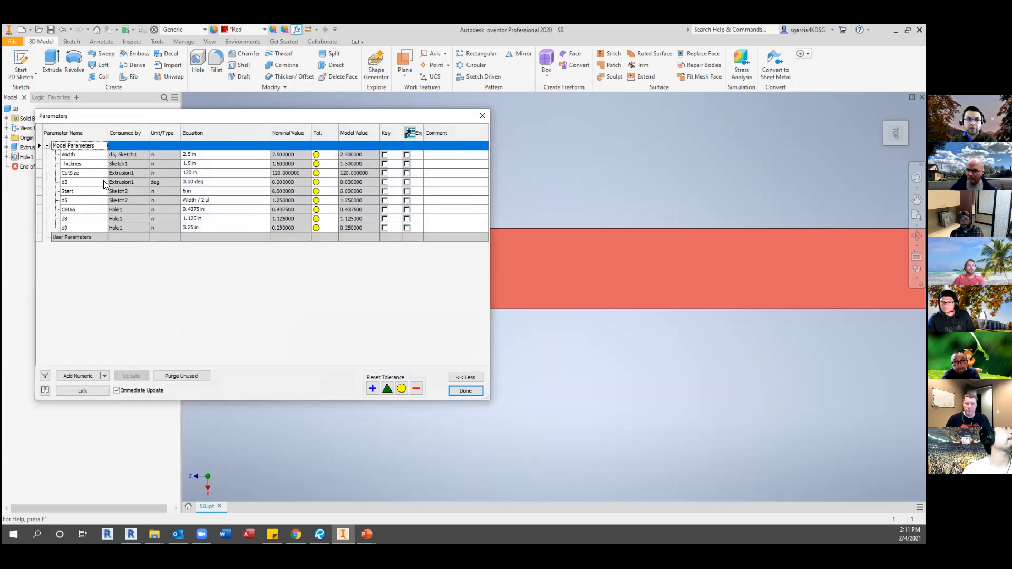
pyautogui.moveTo(117, 126); pyautogui.dragTo(339, 152)
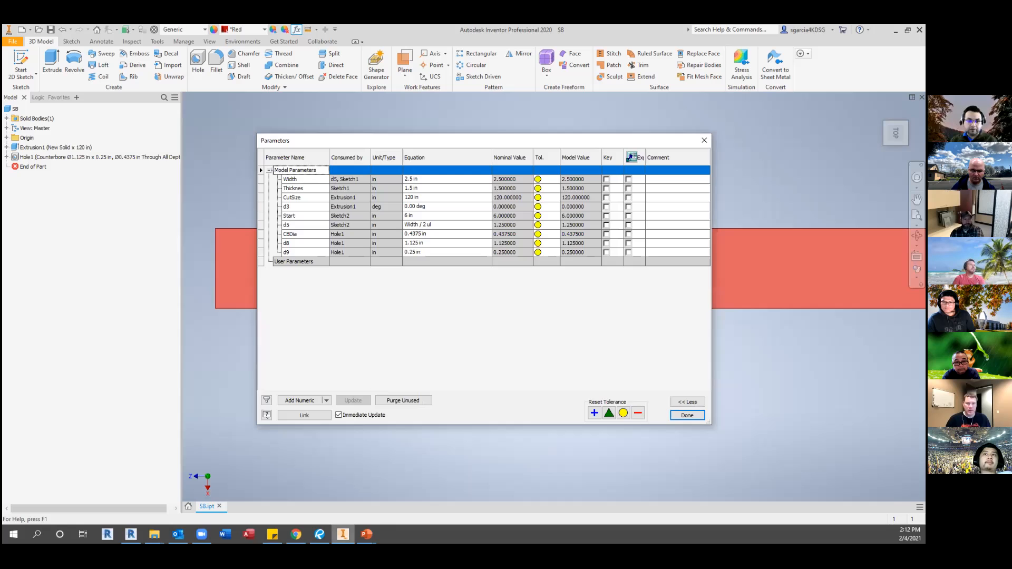
pyautogui.click(366, 533)
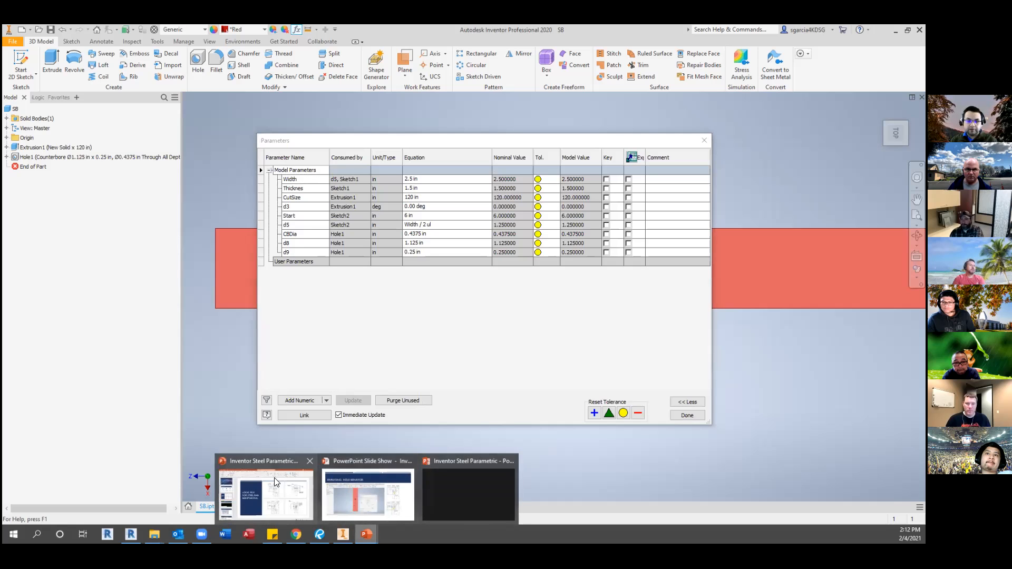
pyautogui.click(374, 480)
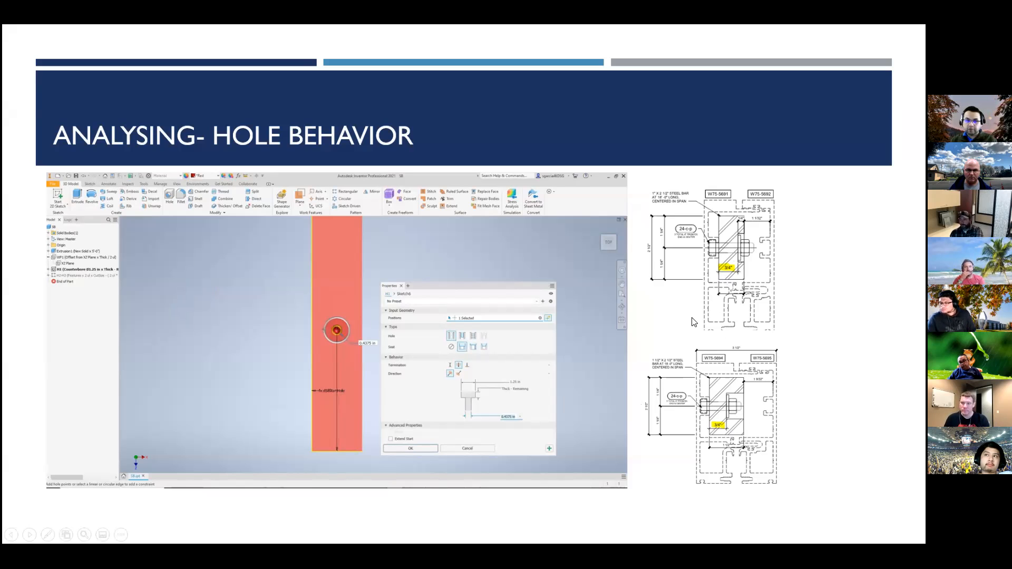
pyautogui.hotkey('alt', 'Tab')
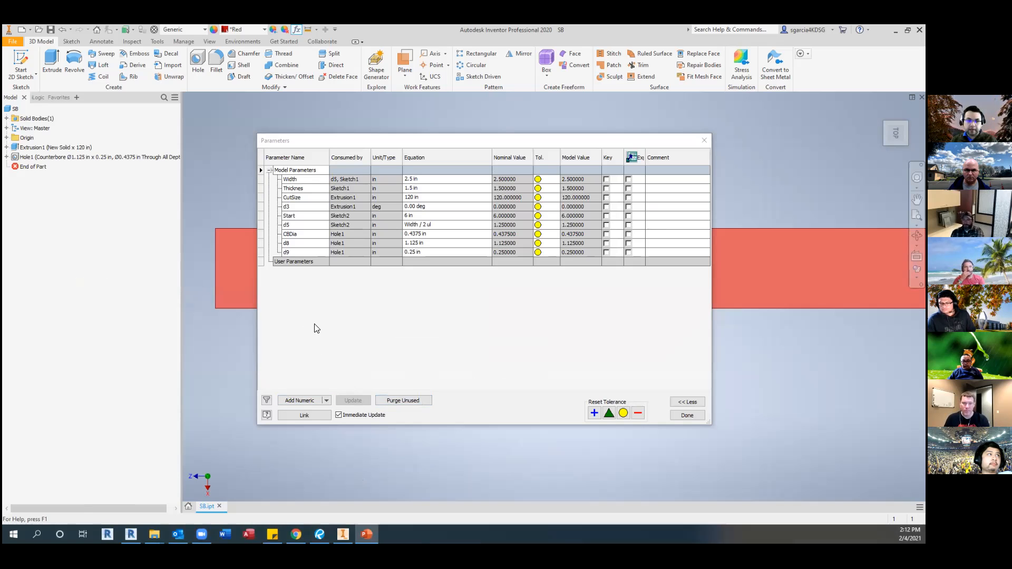
# Add a numeric user parameter named Seat with the equation 0.75 in and close the parameters table.
pyautogui.click(304, 401)
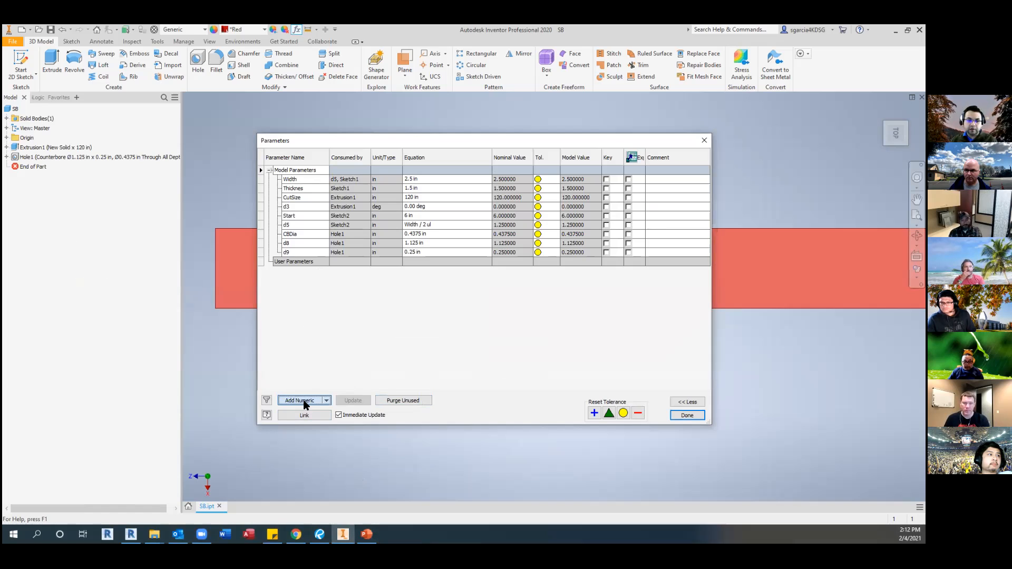
pyautogui.click(303, 401)
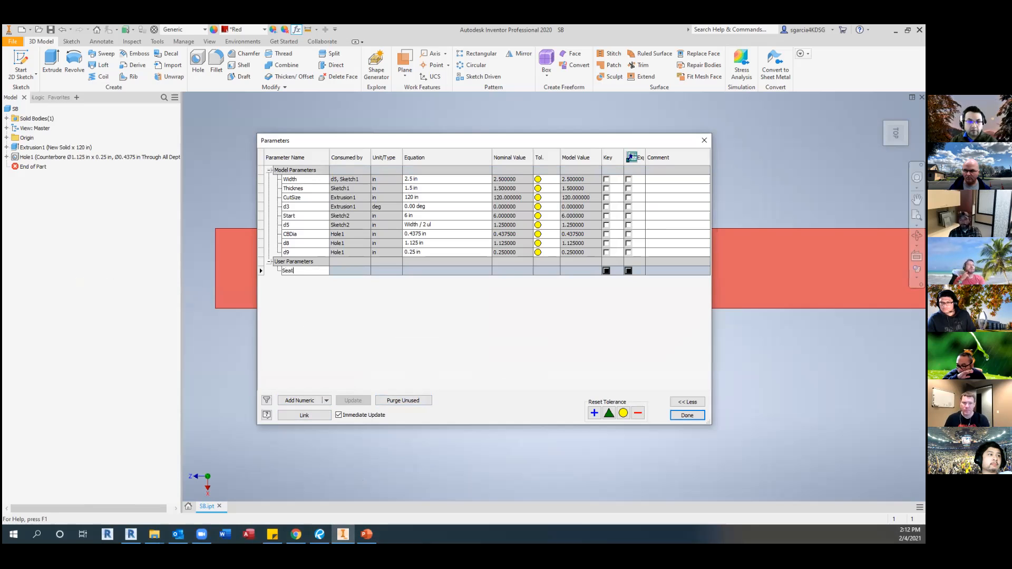
pyautogui.press('Return')
pyautogui.click(410, 271)
pyautogui.write('0.75')
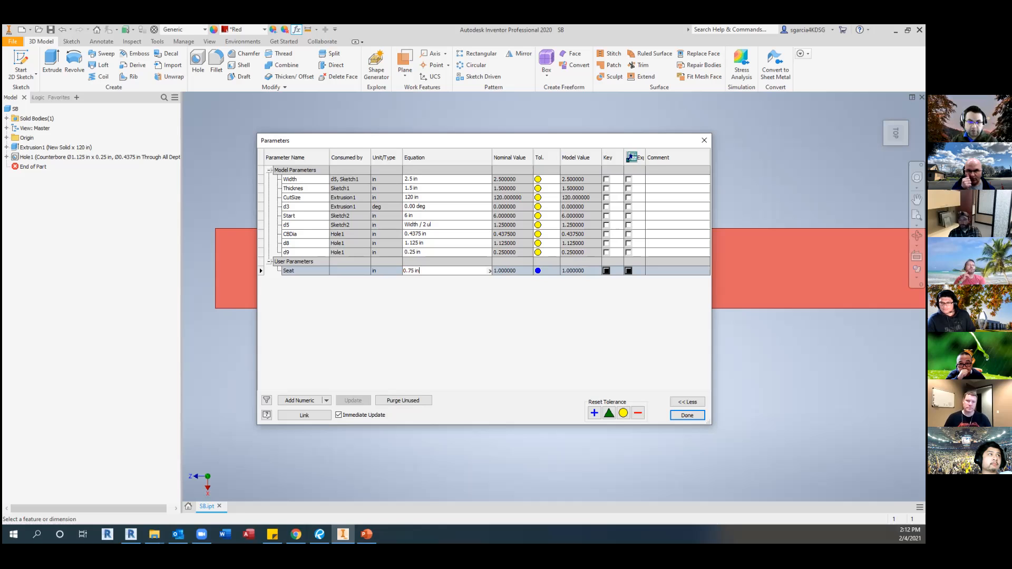
pyautogui.press('Return')
pyautogui.click(696, 414)
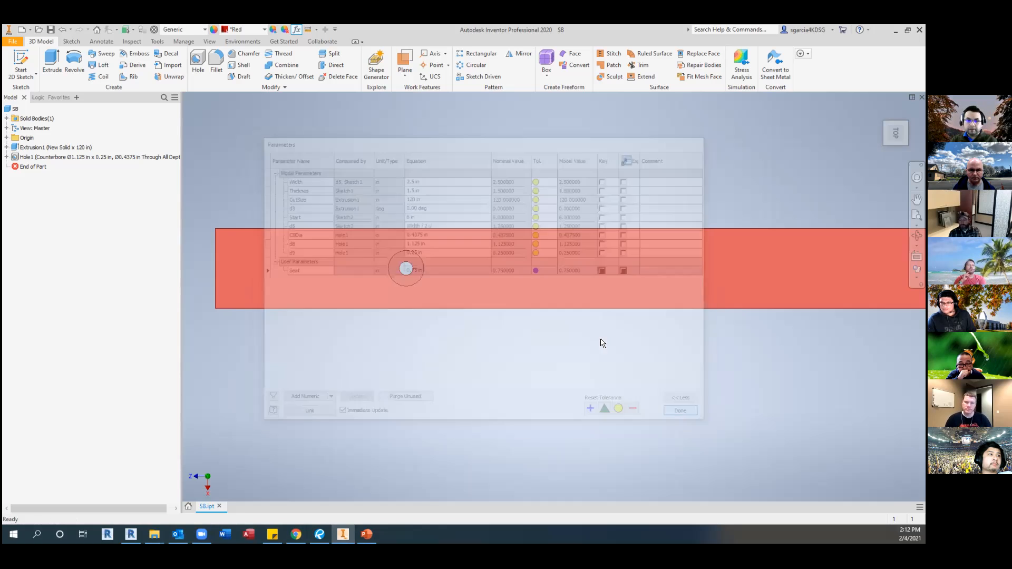
pyautogui.doubleClick(405, 268)
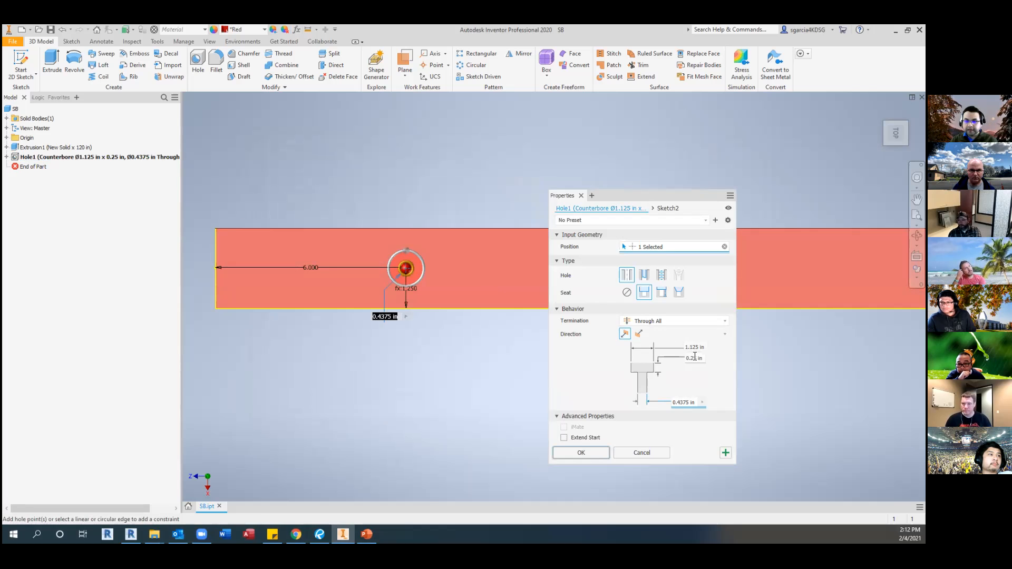
pyautogui.click(690, 358)
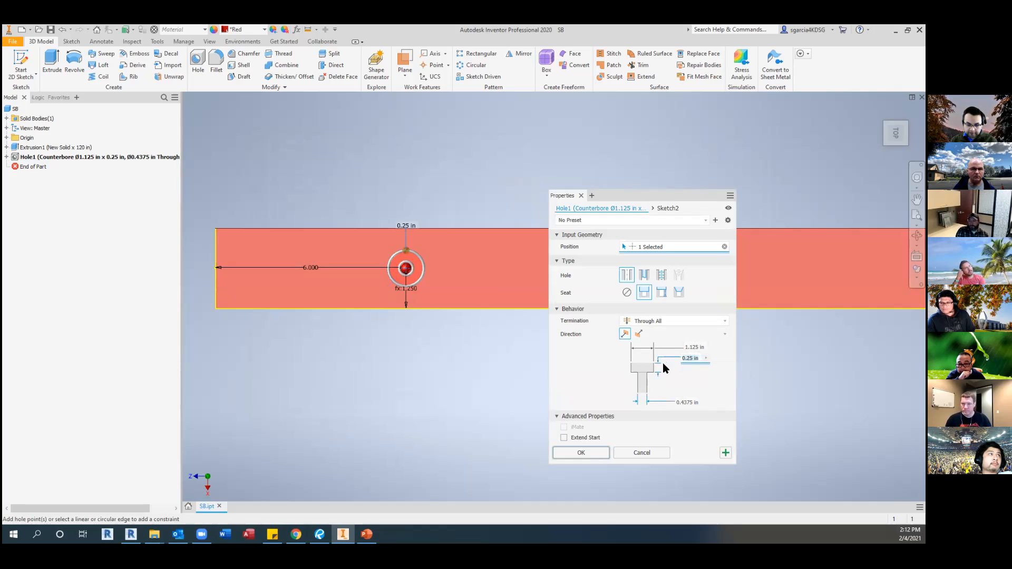
pyautogui.click(706, 359)
pyautogui.click(743, 381)
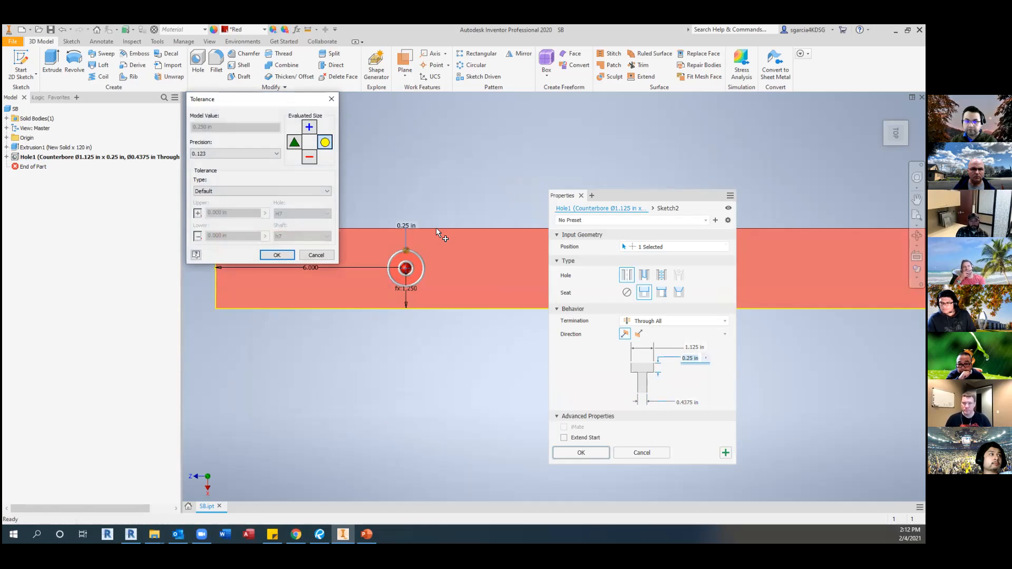
pyautogui.press('Escape')
pyautogui.press('Escape')
# Reopen the counterbore hole for editing and clear its counterbore depth value.
pyautogui.click(22, 158)
pyautogui.doubleClick(23, 158)
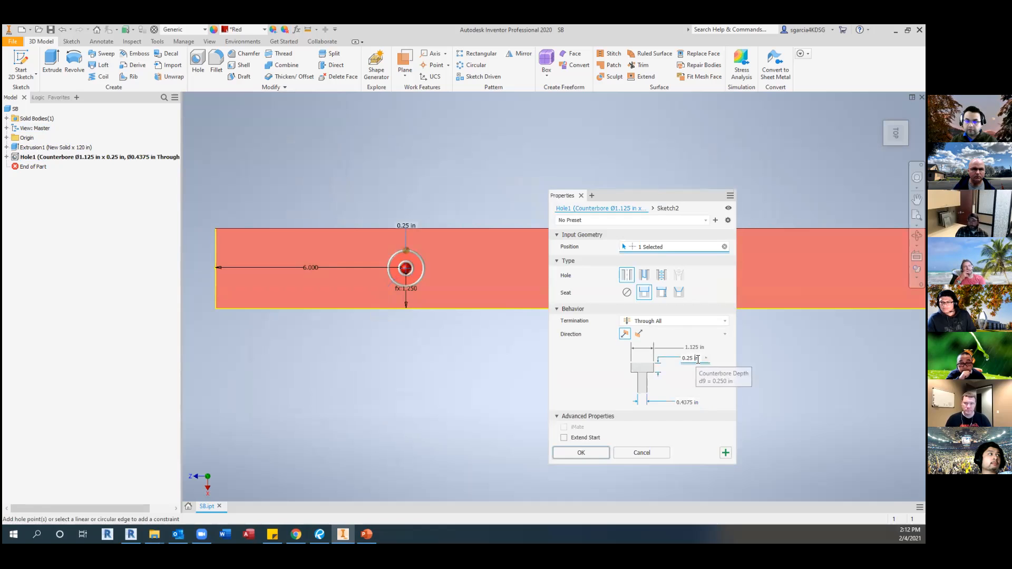
pyautogui.click(706, 358)
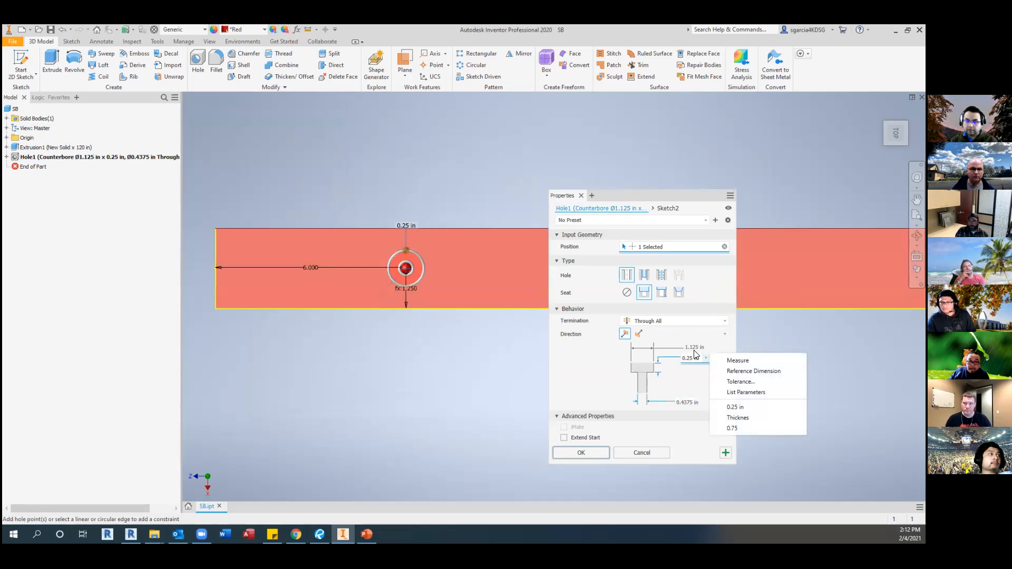
pyautogui.click(744, 392)
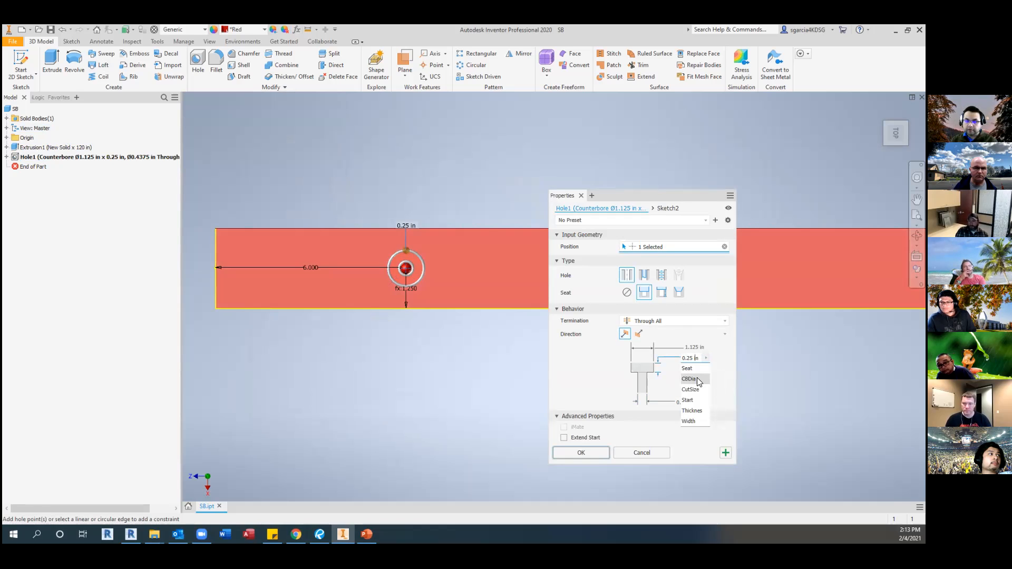
pyautogui.click(694, 411)
pyautogui.press('BackSpace')
pyautogui.press('BackSpace')
pyautogui.press('BackSpace')
pyautogui.press('BackSpace')
pyautogui.press('BackSpace')
pyautogui.press('BackSpace')
pyautogui.press('BackSpace')
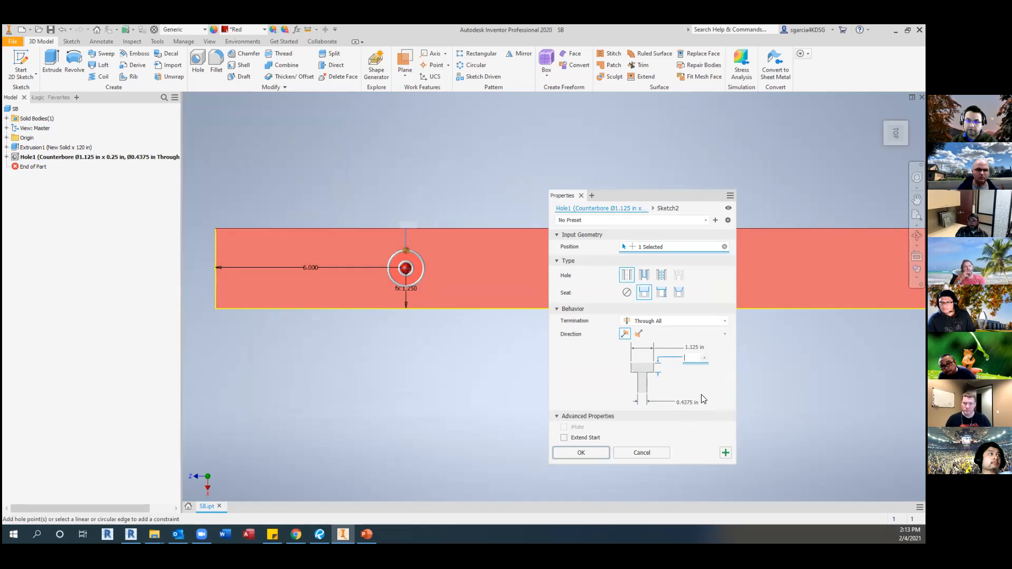
# Set the counterbore depth to the parameter expression Thicknes-Seat and apply the hole edit.
pyautogui.click(701, 358)
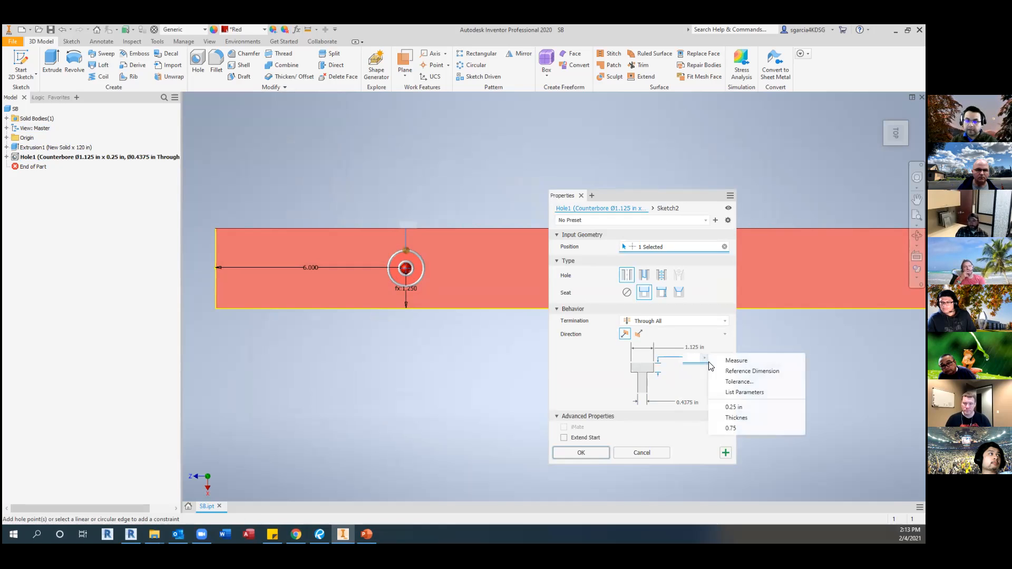
pyautogui.click(742, 393)
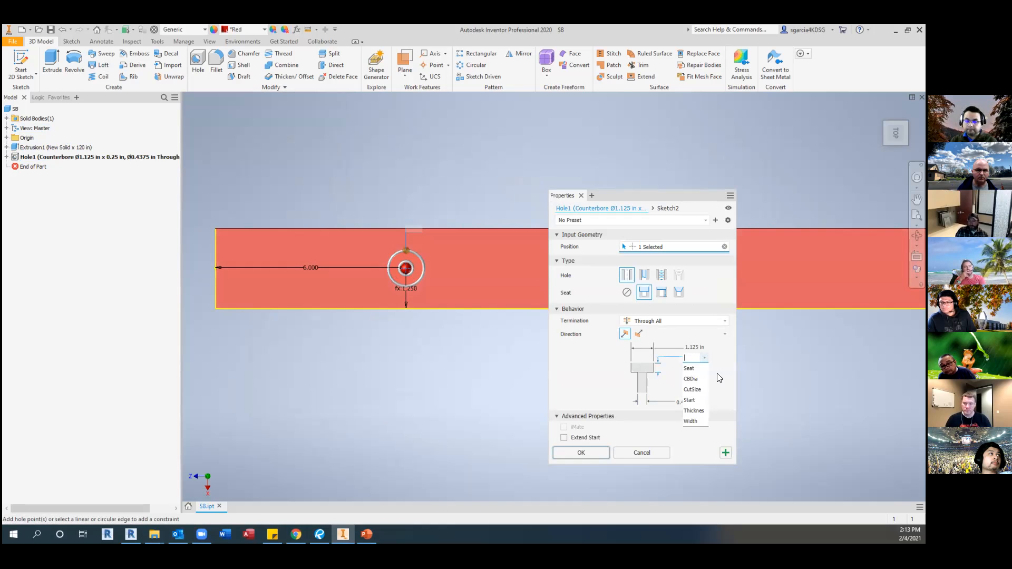
pyautogui.click(693, 410)
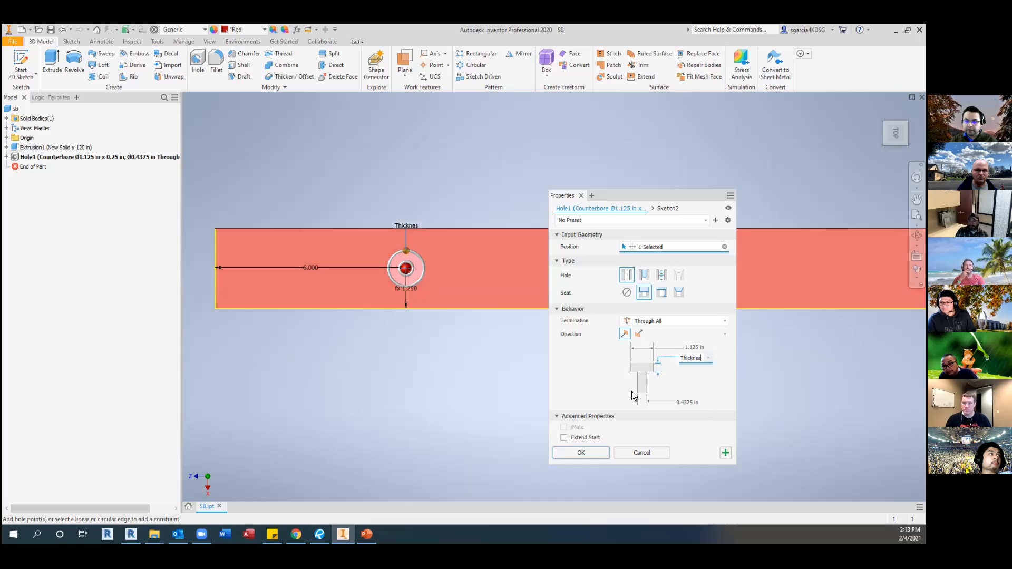
pyautogui.write('-')
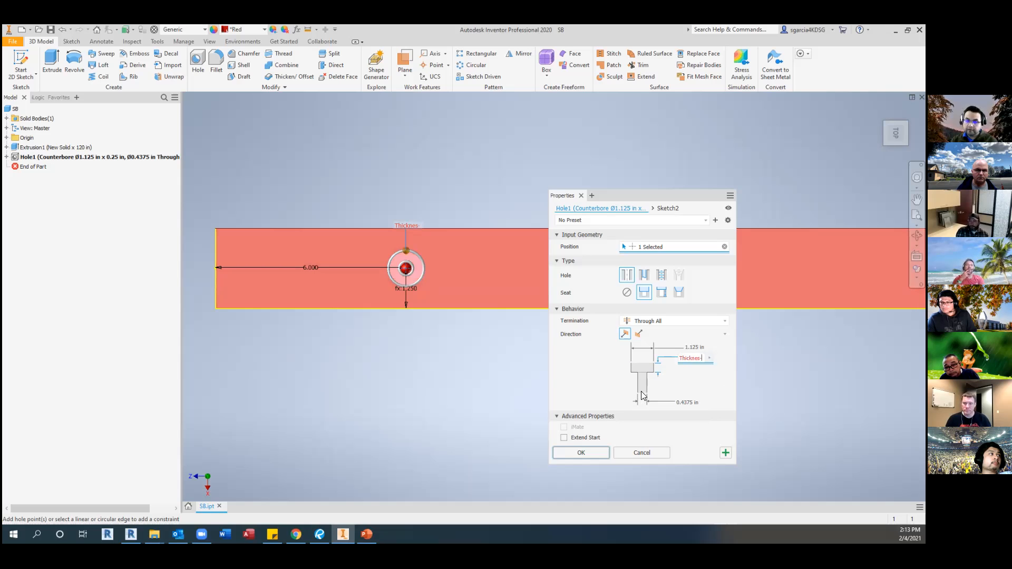
pyautogui.click(709, 358)
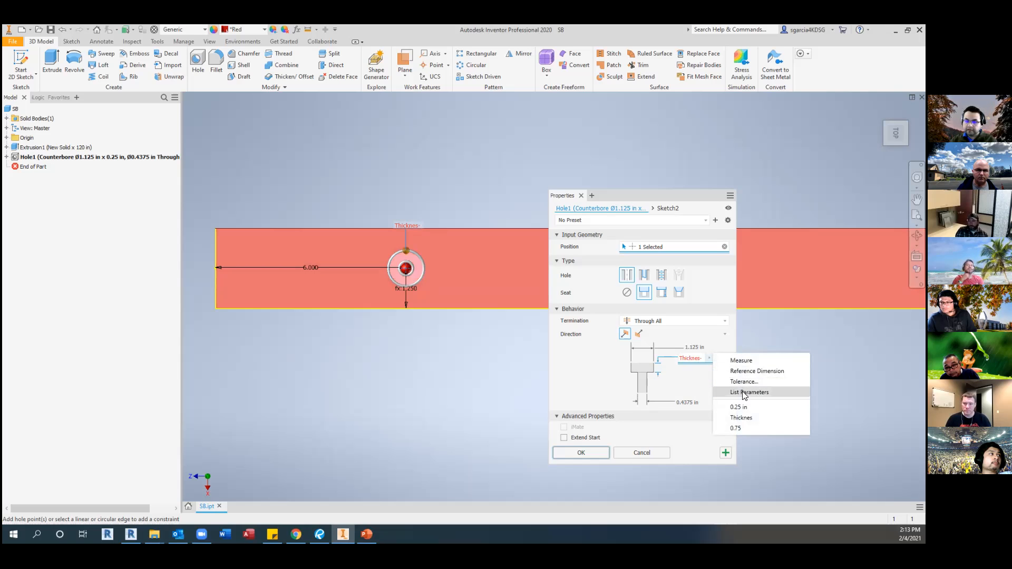
pyautogui.click(744, 393)
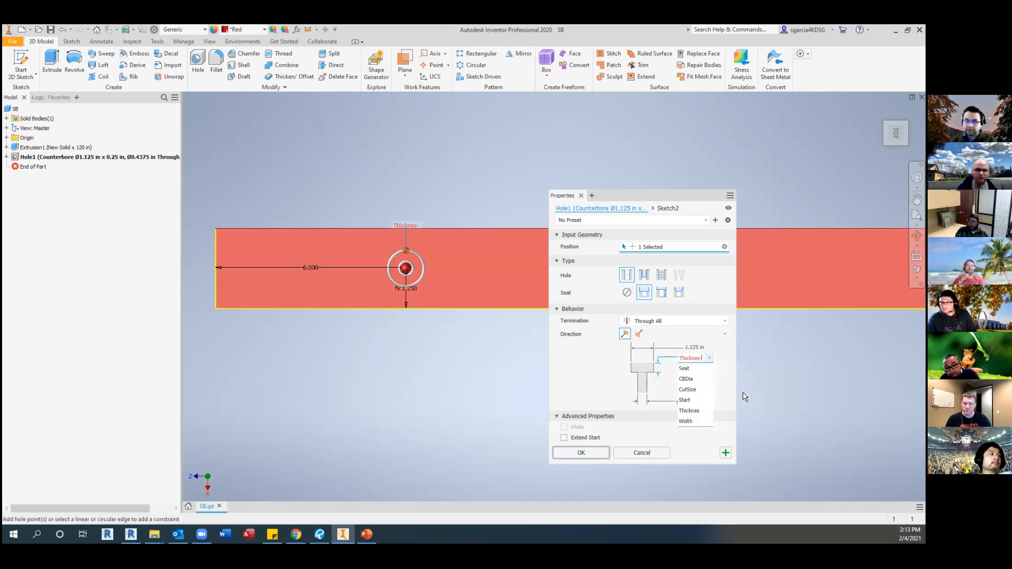
pyautogui.click(693, 366)
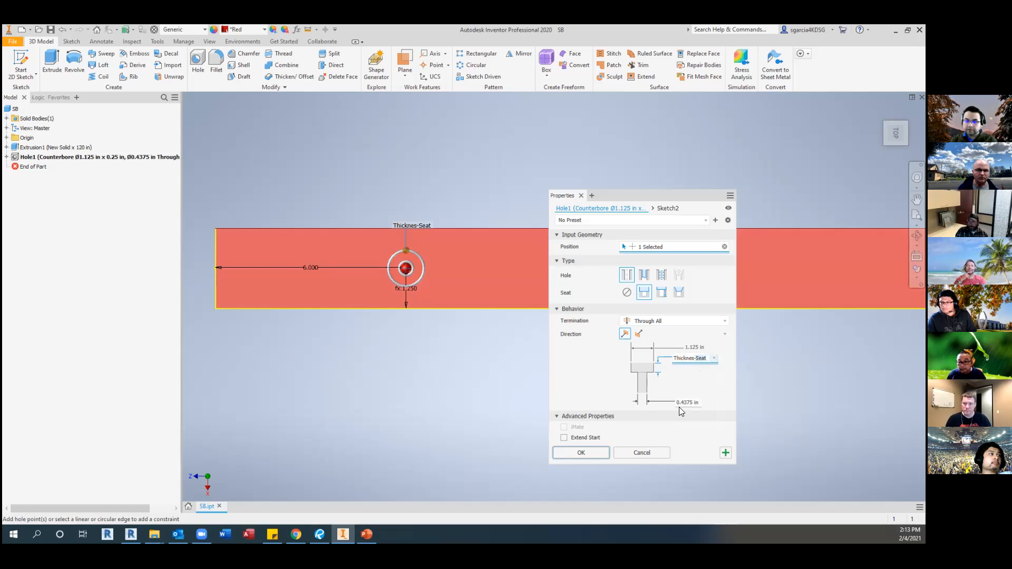
pyautogui.click(601, 452)
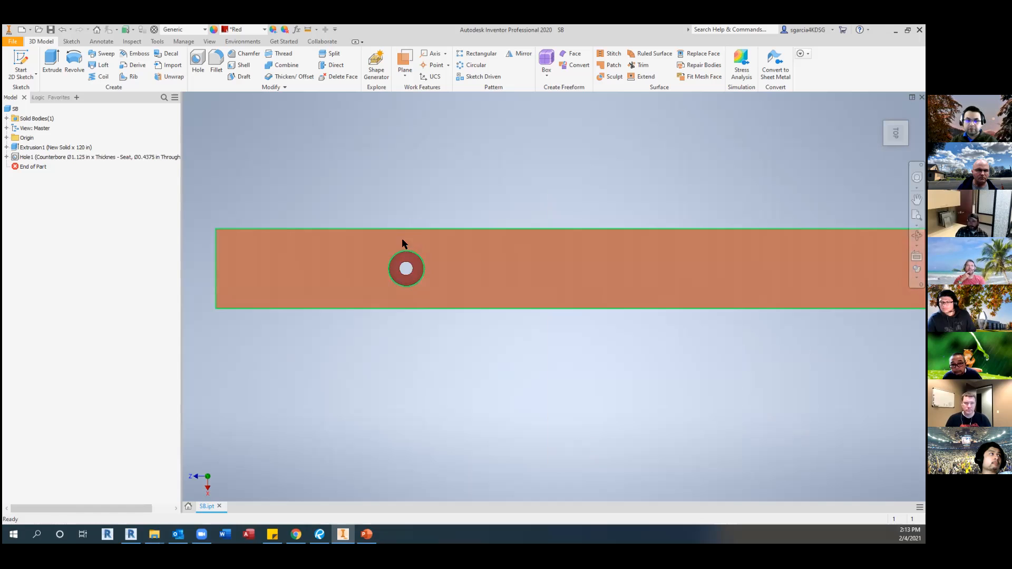
# Open the parameters table, keep the hole end of the bar in view, and set the Thicknes parameter to 3/4 in.
pyautogui.keyDown('shift'); pyautogui.moveTo(463, 302); pyautogui.dragTo(573, 314, button='middle'); pyautogui.keyUp('shift')
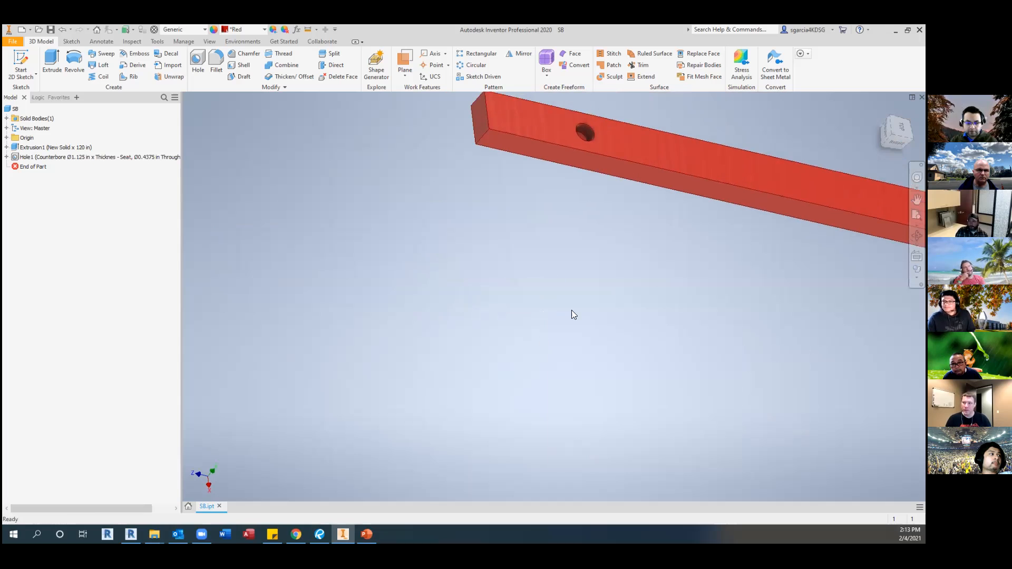
pyautogui.click(880, 111)
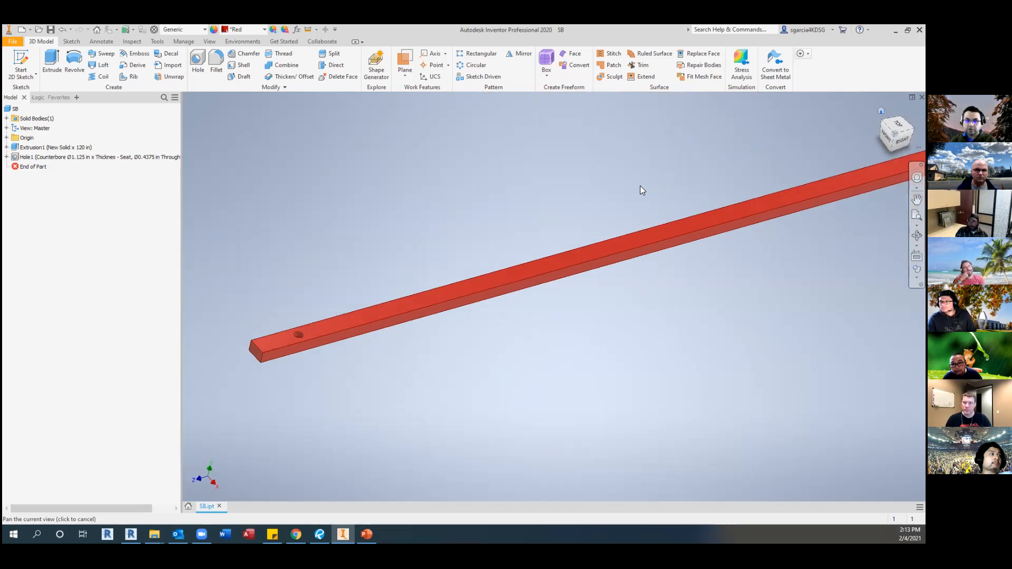
pyautogui.scroll(6, 334, 399)
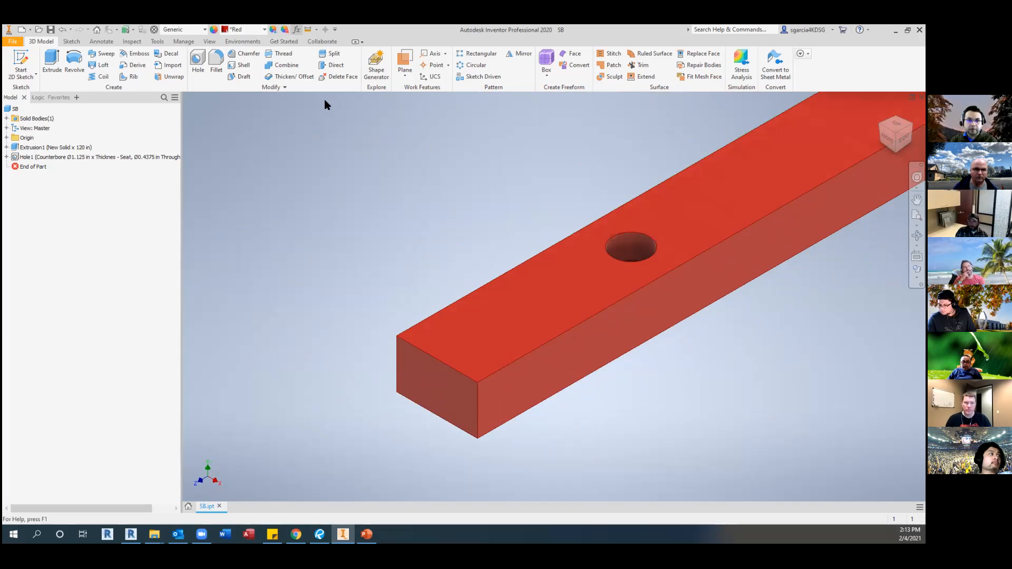
pyautogui.moveTo(427, 137); pyautogui.dragTo(397, 237)
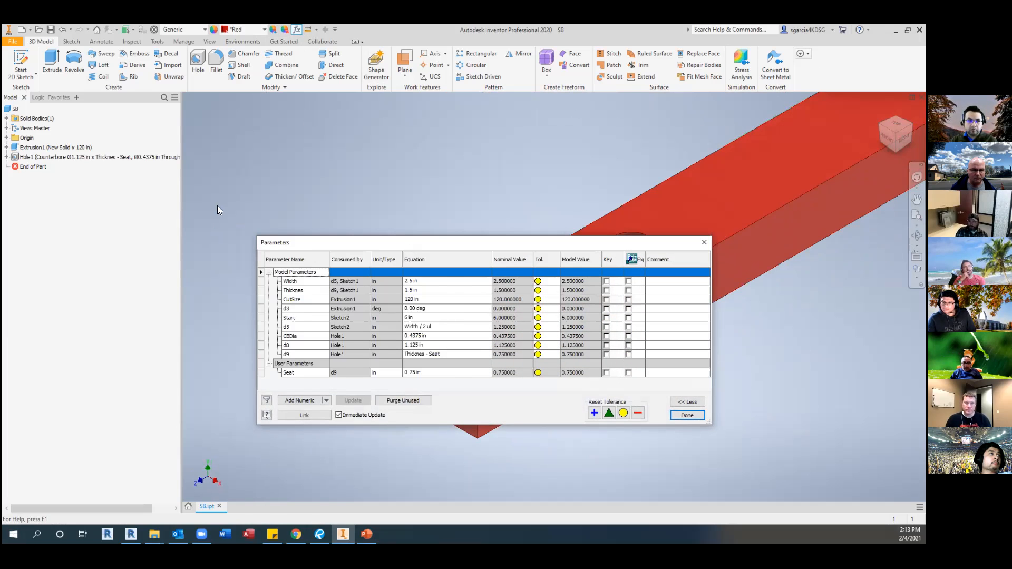
pyautogui.click(222, 297)
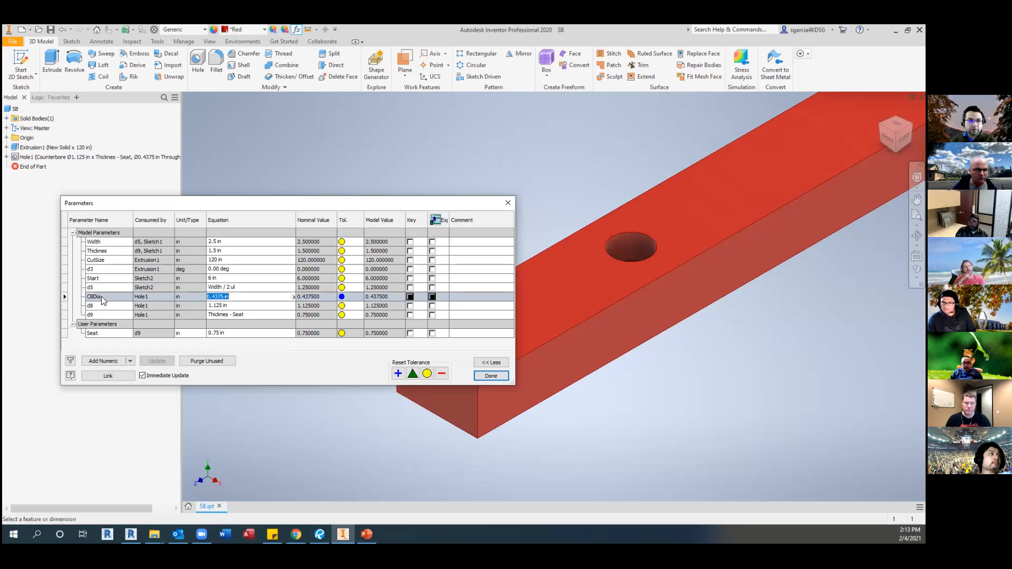
pyautogui.click(219, 250)
pyautogui.click(215, 252)
pyautogui.write('3')
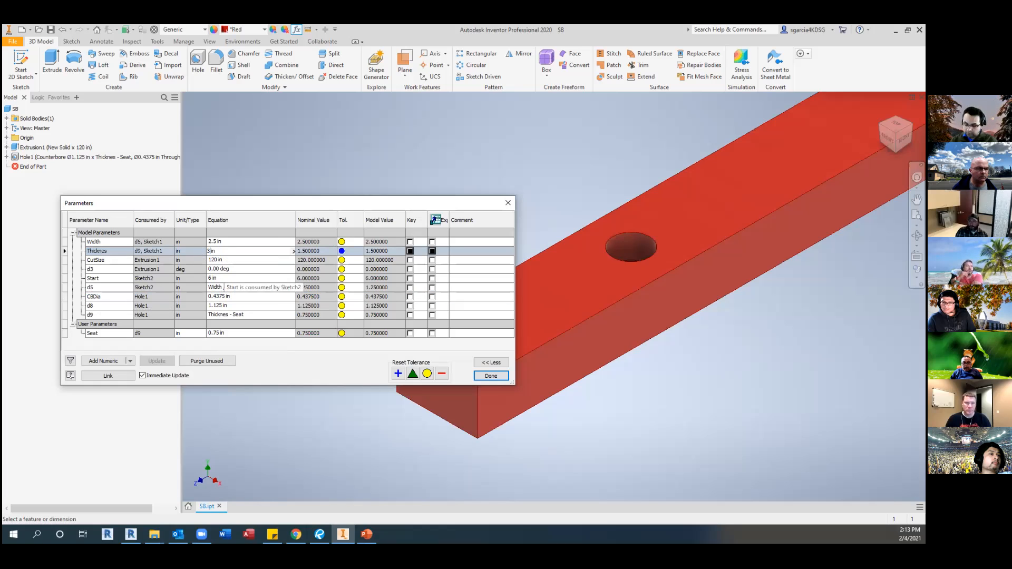
pyautogui.write('/4')
pyautogui.press('Return')
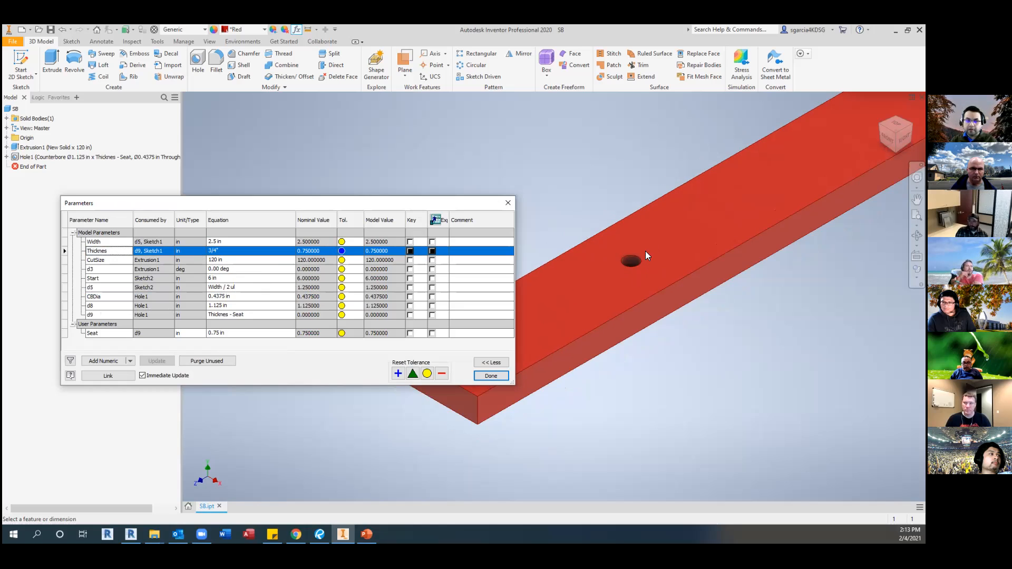
# Change the Thicknes parameter back to 1.5 in.
pyautogui.click(232, 251)
pyautogui.write('1.')
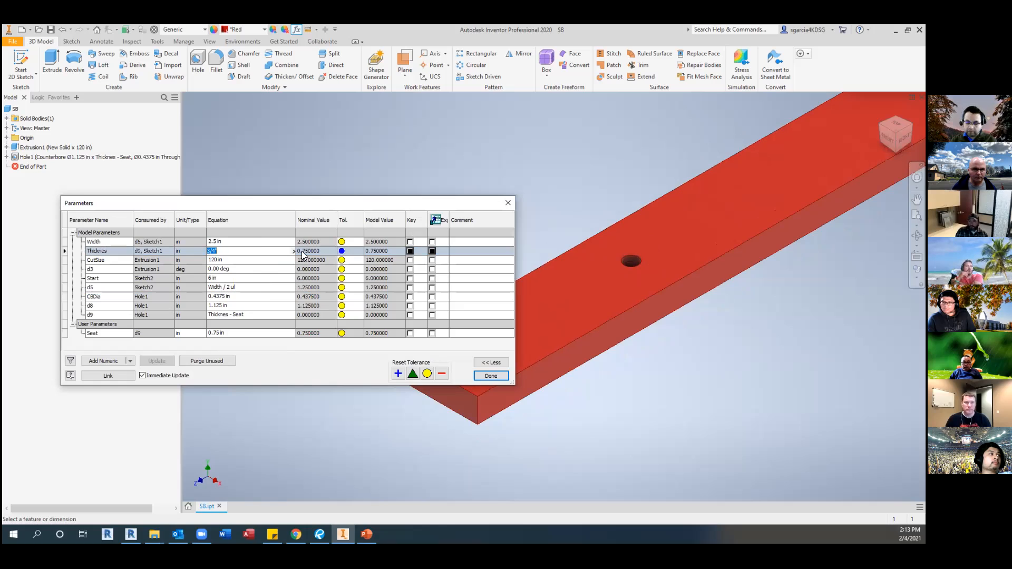
pyautogui.write('5')
pyautogui.press('Return')
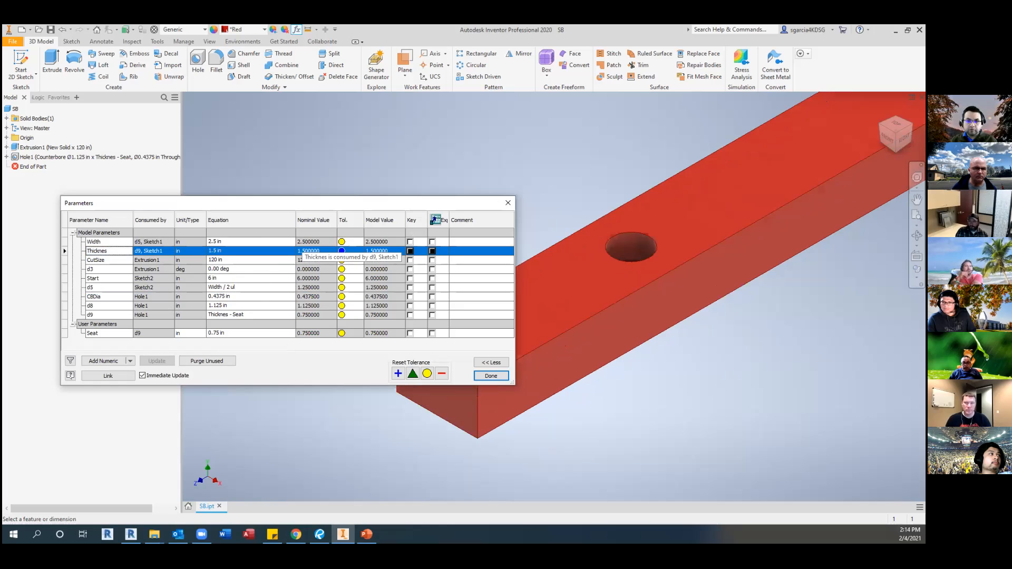
# Set the Thicknes parameter to 2.5 in and close the parameters table.
pyautogui.click(253, 252)
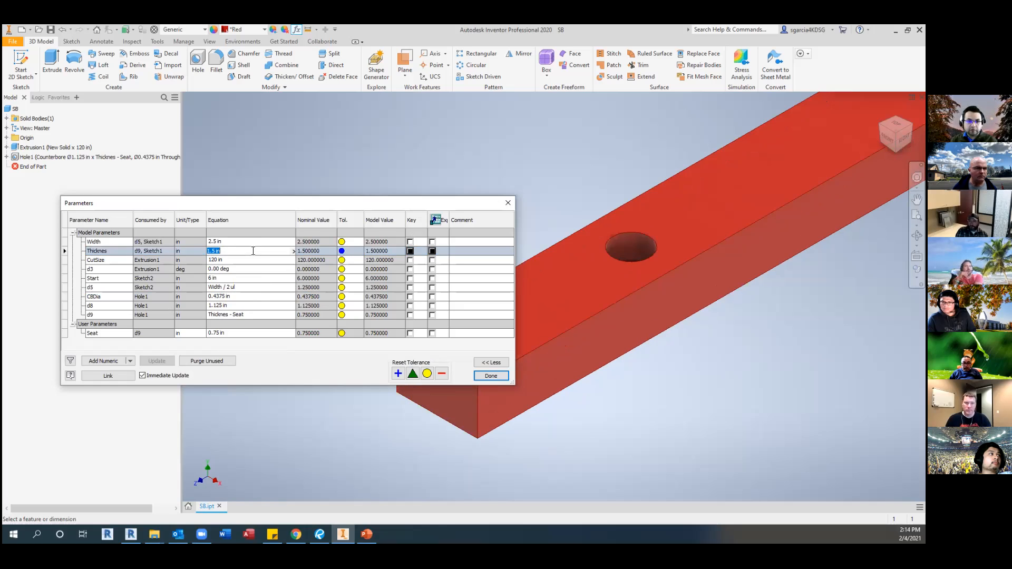
pyautogui.write('2.5')
pyautogui.press('Return')
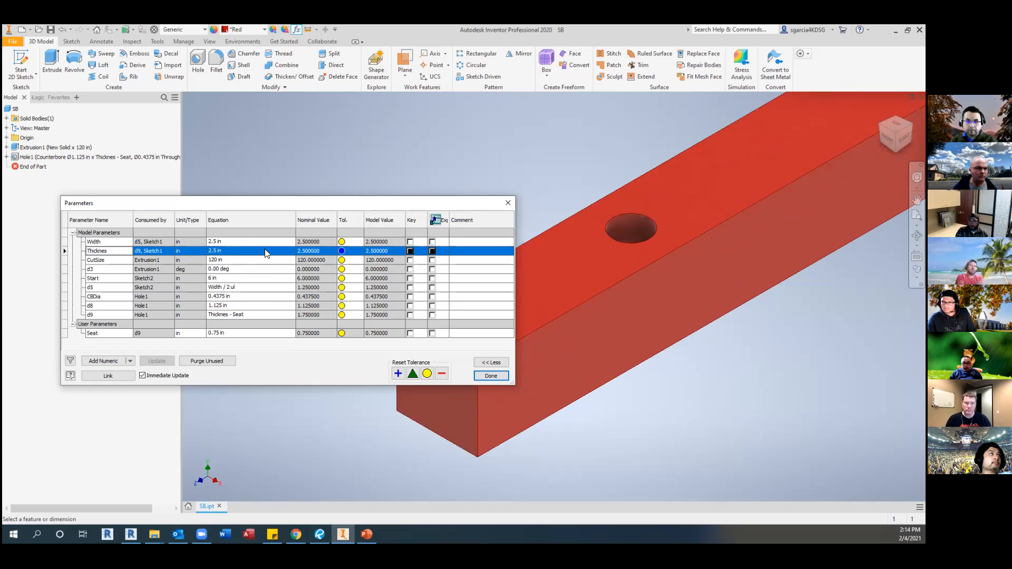
pyautogui.press('Return')
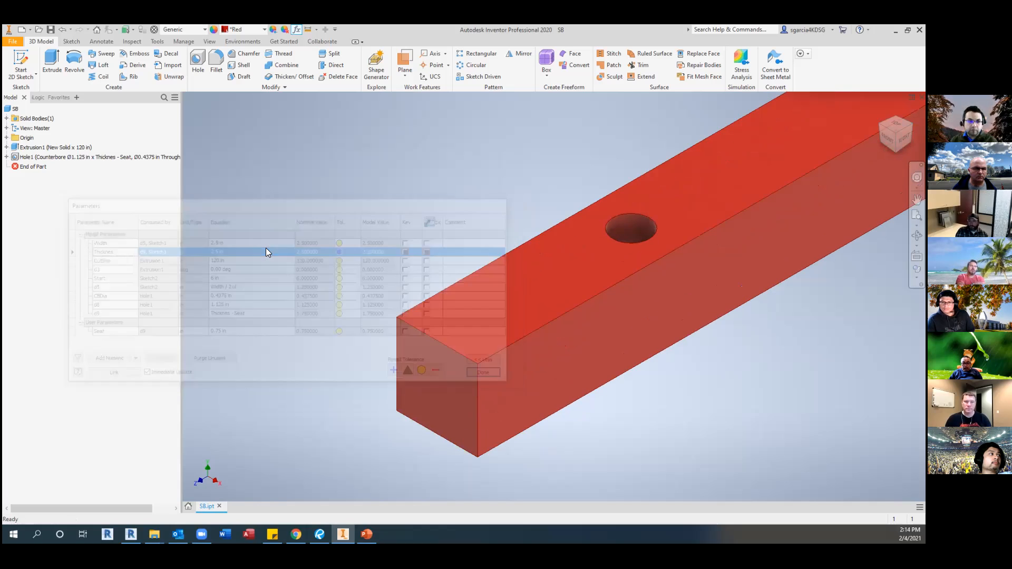
# Reopen the parameters table, set Thicknes to 1.5 in and close the table.
pyautogui.click(297, 30)
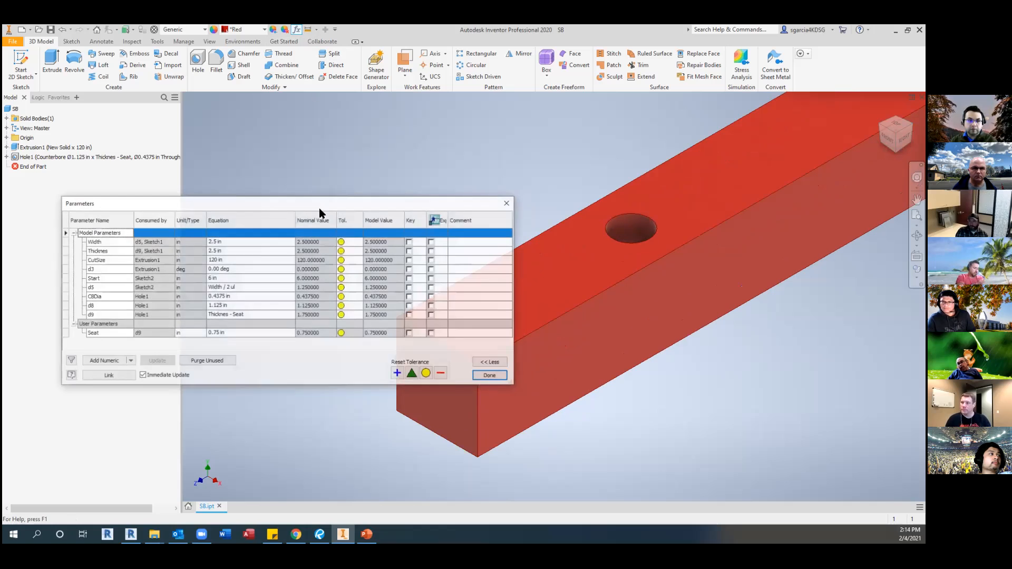
pyautogui.click(235, 251)
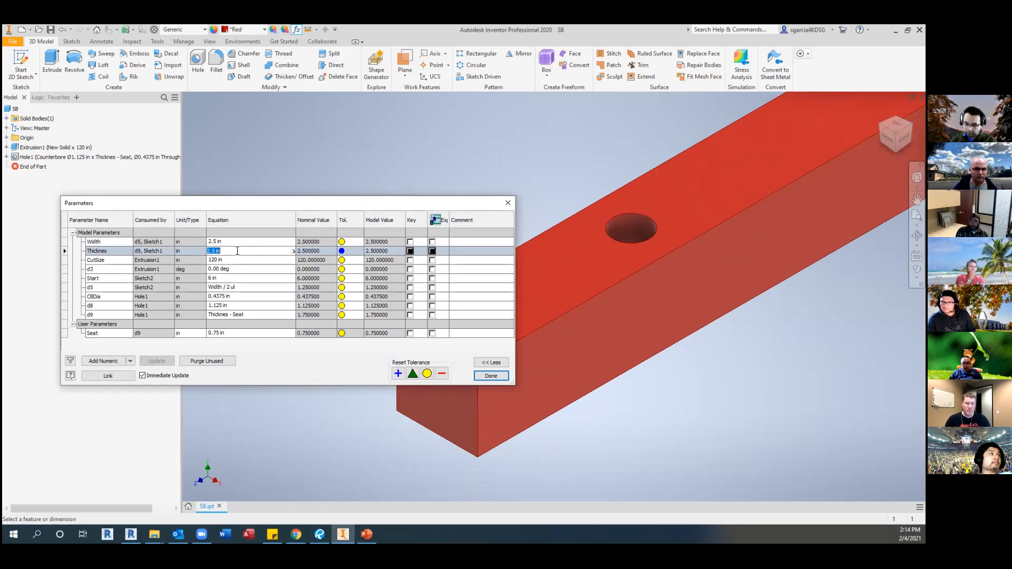
pyautogui.write('1.5')
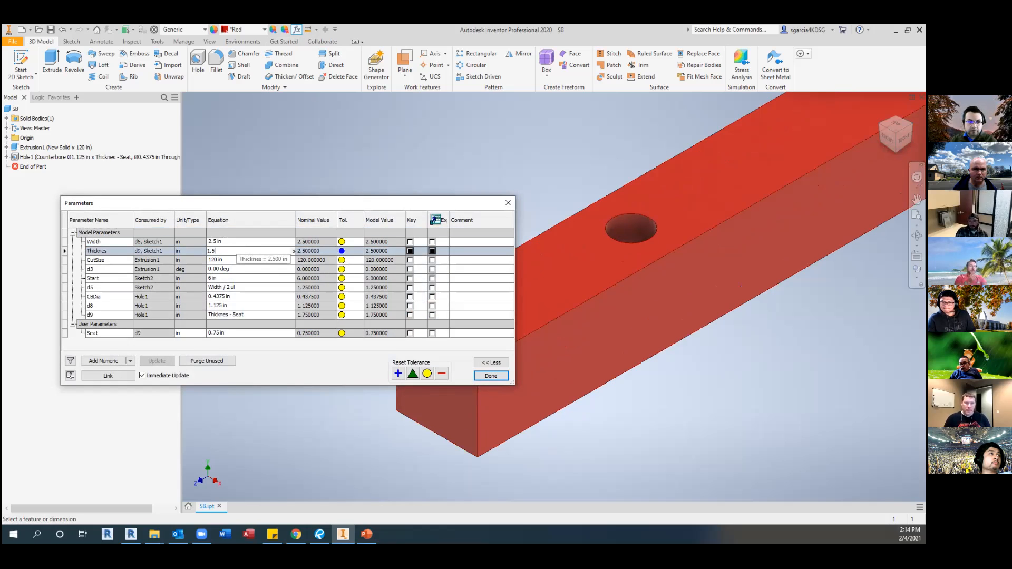
pyautogui.press('Return')
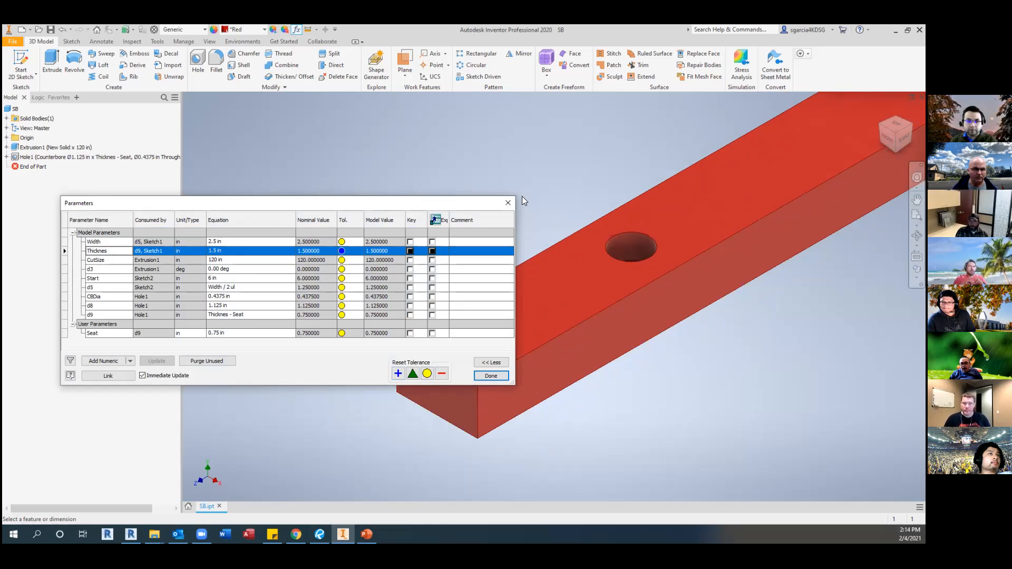
pyautogui.click(507, 203)
# Reopen the counterbore hole for editing and place a second hole position farther along the bar's top face.
pyautogui.scroll(-5, 656, 243)
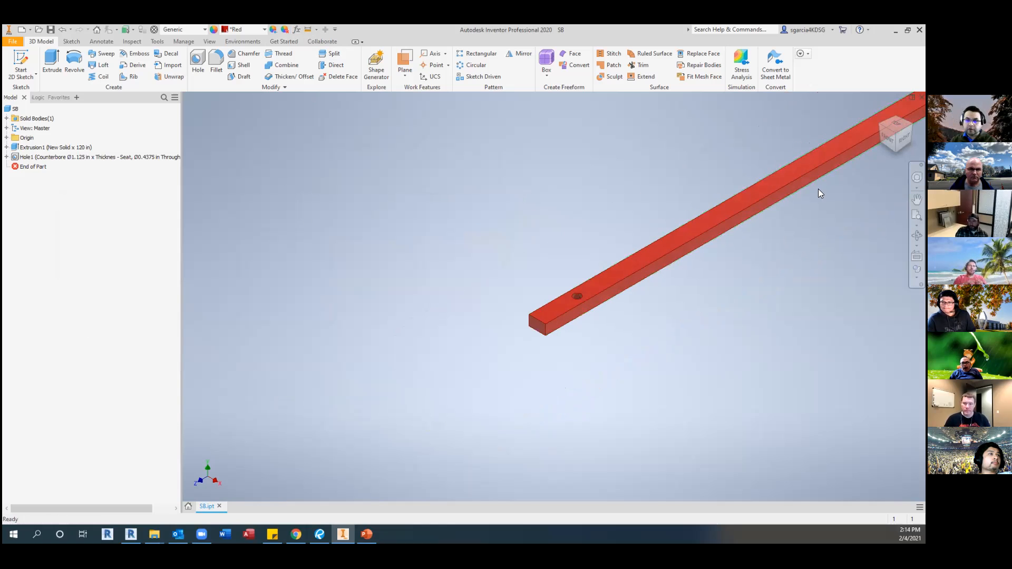
pyautogui.click(896, 124)
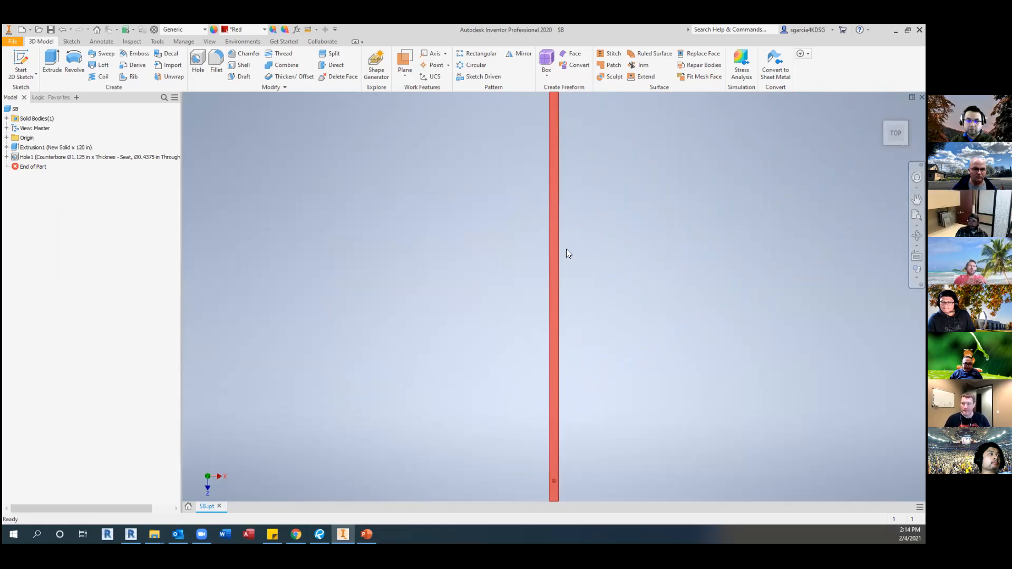
pyautogui.click(20, 160)
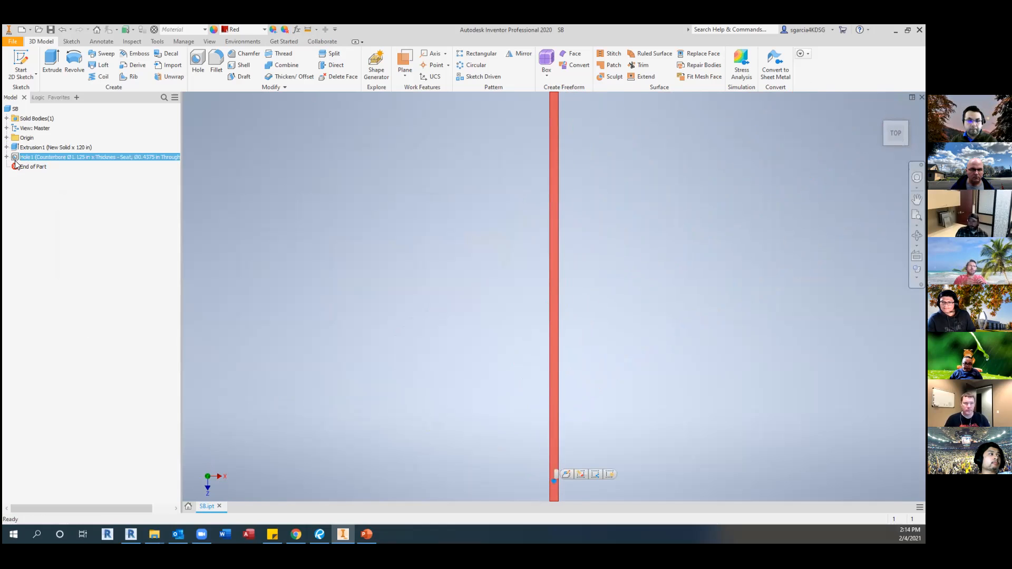
pyautogui.scroll(-6, 446, 296)
pyautogui.moveTo(479, 248); pyautogui.dragTo(470, 284, button='middle')
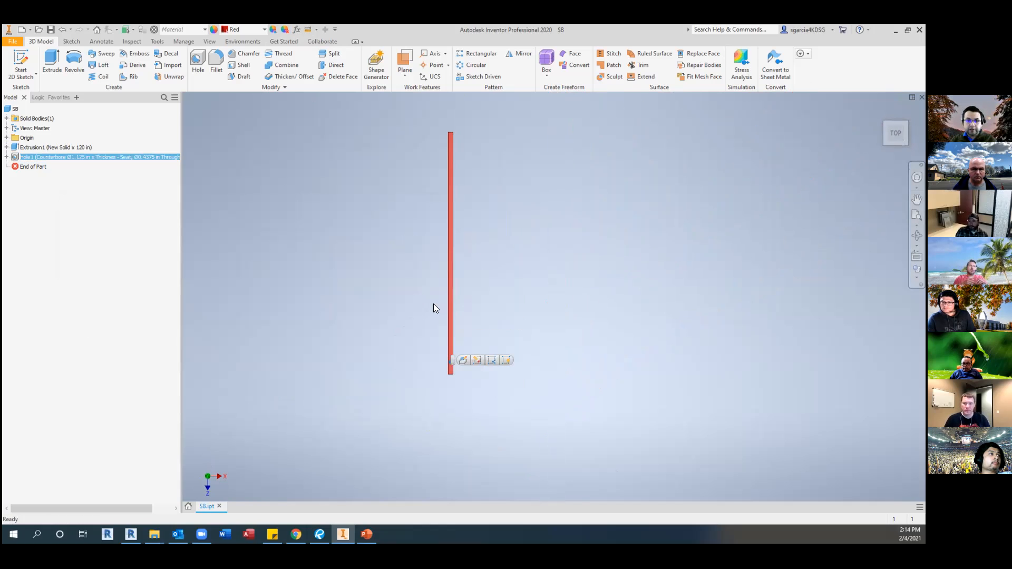
pyautogui.doubleClick(20, 157)
pyautogui.scroll(3, 433, 338)
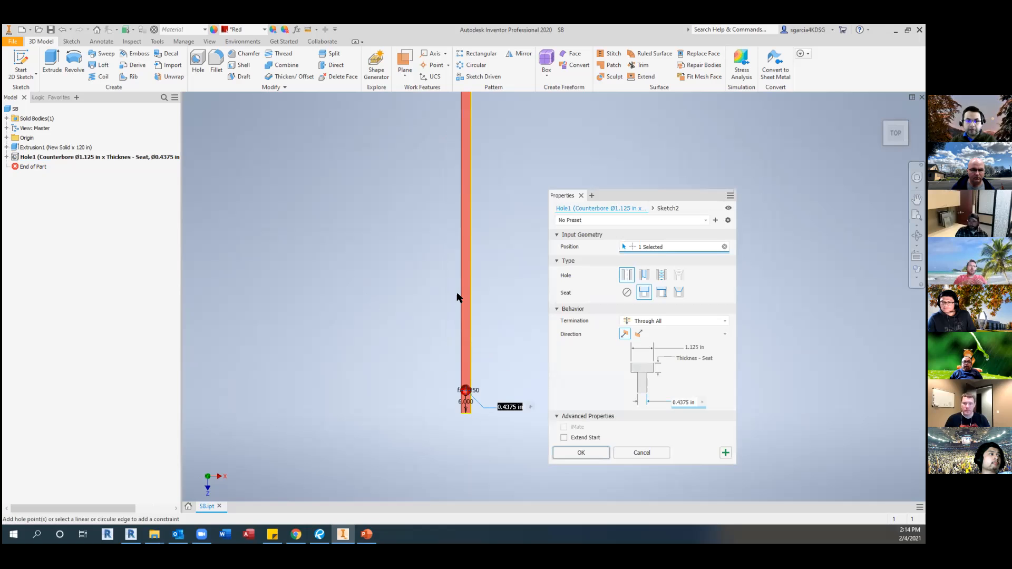
pyautogui.click(466, 220)
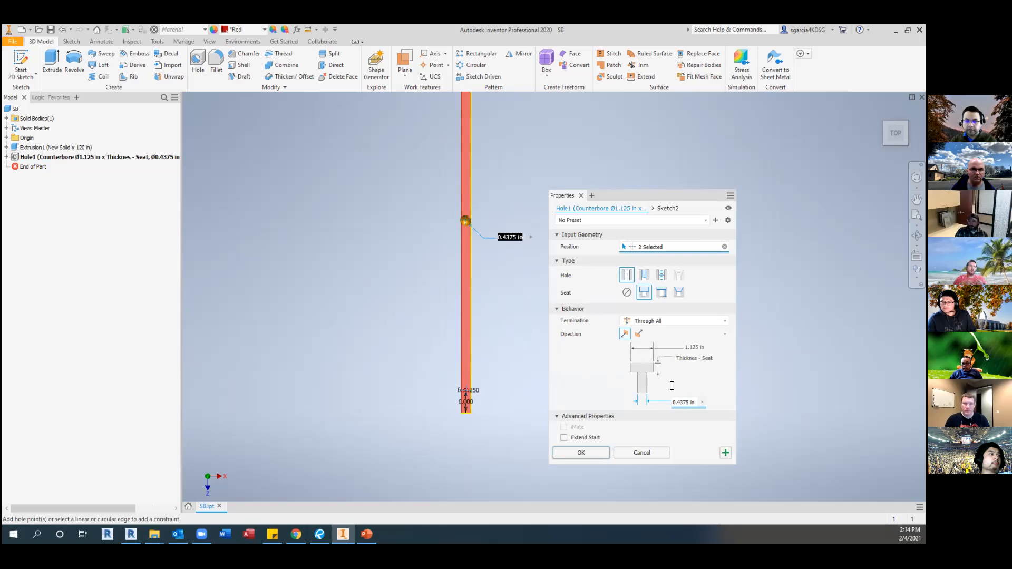
# Dimension the second hole from the bar's long edge with the value Width/2.
pyautogui.moveTo(460, 224); pyautogui.dragTo(366, 248, button='middle')
pyautogui.scroll(6, 454, 259)
pyautogui.scroll(2, 475, 264)
pyautogui.scroll(-2, 457, 235)
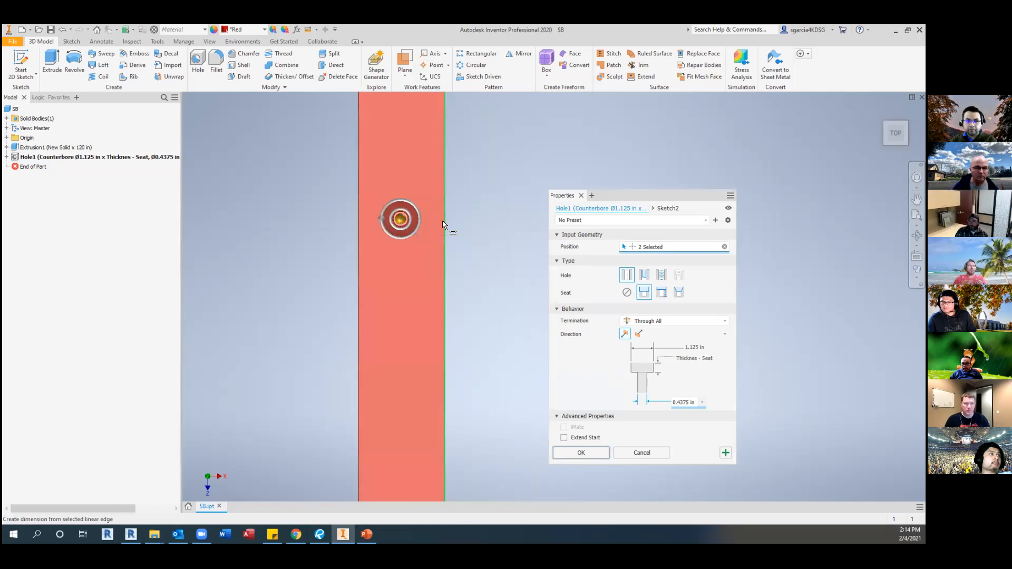
pyautogui.click(444, 225)
pyautogui.click(440, 218)
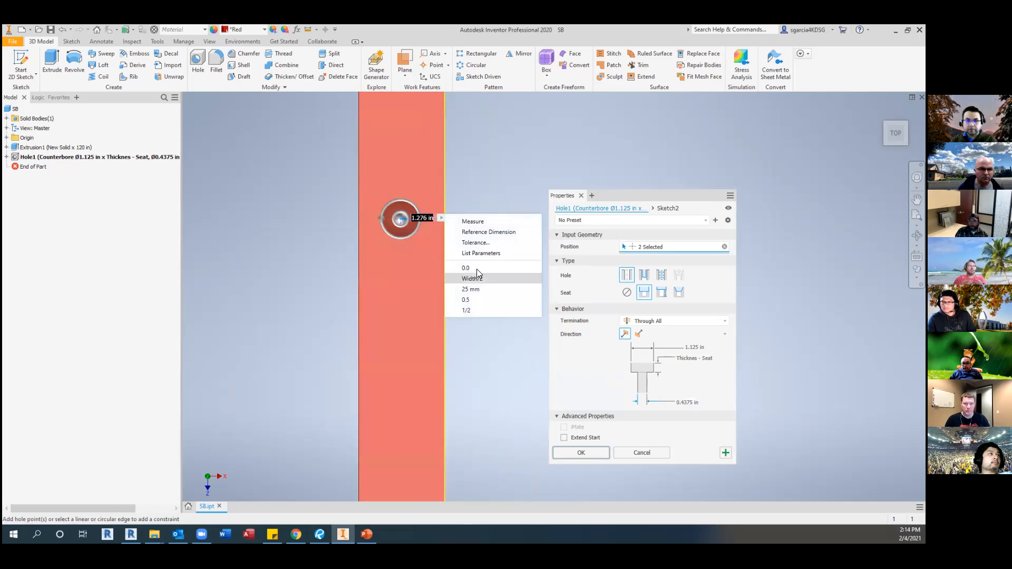
pyautogui.click(472, 278)
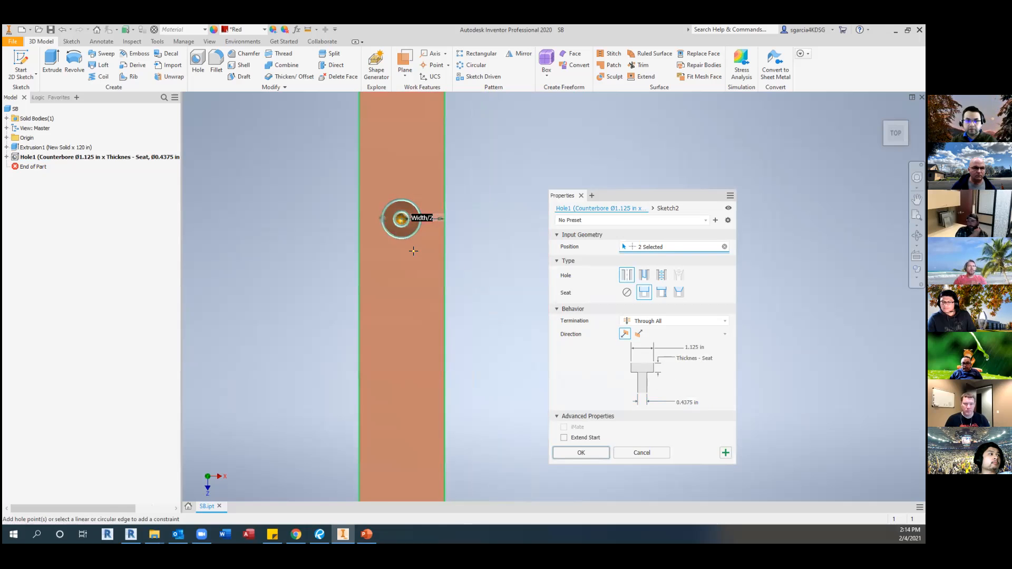
# Set the second hole's distance from the bar's end to half the cut length, using the CutSize parameter as CutSize/2.
pyautogui.scroll(-5, 423, 201)
pyautogui.scroll(5, 409, 422)
pyautogui.click(466, 369)
pyautogui.scroll(-4, 444, 354)
pyautogui.moveTo(421, 399); pyautogui.dragTo(401, 453, button='middle')
pyautogui.scroll(-2, 401, 294)
pyautogui.moveTo(401, 294); pyautogui.dragTo(392, 365, button='middle')
pyautogui.scroll(8, 428, 247)
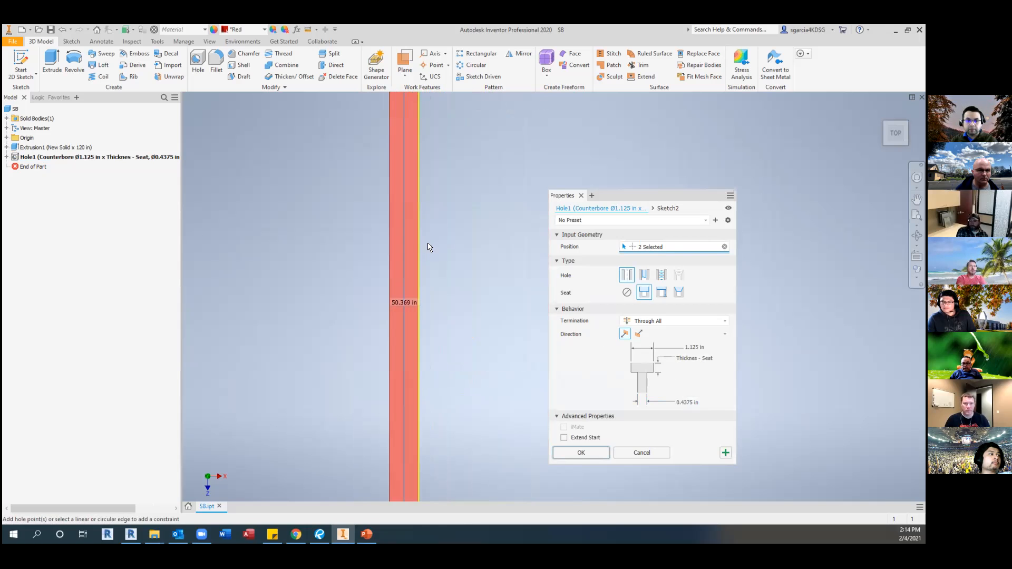
pyautogui.scroll(-4, 393, 335)
pyautogui.moveTo(401, 256); pyautogui.dragTo(412, 256, button='middle')
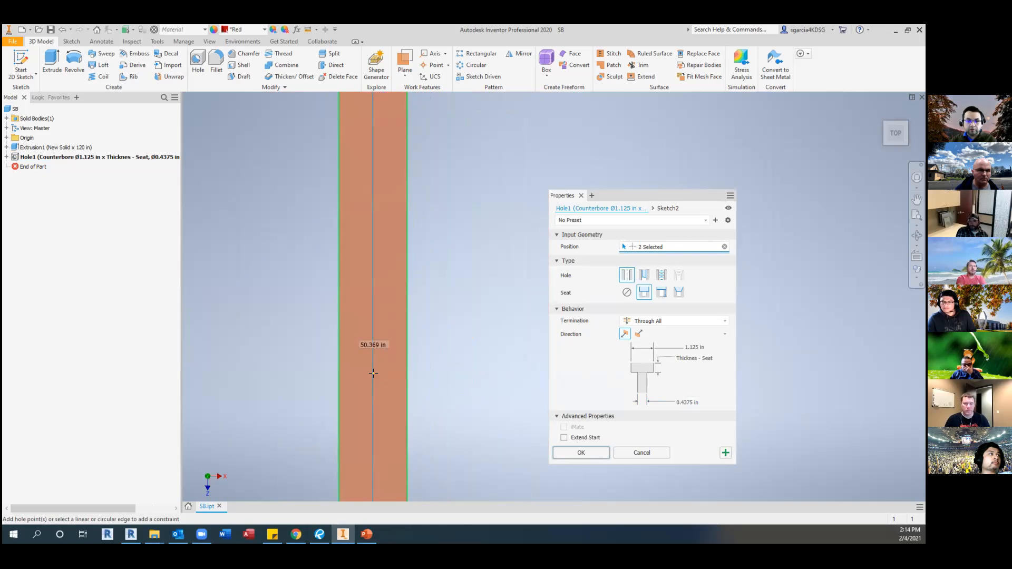
pyautogui.doubleClick(386, 345)
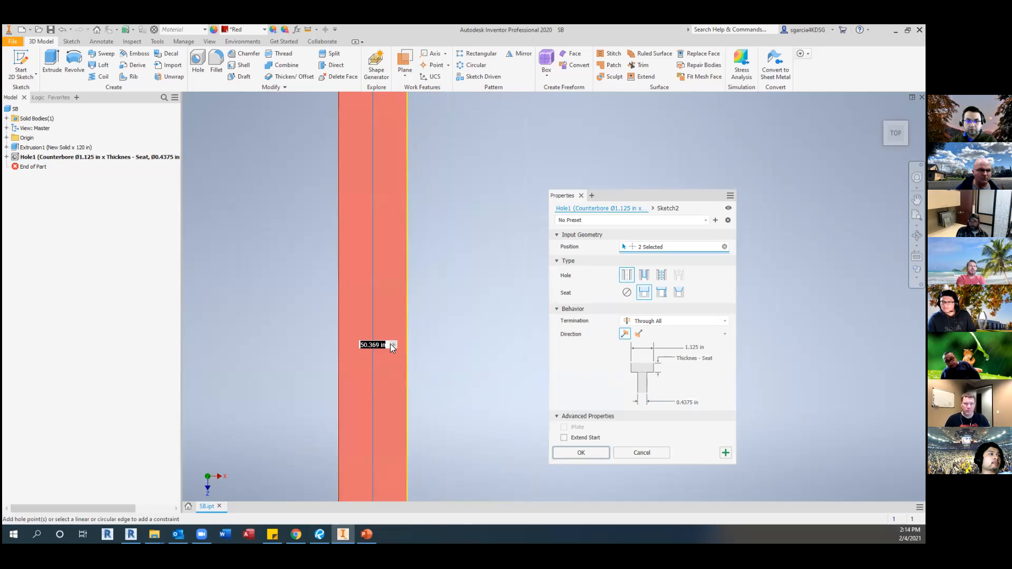
pyautogui.click(393, 344)
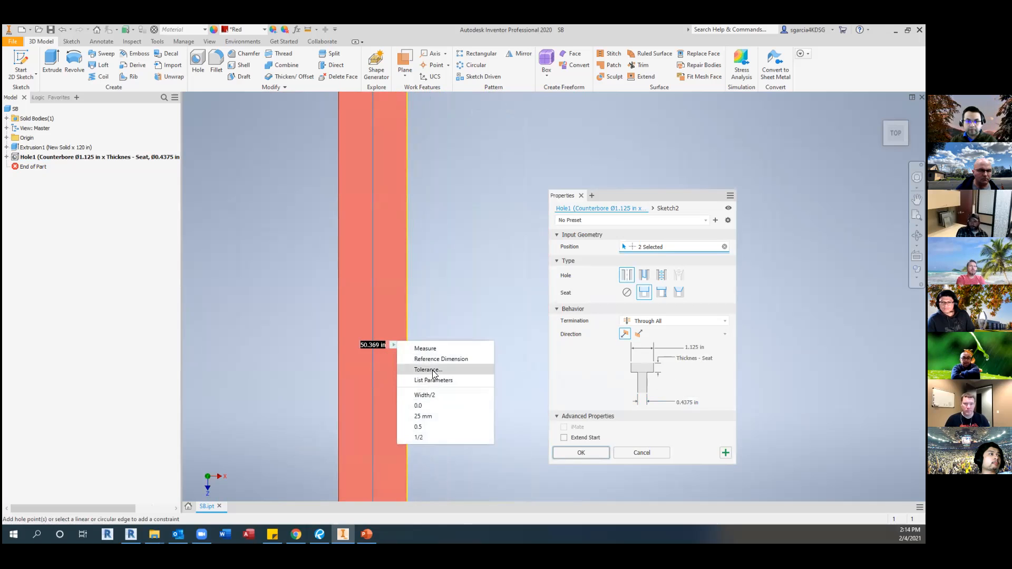
pyautogui.click(433, 379)
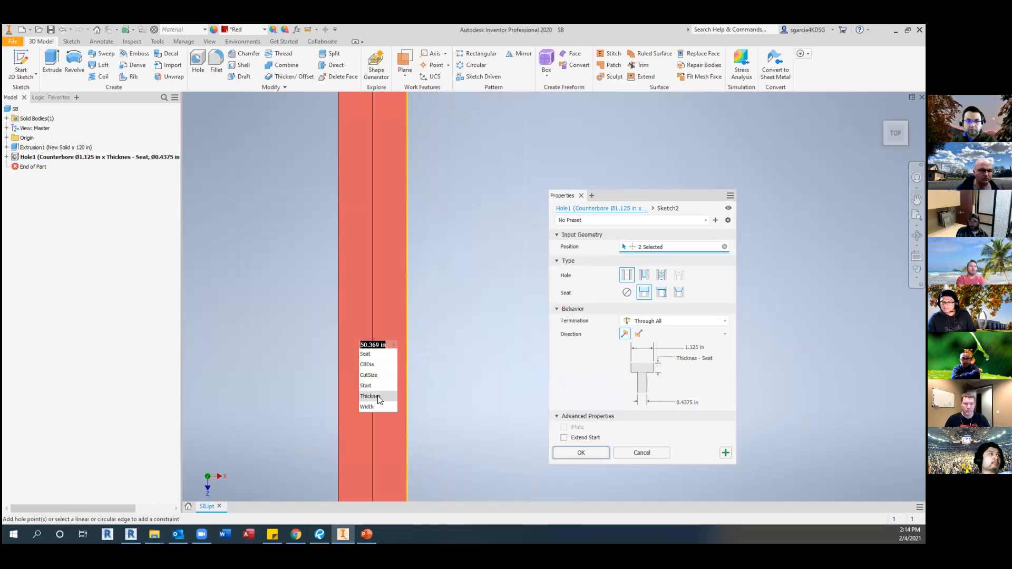
pyautogui.click(380, 374)
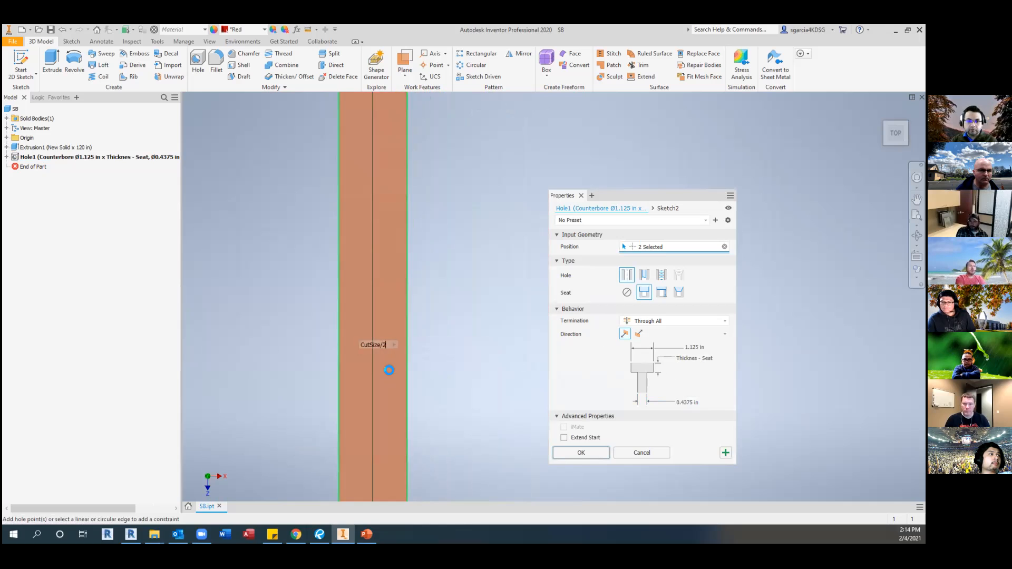
pyautogui.press('Tab')
# Place a third hole position on the top face near the bar's far end.
pyautogui.scroll(-8, 458, 292)
pyautogui.moveTo(458, 292); pyautogui.dragTo(428, 412, button='middle')
pyautogui.scroll(4, 399, 223)
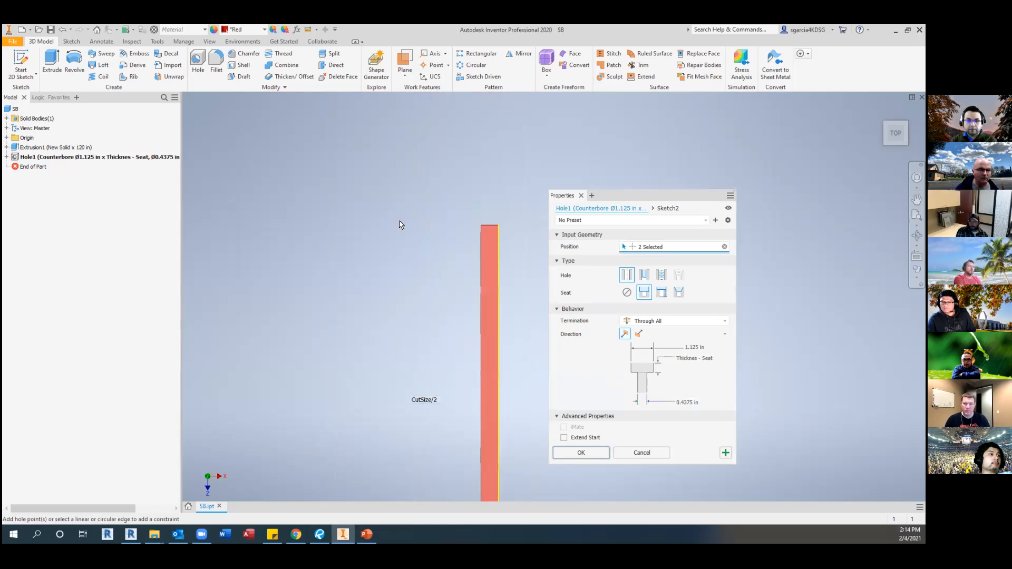
pyautogui.click(487, 255)
pyautogui.moveTo(446, 278); pyautogui.dragTo(398, 282, button='middle')
pyautogui.scroll(-4, 417, 249)
pyautogui.moveTo(417, 250); pyautogui.dragTo(410, 225, button='middle')
pyautogui.scroll(5, 415, 217)
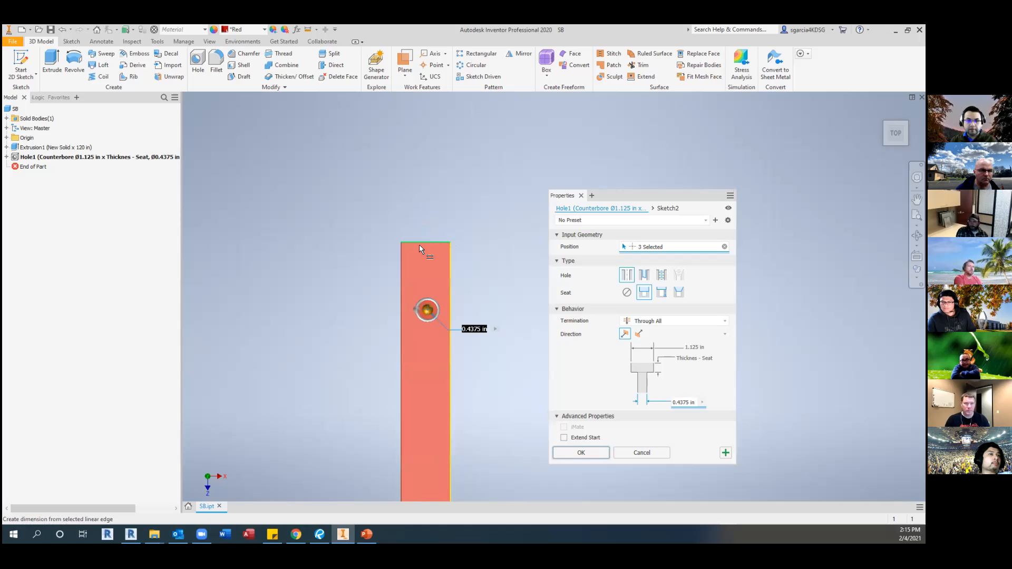
# Dimension the third hole from the bar's far end edge with the Start parameter.
pyautogui.click(421, 242)
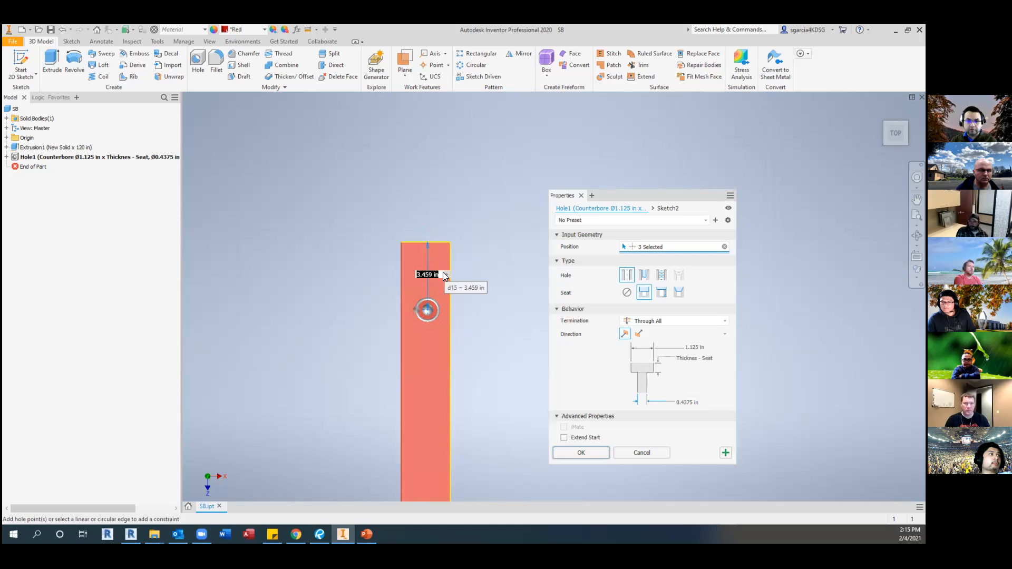
pyautogui.click(445, 274)
pyautogui.click(476, 310)
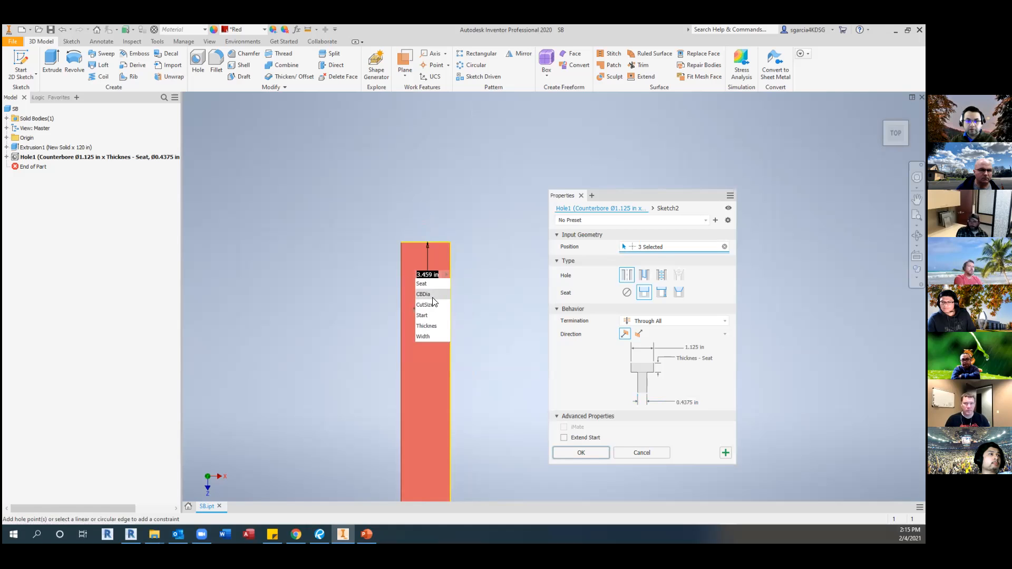
pyautogui.click(430, 323)
pyautogui.press('Return')
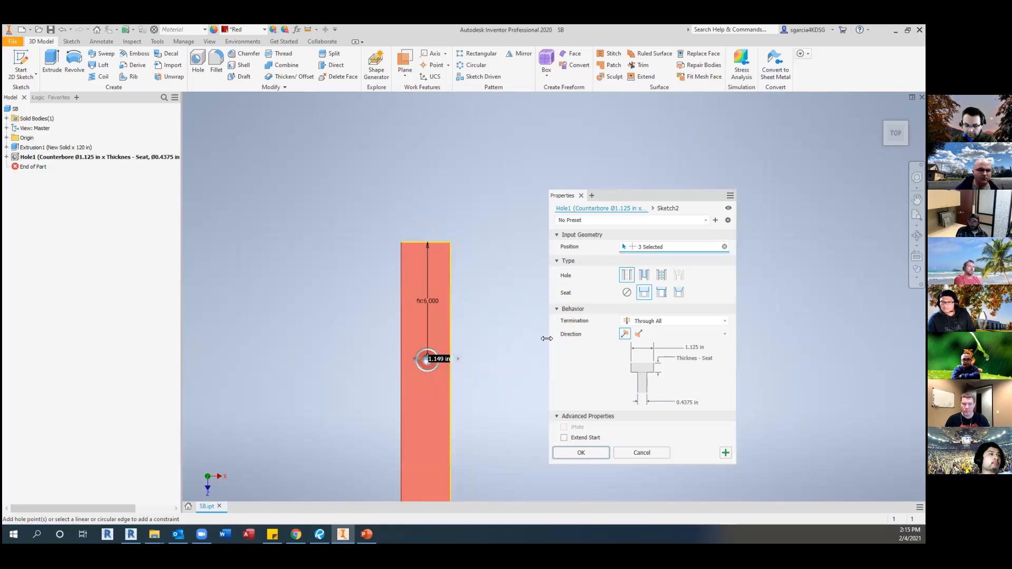
# Set the third hole's distance from the bar's long edge to Width/2 and accept the hole feature.
pyautogui.click(457, 359)
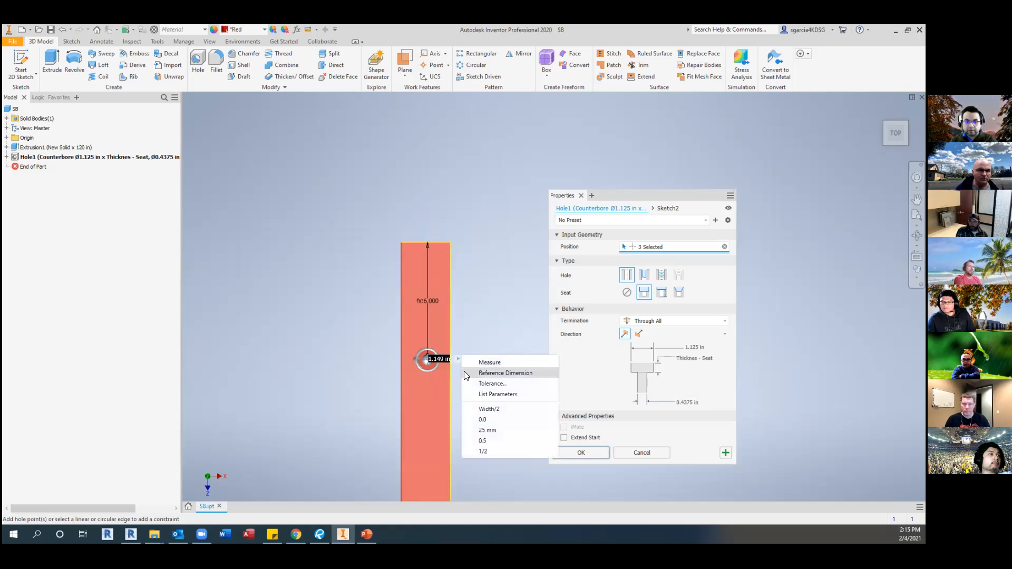
pyautogui.click(486, 410)
pyautogui.click(569, 456)
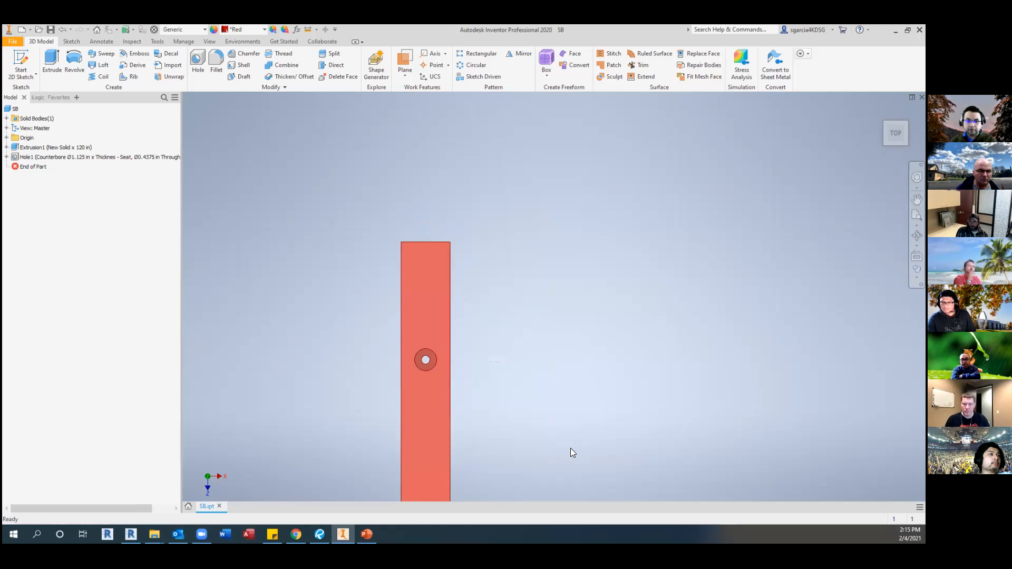
# Examine the hole positions along the bar's top face from the top view.
pyautogui.scroll(-5, 498, 382)
pyautogui.scroll(3, 464, 295)
pyautogui.moveTo(454, 348); pyautogui.dragTo(399, 334, button='middle')
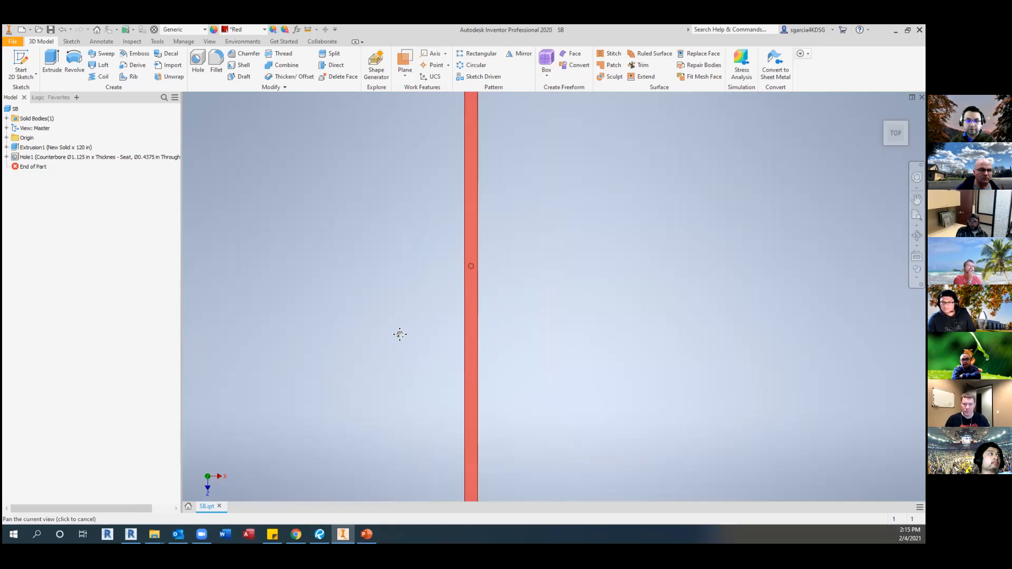
pyautogui.scroll(-5, 342, 287)
pyautogui.moveTo(344, 287); pyautogui.dragTo(335, 311, button='middle')
pyautogui.scroll(3, 359, 254)
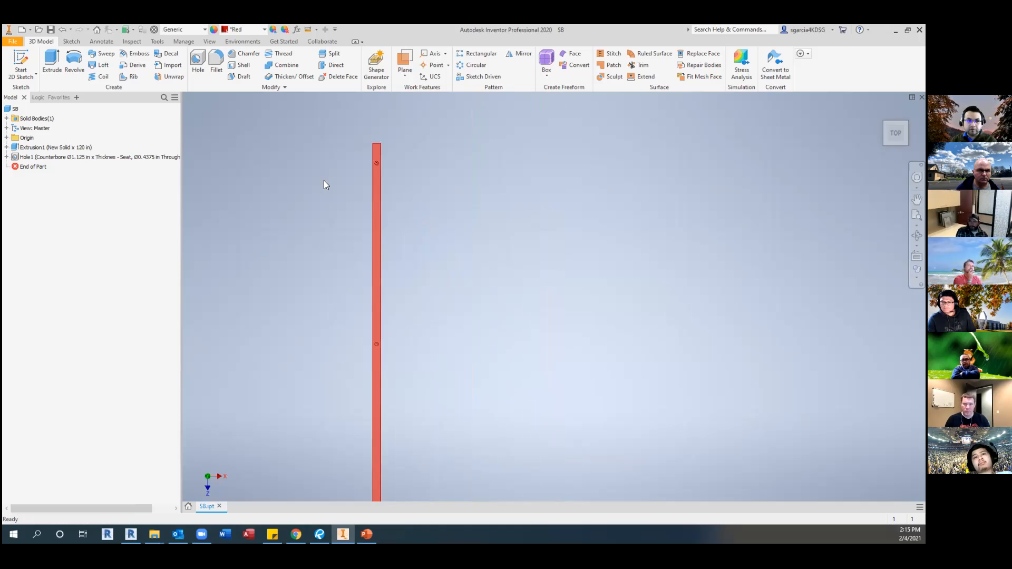
pyautogui.scroll(2, 379, 165)
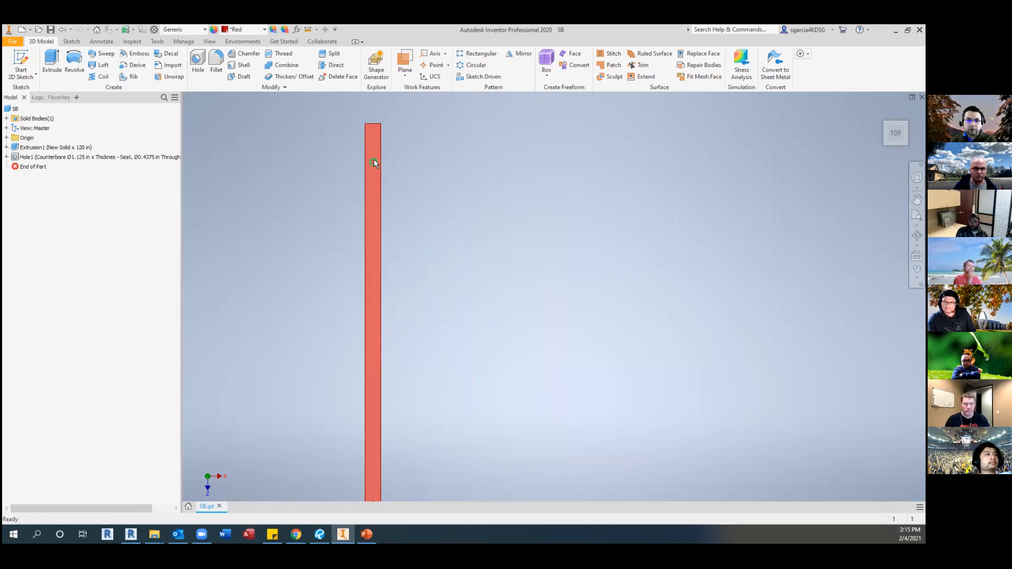
pyautogui.scroll(3, 374, 159)
pyautogui.scroll(1, 364, 172)
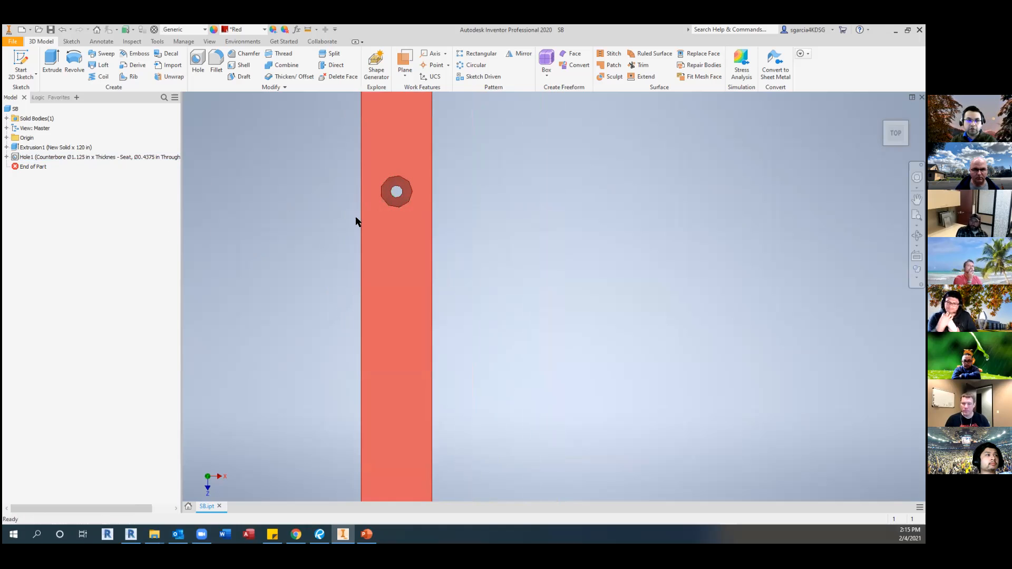
pyautogui.scroll(-4, 391, 282)
pyautogui.moveTo(391, 282); pyautogui.dragTo(399, 246, button='middle')
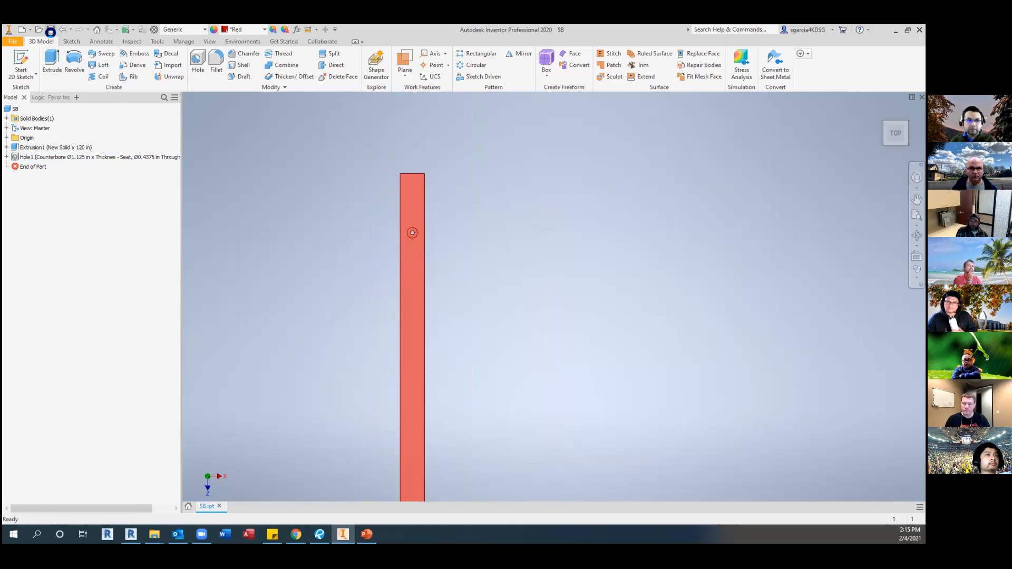
# Examine the whole bar and its counterbored holes in a 3D view from several angles.
pyautogui.press('F6')
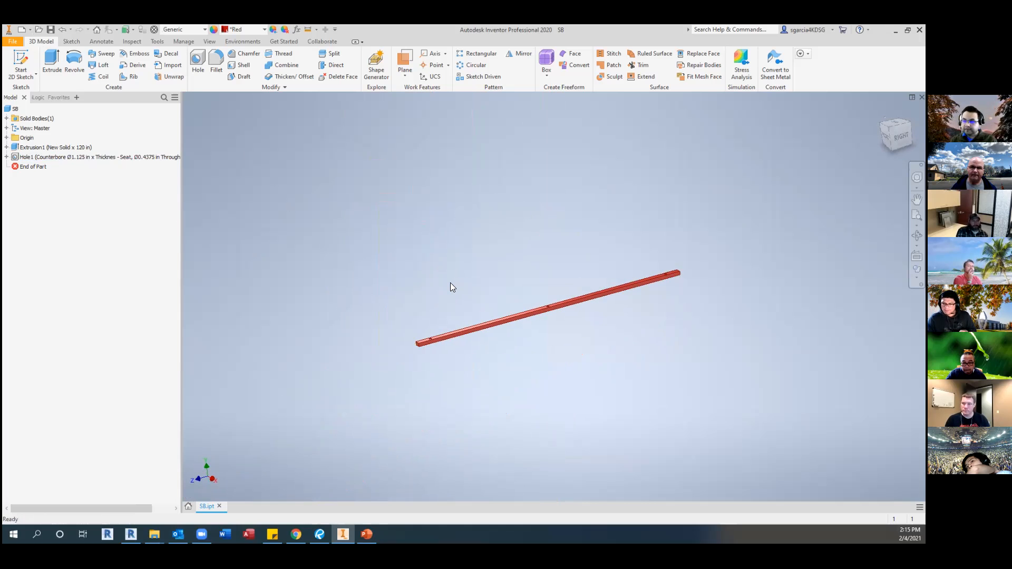
pyautogui.scroll(-4, 428, 349)
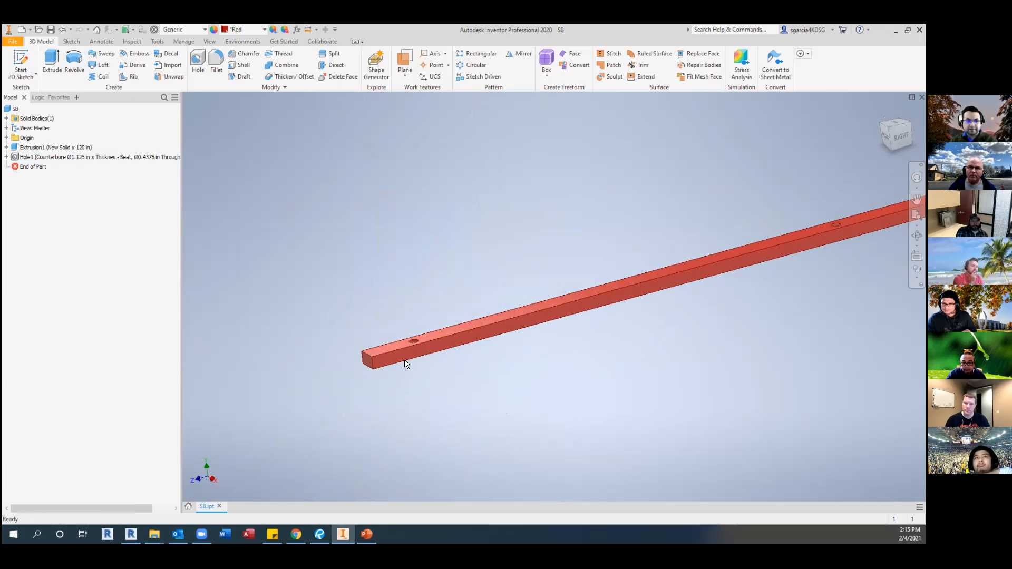
pyautogui.scroll(-1, 403, 342)
pyautogui.keyDown('shift'); pyautogui.moveTo(403, 341); pyautogui.dragTo(402, 336, button='middle'); pyautogui.keyUp('shift')
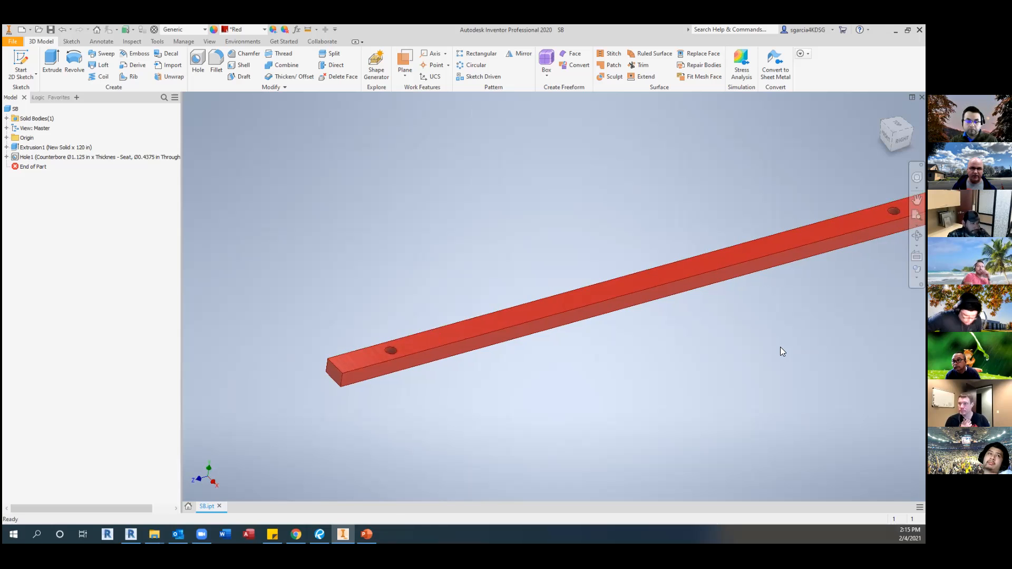
pyautogui.scroll(-3, 394, 350)
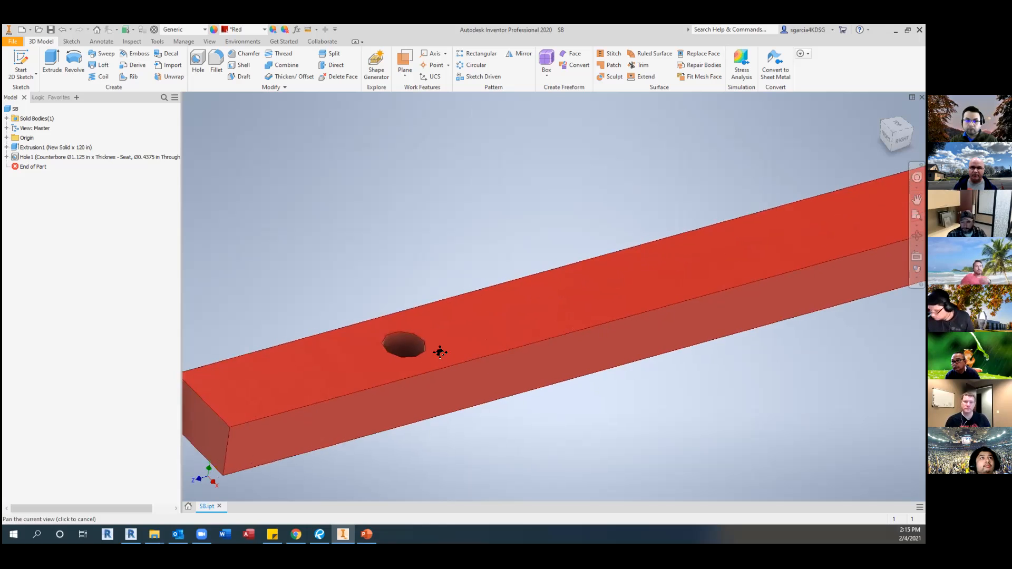
pyautogui.keyDown('shift'); pyautogui.moveTo(485, 353); pyautogui.dragTo(482, 348, button='middle'); pyautogui.keyUp('shift')
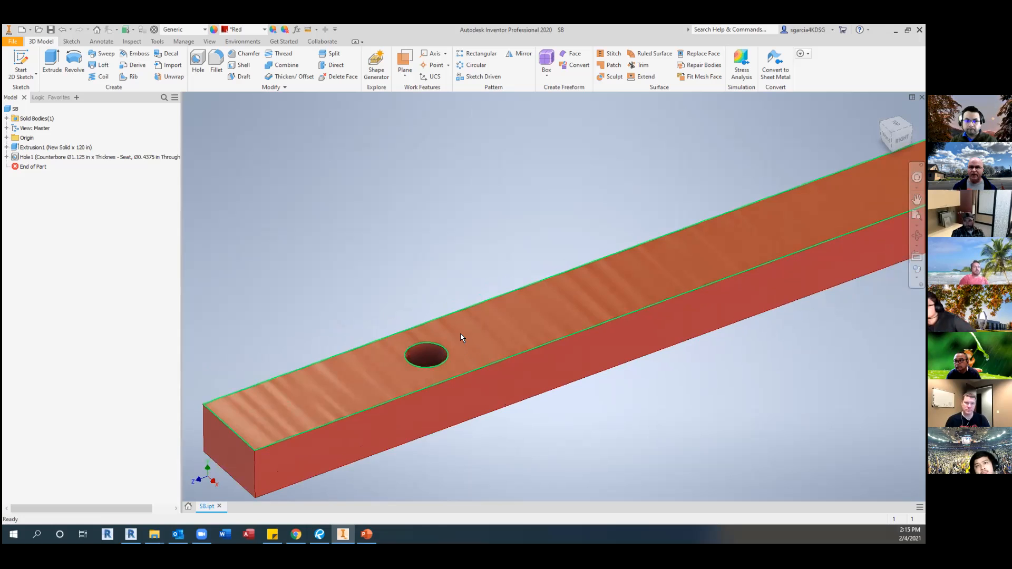
pyautogui.scroll(5, 460, 333)
pyautogui.moveTo(452, 324)
pyautogui.keyDown('shift'); pyautogui.mouseDown(button='middle')
pyautogui.moveTo(536, 323)
pyautogui.moveTo(460, 333)
pyautogui.mouseUp(button='middle'); pyautogui.keyUp('shift')
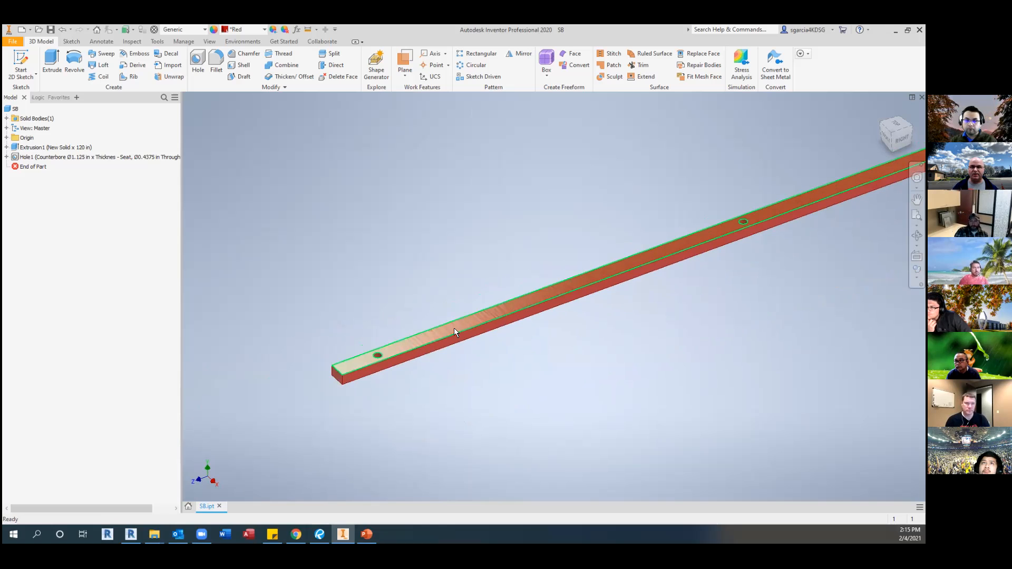
pyautogui.moveTo(454, 328)
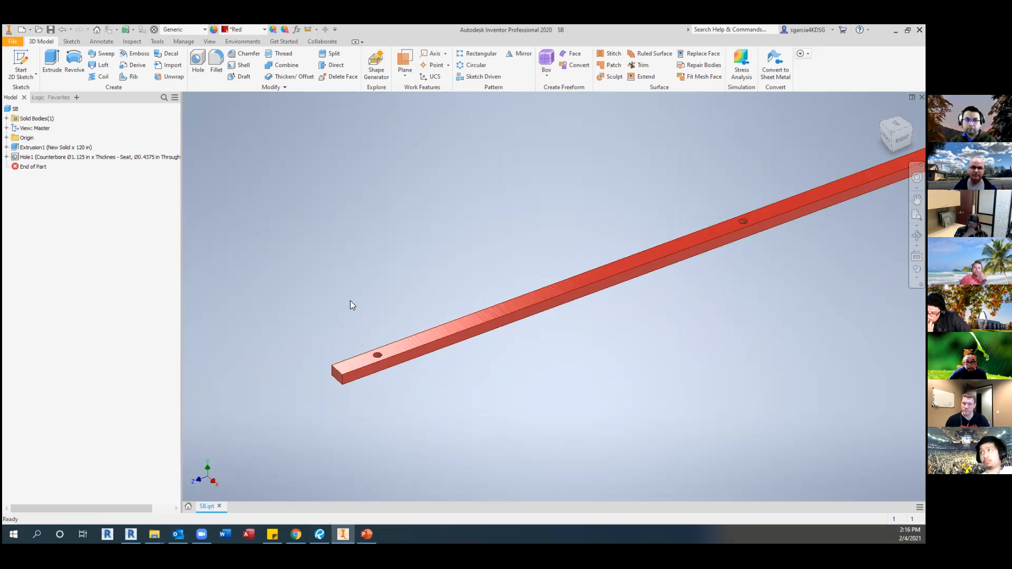
# Reopen the counterbore hole feature, review its position dimensions from above, accept it unchanged and return to the home view.
pyautogui.doubleClick(19, 158)
pyautogui.scroll(-3, 466, 209)
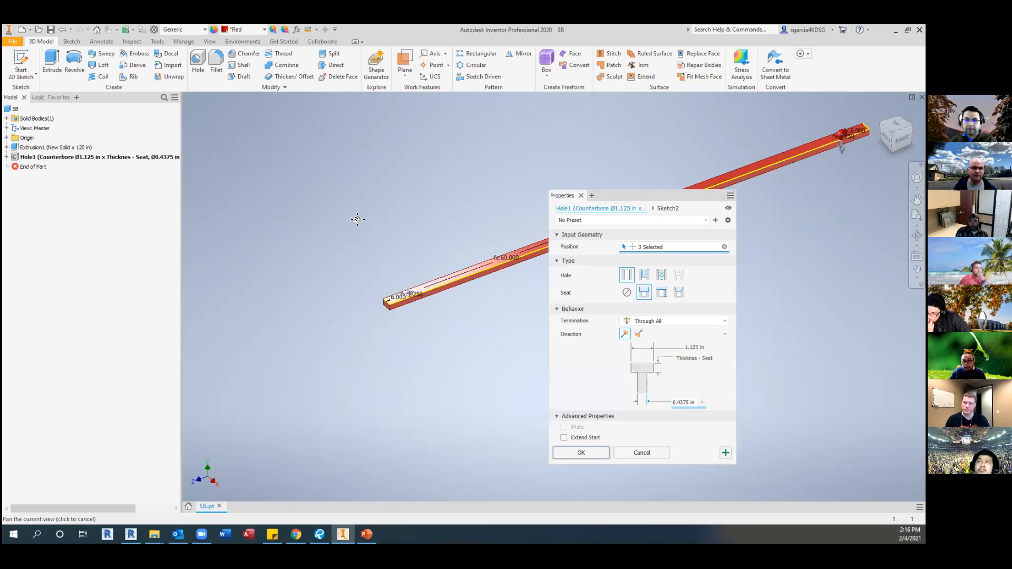
pyautogui.moveTo(357, 220); pyautogui.dragTo(262, 237, button='middle')
pyautogui.moveTo(908, 126); pyautogui.dragTo(891, 125)
pyautogui.click(896, 127)
pyautogui.moveTo(440, 212); pyautogui.dragTo(347, 207, button='middle')
pyautogui.scroll(5, 488, 287)
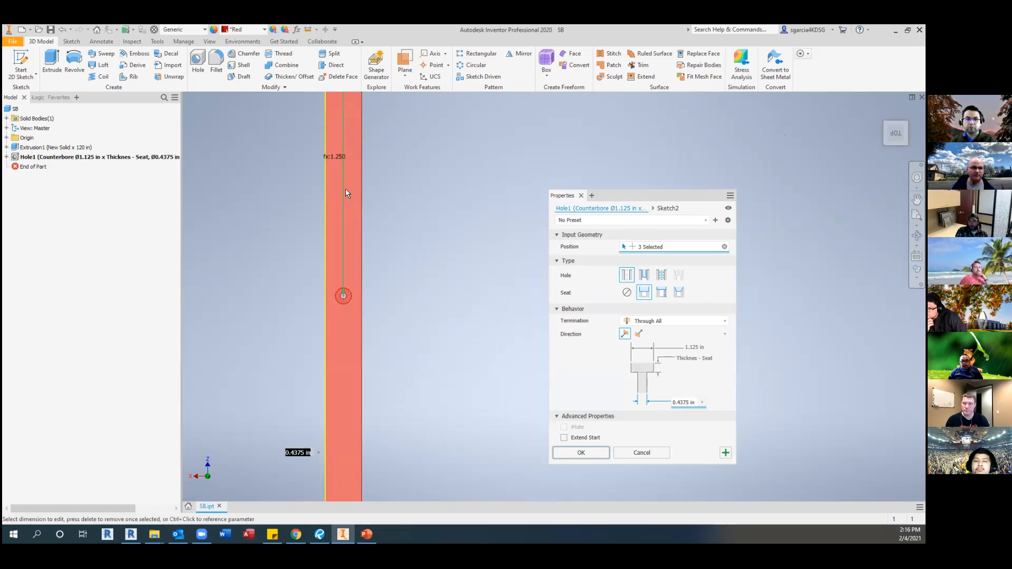
pyautogui.scroll(-8, 349, 189)
pyautogui.moveTo(349, 189); pyautogui.dragTo(355, 226, button='middle')
pyautogui.scroll(7, 362, 236)
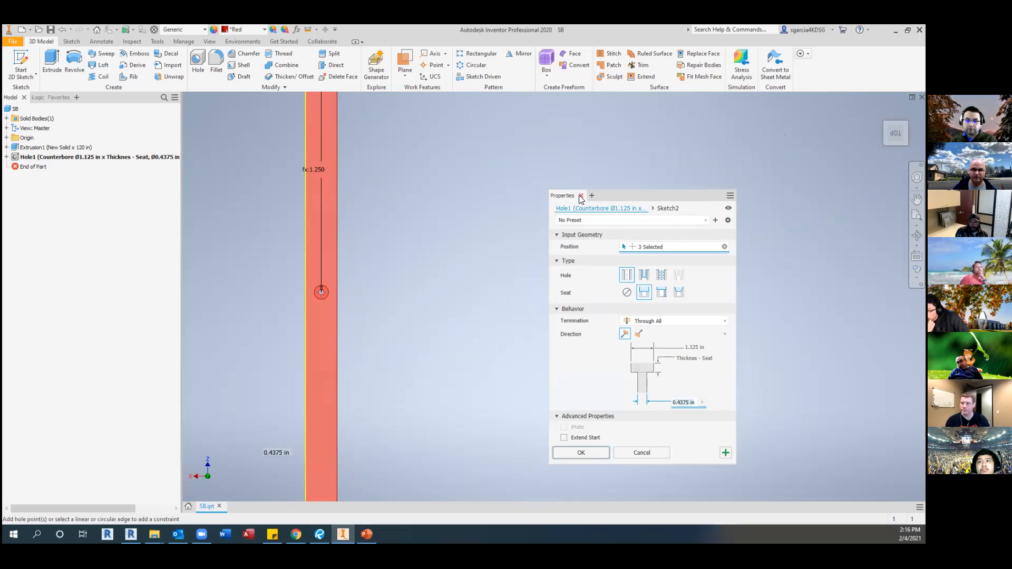
pyautogui.click(581, 453)
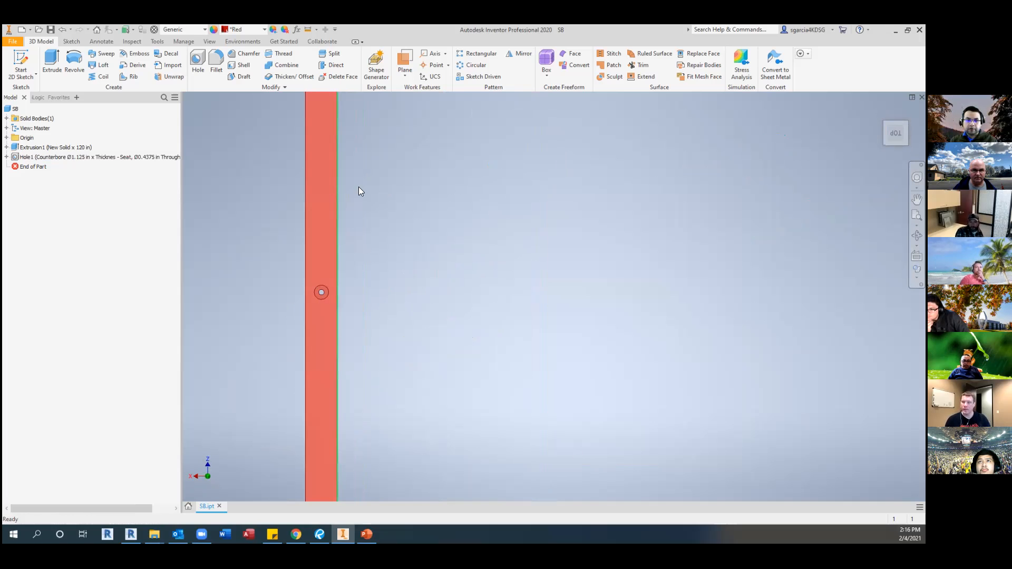
pyautogui.press('F6')
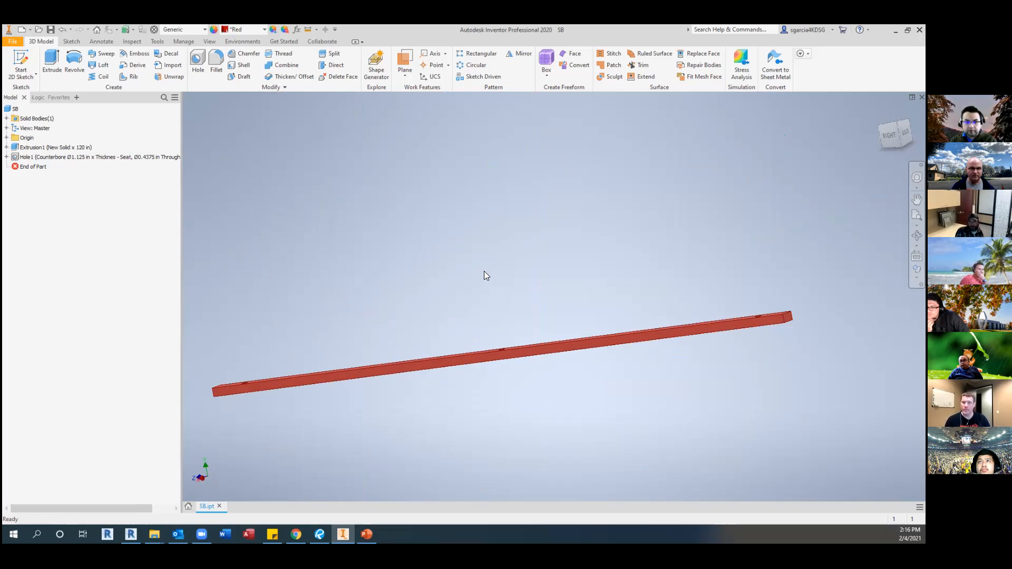
# Switch to the PowerPoint presentation, start the slide show and advance to the "Programing in Inventor" slide.
pyautogui.click(366, 534)
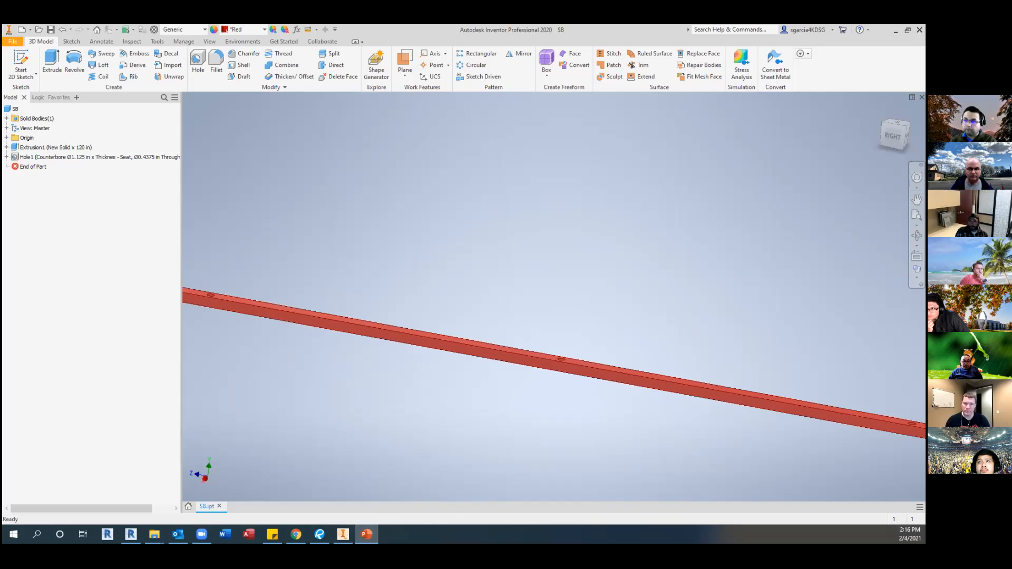
pyautogui.press('F5')
pyautogui.press('Right')
pyautogui.press('Right')
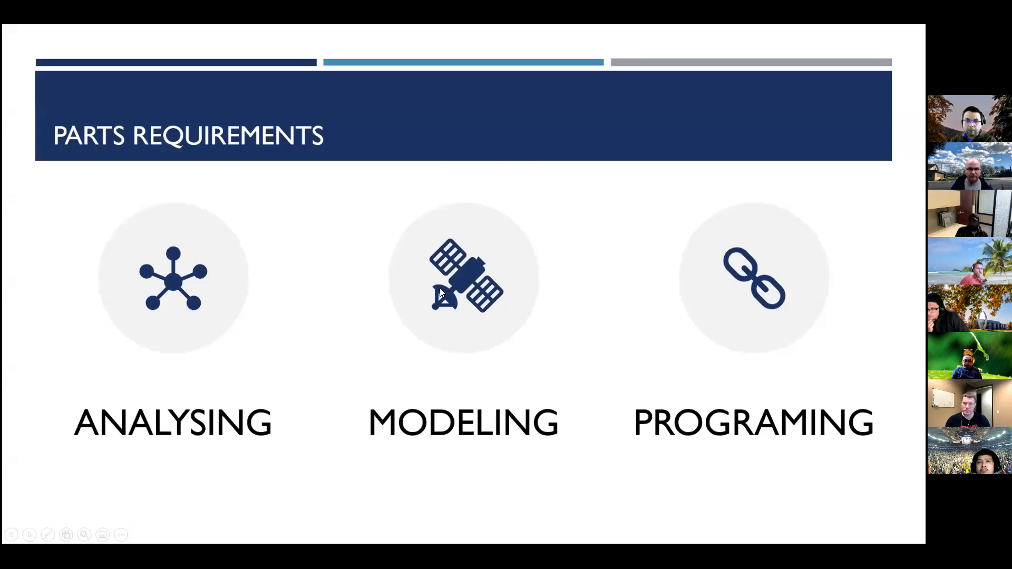
pyautogui.press('Right')
pyautogui.press('Right')
pyautogui.press('Right')
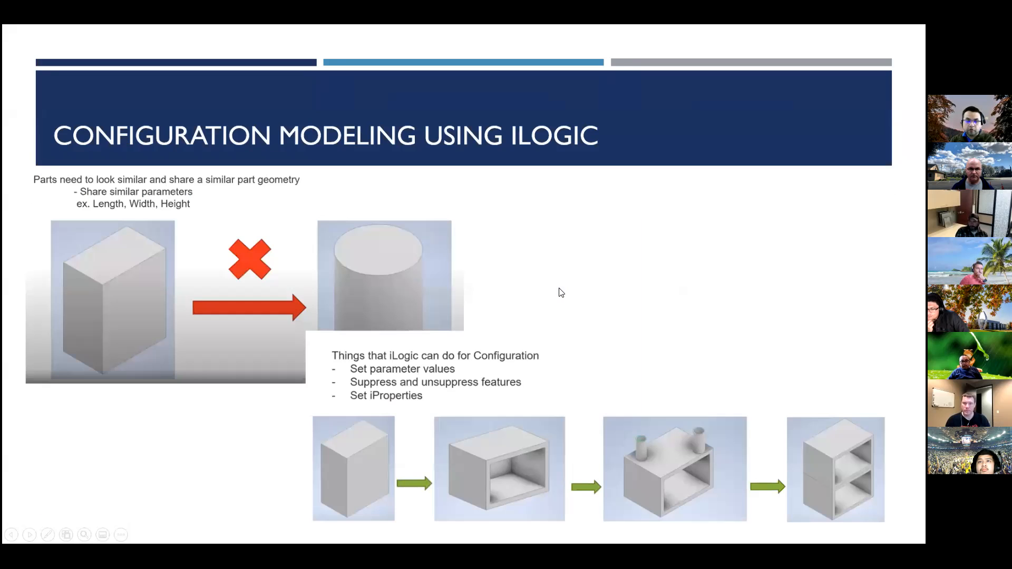
pyautogui.press('Right')
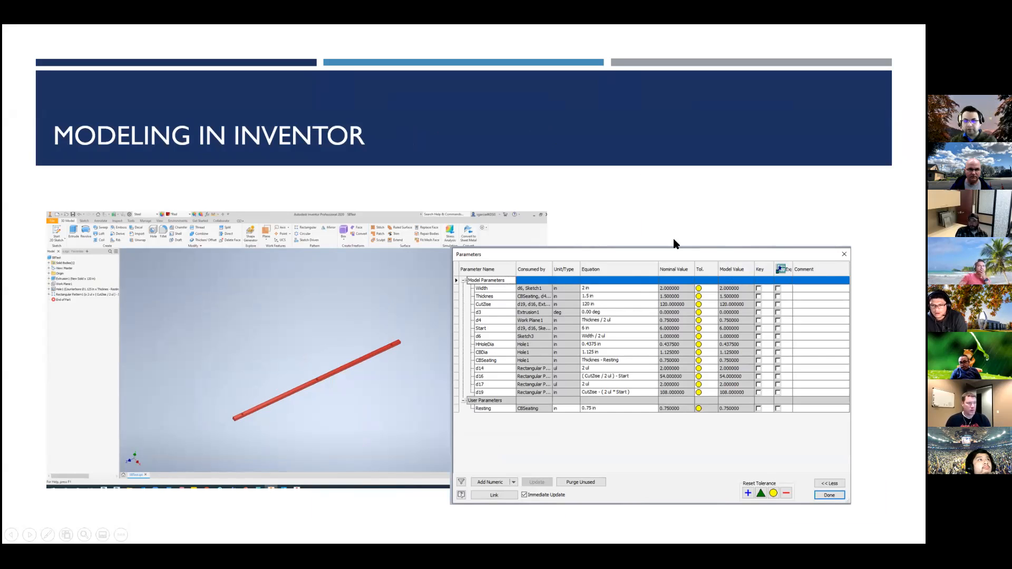
pyautogui.click(784, 226)
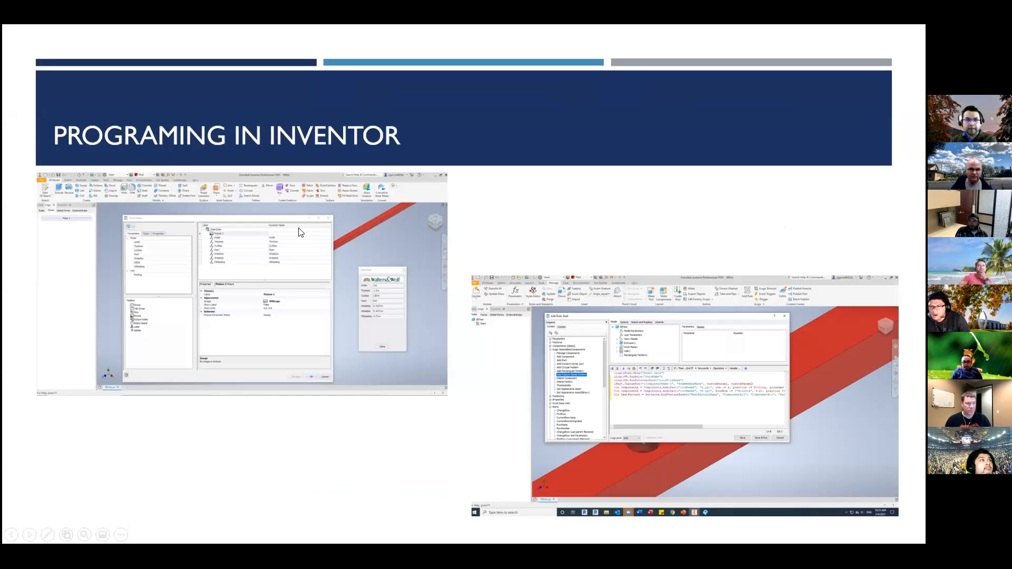
# Switch to Inventor and show the iLogic browser for the steel bar part.
pyautogui.hotkey('alt', 'Tab')
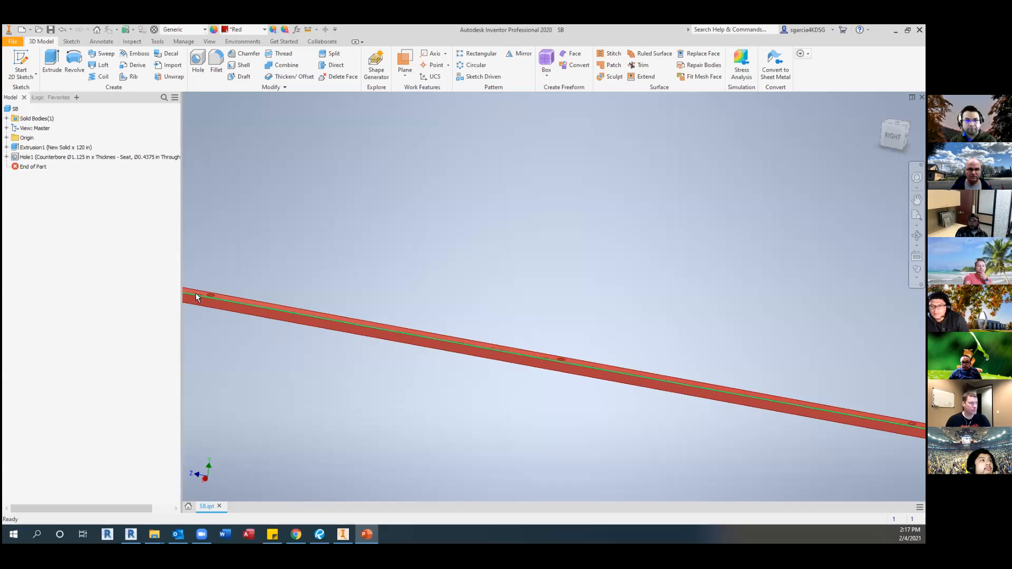
pyautogui.click(37, 98)
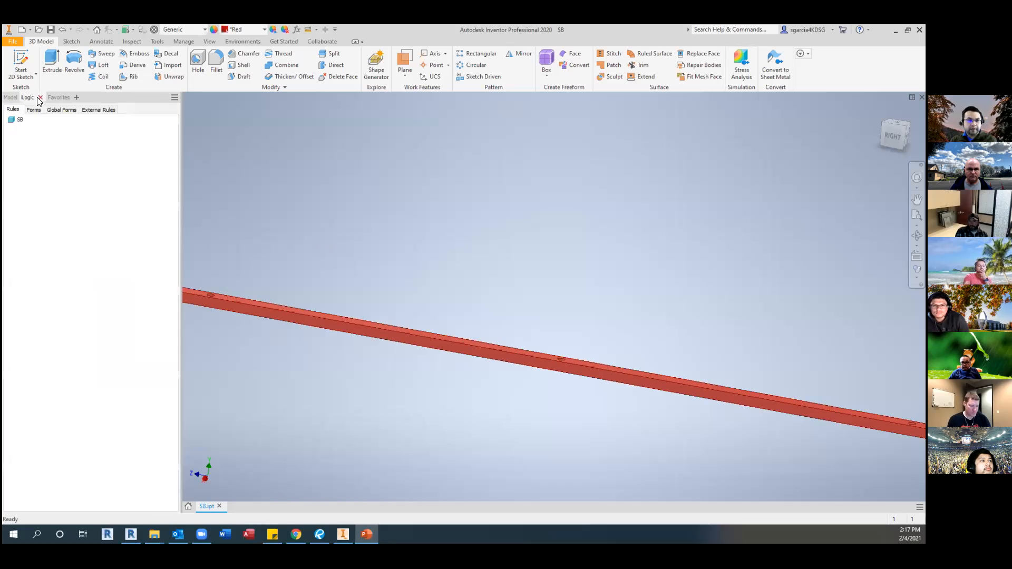
pyautogui.rightClick(35, 133)
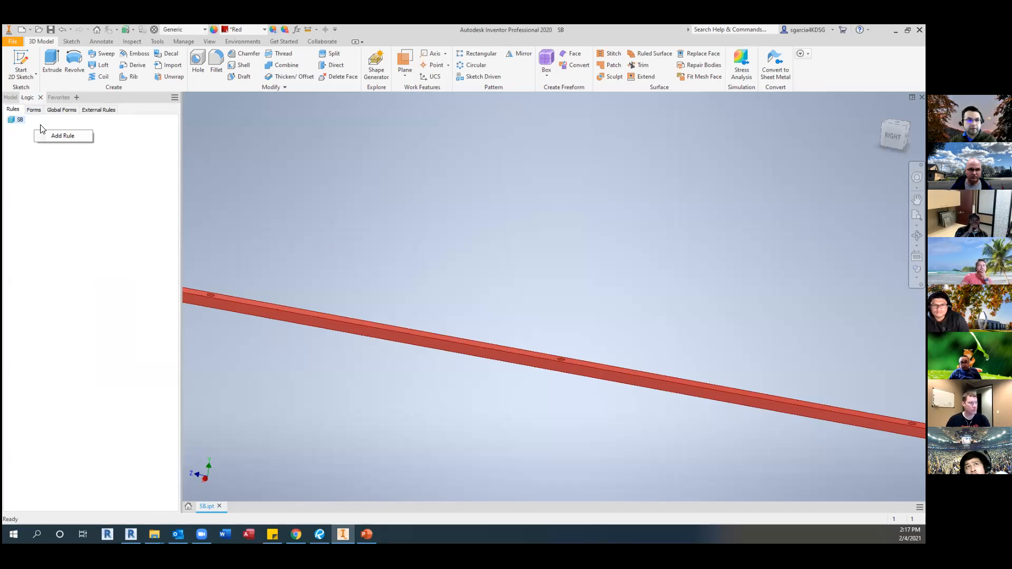
pyautogui.click(52, 137)
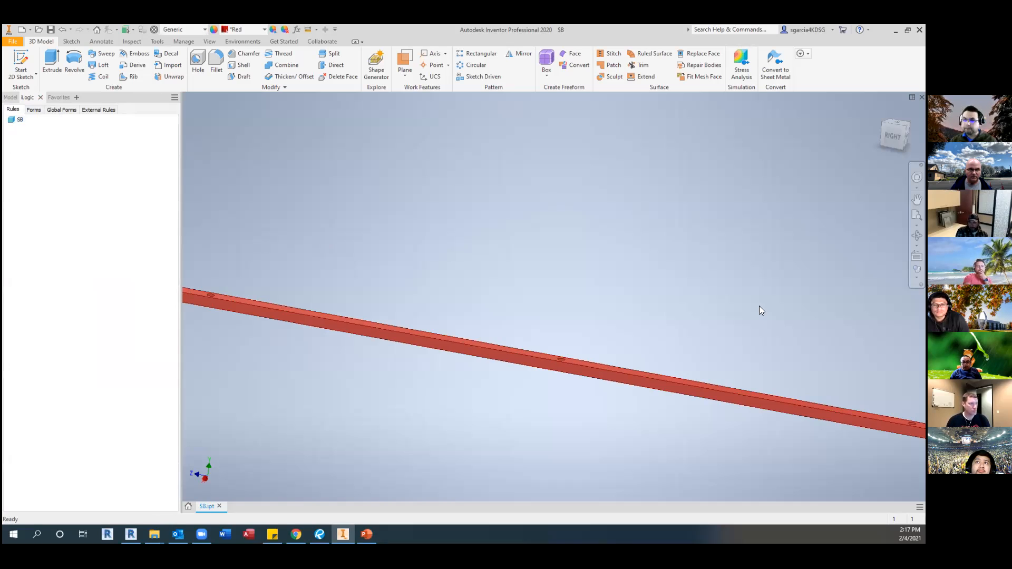
pyautogui.doubleClick(356, 28)
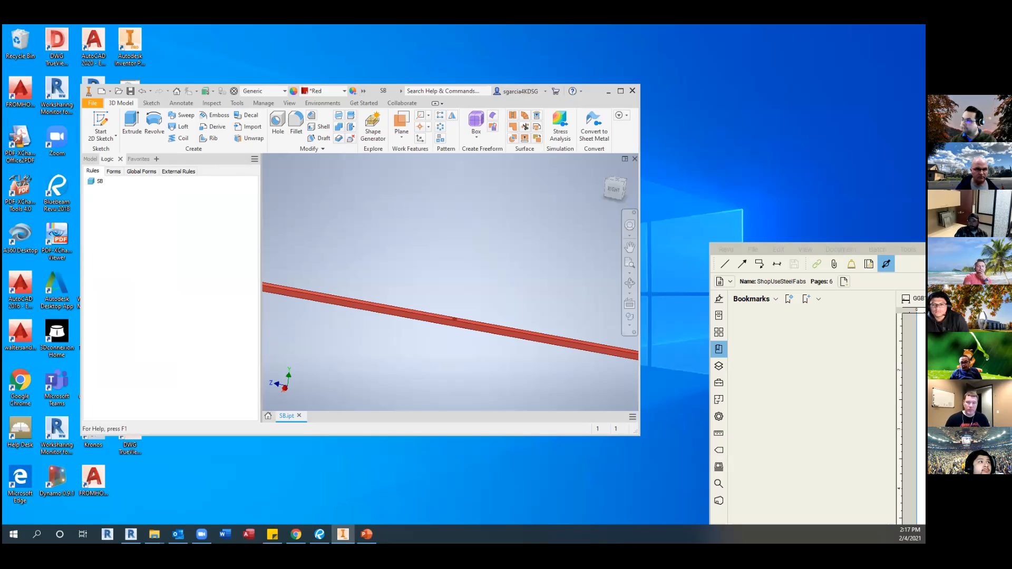
pyautogui.click(621, 90)
# Create a new iLogic form in the part and add a picture element to it.
pyautogui.click(34, 110)
pyautogui.rightClick(58, 139)
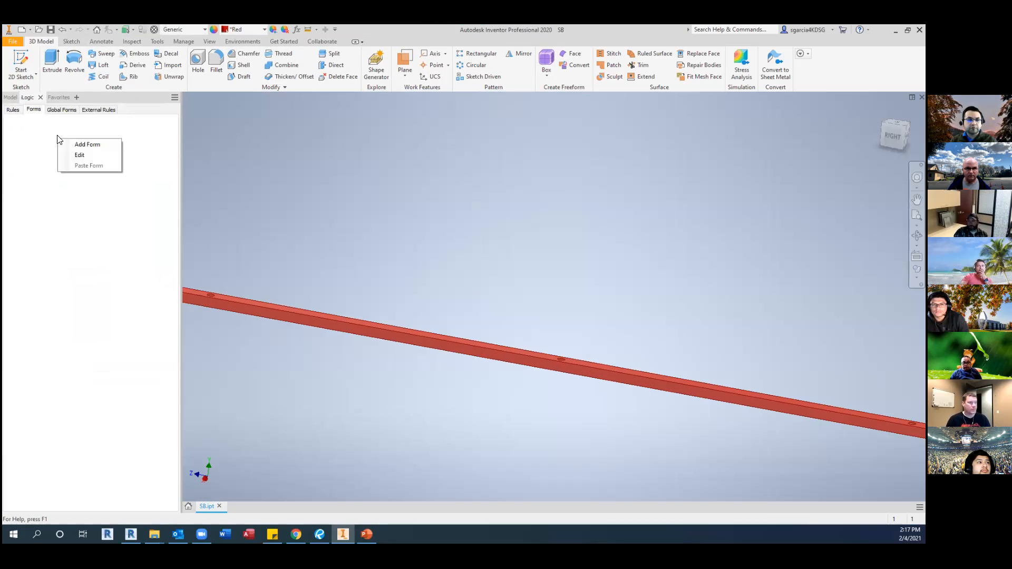
pyautogui.click(88, 146)
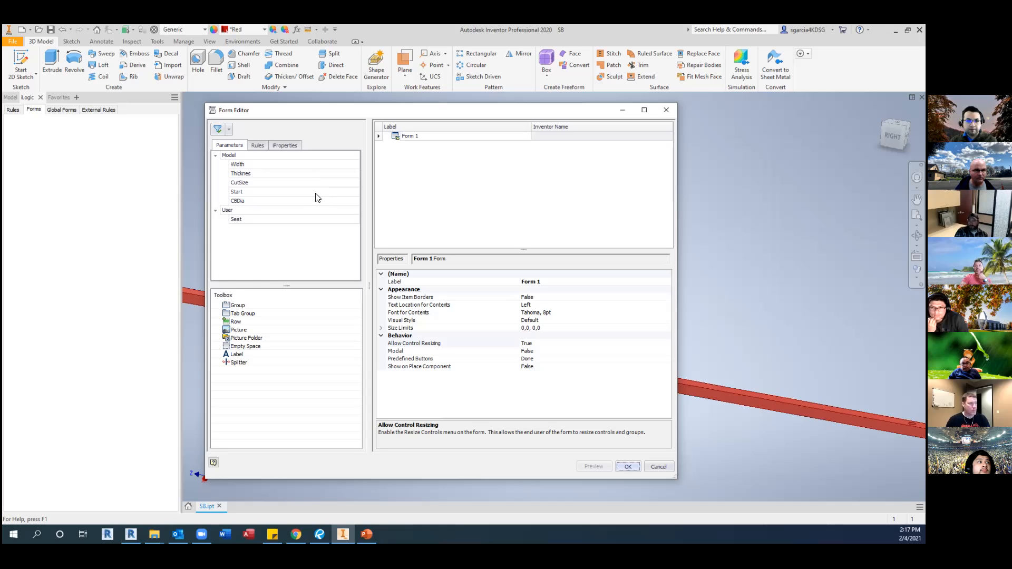
pyautogui.click(247, 168)
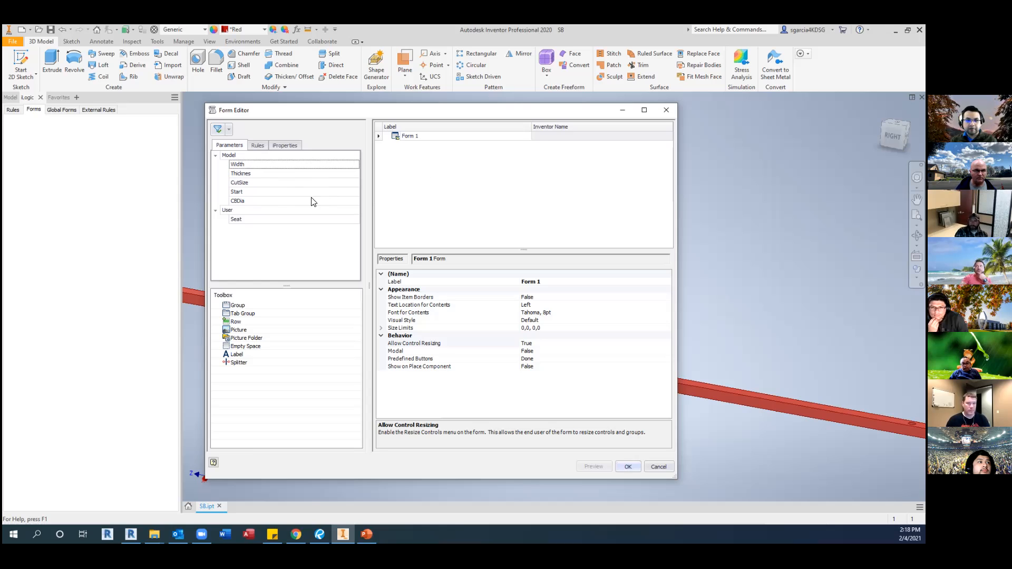
pyautogui.click(236, 329)
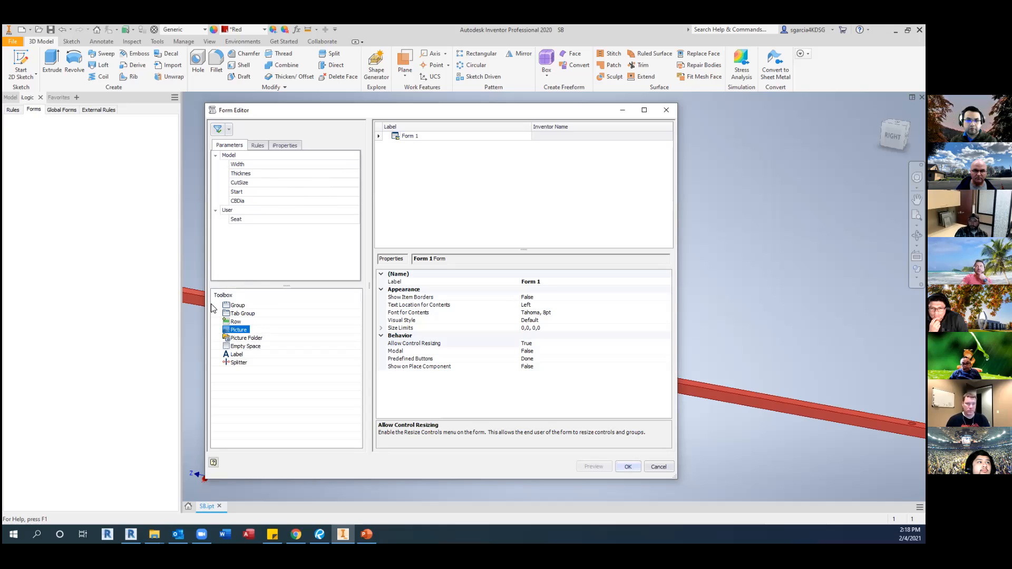
pyautogui.moveTo(460, 198); pyautogui.dragTo(460, 199)
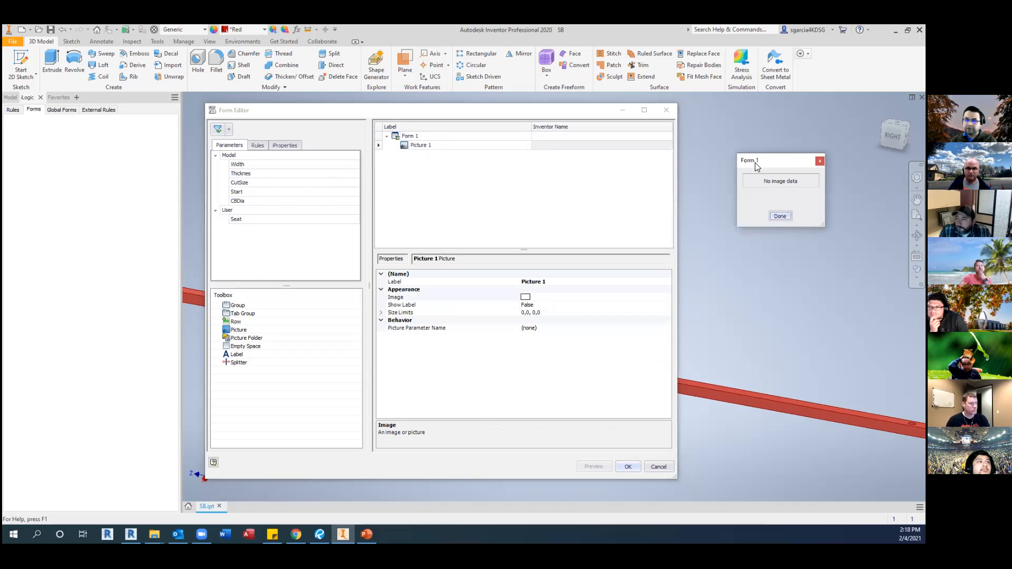
# Rename the form as Steel Data.
pyautogui.click(420, 137)
pyautogui.write('S')
pyautogui.press('BackSpace')
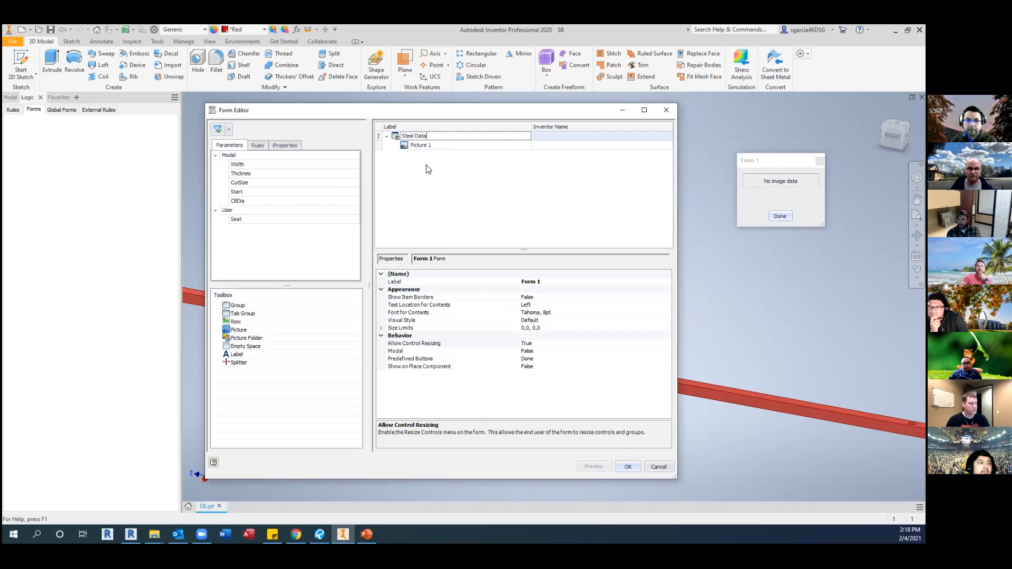
pyautogui.moveTo(771, 162); pyautogui.dragTo(708, 171)
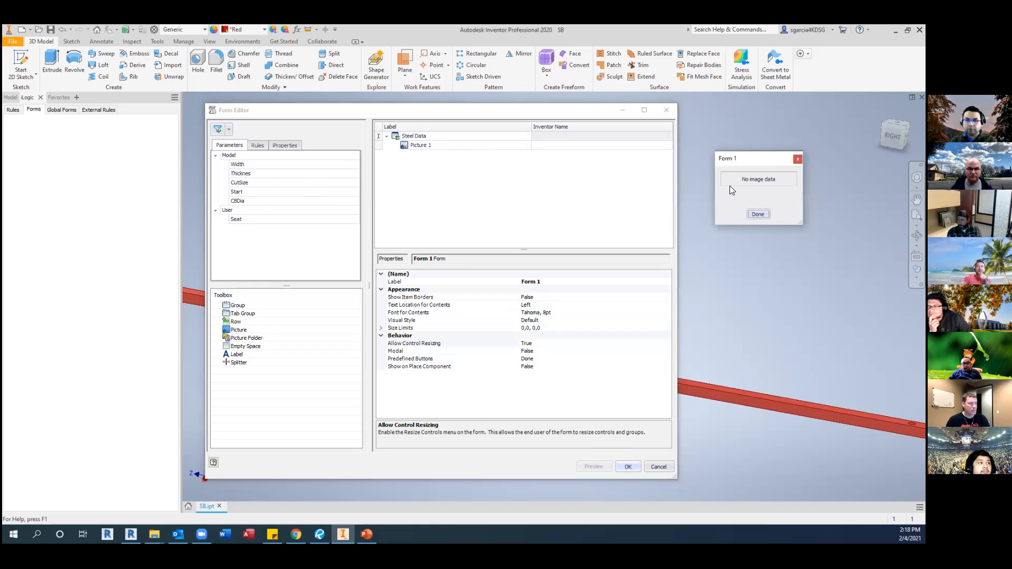
# Assign the WWLogo image to the form's picture element.
pyautogui.click(454, 146)
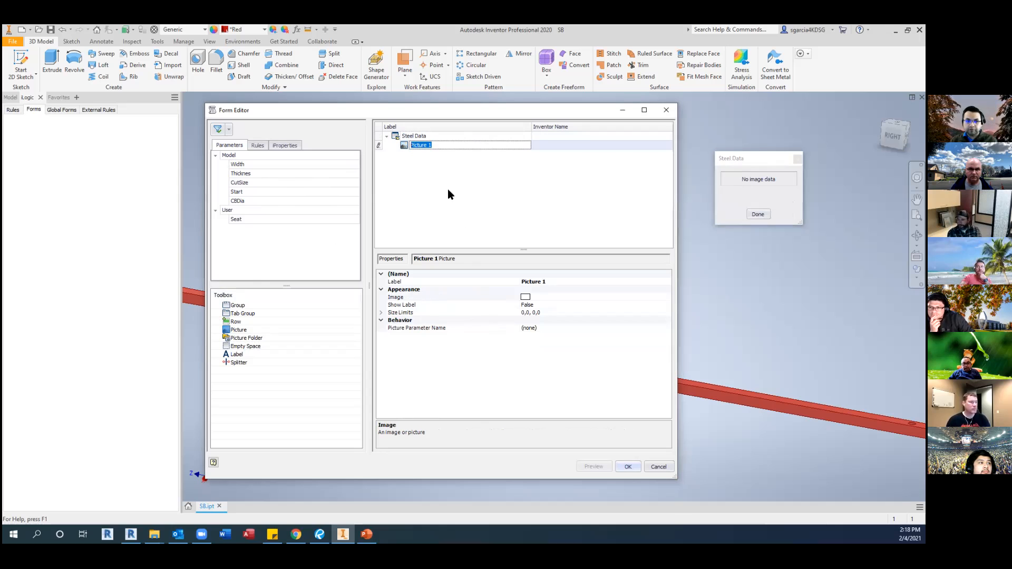
pyautogui.click(532, 297)
pyautogui.click(667, 297)
pyautogui.click(590, 315)
pyautogui.click(657, 413)
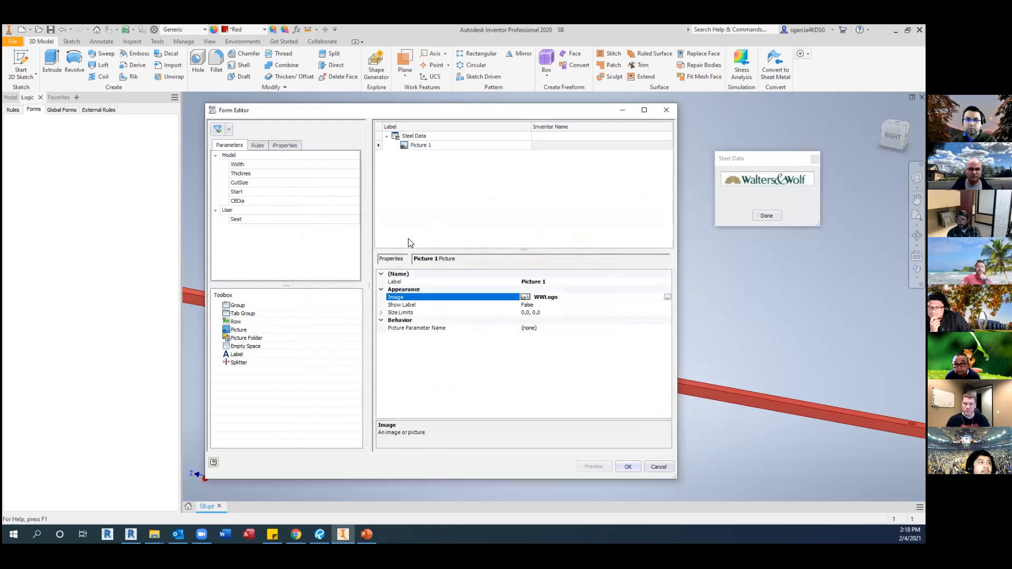
# Add the Width, Thicknes, CutSize and CBDia parameters to the form below the picture.
pyautogui.moveTo(236, 166); pyautogui.dragTo(414, 178)
pyautogui.moveTo(233, 172); pyautogui.dragTo(443, 180)
pyautogui.moveTo(238, 186); pyautogui.dragTo(443, 185)
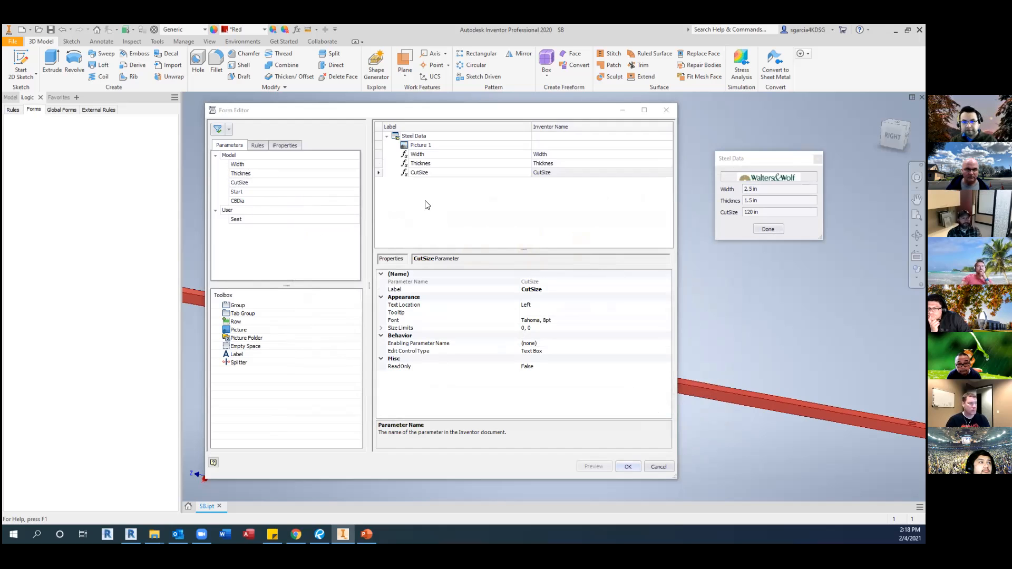
pyautogui.moveTo(258, 201); pyautogui.dragTo(414, 201)
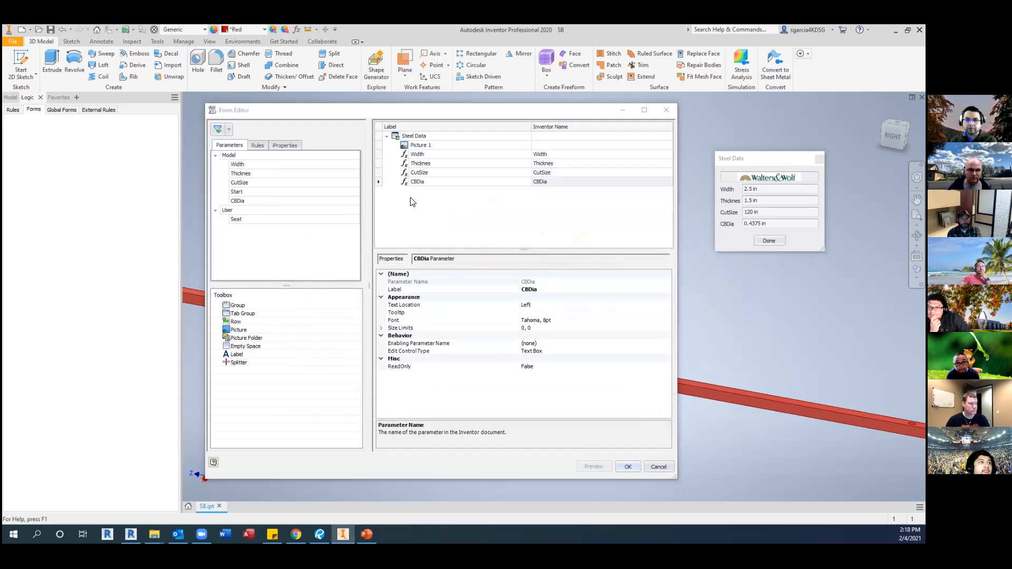
pyautogui.click(257, 145)
pyautogui.click(230, 146)
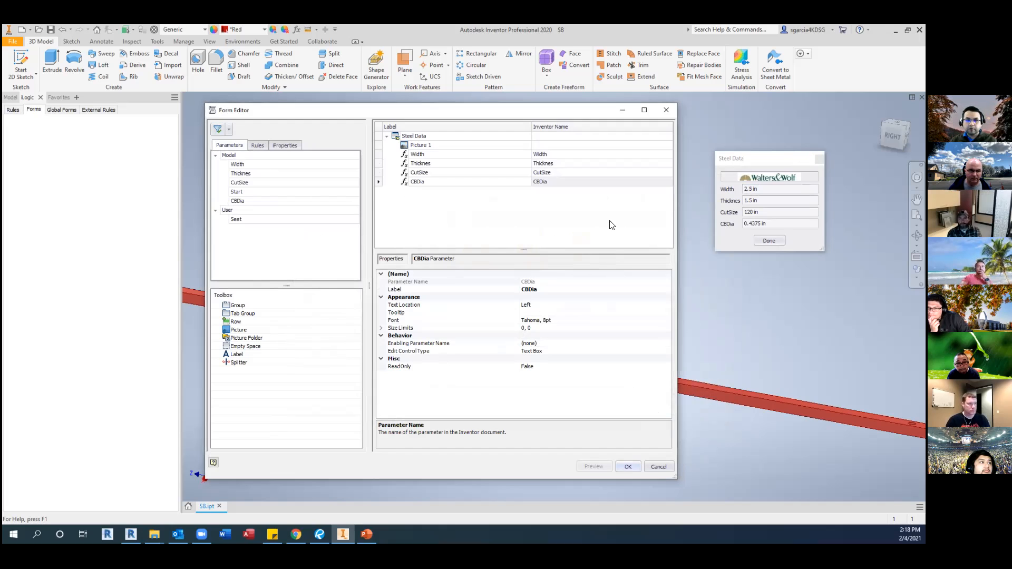
# Relabel the form's Width parameter as W and its Thicknes parameter as T.
pyautogui.click(436, 162)
pyautogui.doubleClick(424, 155)
pyautogui.write('WE')
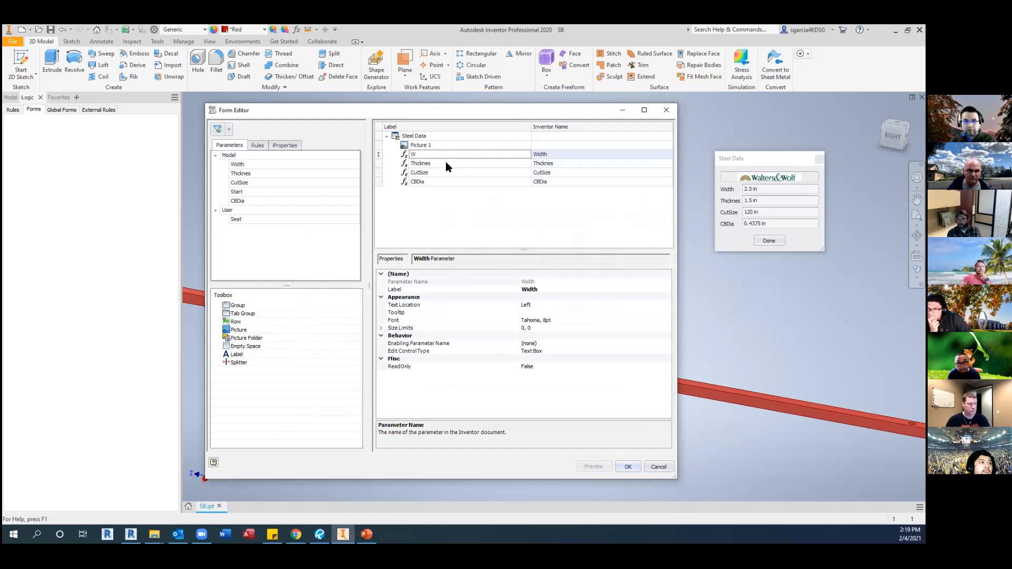
pyautogui.doubleClick(446, 163)
pyautogui.write('T')
# Relabel the form's CutSize parameter as "Cut Size".
pyautogui.doubleClick(436, 173)
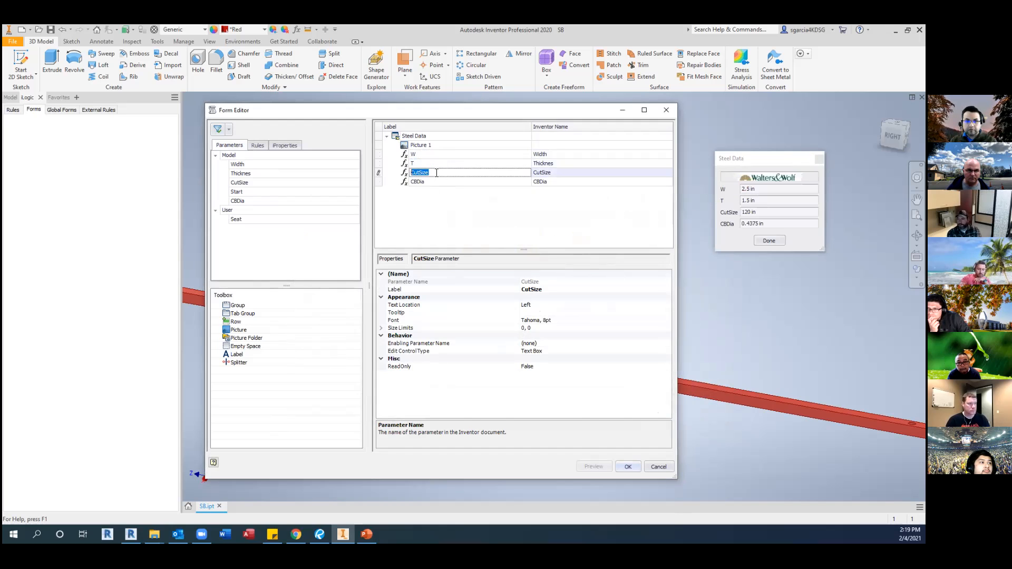
pyautogui.write('Cu')
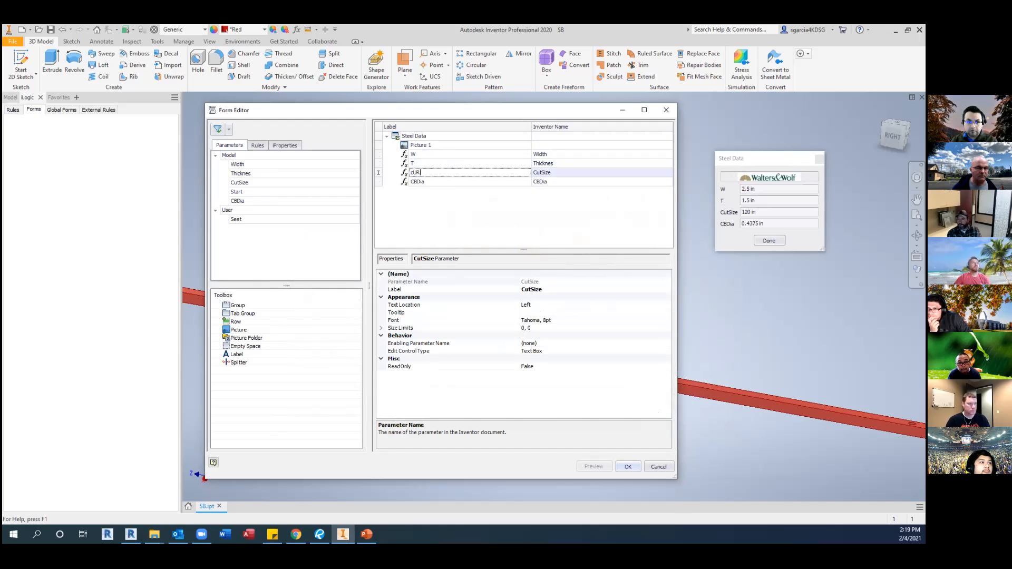
pyautogui.write('UT')
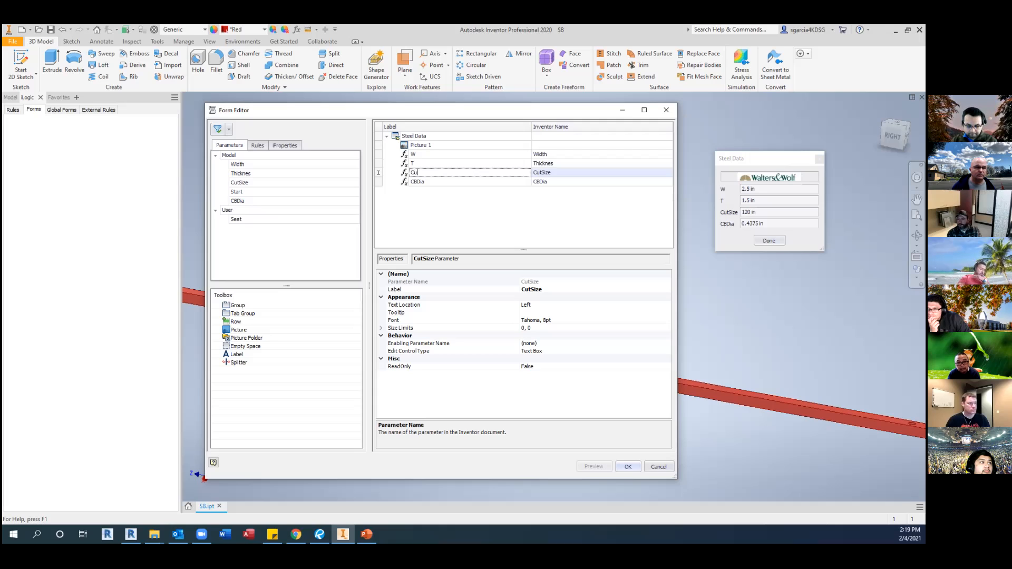
pyautogui.press('BackSpace')
pyautogui.press('BackSpace')
pyautogui.write('ze')
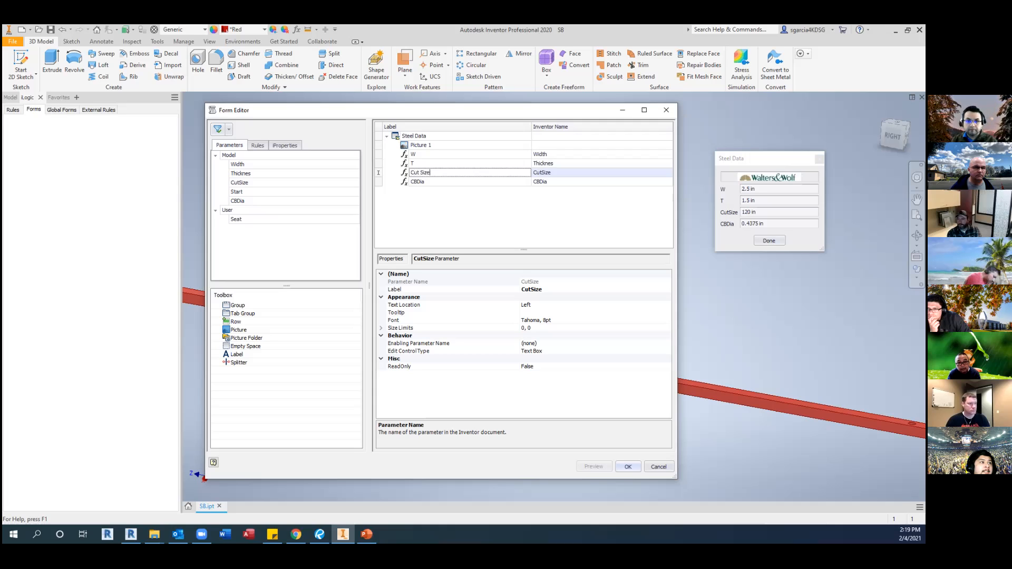
# Relabel the form's CBDia parameter as "CB Ø".
pyautogui.click(456, 181)
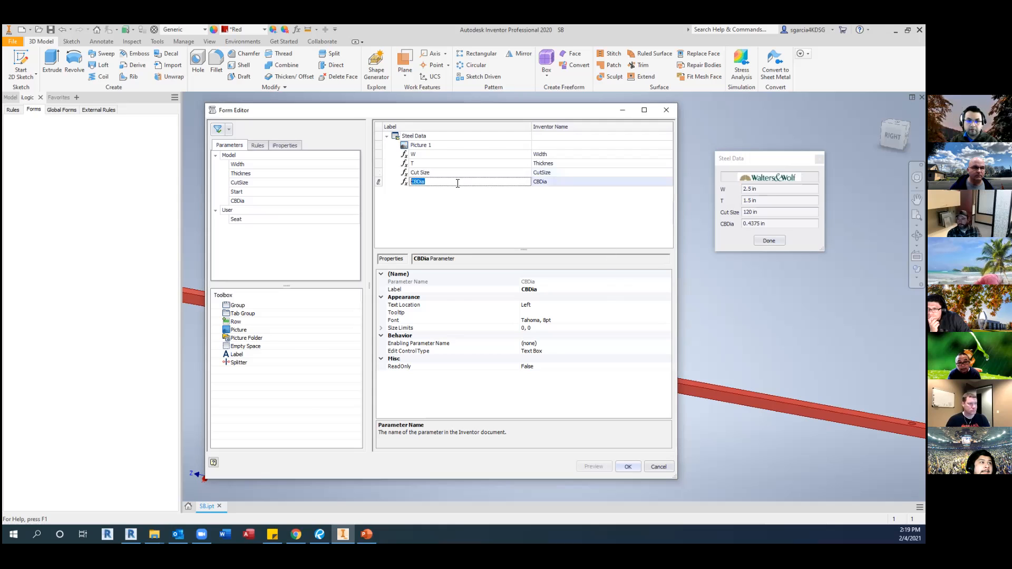
pyautogui.write('CB')
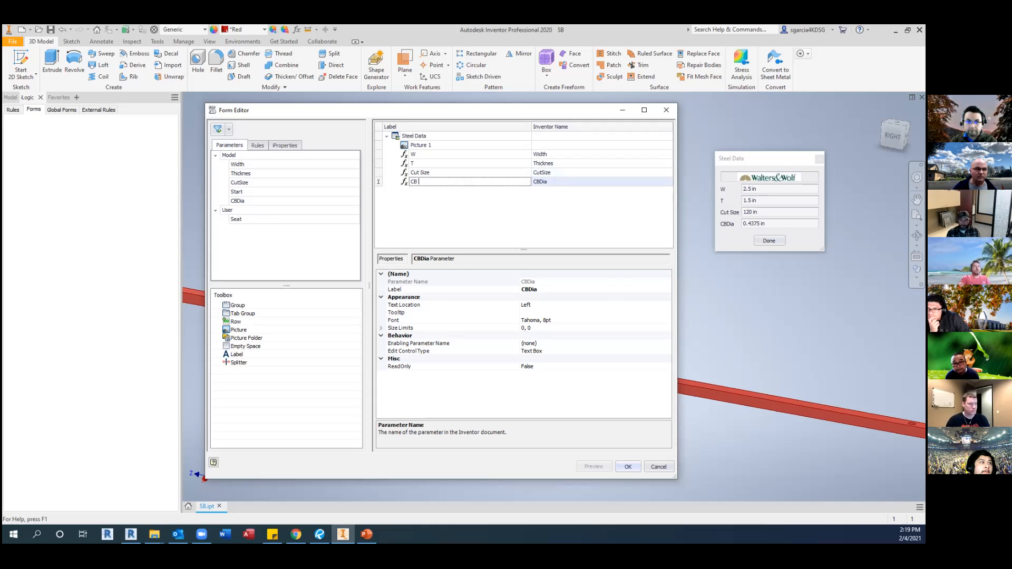
pyautogui.write('Ø')
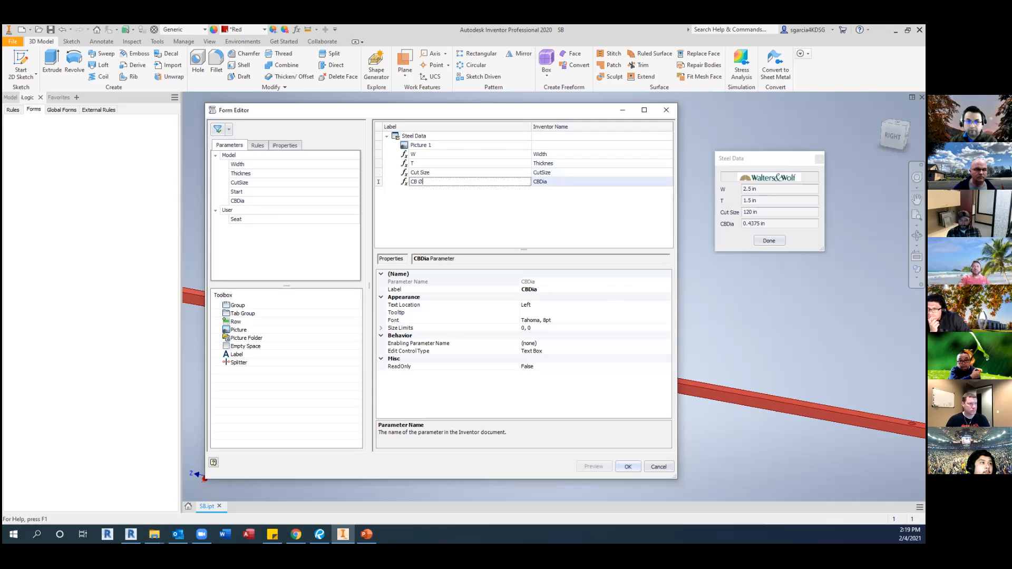
pyautogui.click(487, 173)
# Accept the finished form, run Steel Data and place its window clear of the bar.
pyautogui.click(769, 241)
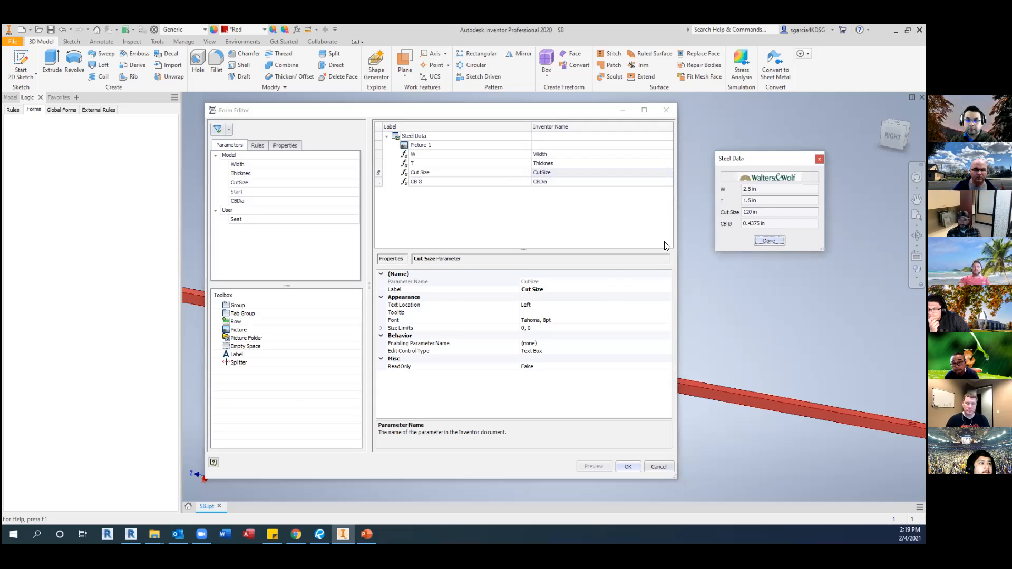
pyautogui.click(627, 466)
pyautogui.click(77, 127)
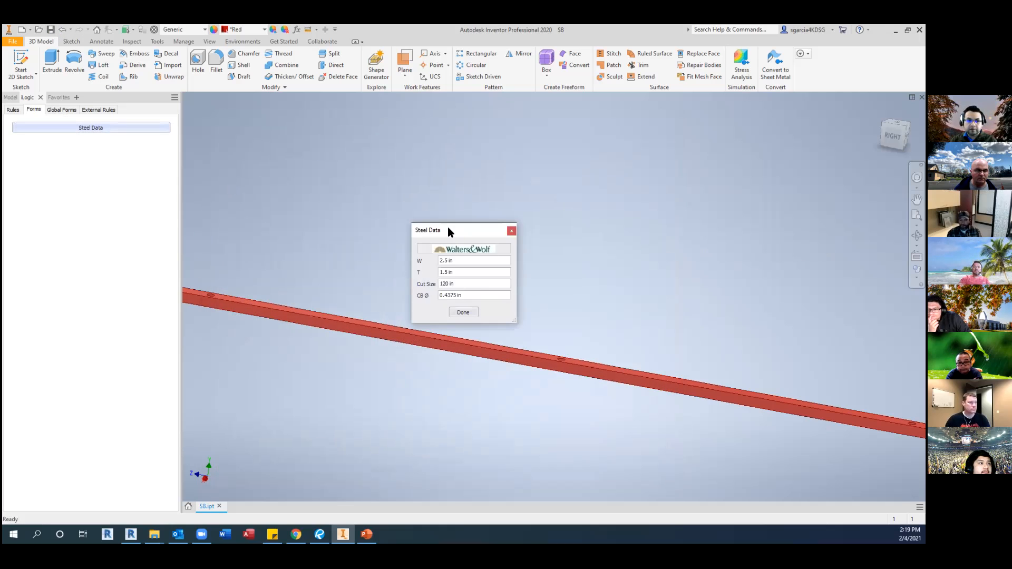
pyautogui.moveTo(447, 226); pyautogui.dragTo(236, 134)
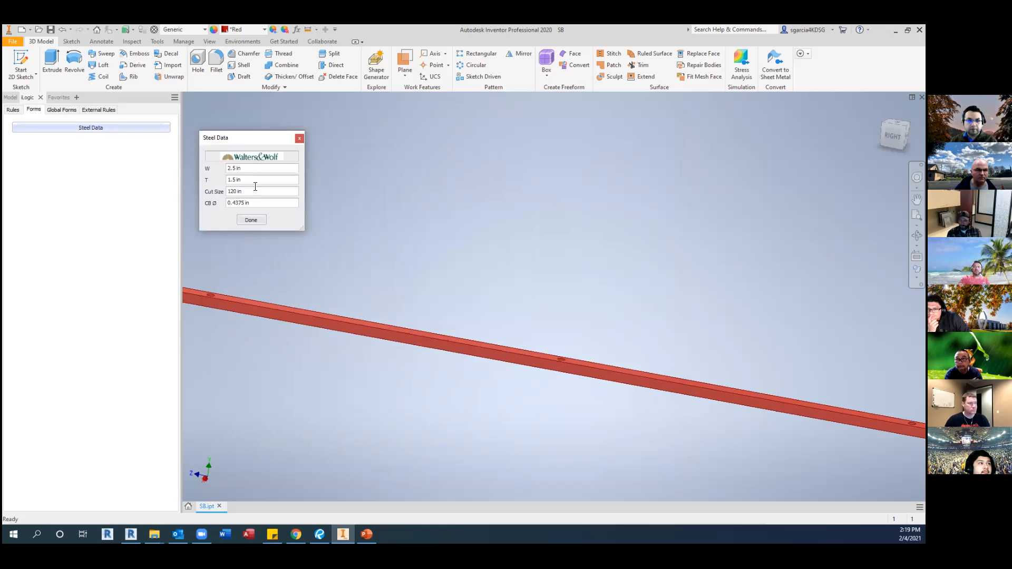
# Set the bar's width W to 3 in through the Steel Data form.
pyautogui.scroll(5, 350, 251)
pyautogui.moveTo(242, 169); pyautogui.dragTo(210, 172)
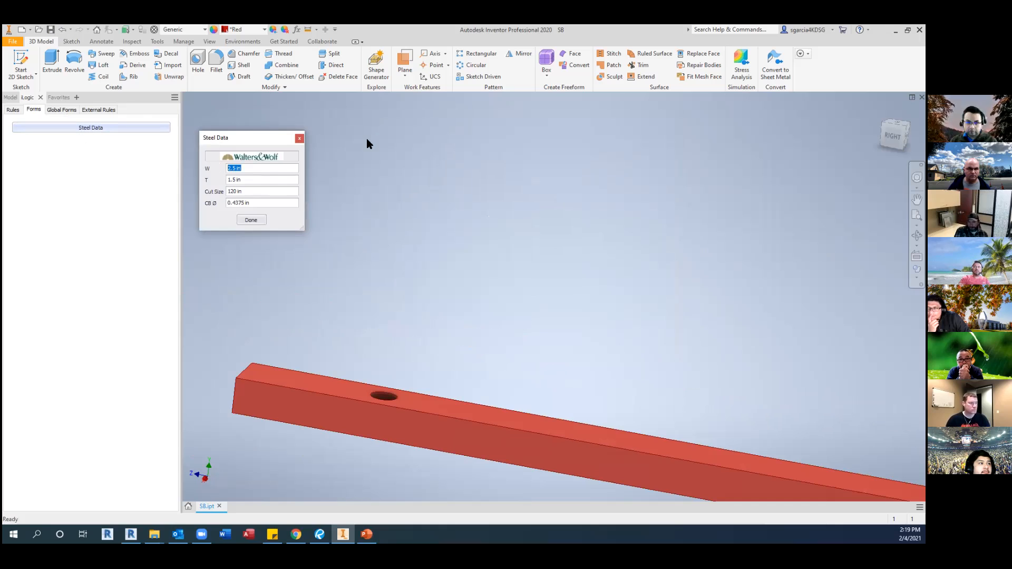
pyautogui.write('3.')
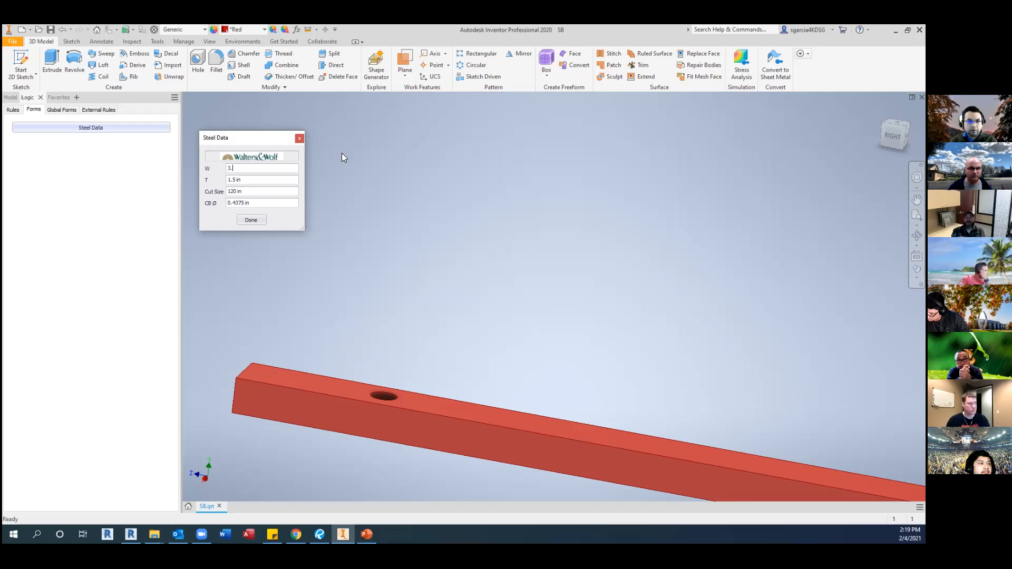
pyautogui.press('Return')
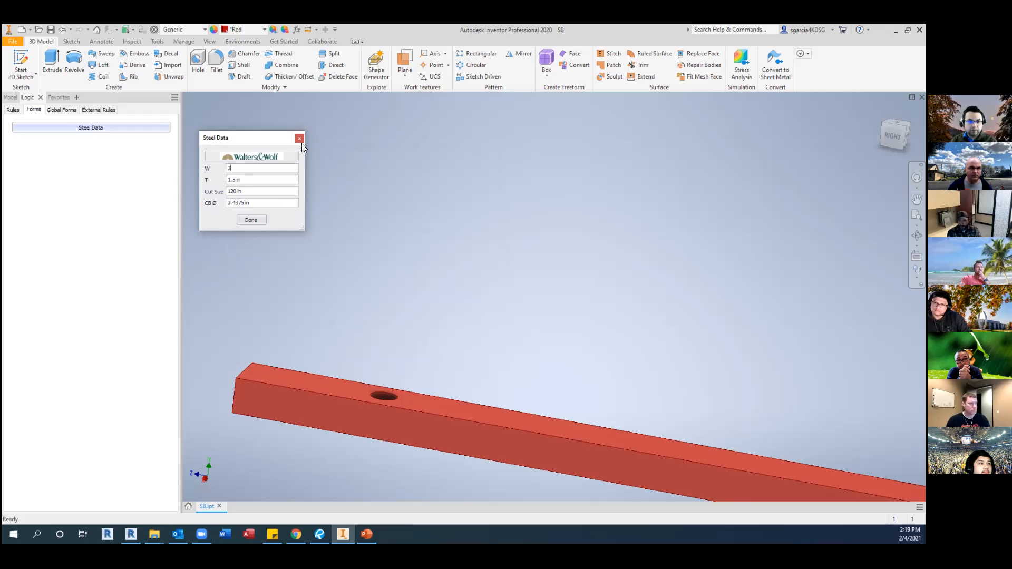
pyautogui.press('Tab')
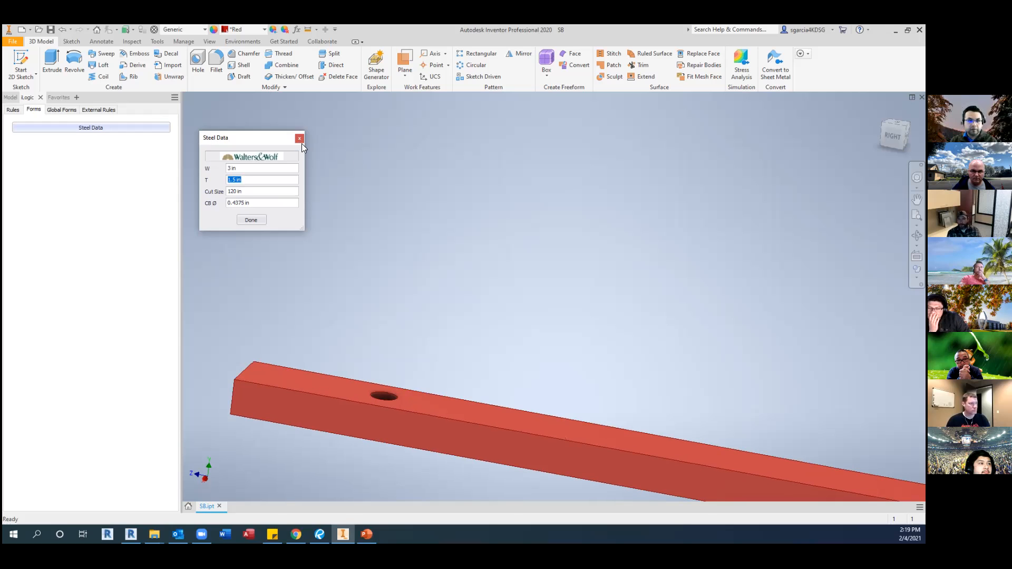
# Set the bar's thickness T to 34 in through the form and bring the whole resized bar into view.
pyautogui.write('38')
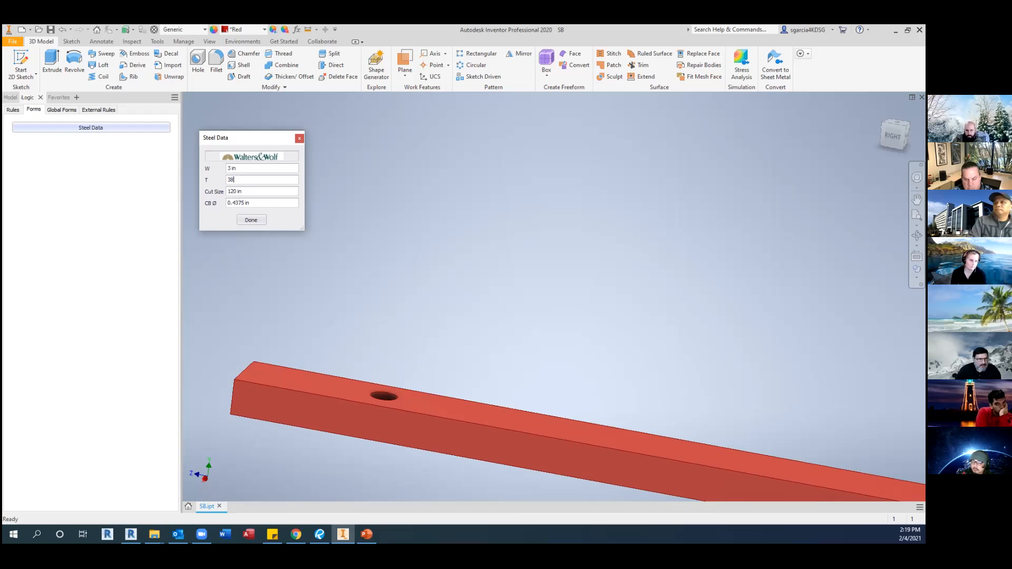
pyautogui.press('BackSpace')
pyautogui.write('4')
pyautogui.press('Tab')
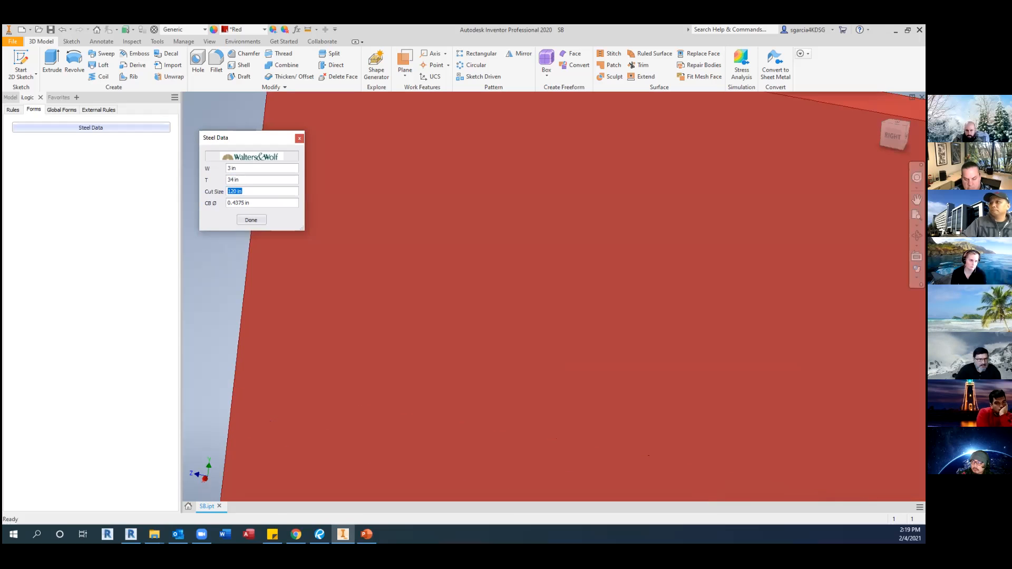
pyautogui.scroll(-5, 607, 456)
pyautogui.moveTo(573, 400); pyautogui.dragTo(547, 393, button='middle')
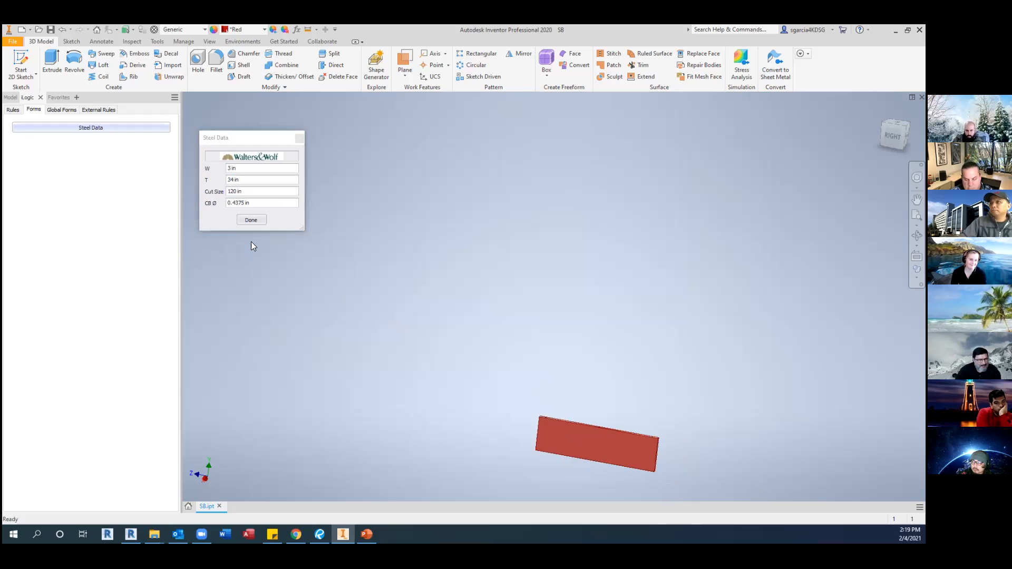
# Set the bar's thickness T to 3/4 in through the Steel Data form.
pyautogui.scroll(3, 610, 425)
pyautogui.moveTo(248, 180); pyautogui.dragTo(209, 186)
pyautogui.write('3/4')
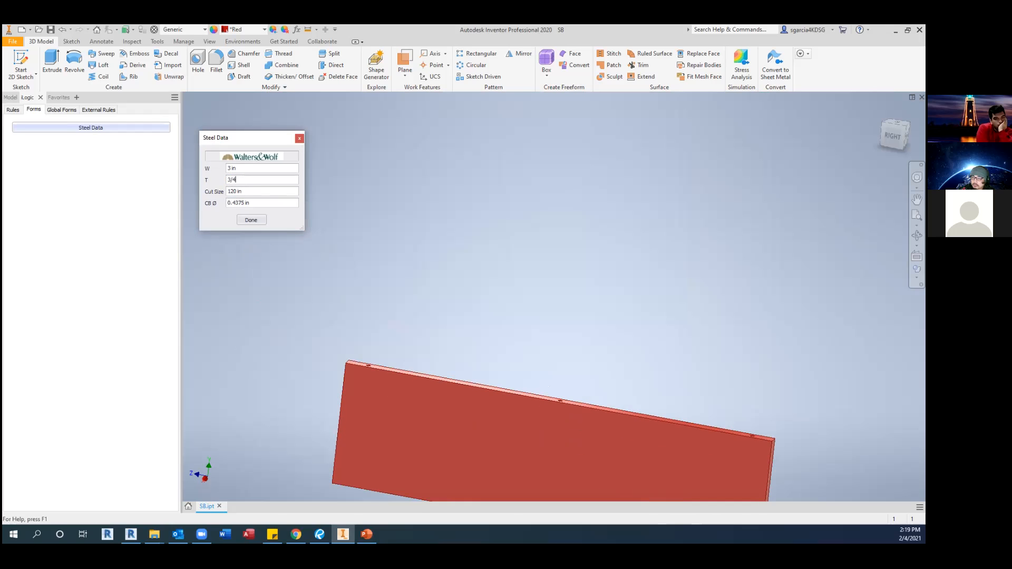
pyautogui.press('Return')
pyautogui.scroll(5, 353, 416)
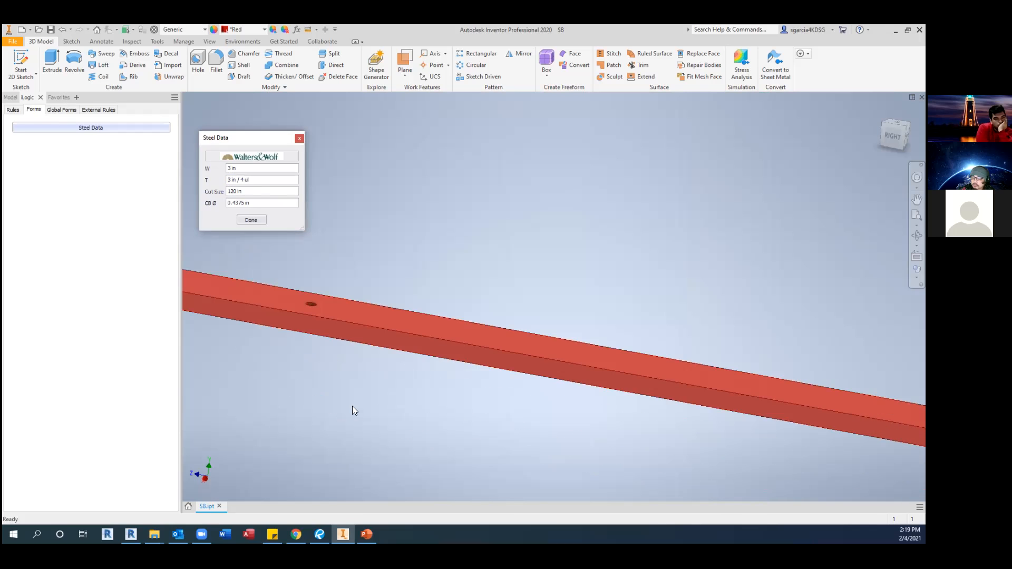
# Set the bar's Cut Size to 100 in and close the Steel Data form.
pyautogui.click(252, 179)
pyautogui.moveTo(242, 167); pyautogui.dragTo(210, 186)
pyautogui.scroll(-3, 390, 228)
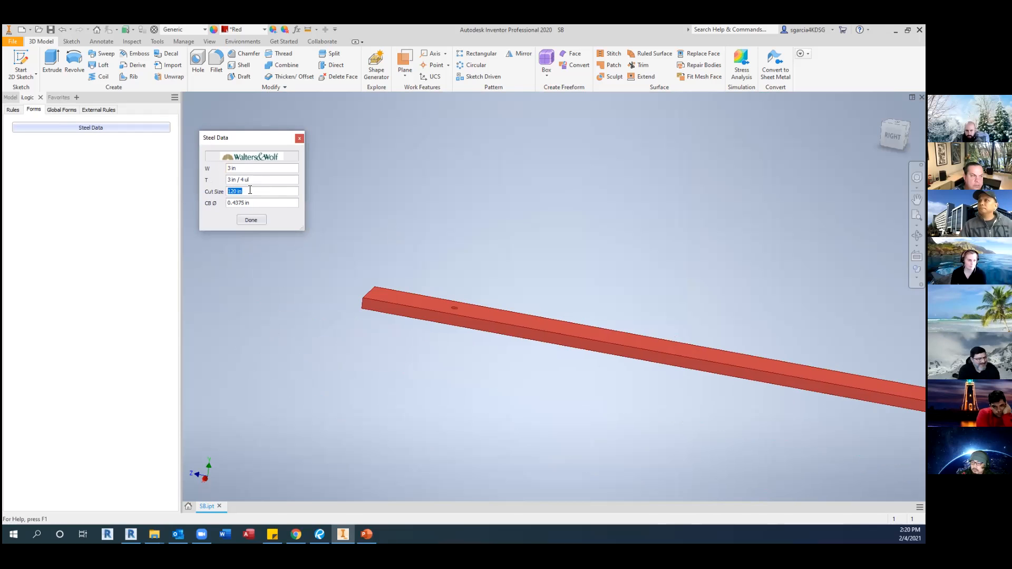
pyautogui.write('100 in')
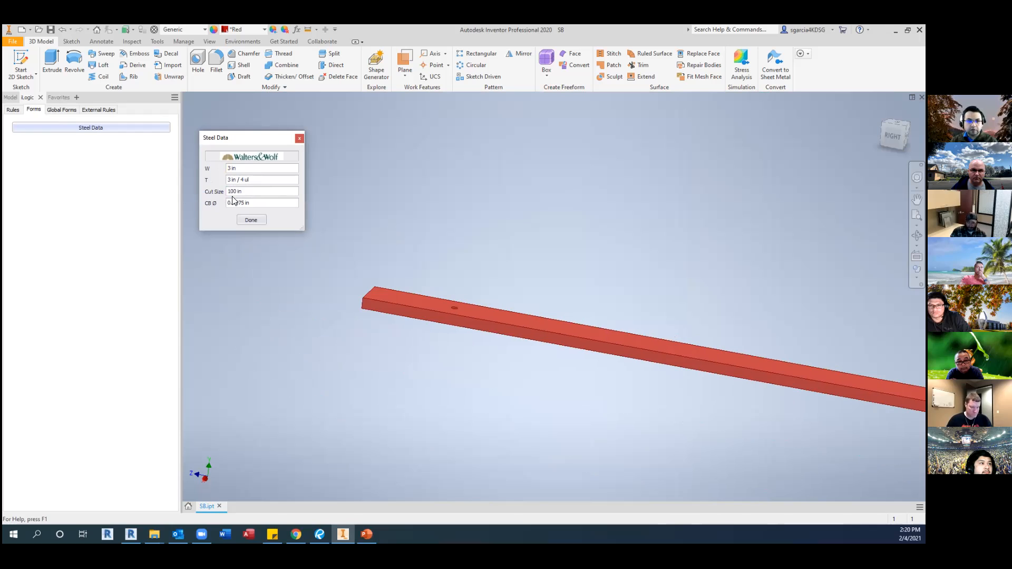
pyautogui.click(259, 201)
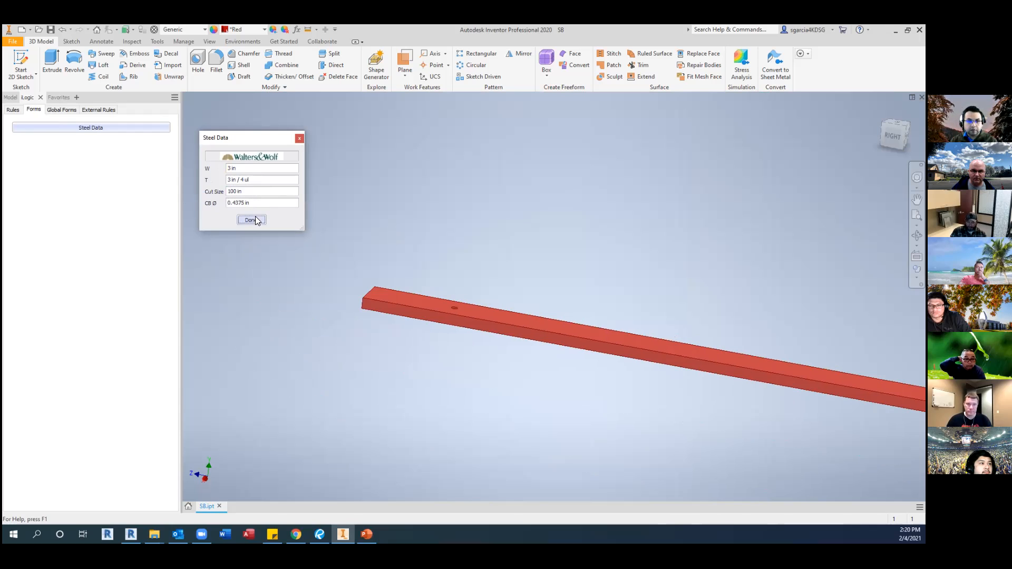
pyautogui.click(250, 220)
pyautogui.scroll(3, 502, 301)
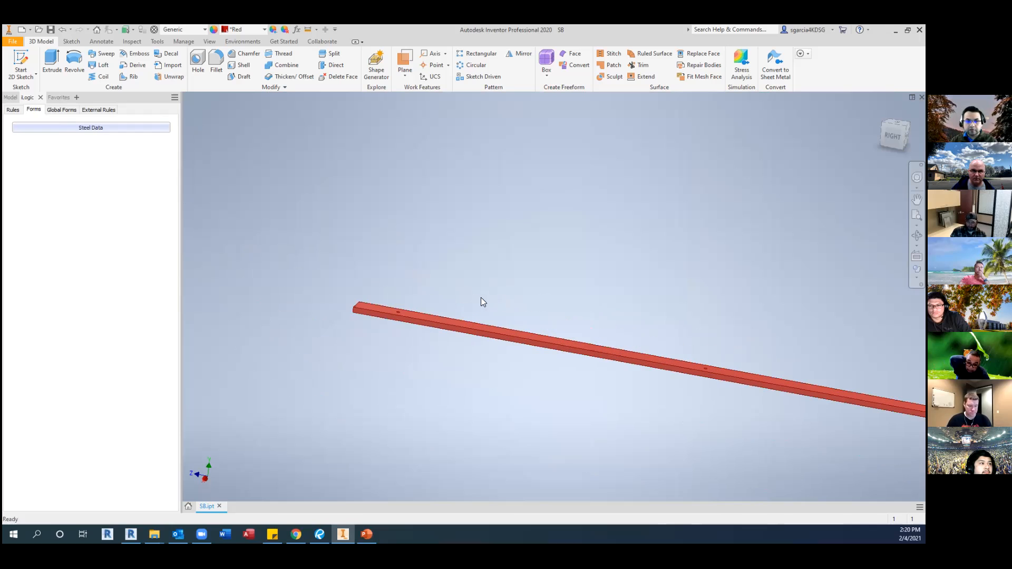
# Reopen the Steel Data form and set W to 1.5 in, T to 2 in and Cut Size to 120 in.
pyautogui.click(89, 128)
pyautogui.moveTo(239, 170); pyautogui.dragTo(226, 169)
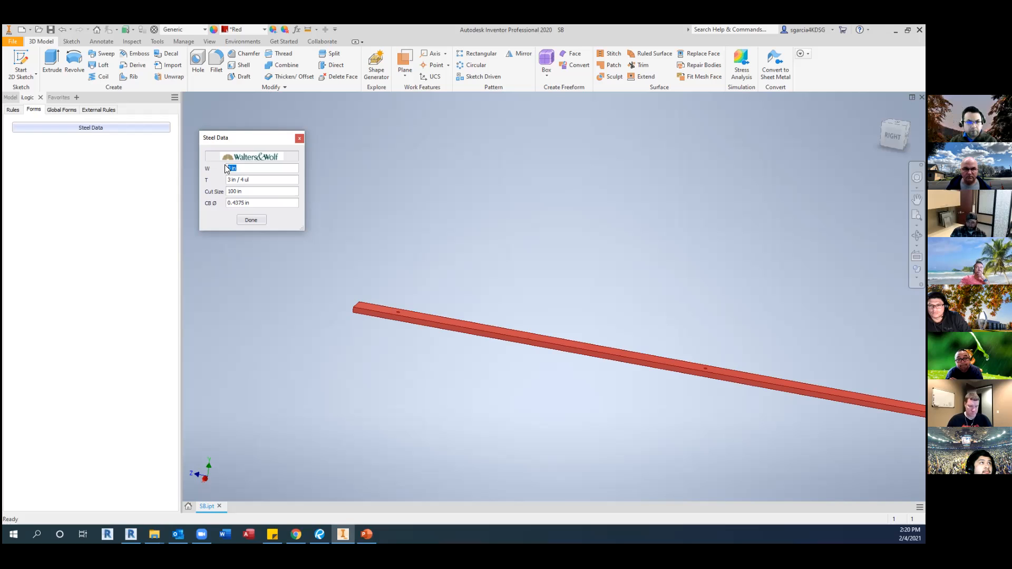
pyautogui.write('1.5')
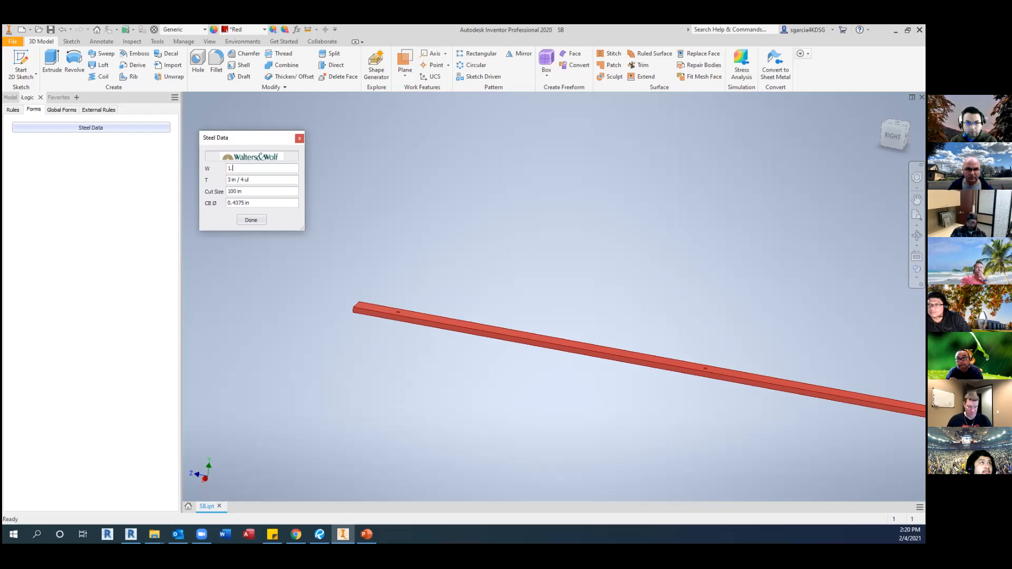
pyautogui.press('Tab')
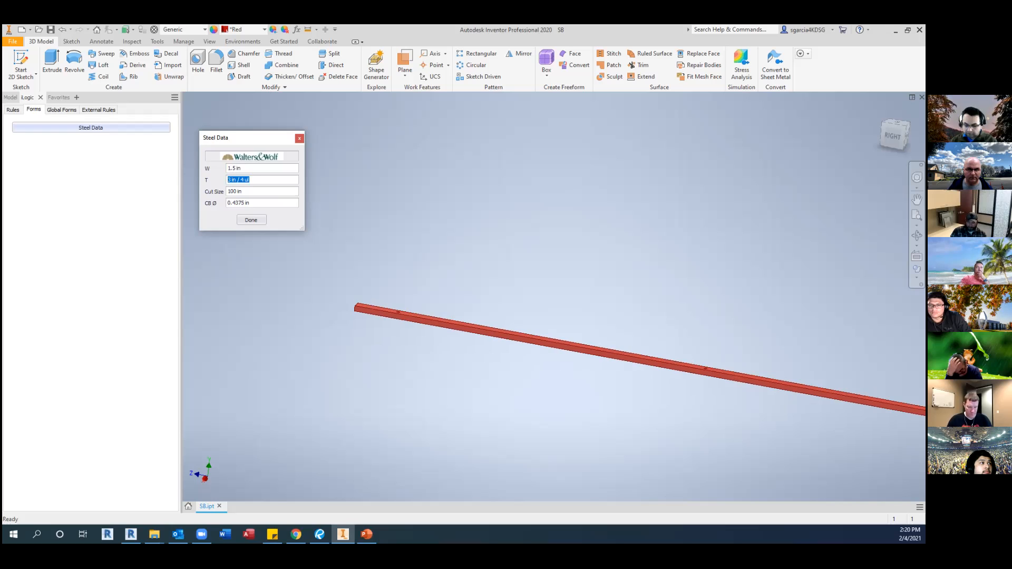
pyautogui.write('2')
pyautogui.press('Tab')
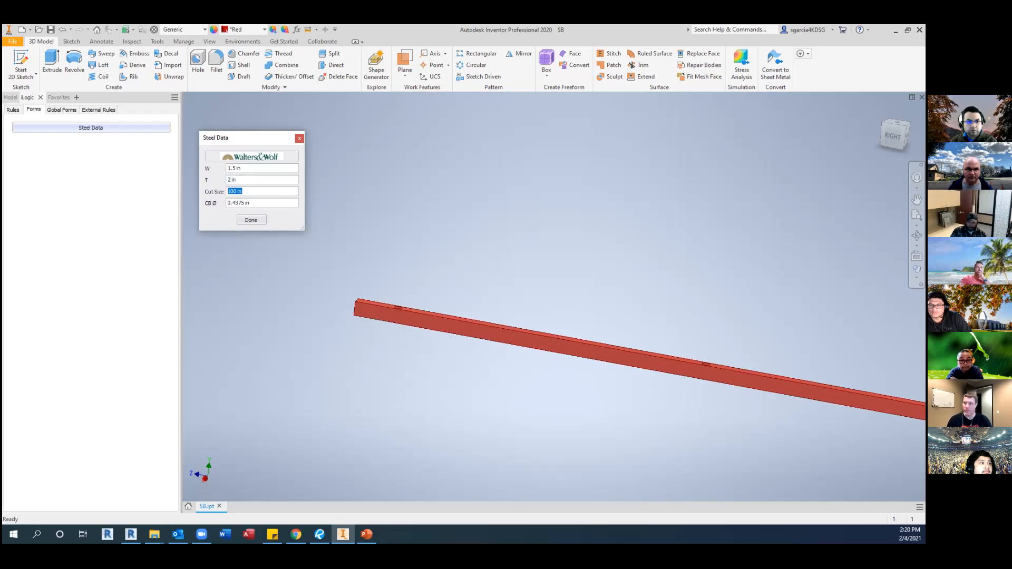
pyautogui.write('120')
pyautogui.press('Tab')
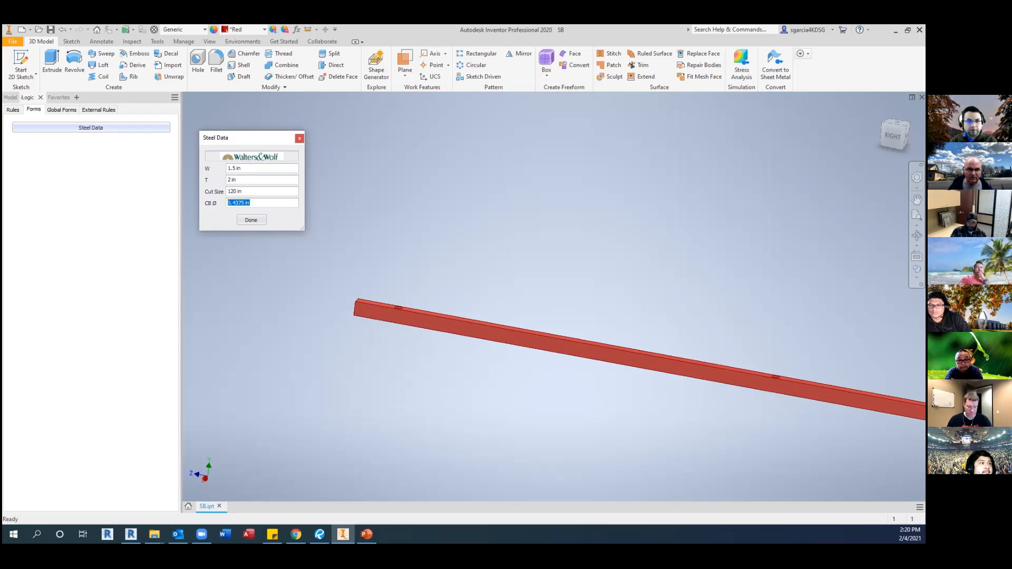
# Re-enter 2 in as the bar's thickness T and close the Steel Data form.
pyautogui.click(245, 180)
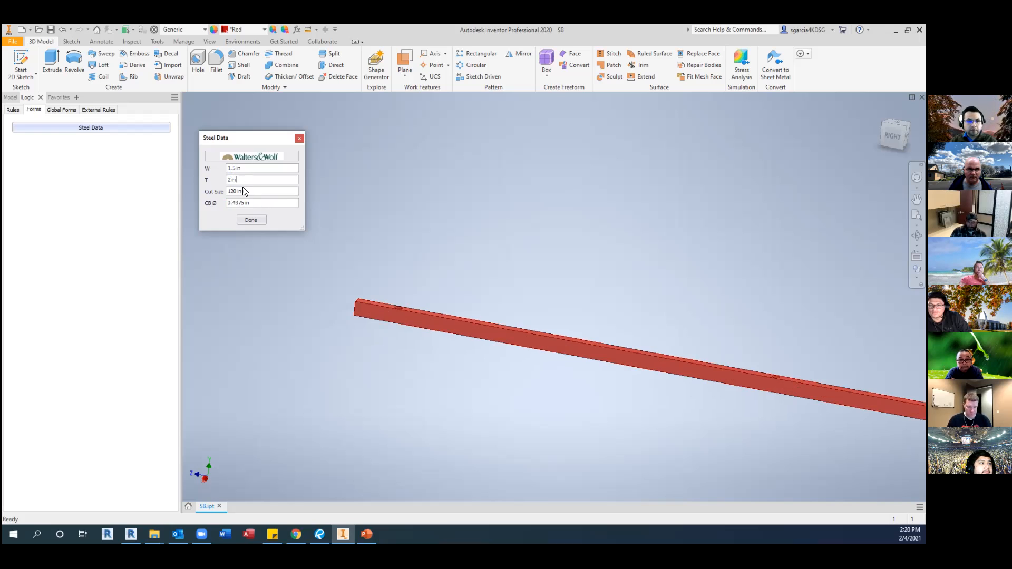
pyautogui.moveTo(237, 179); pyautogui.dragTo(206, 176)
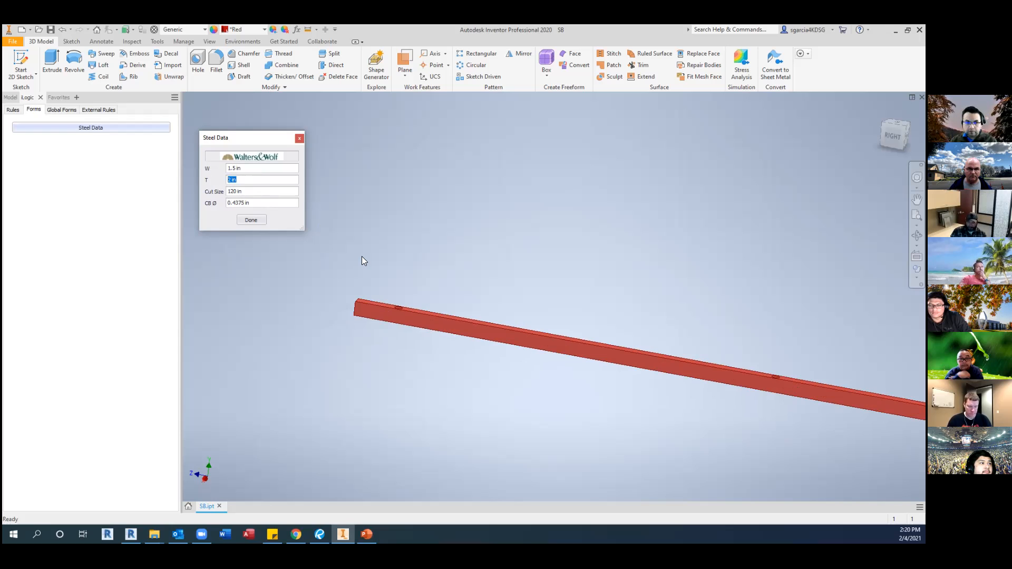
pyautogui.scroll(4, 363, 318)
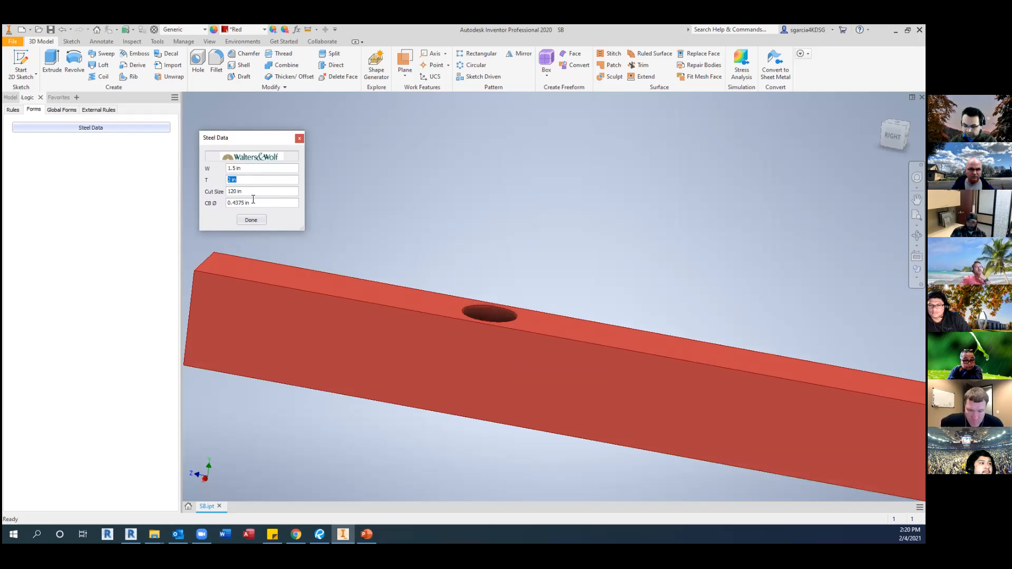
pyautogui.write('2')
pyautogui.press('Return')
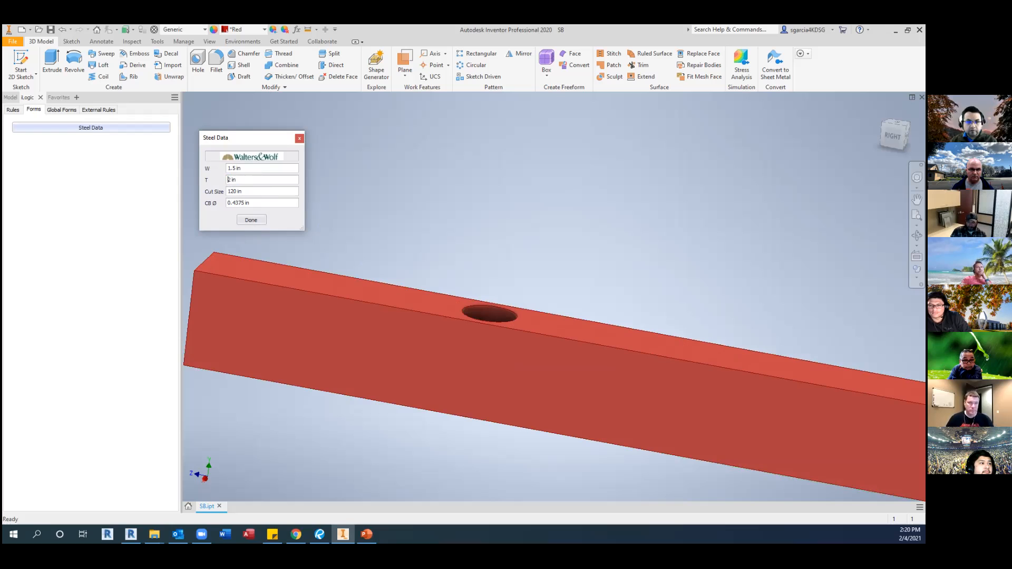
pyautogui.click(251, 220)
# Check the plate size on the ShopUseSteelFabs drawing in Revu and set W to 2.5 in and T to 1.5 in in Inventor's Steel Data form.
pyautogui.click(319, 535)
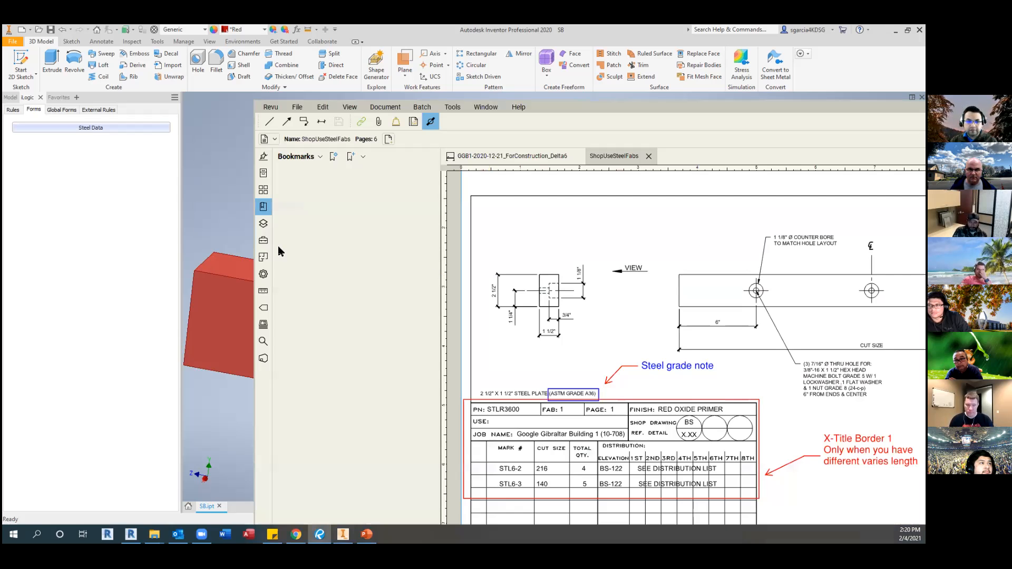
pyautogui.click(87, 127)
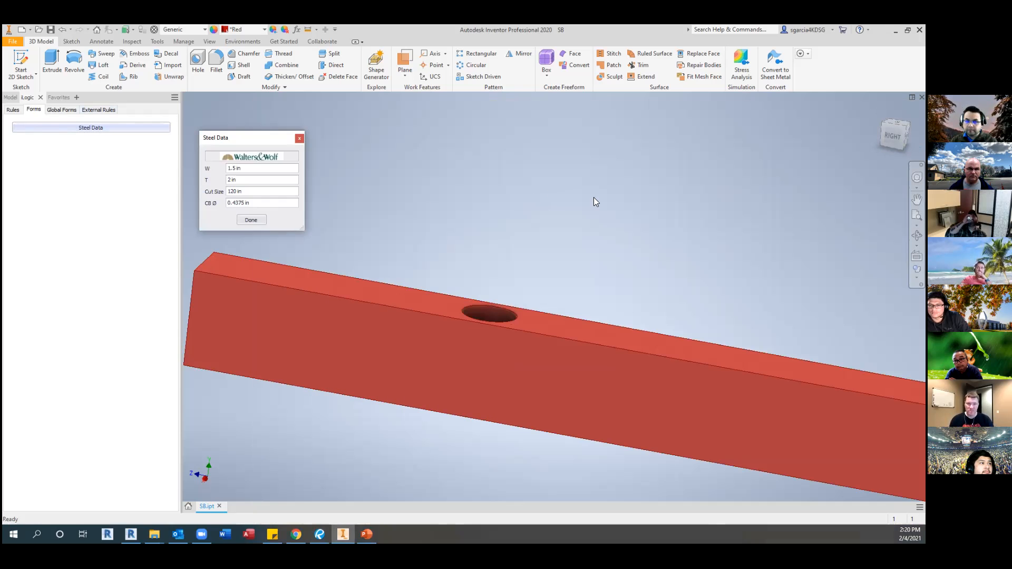
pyautogui.hotkey('alt', 'Tab')
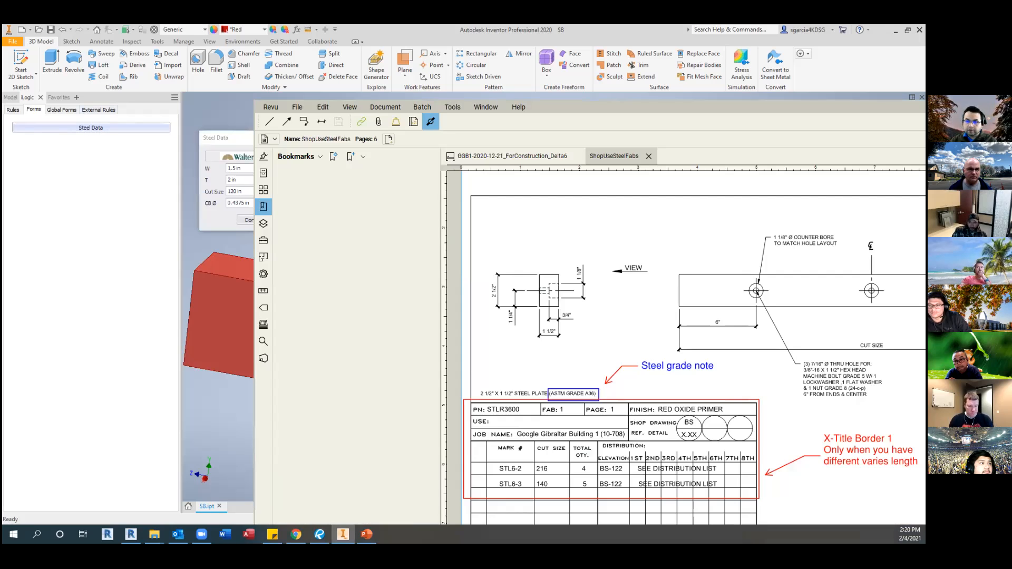
pyautogui.hotkey('alt', 'Tab')
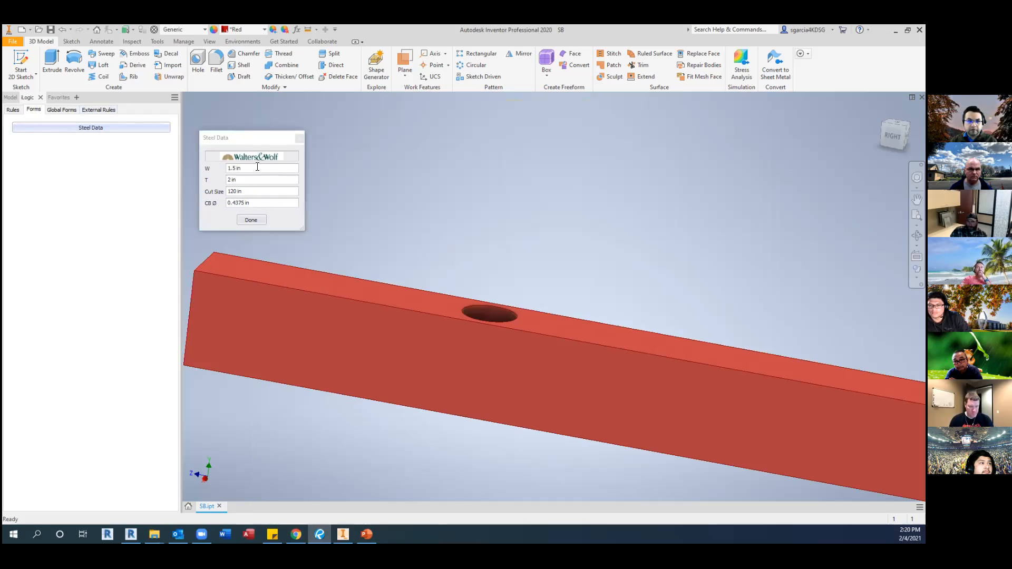
pyautogui.click(257, 167)
pyautogui.doubleClick(257, 167)
pyautogui.write('2.5')
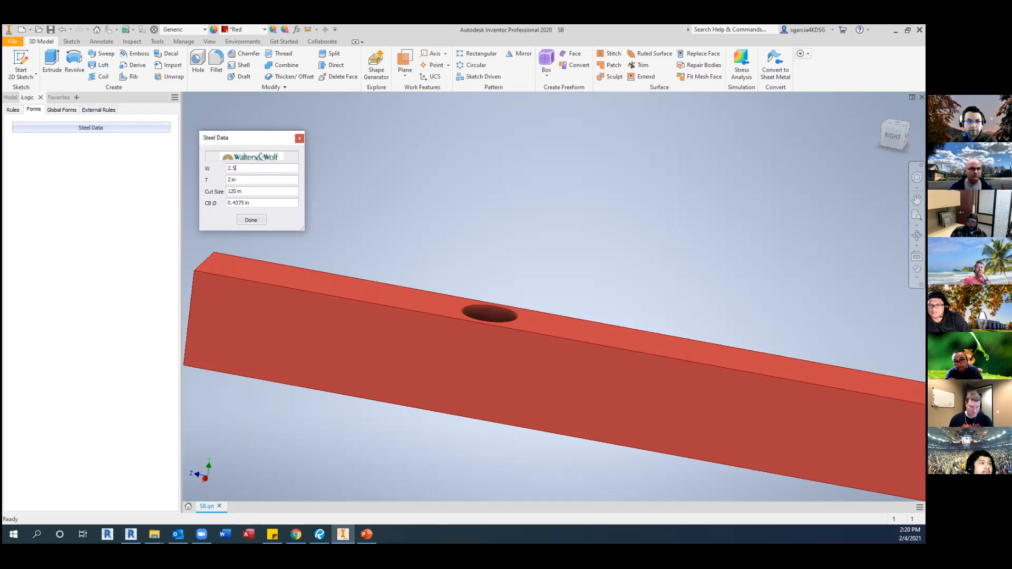
pyautogui.press('Tab')
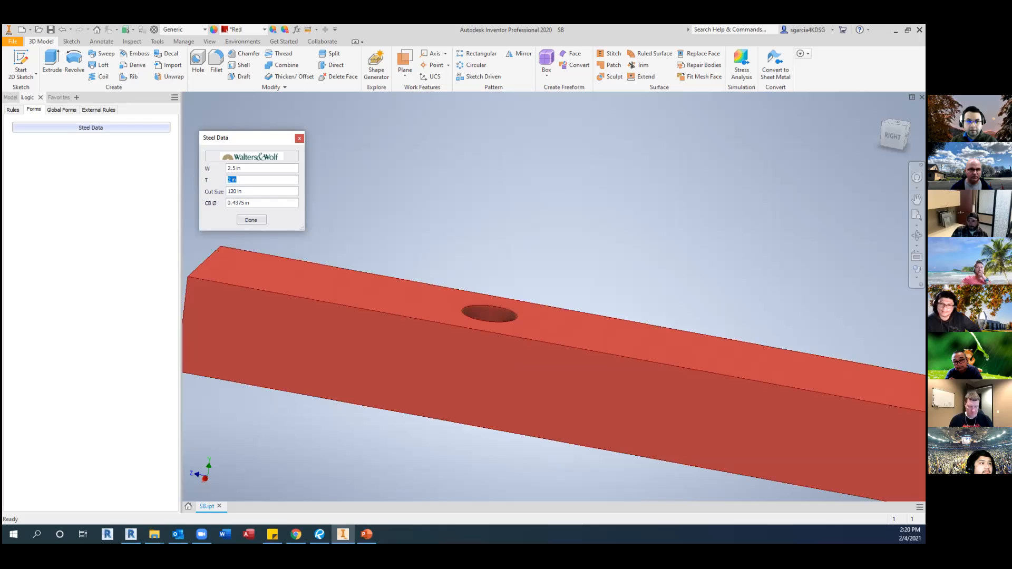
pyautogui.write('1.5')
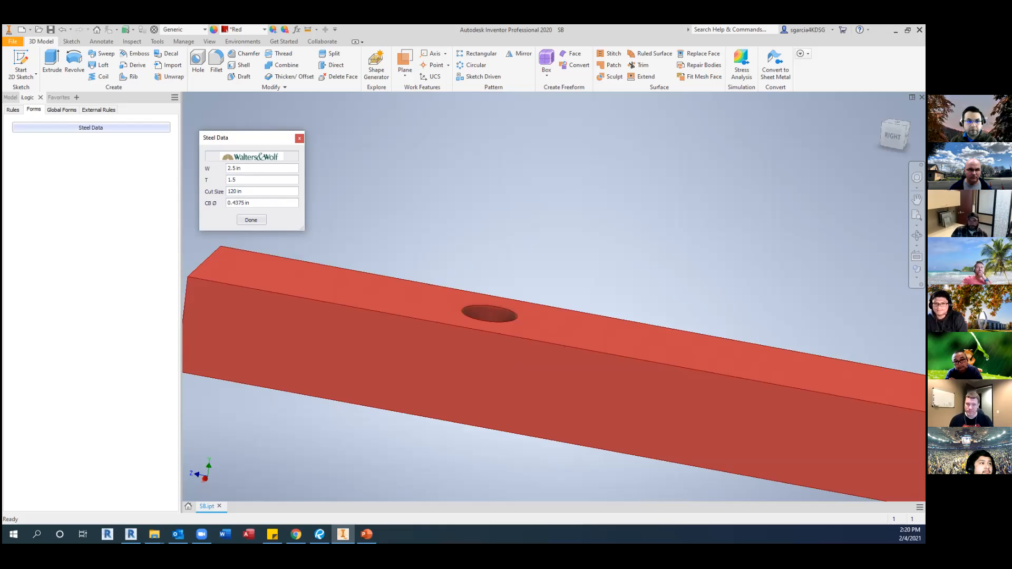
pyautogui.press('Tab')
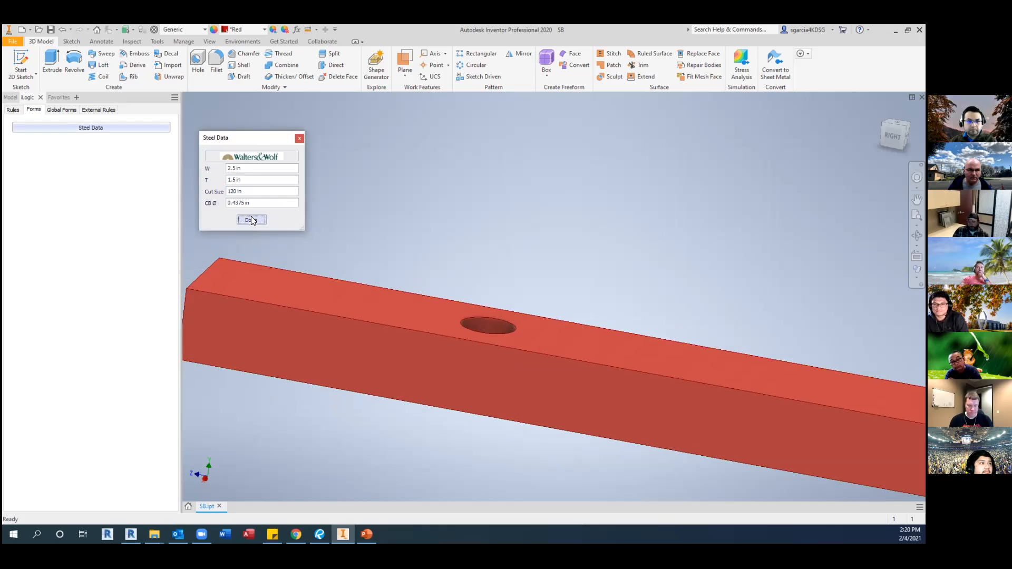
pyautogui.click(251, 220)
# Edit the counterbored hole feature Hole1 and define its through-hole diameter as HHoleDia=0.4375.
pyautogui.keyDown('shift'); pyautogui.moveTo(526, 312); pyautogui.dragTo(414, 330, button='middle'); pyautogui.keyUp('shift')
pyautogui.scroll(3, 432, 342)
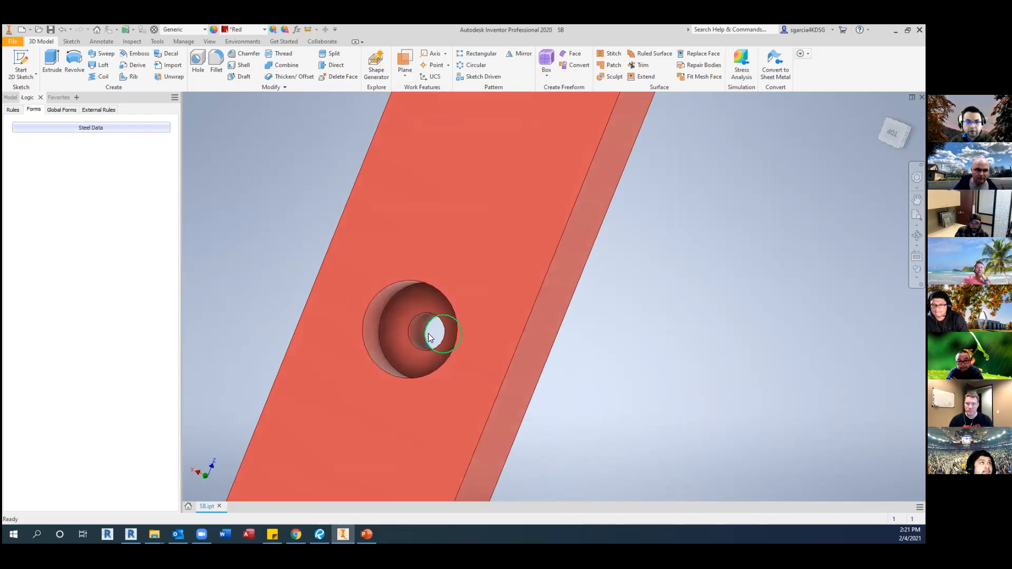
pyautogui.keyDown('shift'); pyautogui.moveTo(416, 325); pyautogui.dragTo(222, 248, button='middle'); pyautogui.keyUp('shift')
pyautogui.click(13, 110)
pyautogui.click(11, 98)
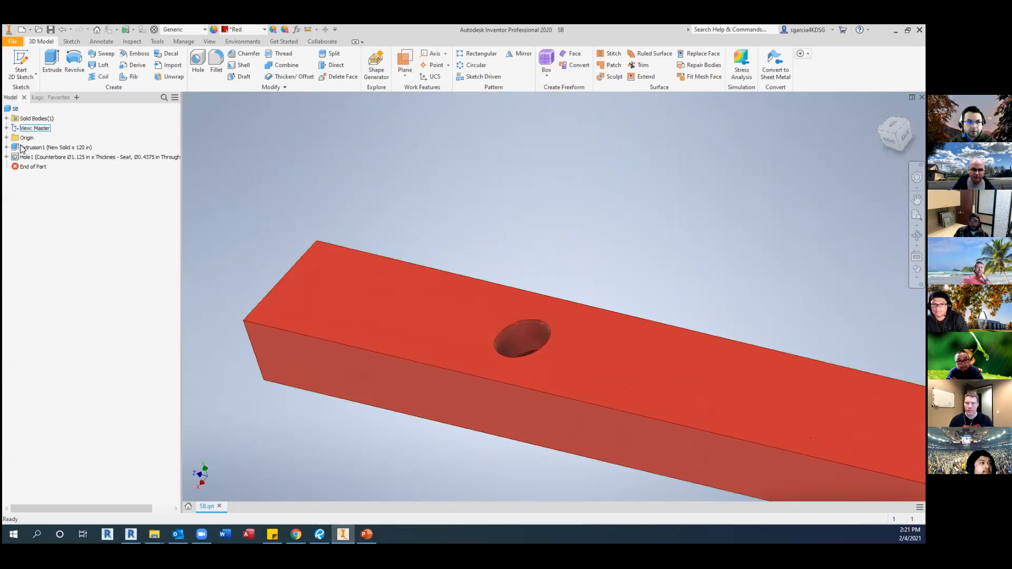
pyautogui.doubleClick(24, 158)
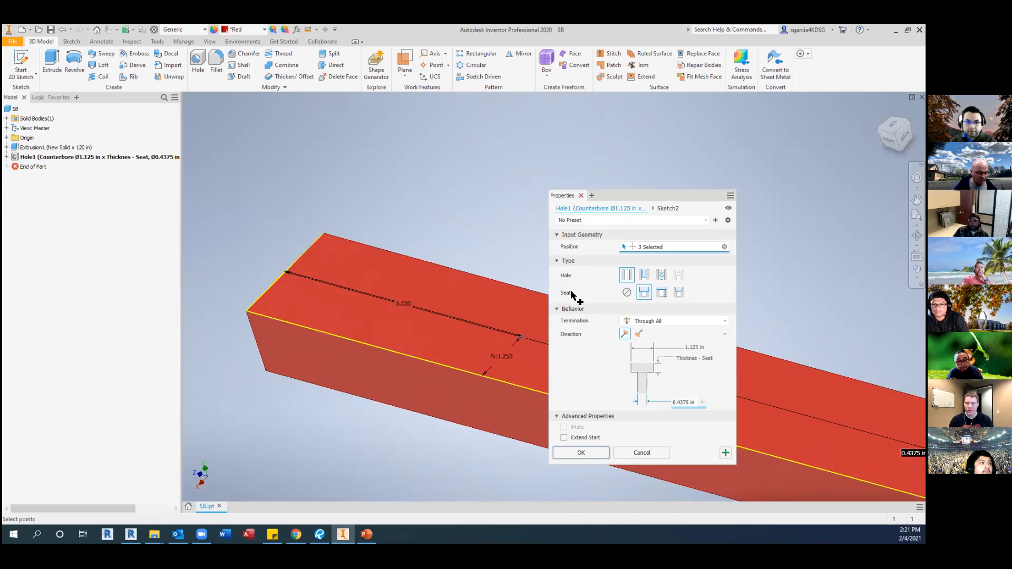
pyautogui.click(677, 403)
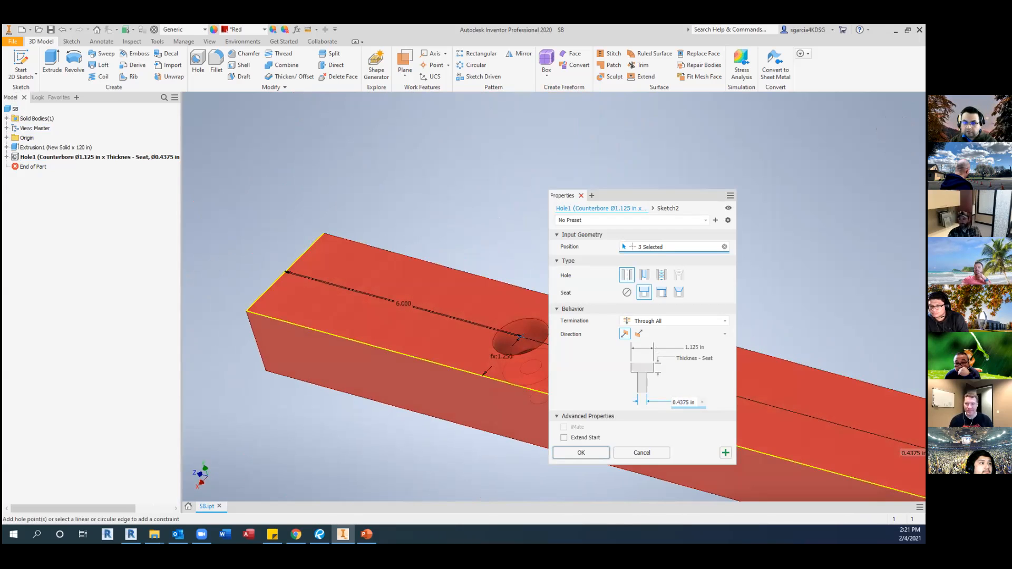
pyautogui.press('BackSpace')
pyautogui.press('BackSpace')
pyautogui.press('BackSpace')
pyautogui.press('BackSpace')
pyautogui.press('BackSpace')
pyautogui.press('BackSpace')
pyautogui.press('BackSpace')
pyautogui.press('BackSpace')
pyautogui.press('BackSpace')
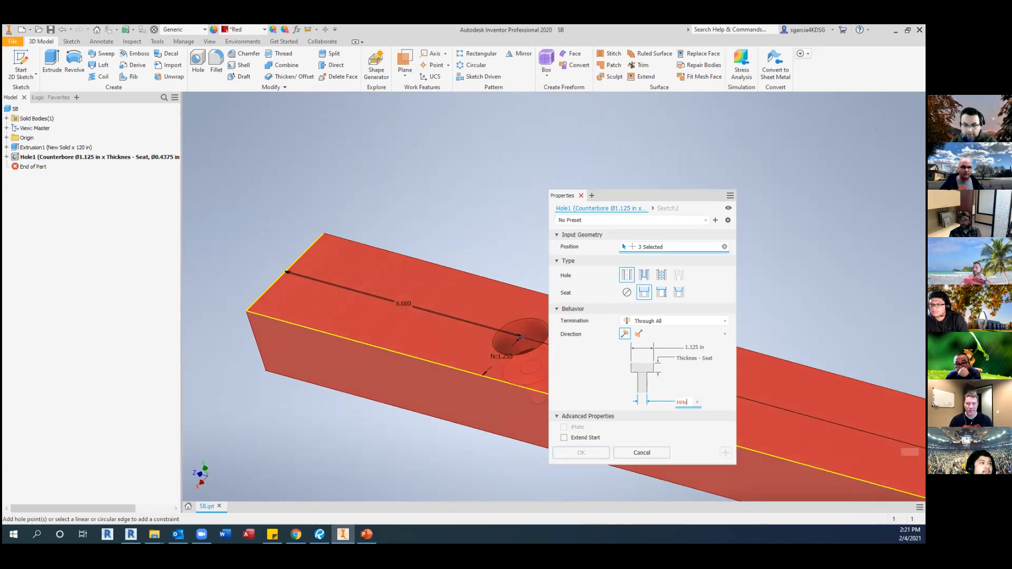
pyautogui.write('HHoleDia=0.4375')
# Define the counterbore diameter as CBDiam=1.125 in and accept the hole changes.
pyautogui.click(688, 345)
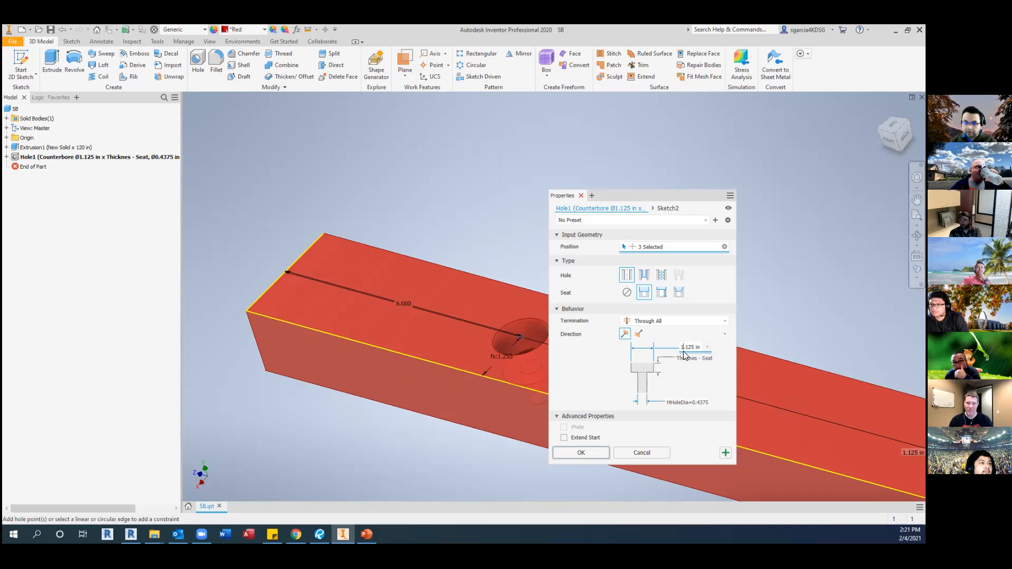
pyautogui.write('C')
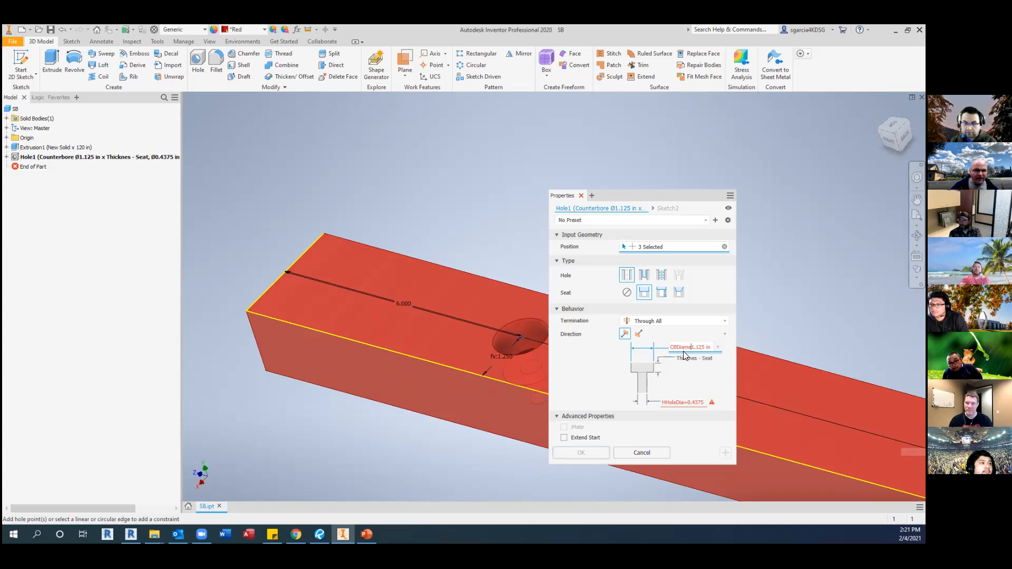
pyautogui.write('BDiam=')
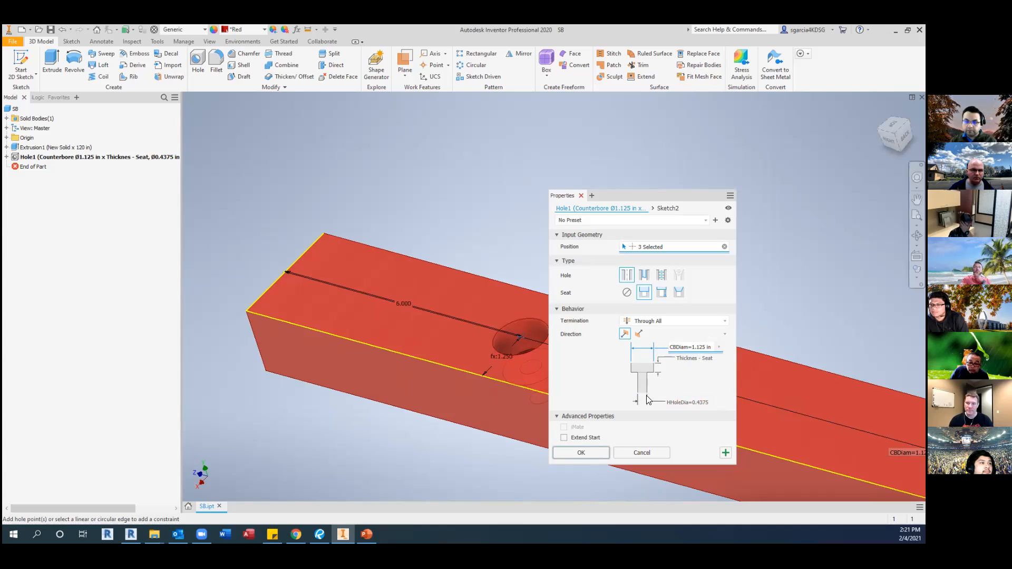
pyautogui.click(581, 453)
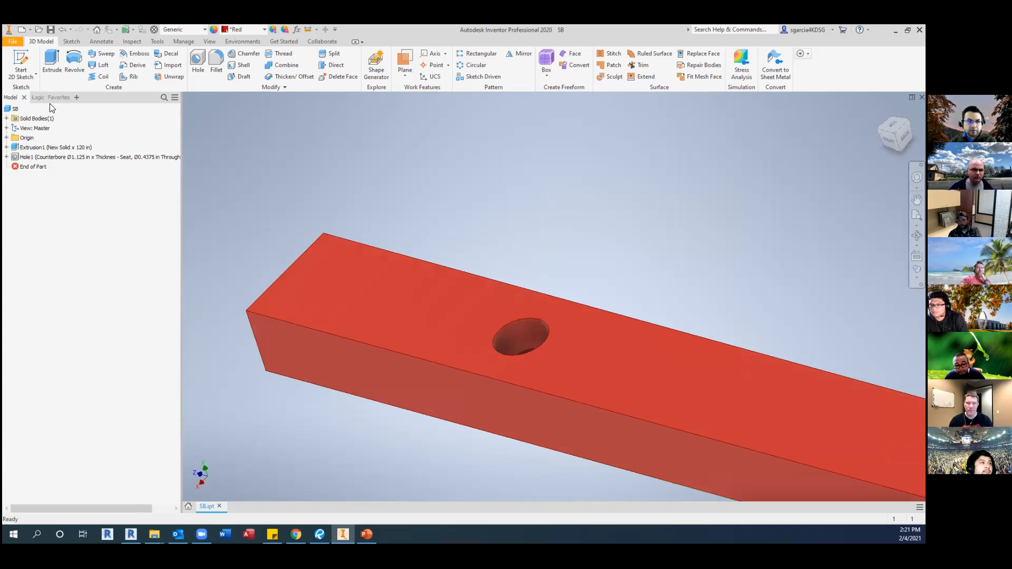
# Open the Steel Data iLogic form in the Form Editor for editing.
pyautogui.click(38, 97)
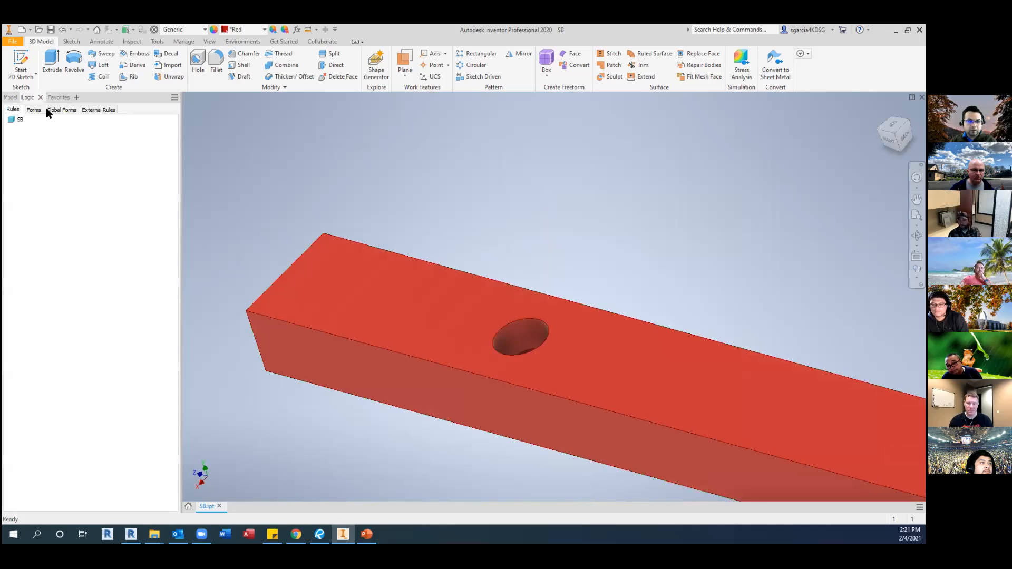
pyautogui.click(36, 110)
pyautogui.rightClick(66, 124)
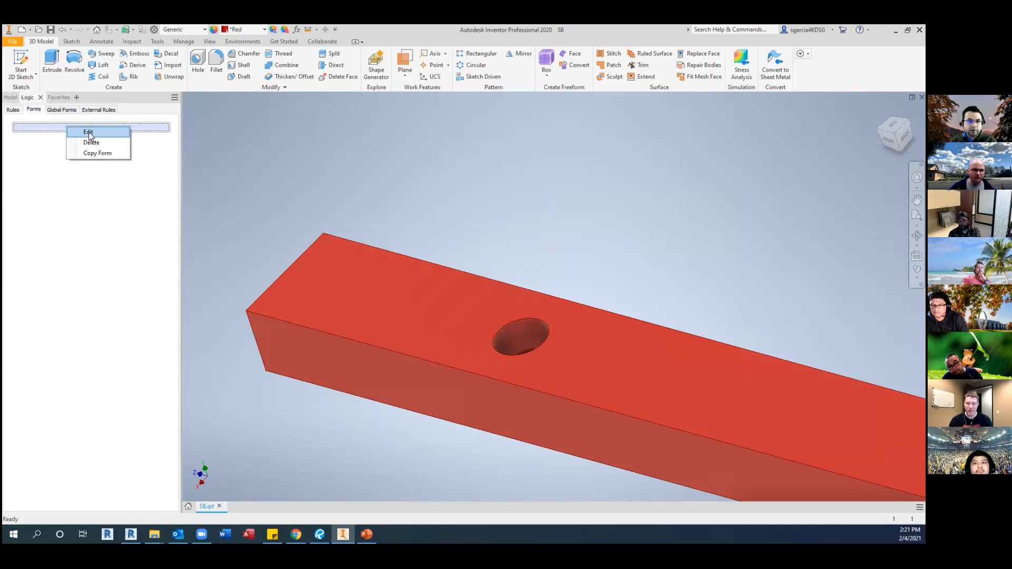
pyautogui.click(88, 132)
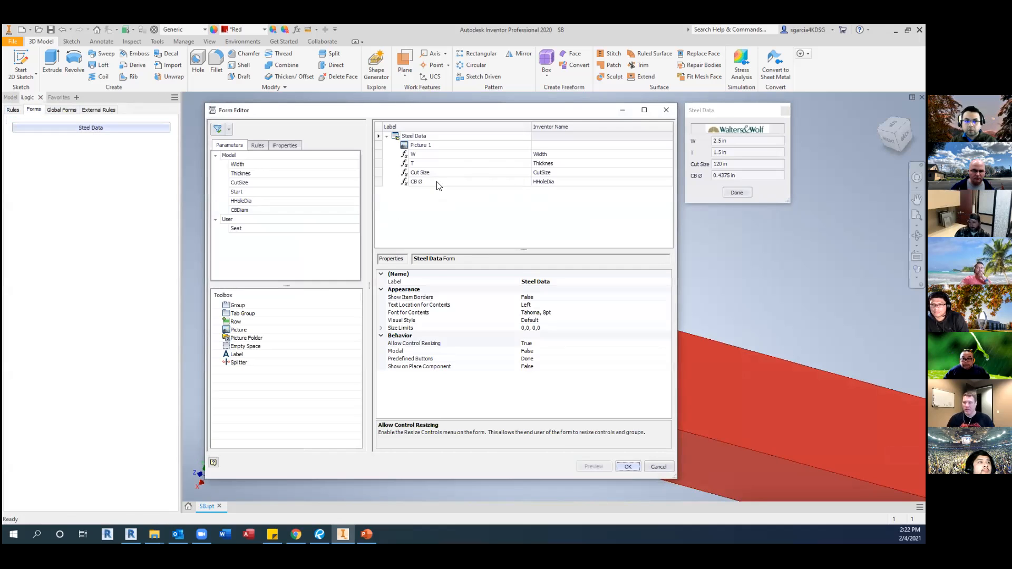
# Relabel the HHoleDia entry in the Steel Data form as Hard Hole Ø.
pyautogui.click(421, 183)
pyautogui.moveTo(415, 182); pyautogui.dragTo(399, 182)
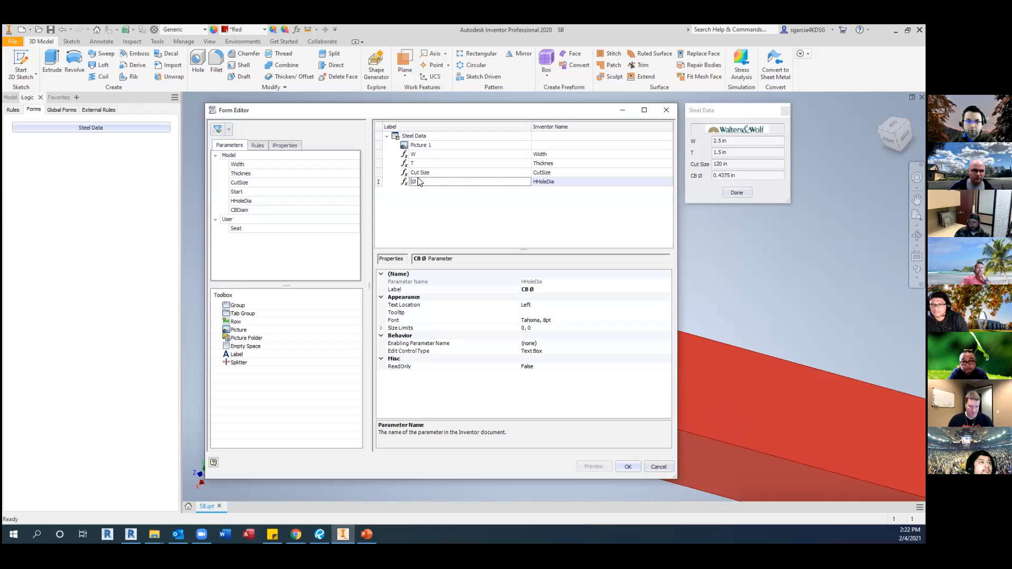
pyautogui.write('Hard ')
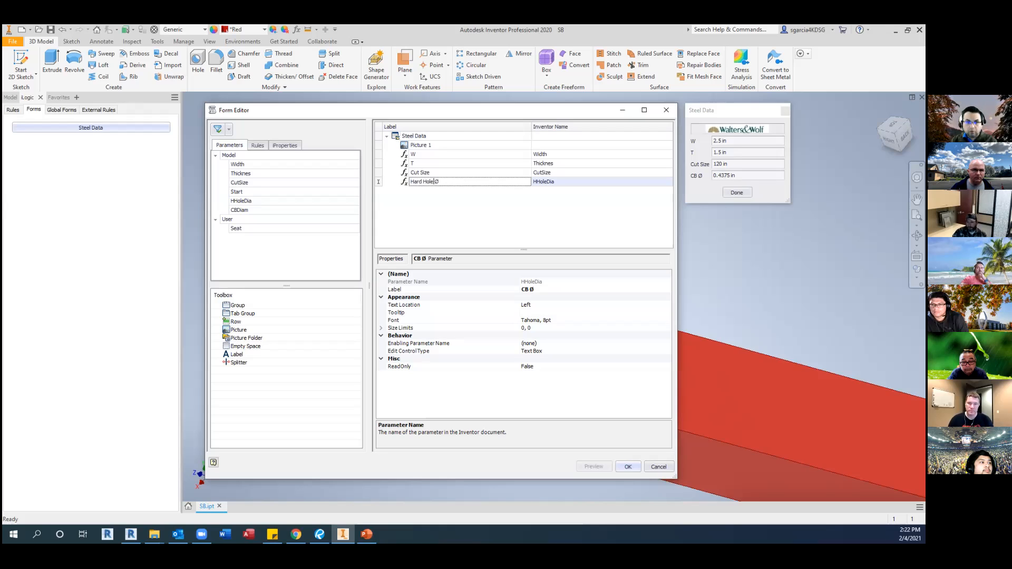
pyautogui.write('Hole')
pyautogui.press('Return')
# Add the CBDiam parameter to the form below the HHoleDia entry and label it CB Hole Ø.
pyautogui.moveTo(236, 210); pyautogui.dragTo(408, 199)
pyautogui.doubleClick(432, 193)
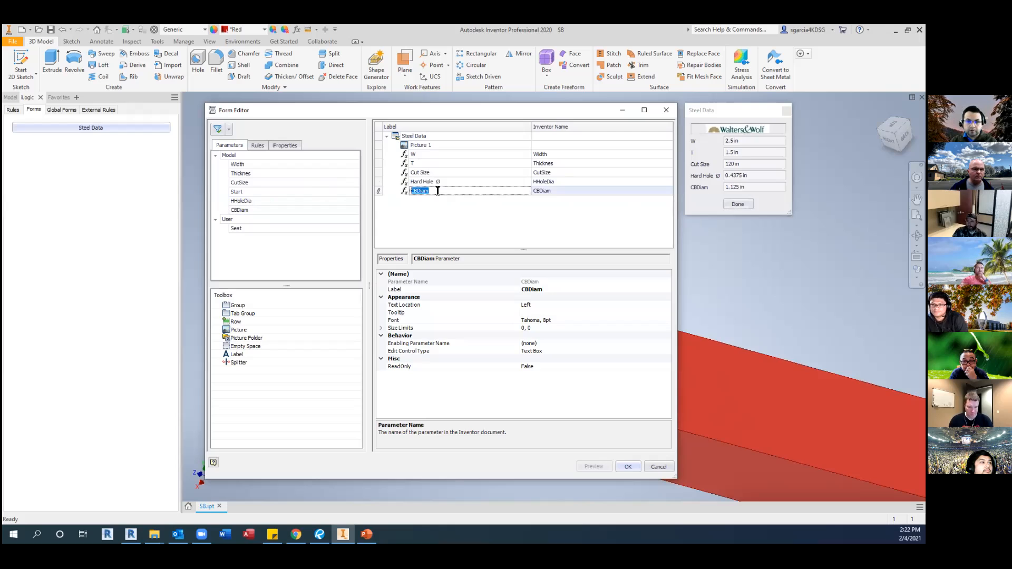
pyautogui.write('CB Hole Ø')
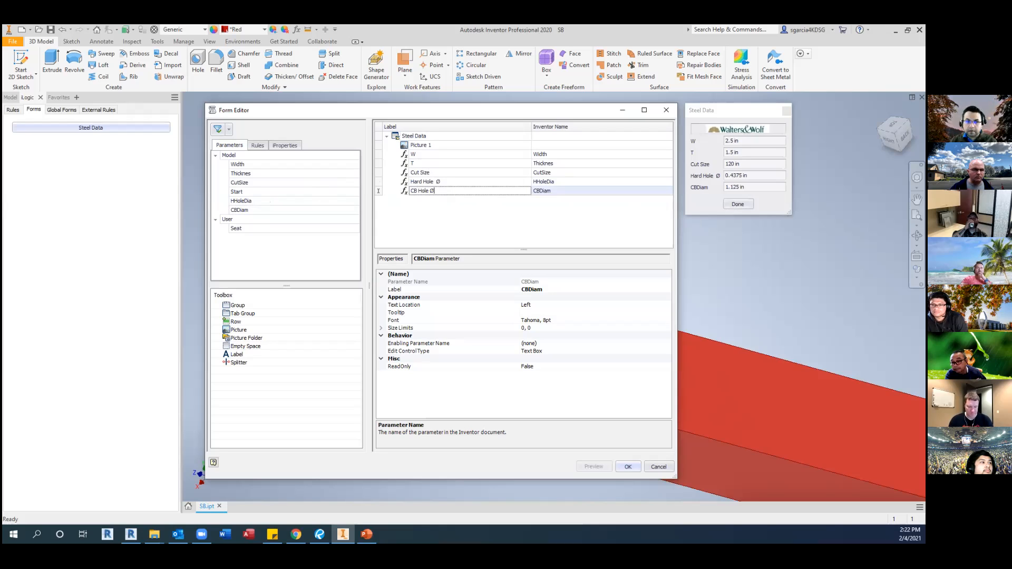
pyautogui.doubleClick(462, 172)
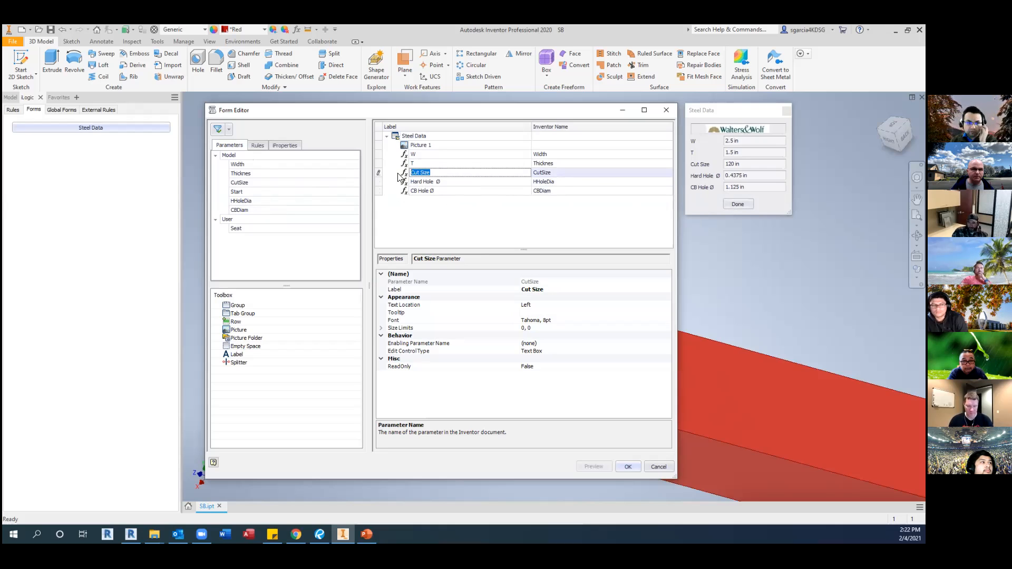
# Examine which rules, model parameters and document properties are available to add to the form.
pyautogui.click(258, 144)
pyautogui.click(232, 146)
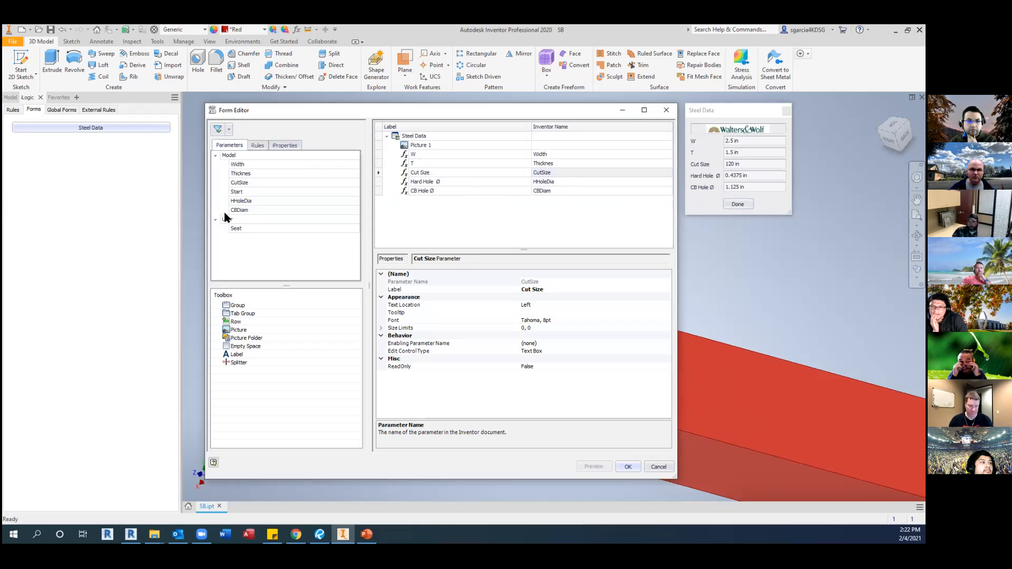
pyautogui.click(285, 145)
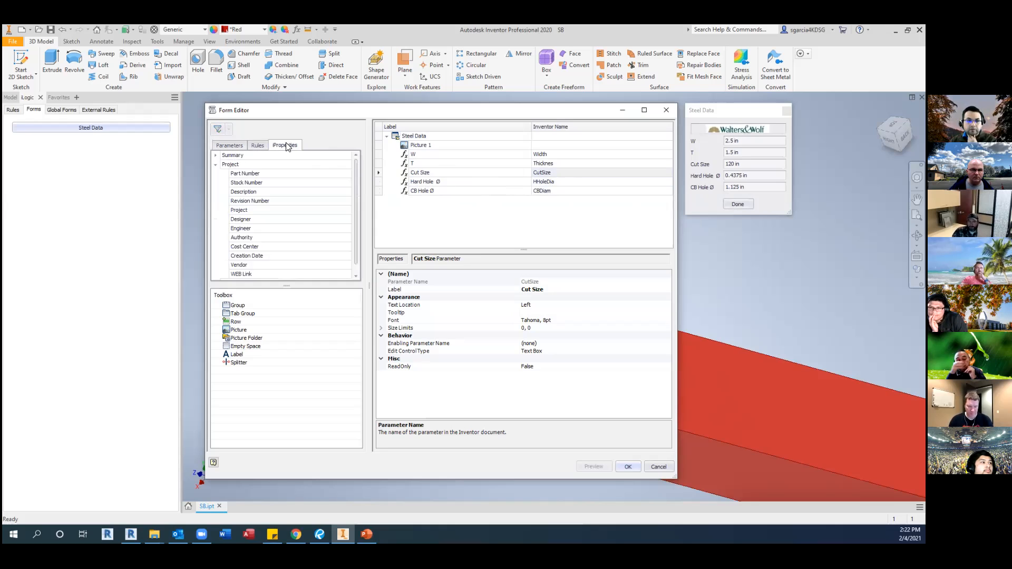
pyautogui.click(245, 175)
pyautogui.click(247, 183)
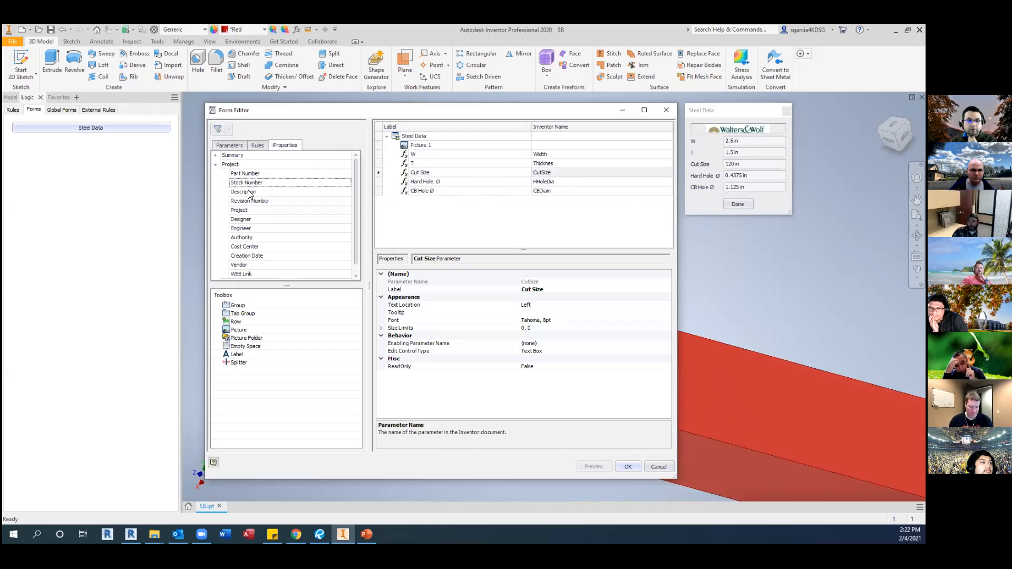
pyautogui.scroll(-1, 250, 192)
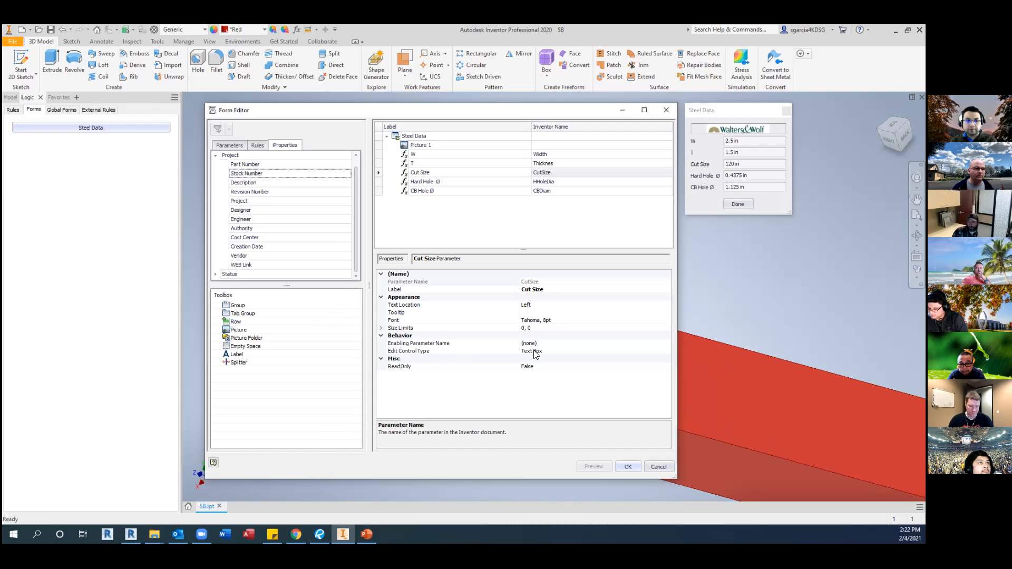
# Accept the form edits and save the part, checking the fields of the Steel Data form.
pyautogui.click(634, 468)
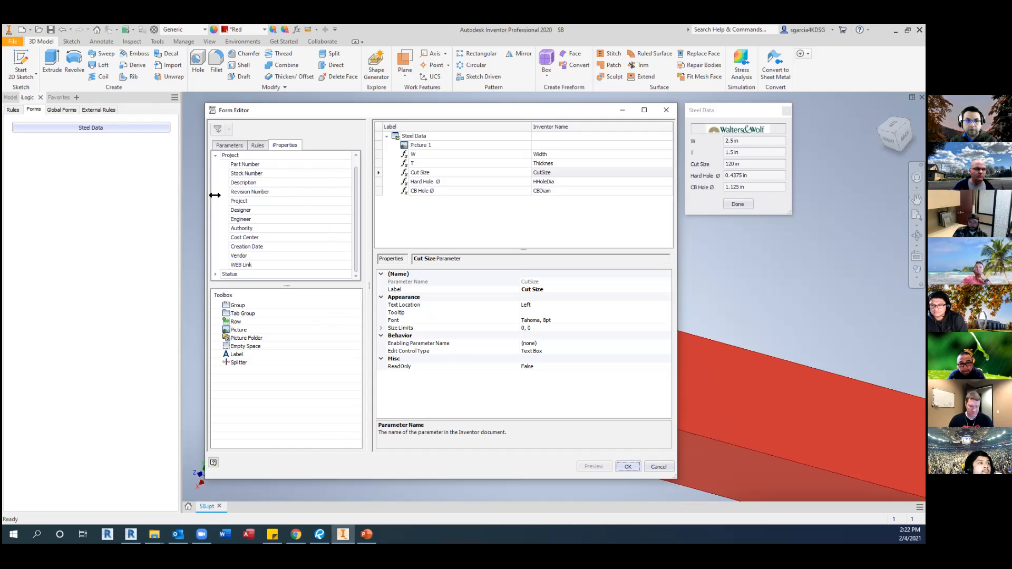
pyautogui.click(628, 466)
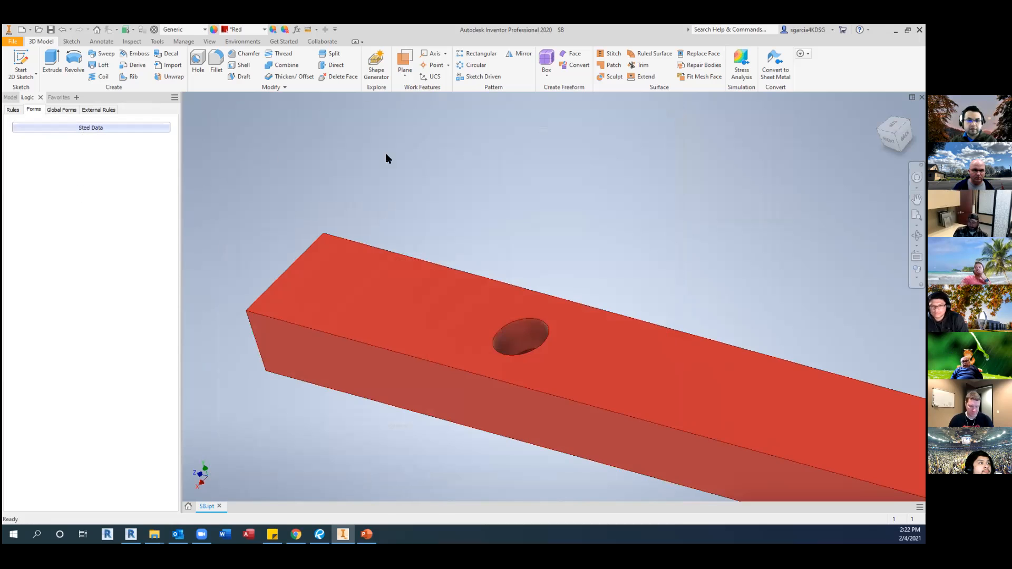
pyautogui.click(51, 30)
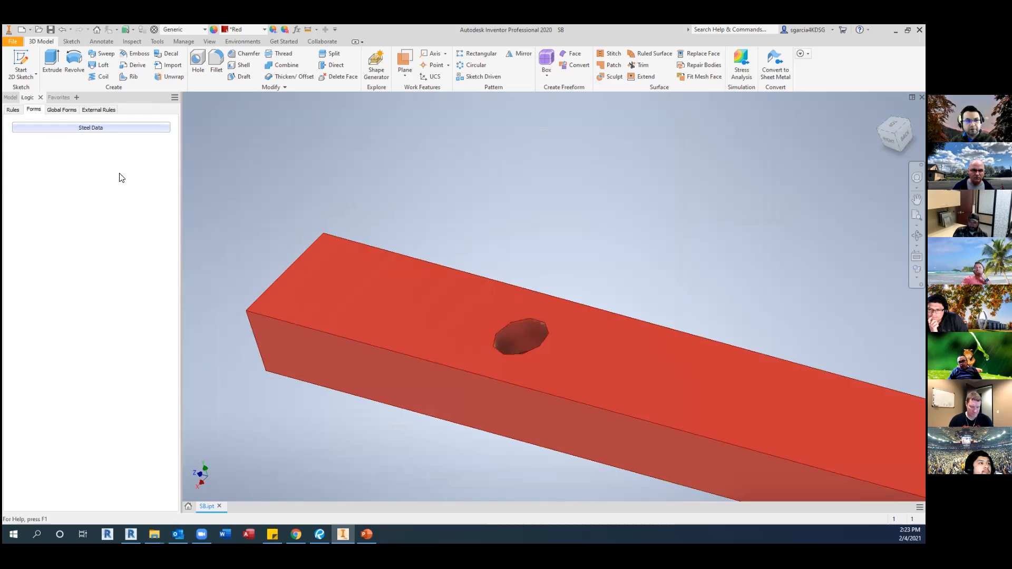
pyautogui.click(56, 128)
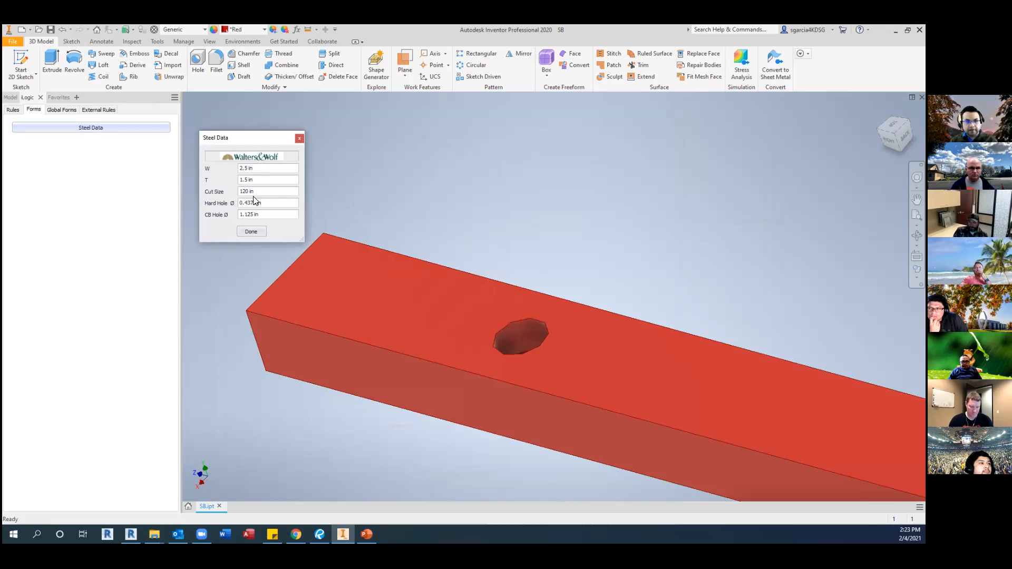
pyautogui.click(300, 139)
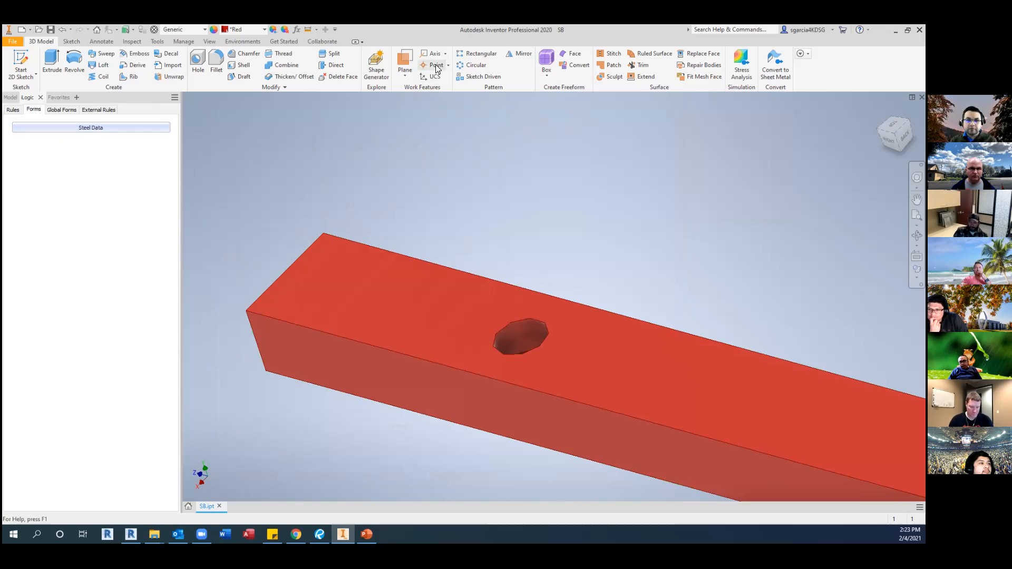
# Create a new iLogic rule named Start in the SB part.
pyautogui.click(193, 42)
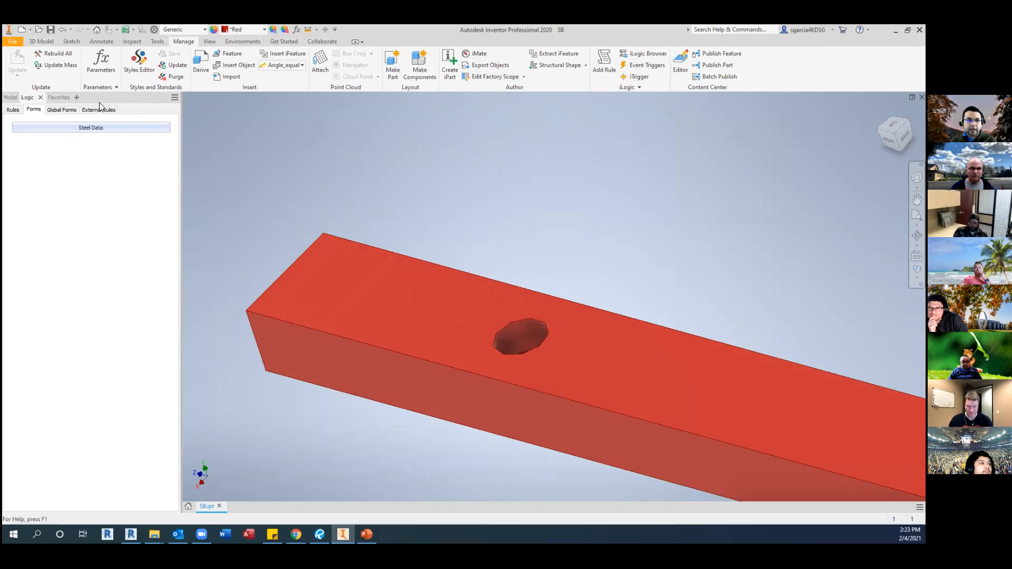
pyautogui.click(13, 110)
pyautogui.rightClick(18, 135)
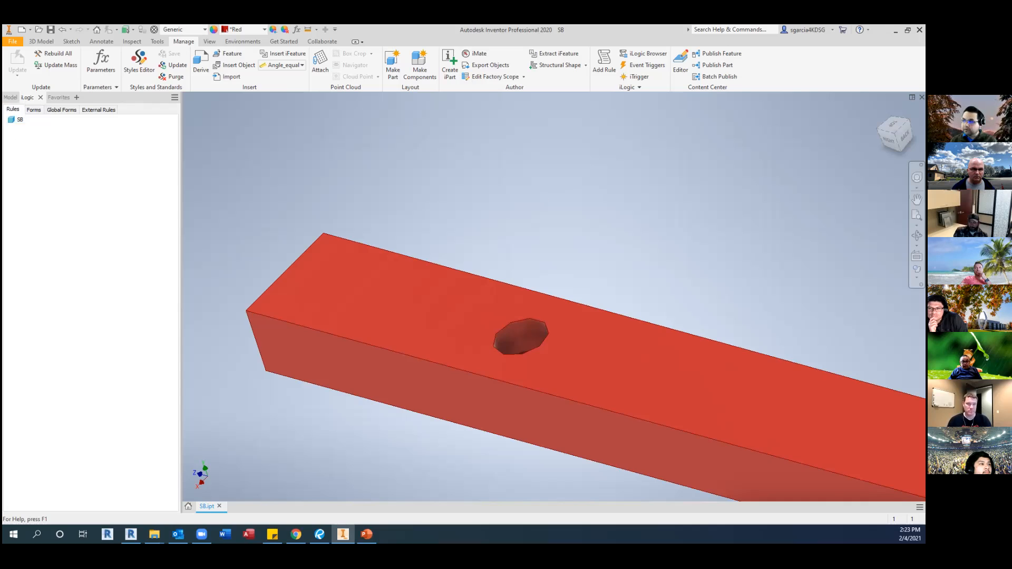
pyautogui.write('Start')
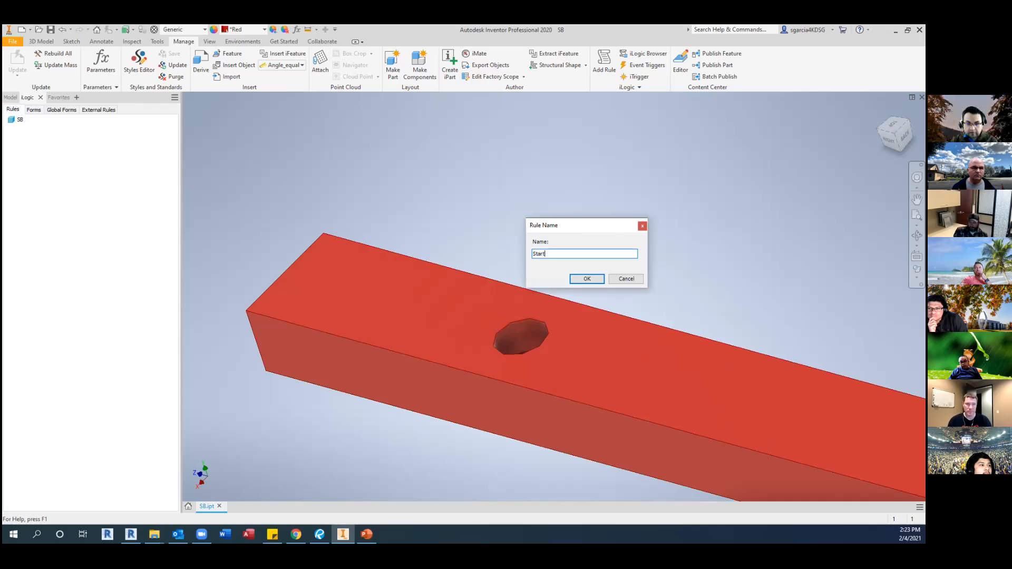
pyautogui.click(594, 279)
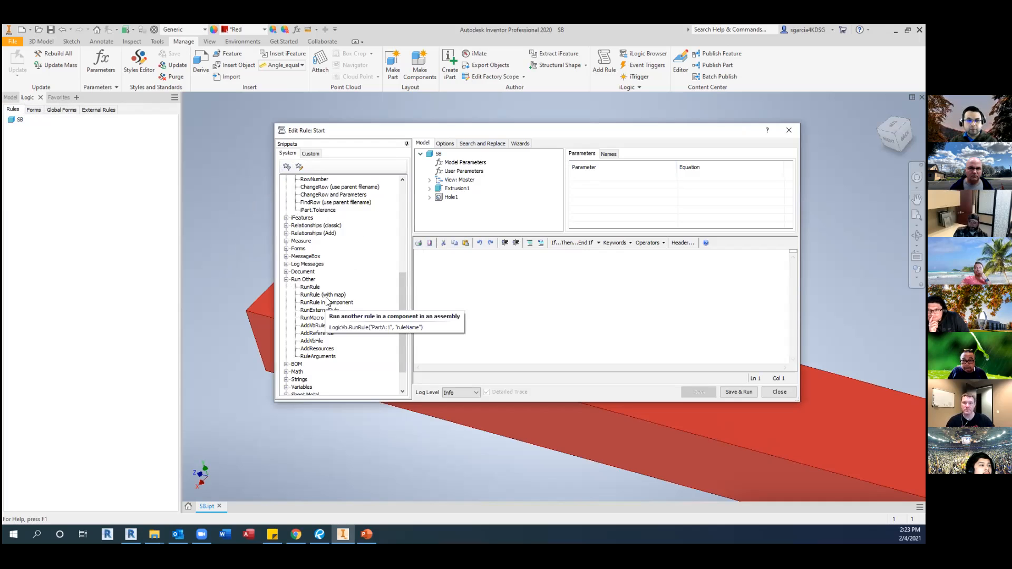
# Insert the Show Form snippet from the Forms category into the Start rule.
pyautogui.scroll(4, 297, 289)
pyautogui.scroll(-1, 298, 290)
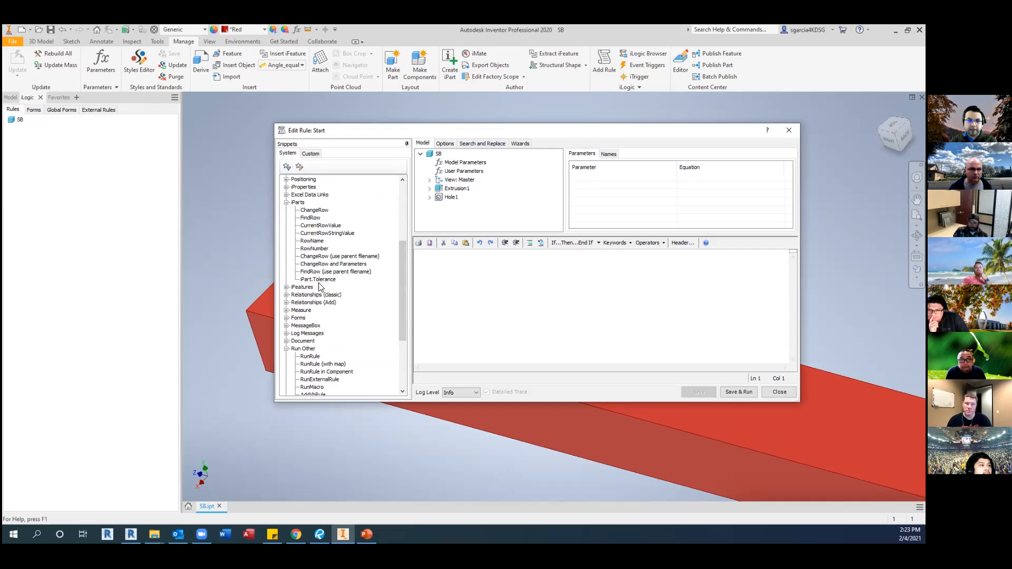
pyautogui.scroll(-1, 318, 275)
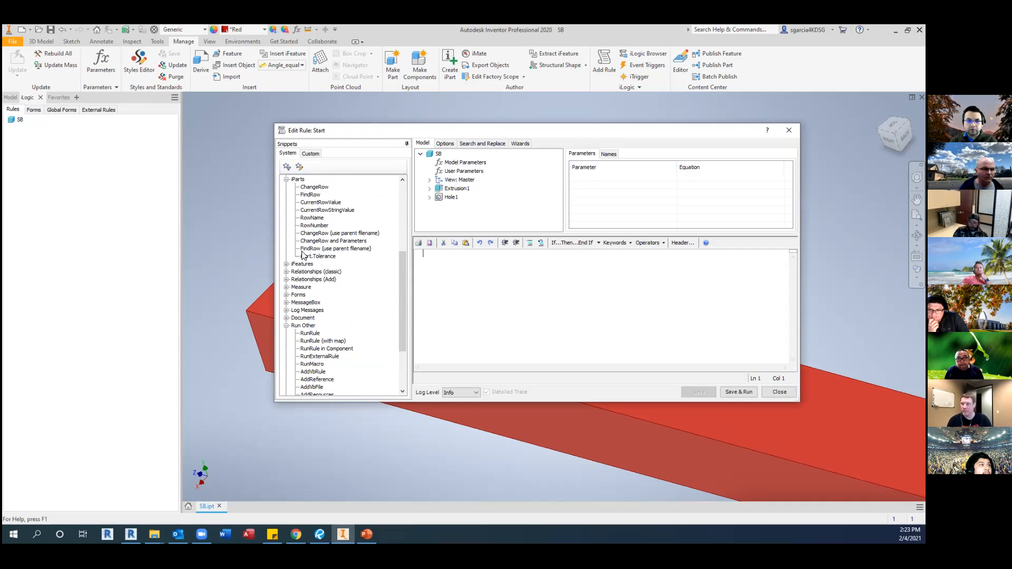
pyautogui.scroll(-1, 309, 263)
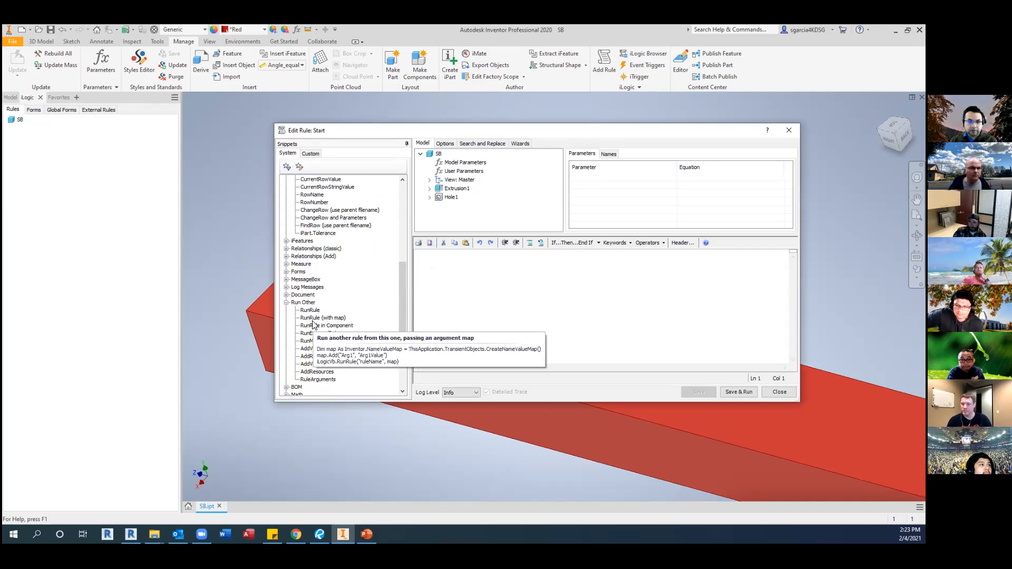
pyautogui.click(286, 272)
pyautogui.doubleClick(313, 279)
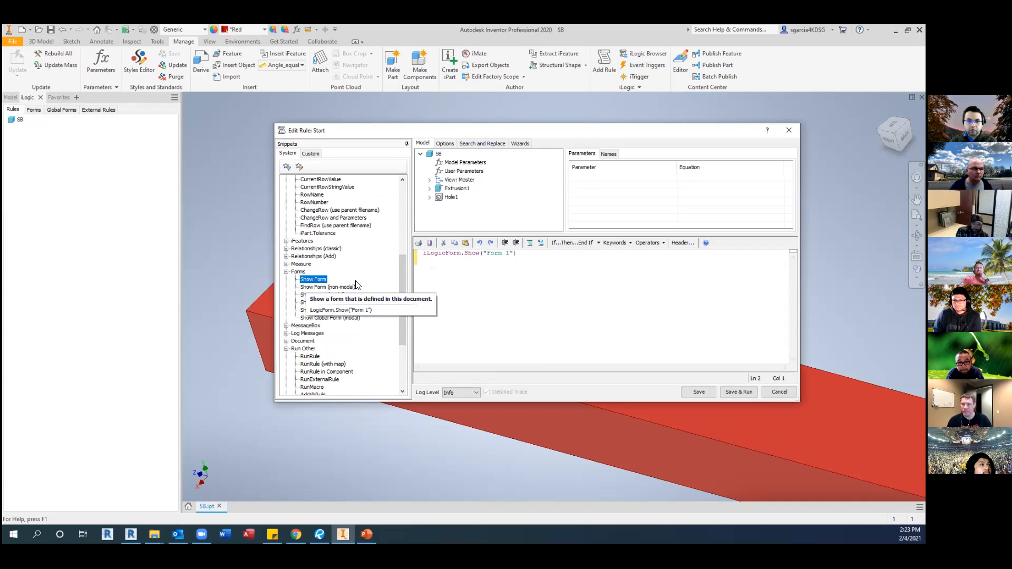
# Make the rule show the form "Steel Data", save and run it, and close the displayed form.
pyautogui.moveTo(509, 253); pyautogui.dragTo(484, 253)
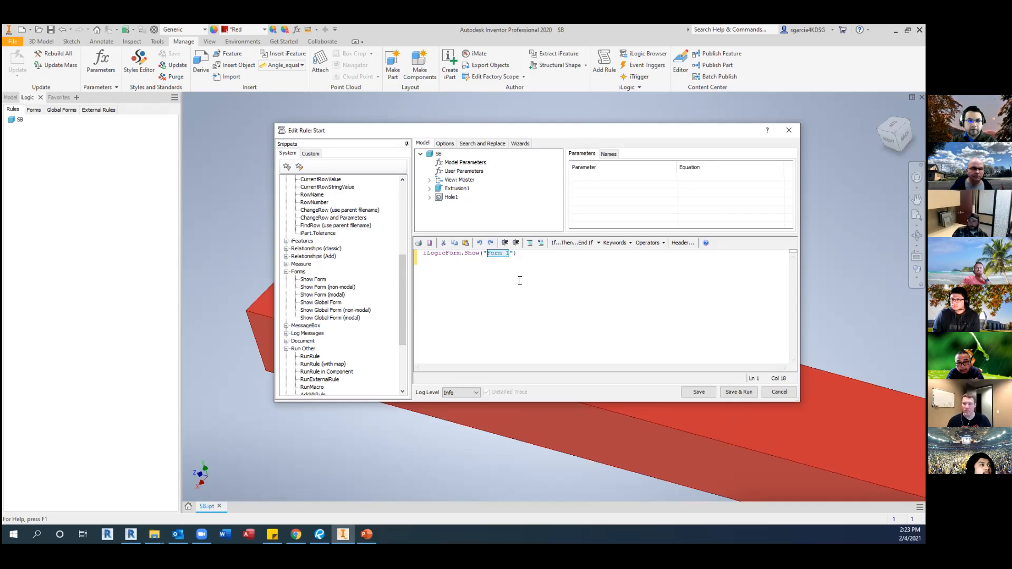
pyautogui.write('St')
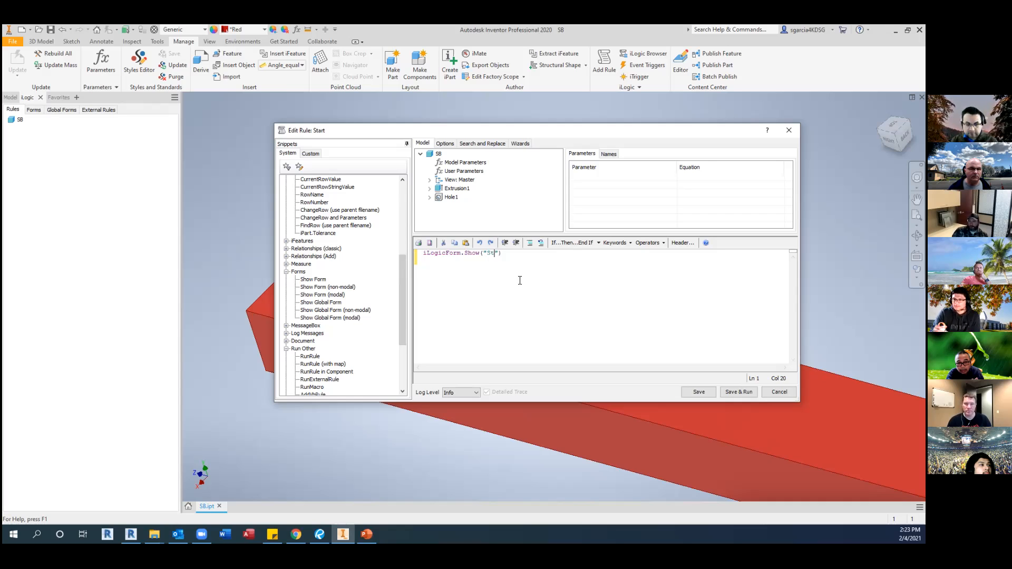
pyautogui.write('eel Iata')
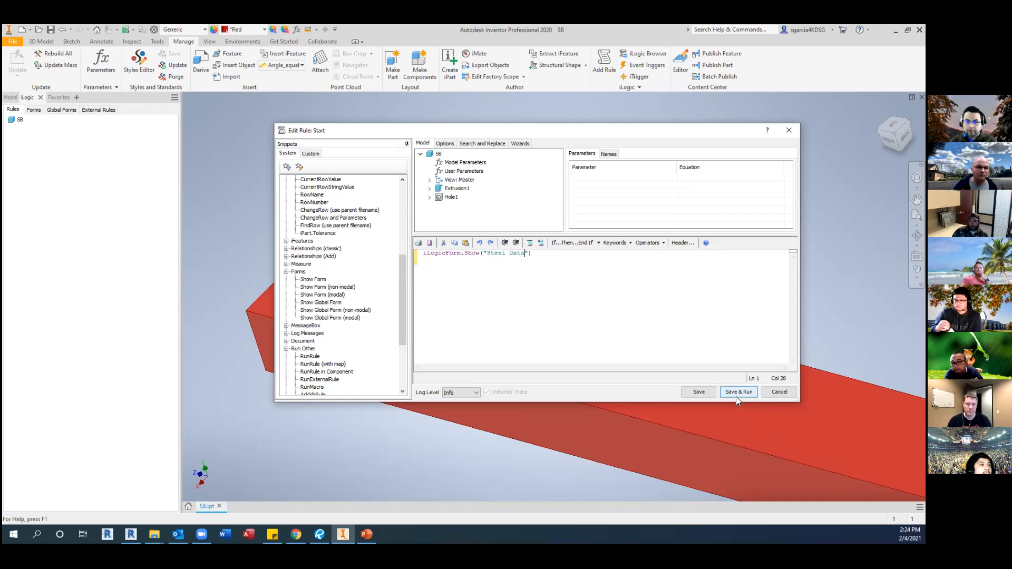
pyautogui.click(738, 395)
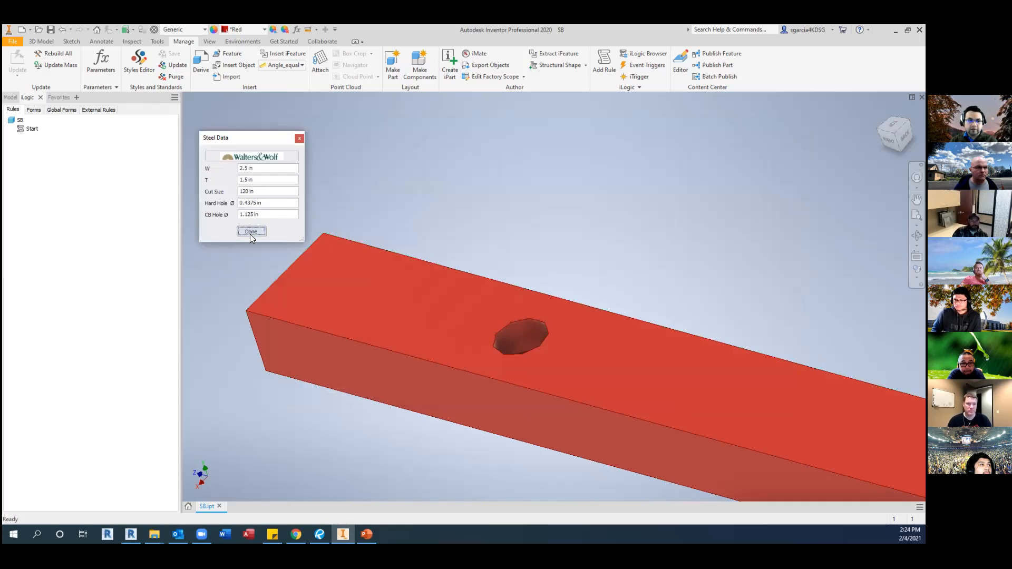
pyautogui.click(298, 139)
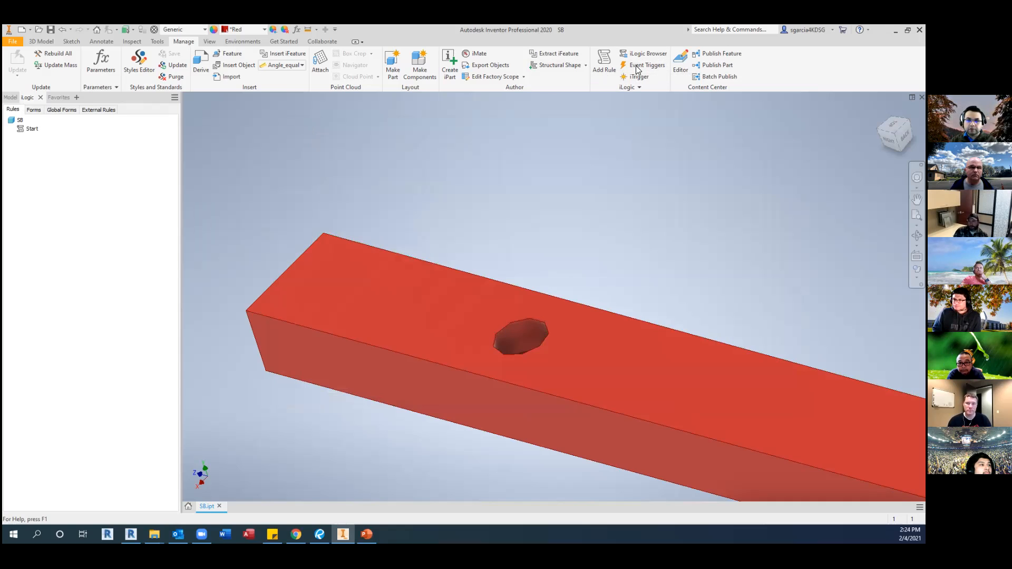
# Assign the Start rule to the After Open Document event trigger of this document.
pyautogui.click(375, 211)
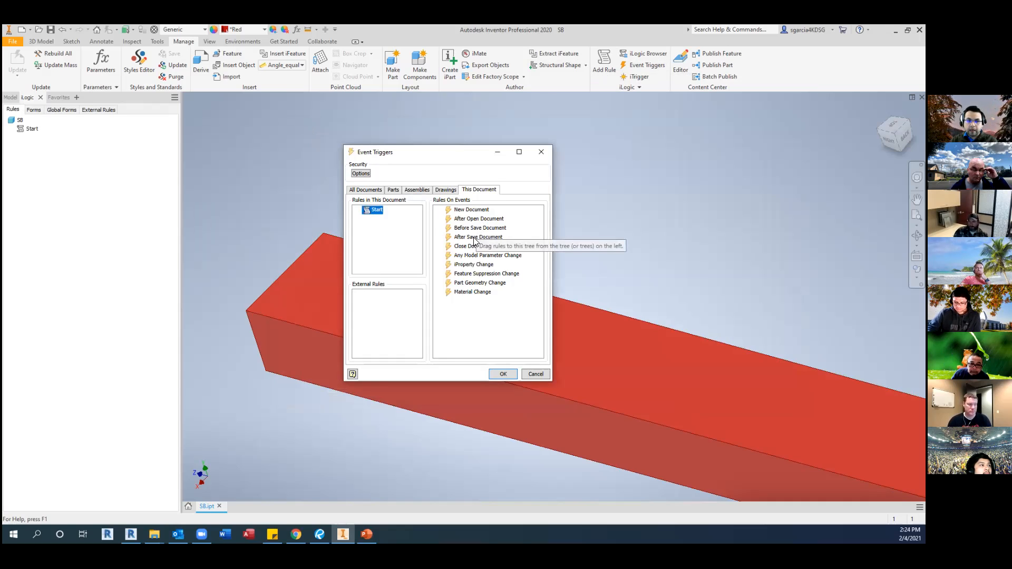
pyautogui.click(478, 219)
pyautogui.moveTo(367, 215); pyautogui.dragTo(465, 226)
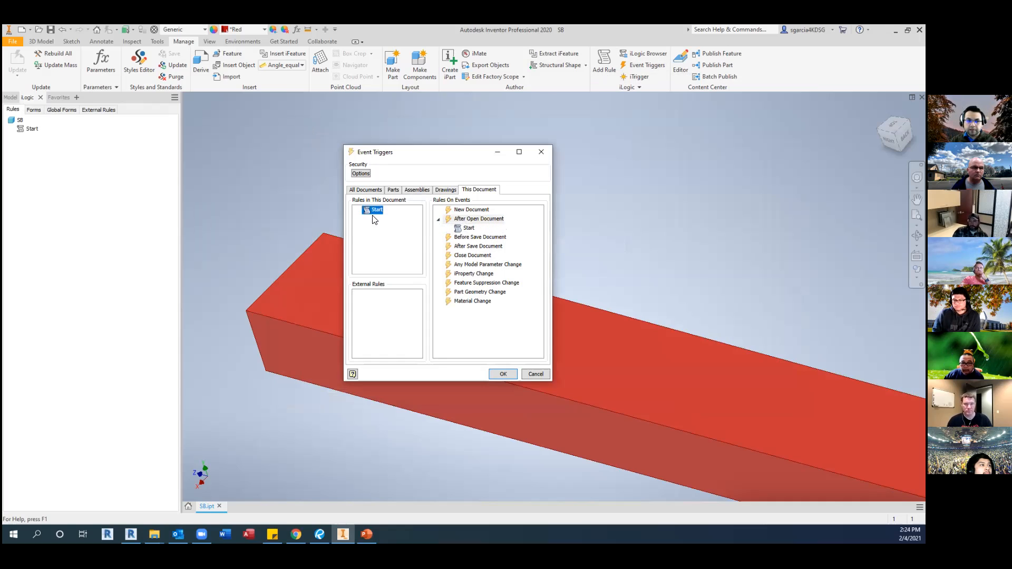
pyautogui.click(502, 374)
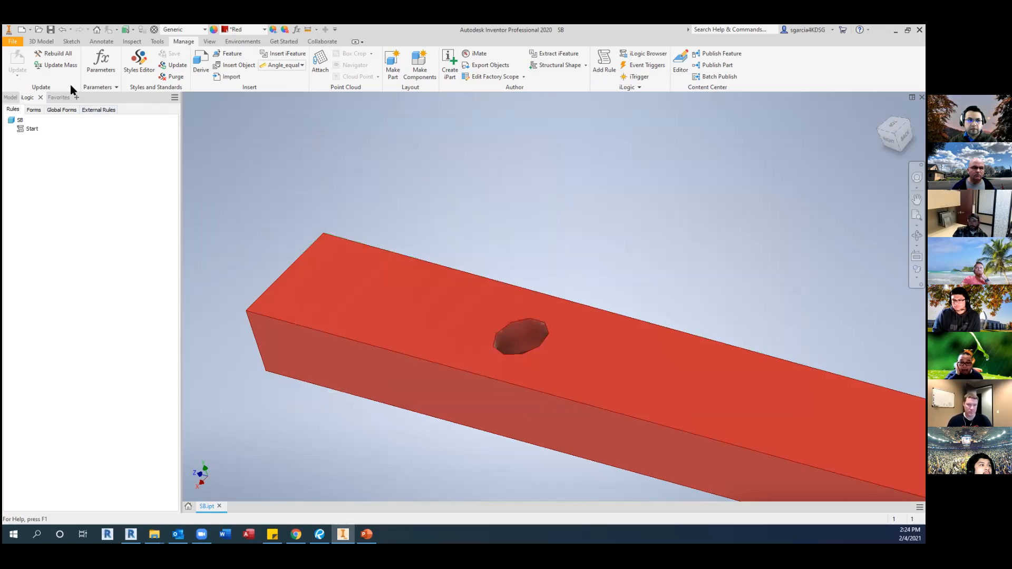
# Close SB.ipt and reopen it from the recent documents to test the Start rule's trigger.
pyautogui.click(219, 505)
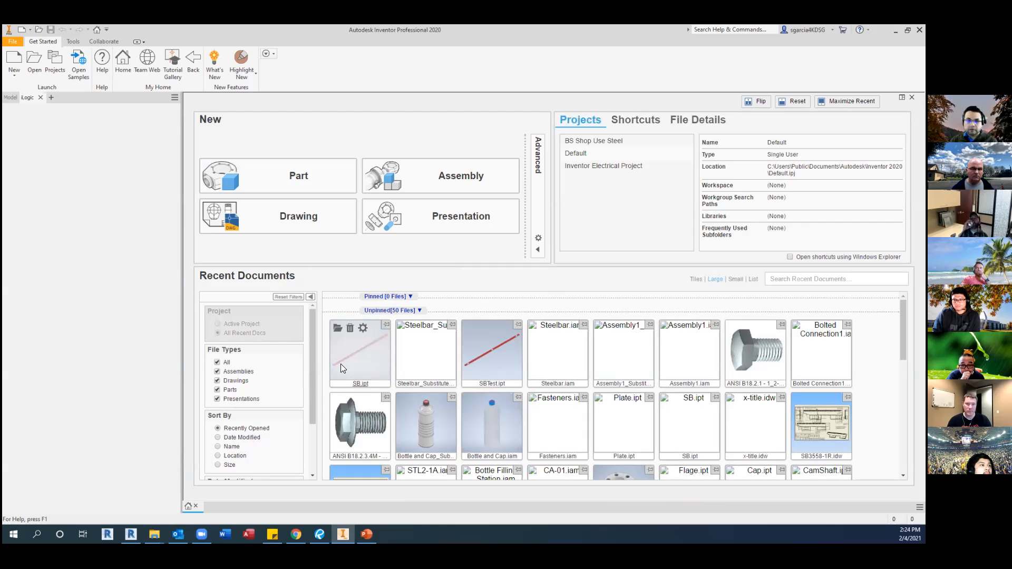
pyautogui.click(338, 328)
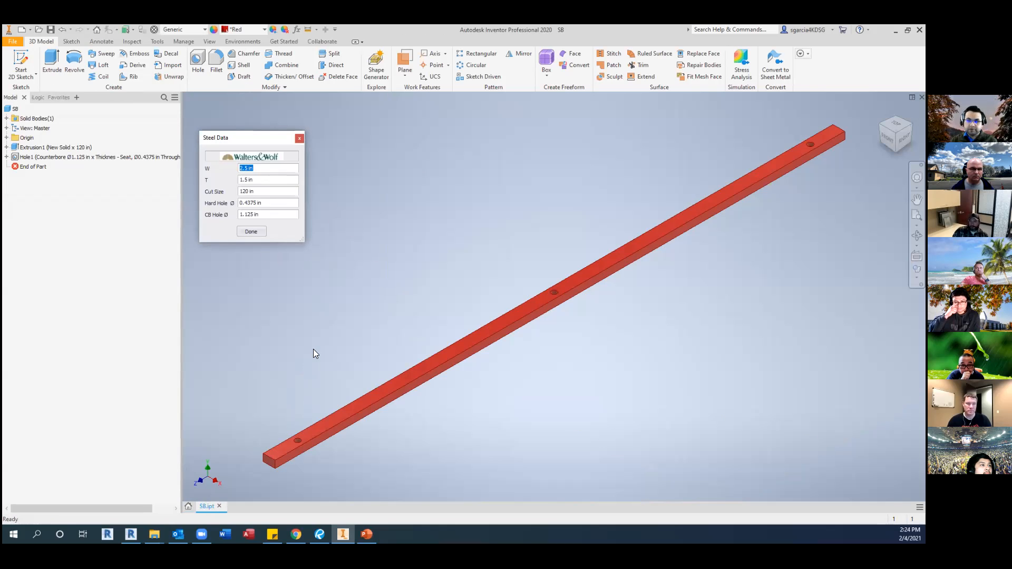
pyautogui.scroll(-3, 316, 346)
pyautogui.moveTo(317, 343); pyautogui.dragTo(332, 319, button='middle')
pyautogui.scroll(6, 320, 322)
pyautogui.scroll(-3, 311, 287)
pyautogui.moveTo(364, 237); pyautogui.dragTo(380, 190, button='middle')
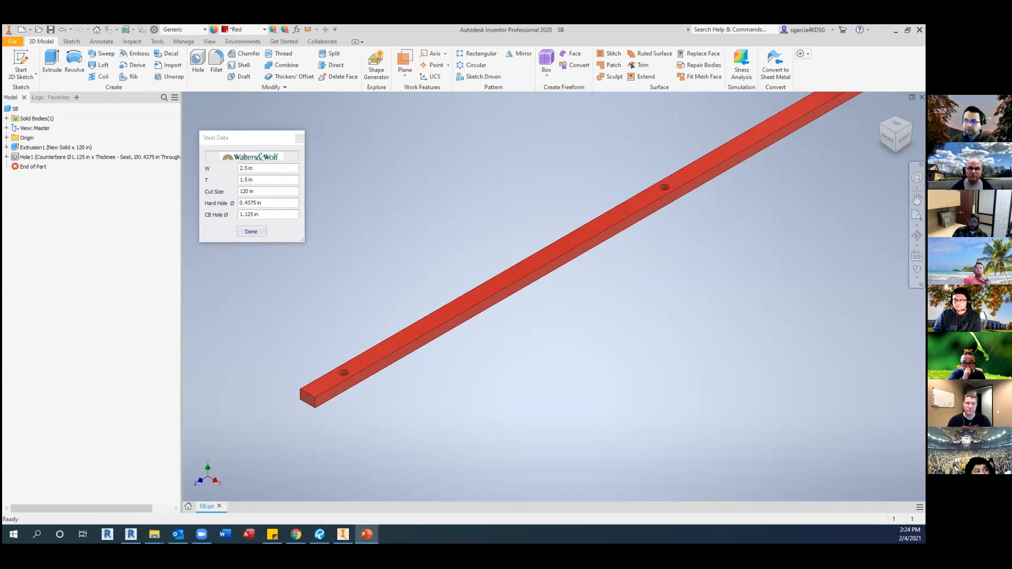
# Switch to the PowerPoint slide show and advance to the Modeling in Inventor slide.
pyautogui.click(367, 534)
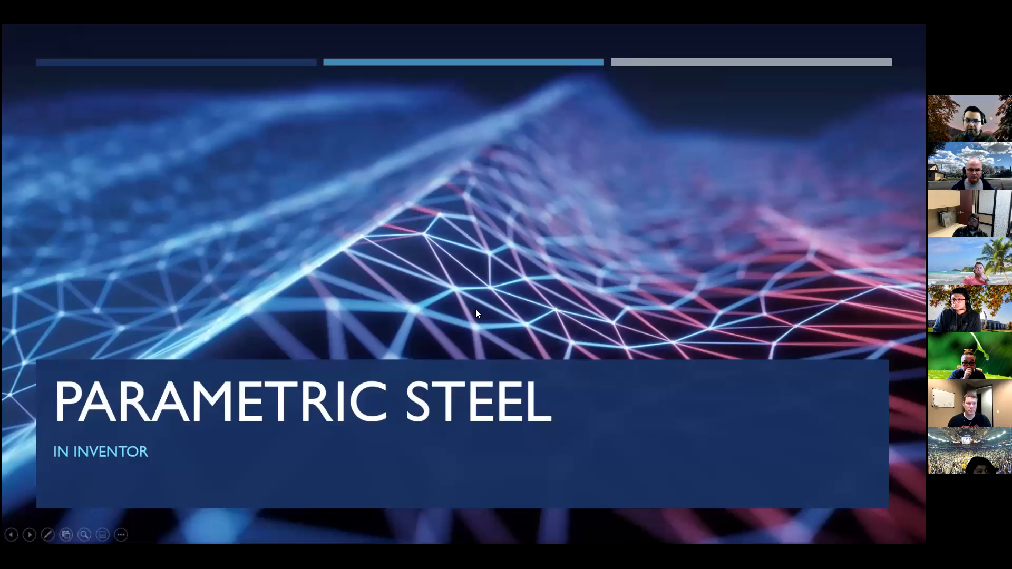
pyautogui.click(683, 289)
pyautogui.click(721, 288)
pyautogui.click(720, 289)
pyautogui.click(719, 289)
pyautogui.click(719, 289)
pyautogui.click(748, 289)
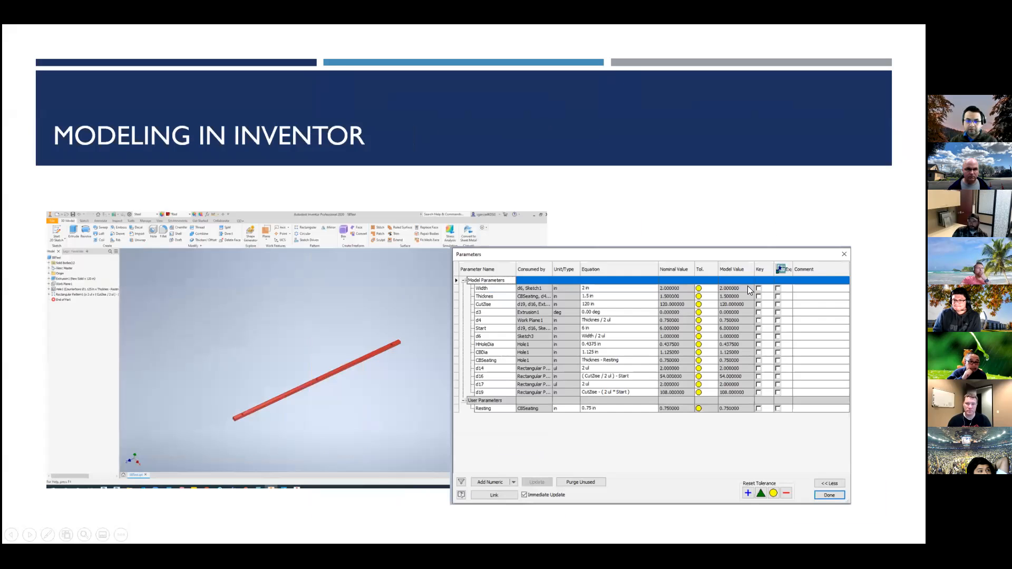
# Advance the slide show past Programing in Inventor to the Important to Remember slide, and switch to Inventor.
pyautogui.click(743, 286)
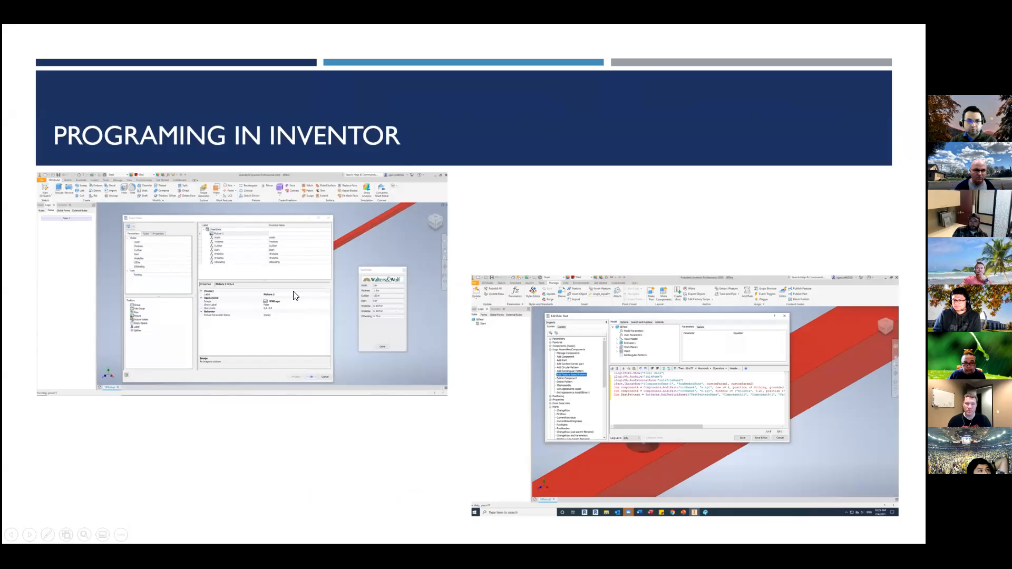
pyautogui.click(712, 214)
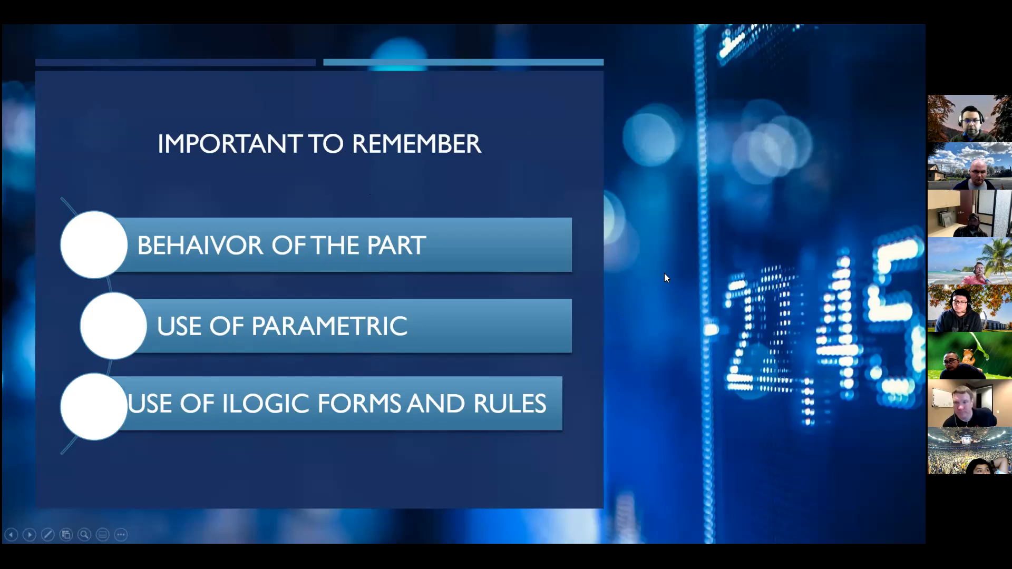
pyautogui.hotkey('alt', 'Tab')
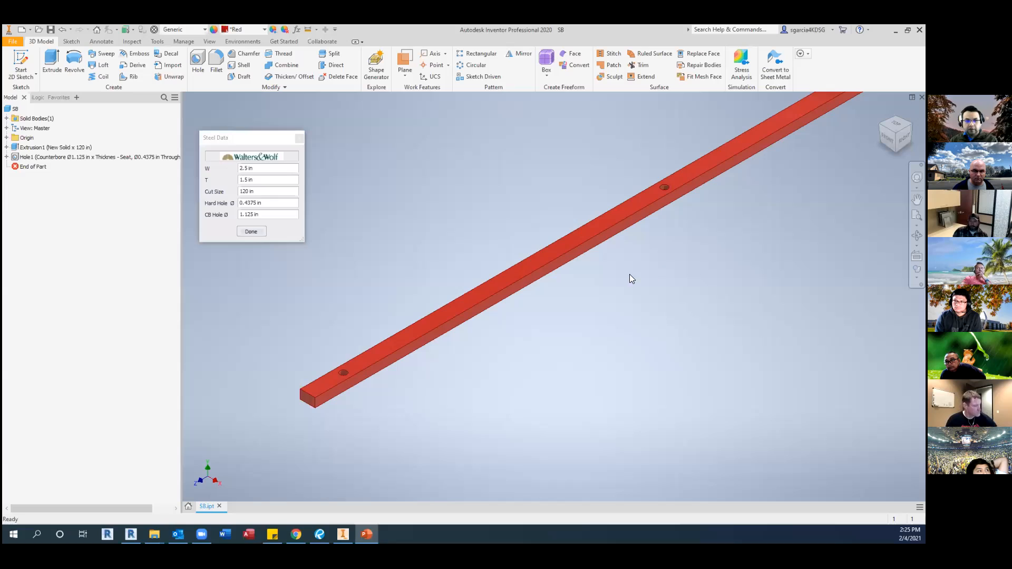
# Examine the near end of the steel bar and its counterbored hole alongside the Steel Data form.
pyautogui.click(297, 139)
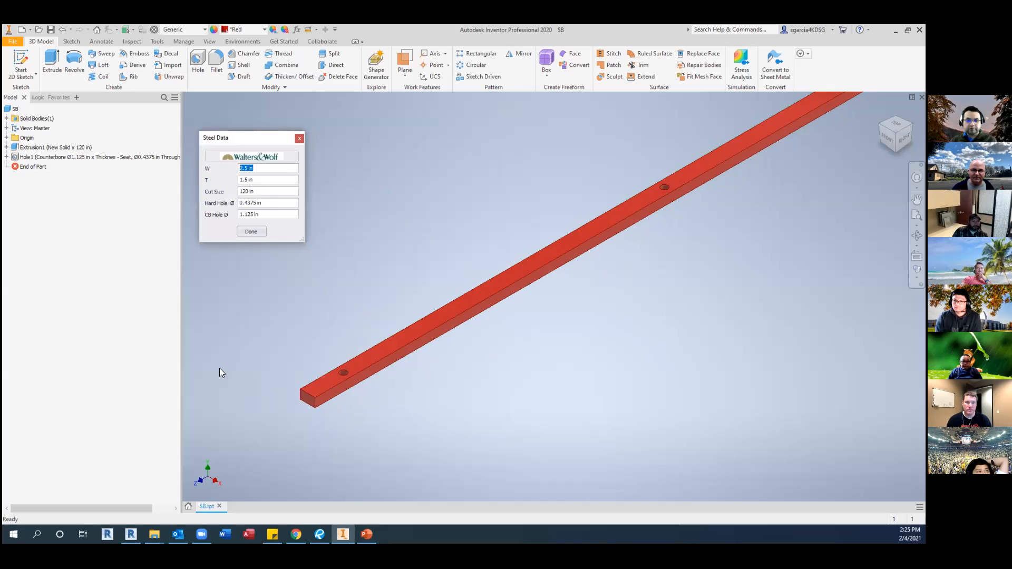
pyautogui.moveTo(318, 362); pyautogui.dragTo(362, 335, button='middle')
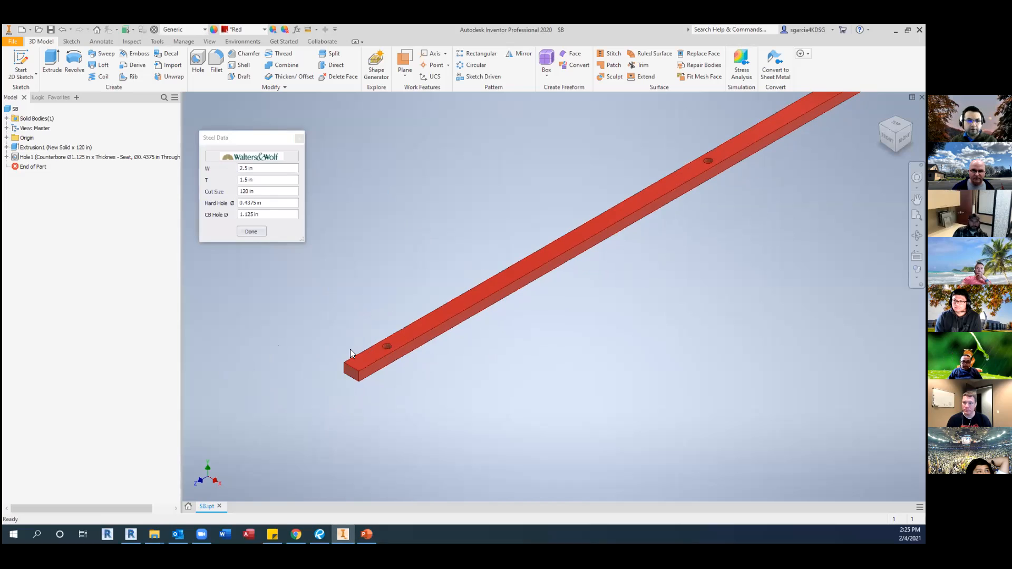
pyautogui.scroll(3, 351, 348)
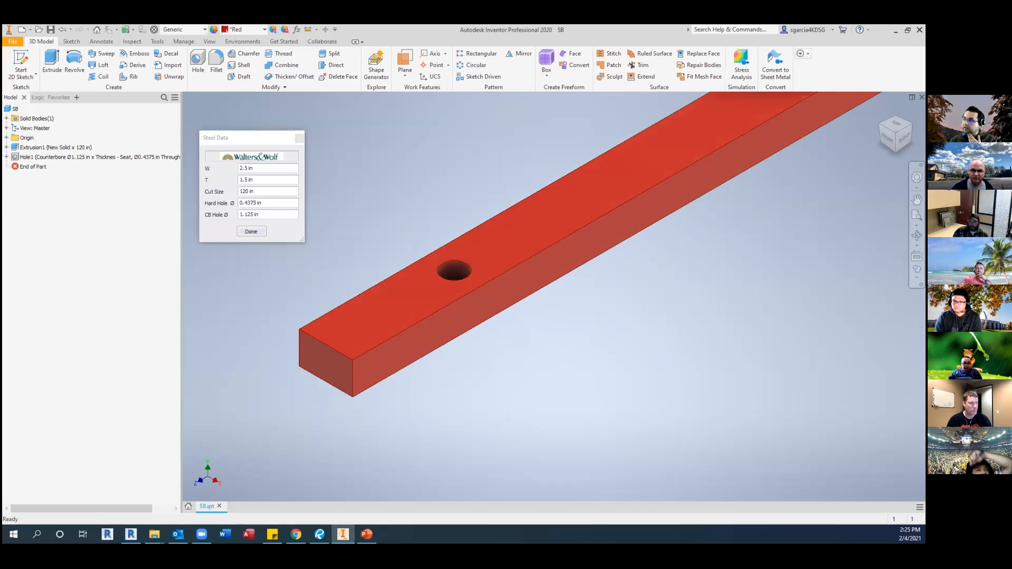
pyautogui.click(252, 169)
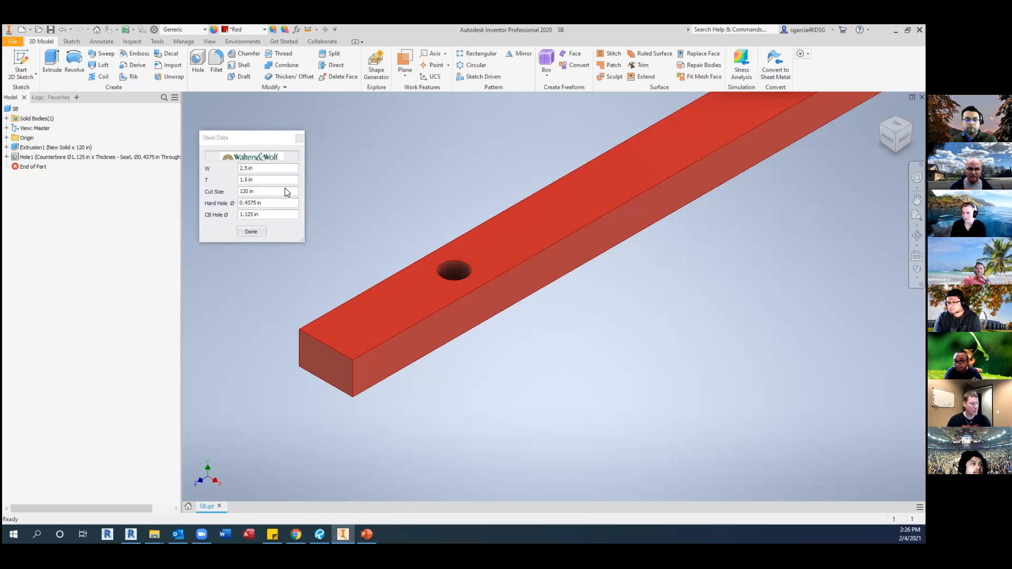
pyautogui.click(245, 144)
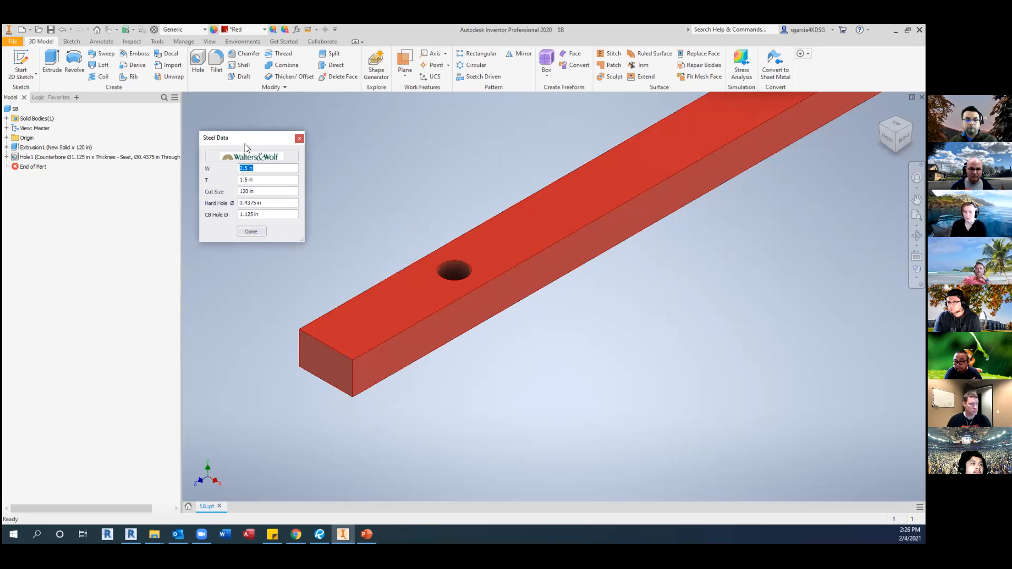
pyautogui.moveTo(244, 144); pyautogui.dragTo(245, 169)
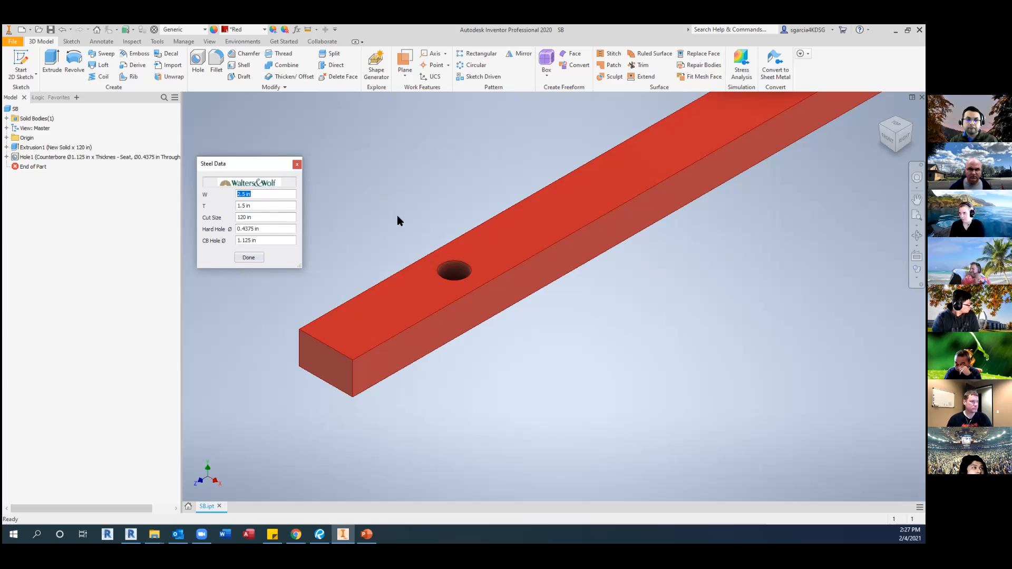
pyautogui.scroll(-5, 414, 214)
pyautogui.moveTo(407, 219); pyautogui.dragTo(317, 199, button='middle')
pyautogui.scroll(5, 363, 239)
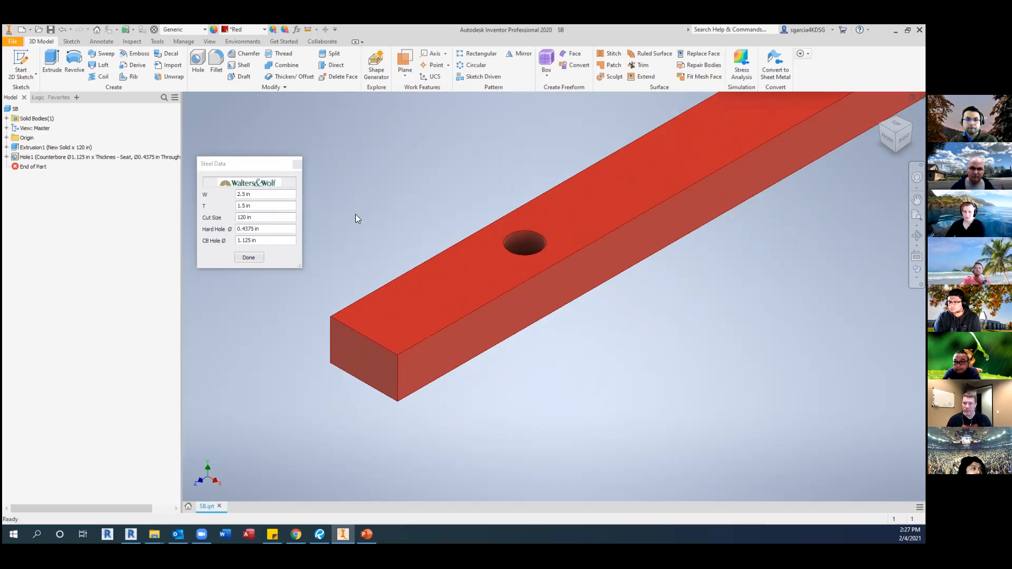
# Close the displayed Steel Data form, open its definition in the Form Editor for review, and close the editor.
pyautogui.click(297, 164)
pyautogui.click(37, 98)
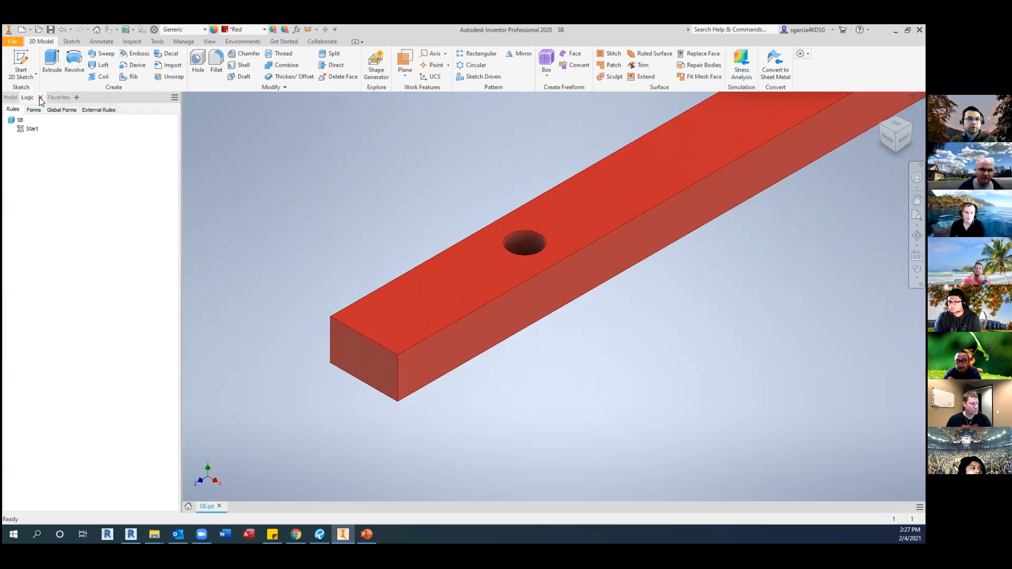
pyautogui.click(35, 110)
pyautogui.rightClick(67, 130)
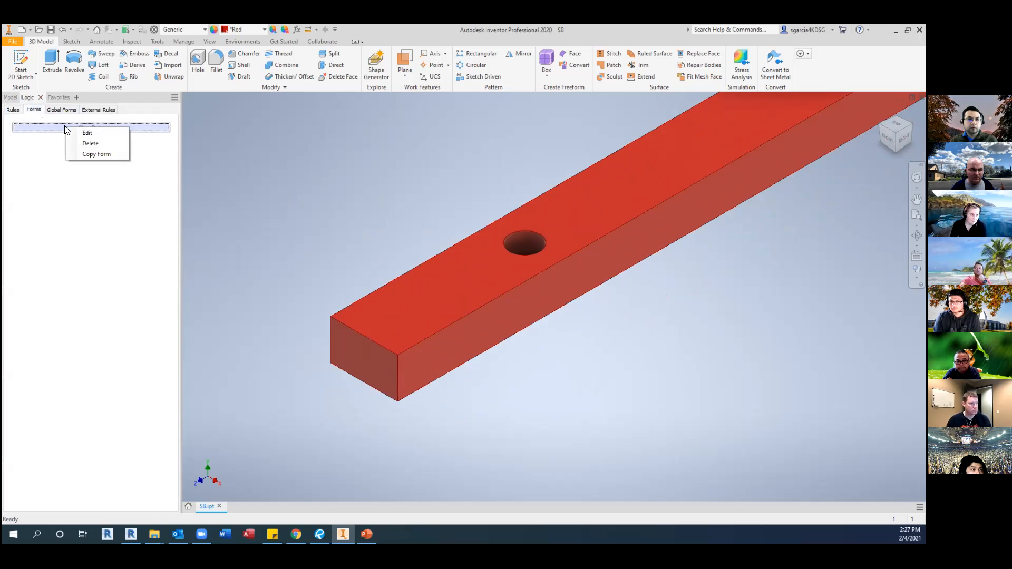
pyautogui.click(92, 133)
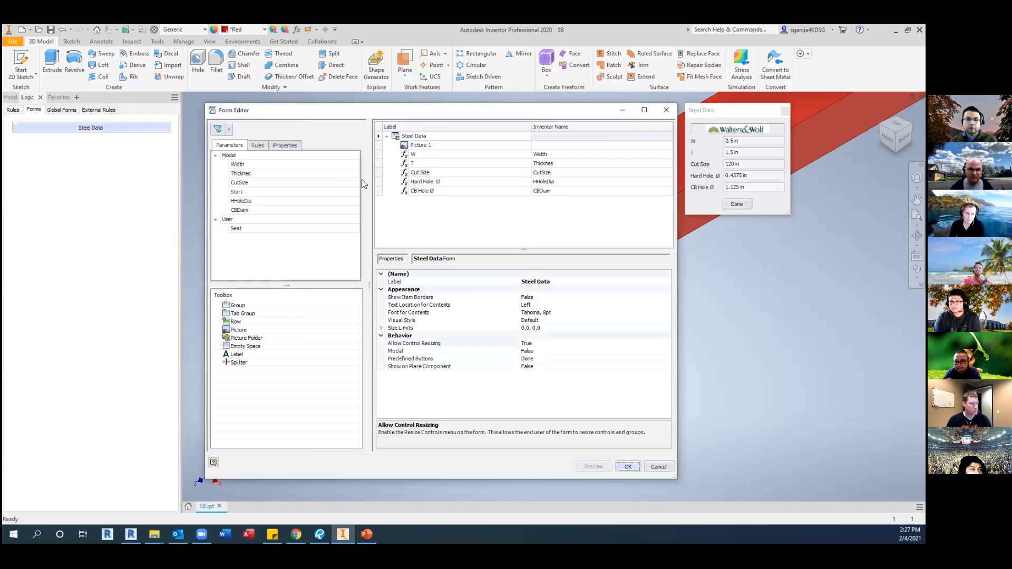
pyautogui.click(663, 109)
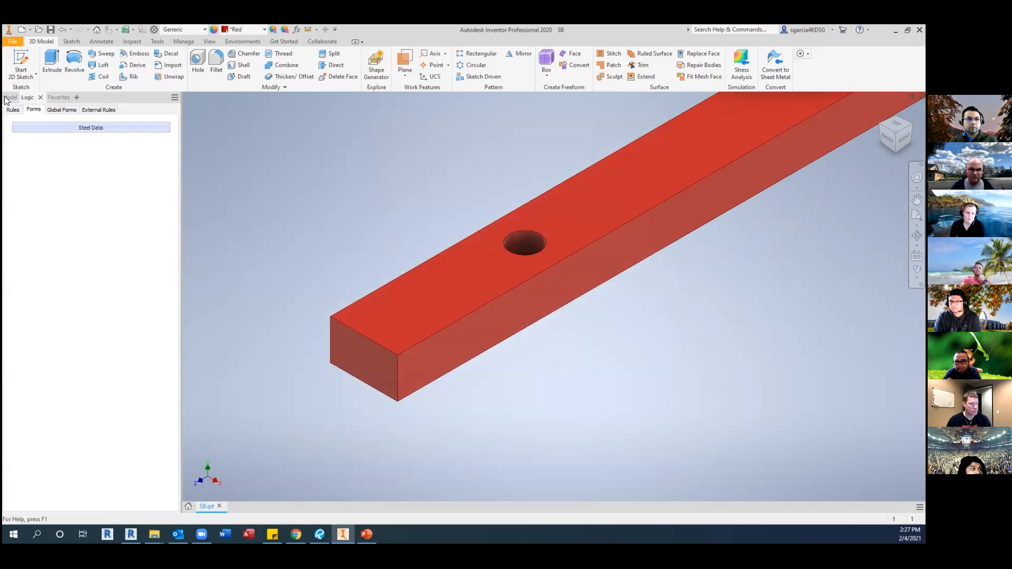
# Expand Hole1 in the model tree and review the part's parameters, including the name of CutSize.
pyautogui.click(9, 98)
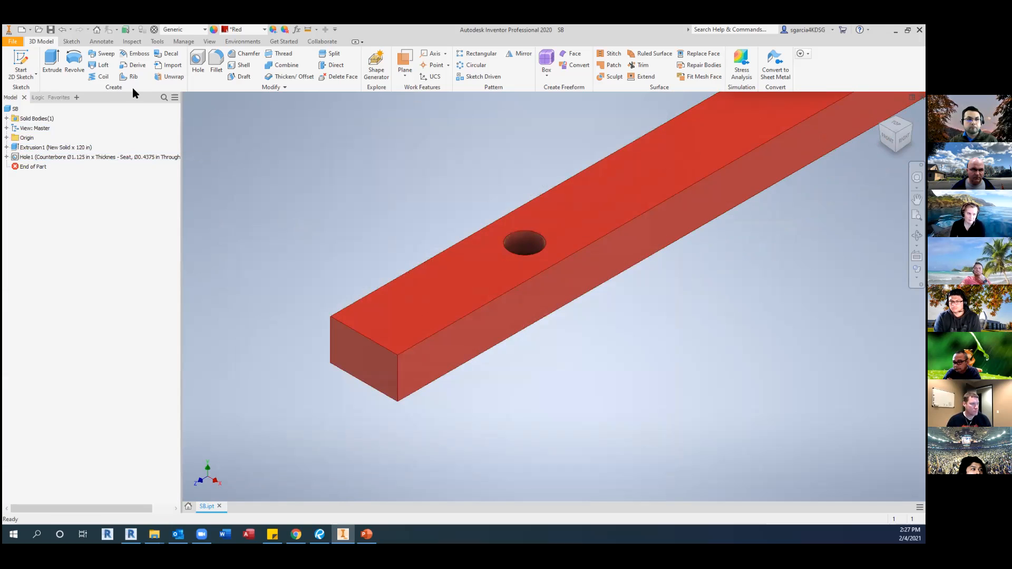
pyautogui.click(7, 157)
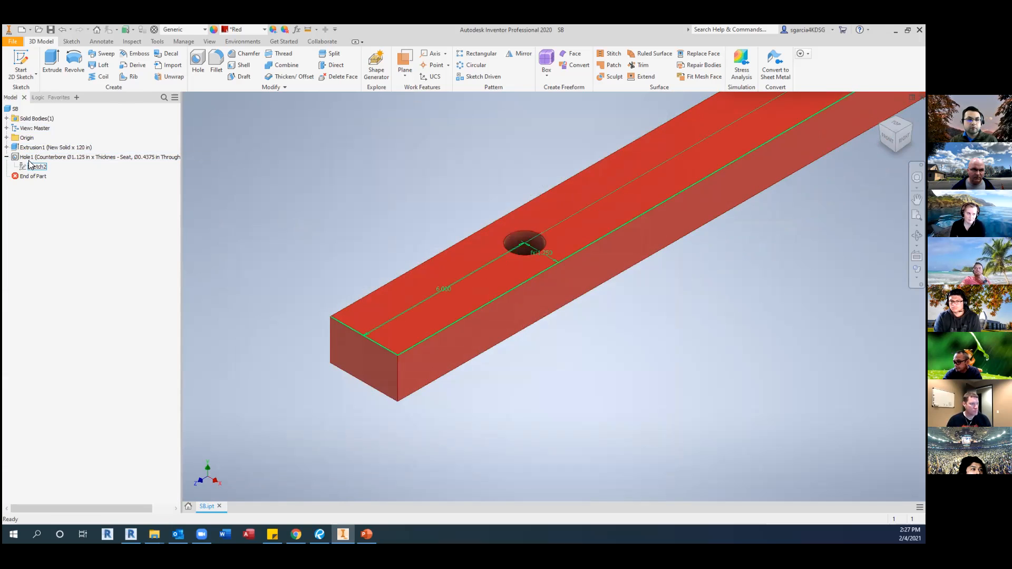
pyautogui.click(296, 30)
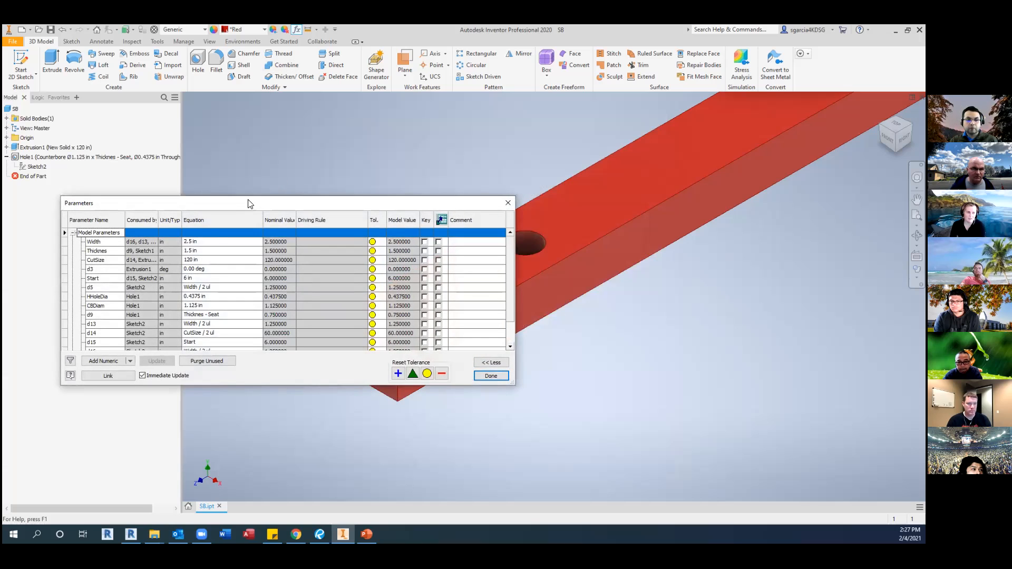
pyautogui.moveTo(250, 203); pyautogui.dragTo(405, 294)
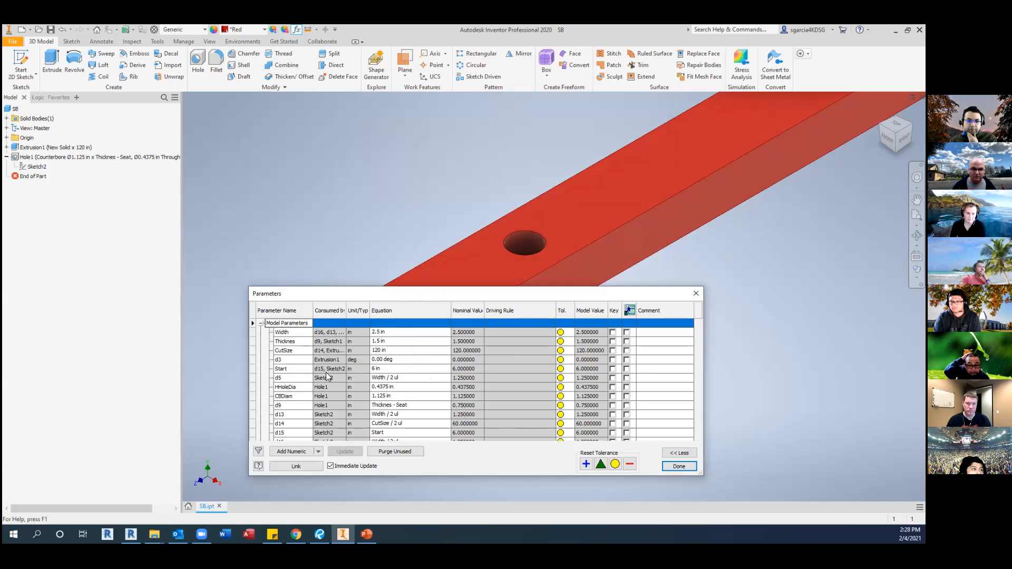
pyautogui.doubleClick(297, 352)
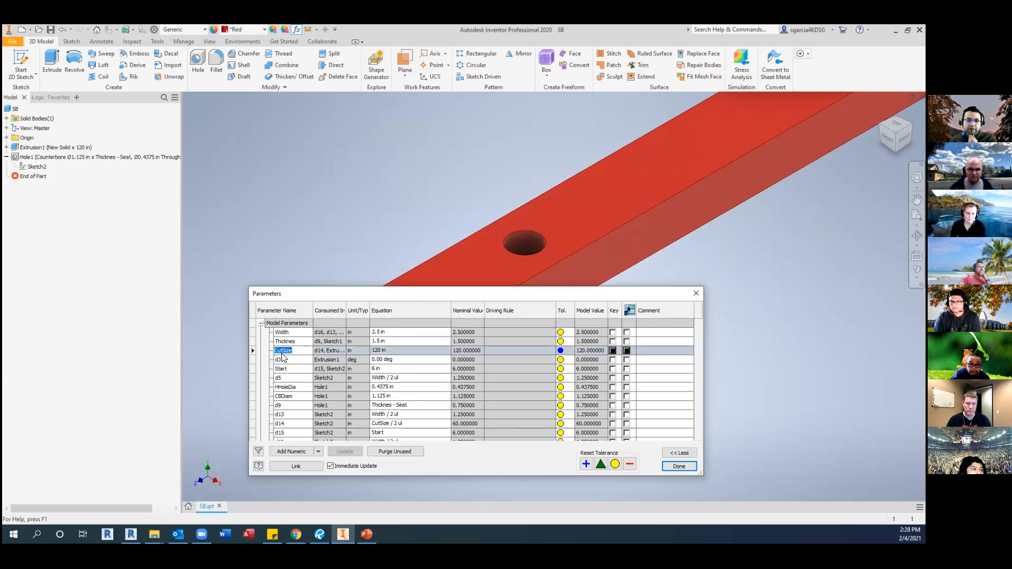
pyautogui.click(695, 295)
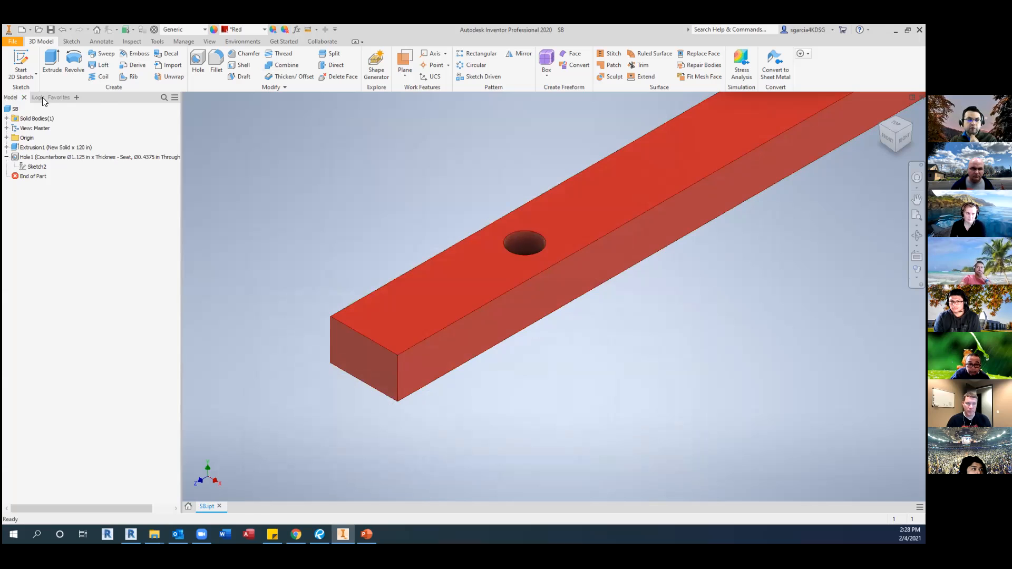
# Check which parameters the Steel Data form's fields are linked to in the Form Editor, and close it.
pyautogui.click(38, 98)
pyautogui.rightClick(94, 128)
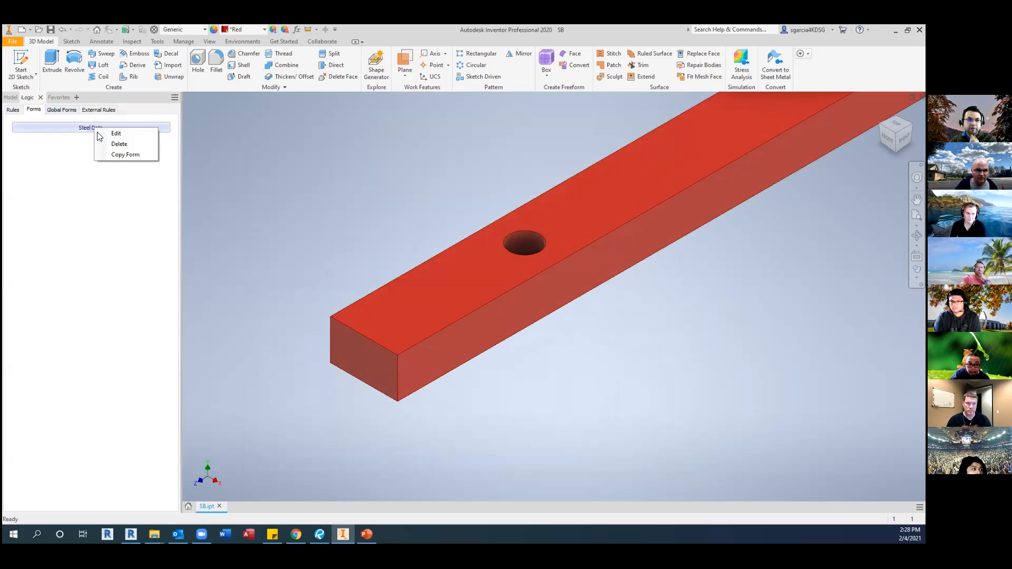
pyautogui.click(116, 134)
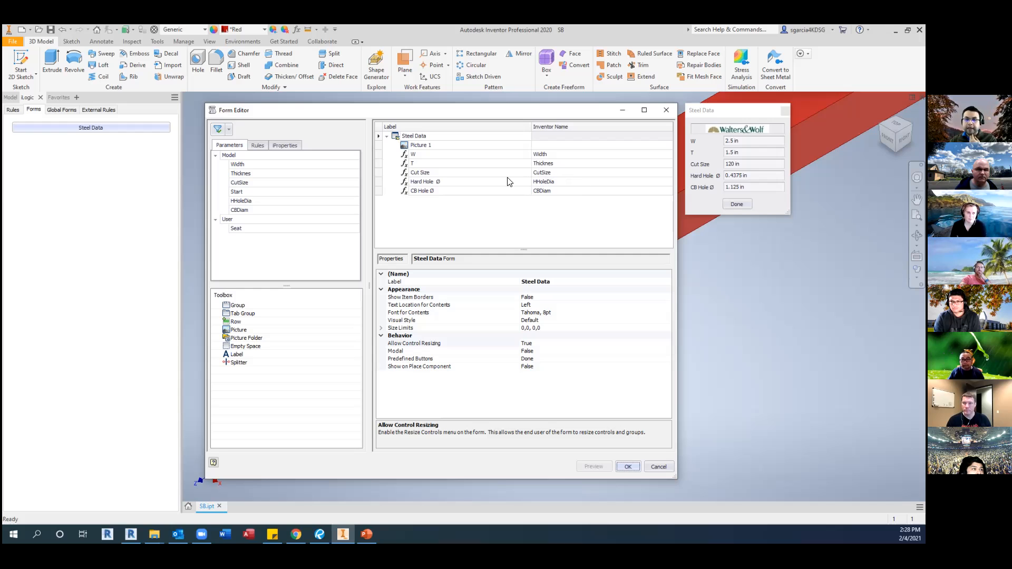
pyautogui.click(666, 110)
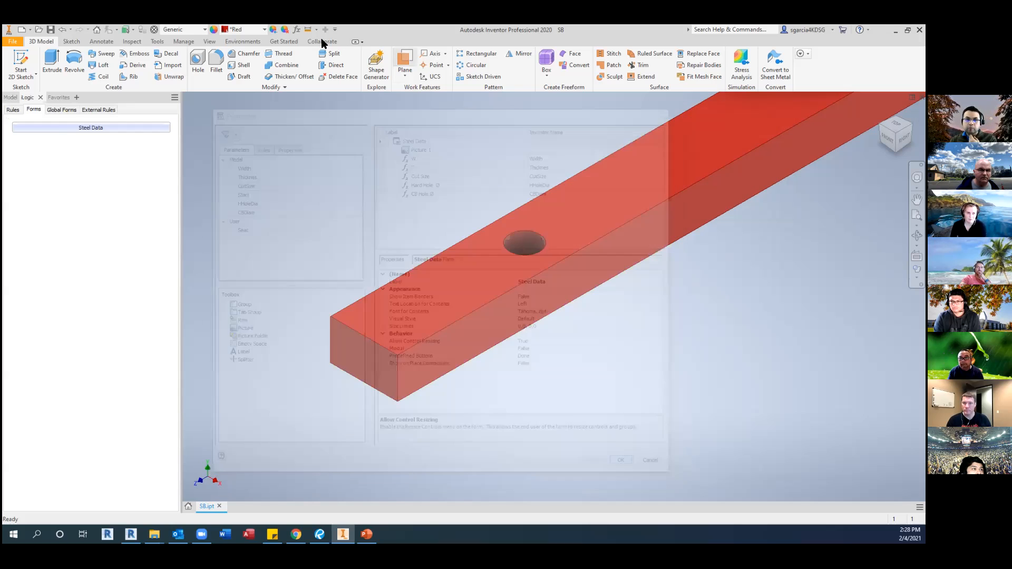
# Review the hole parameters HHoleDia, CBDiam and d9 in the parameters table, and close it without changes.
pyautogui.click(296, 29)
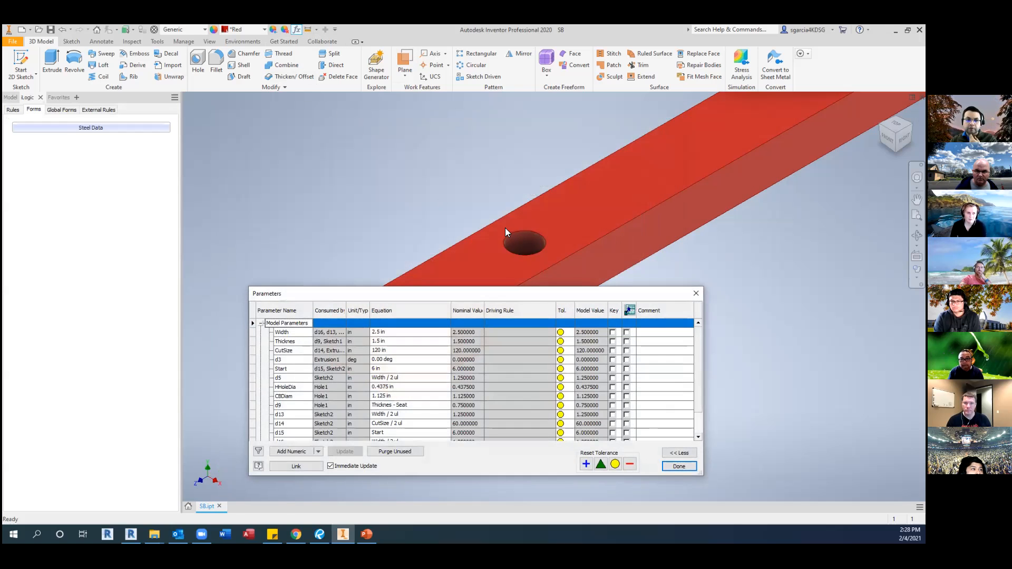
pyautogui.moveTo(348, 293); pyautogui.dragTo(331, 233)
pyautogui.scroll(-1, 314, 330)
pyautogui.scroll(1, 313, 312)
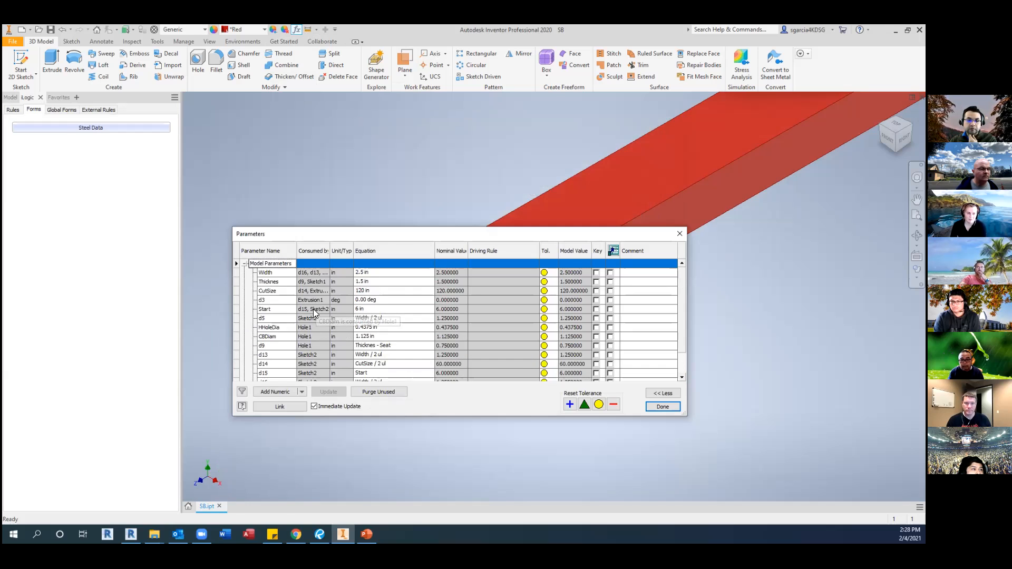
pyautogui.click(274, 337)
pyautogui.click(275, 328)
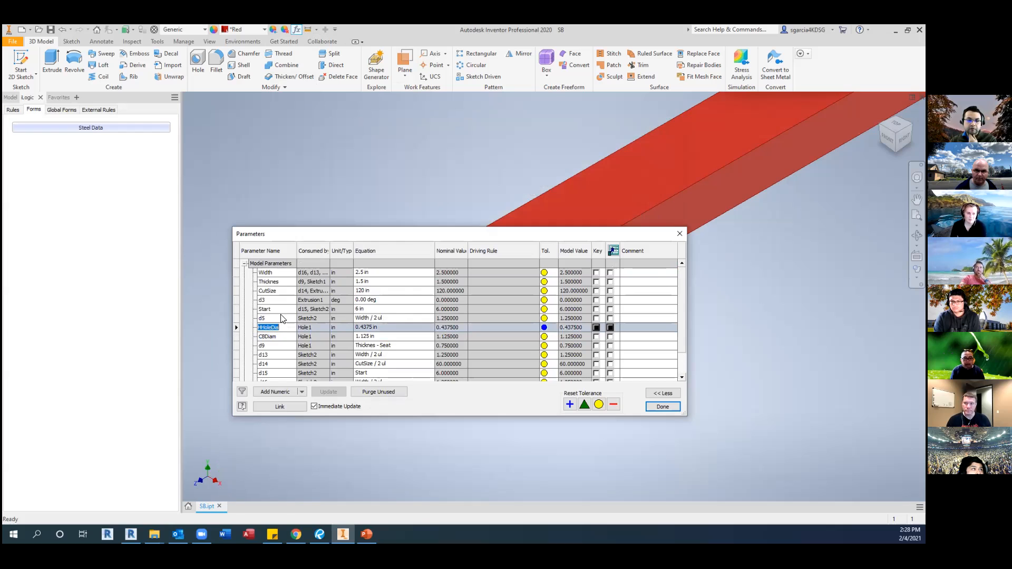
pyautogui.click(283, 328)
pyautogui.click(277, 335)
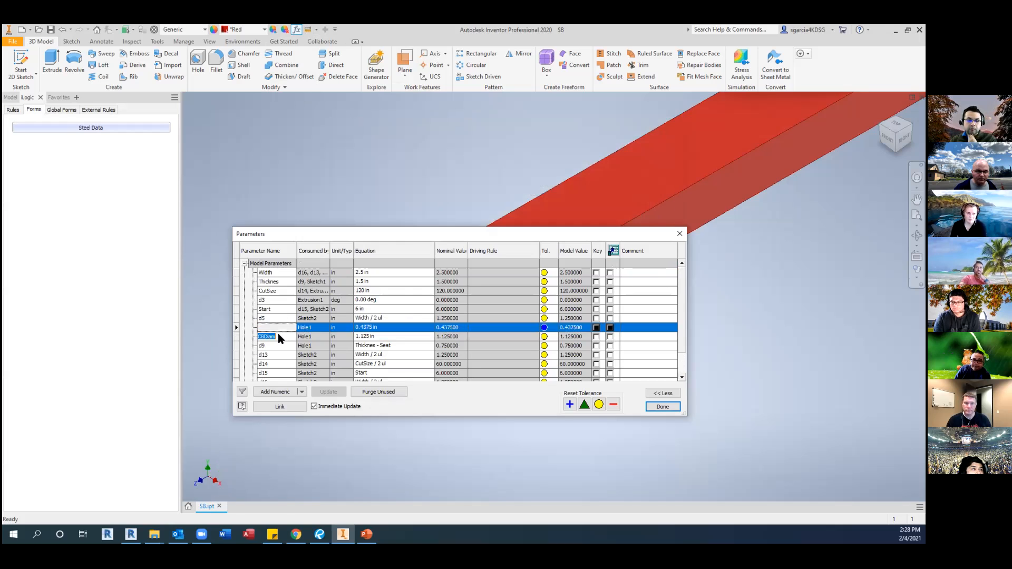
pyautogui.click(274, 345)
pyautogui.scroll(-1, 271, 347)
pyautogui.scroll(1, 270, 347)
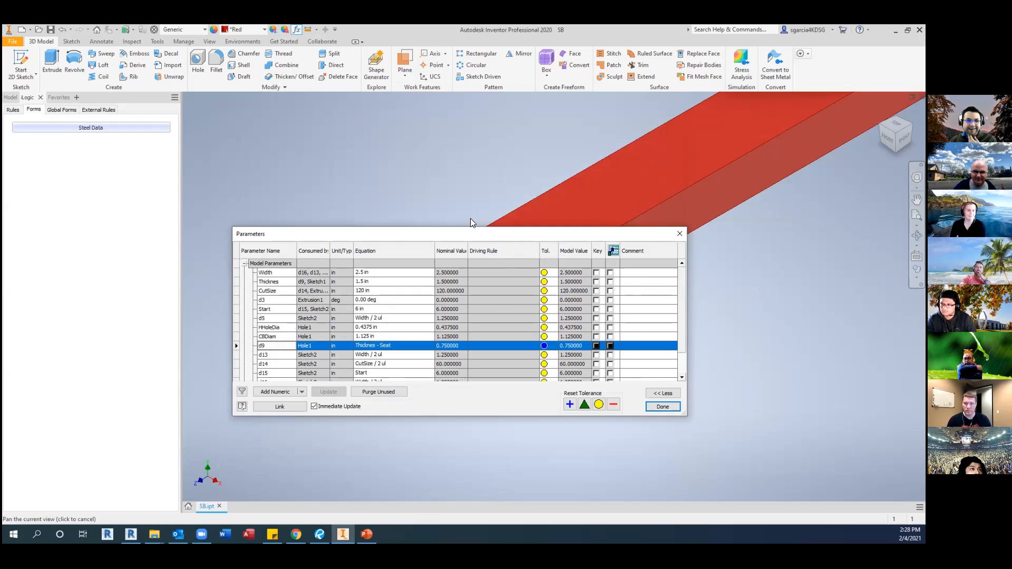
pyautogui.click(679, 235)
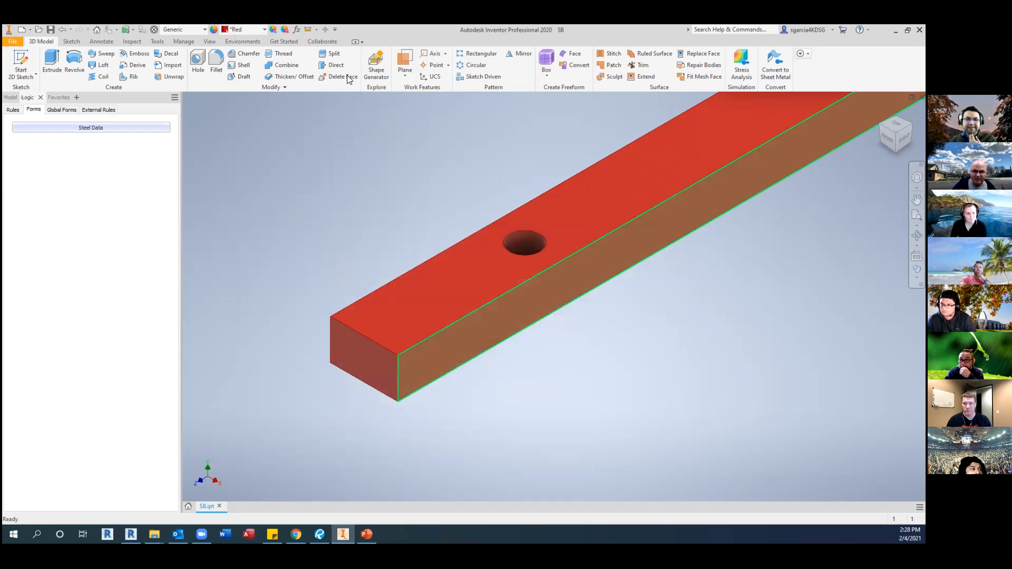
# Compare the part's parameters table with the Steel Data form definition, and leave the parameters table open.
pyautogui.click(296, 30)
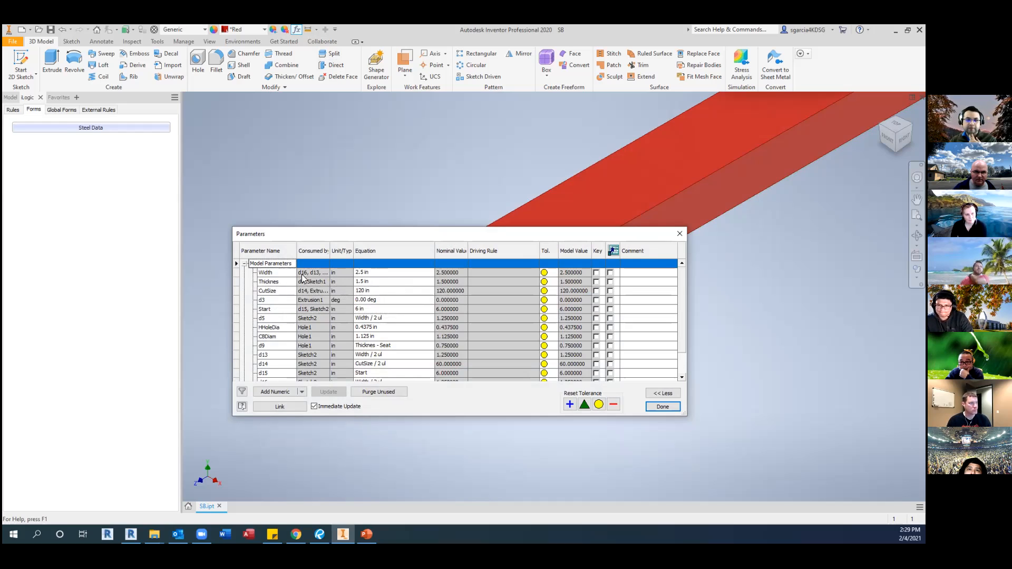
pyautogui.click(679, 234)
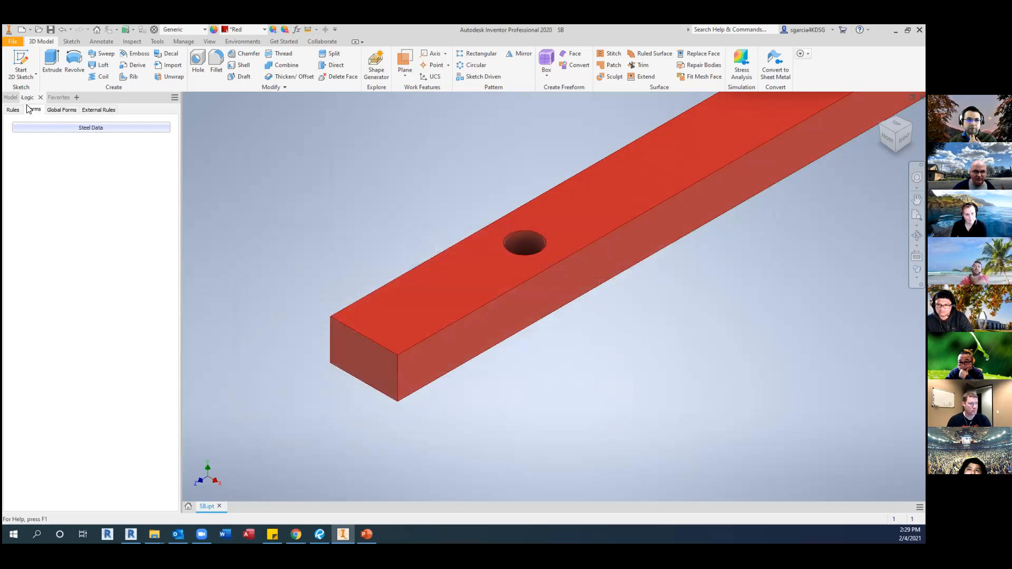
pyautogui.rightClick(92, 130)
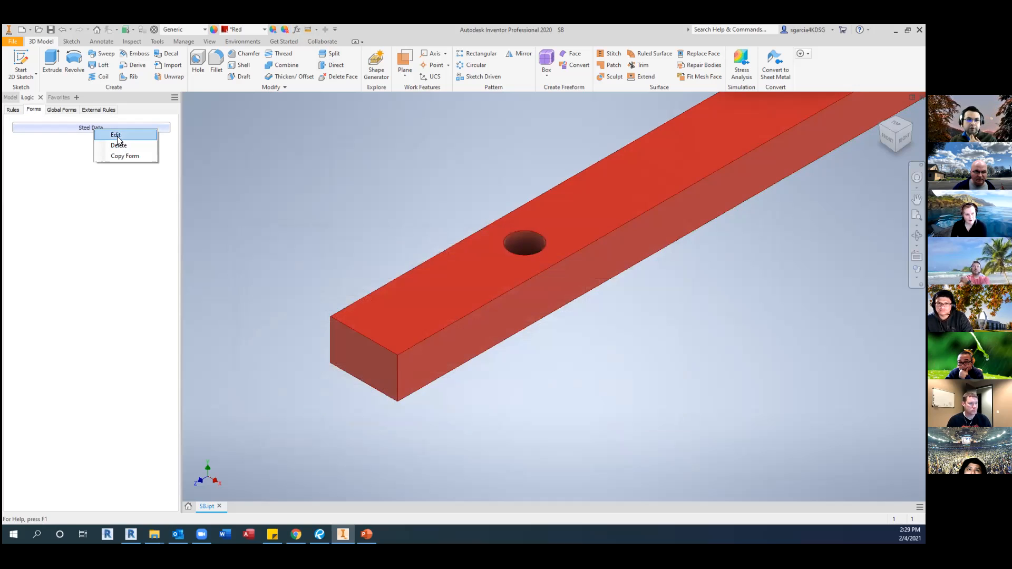
pyautogui.press('Escape')
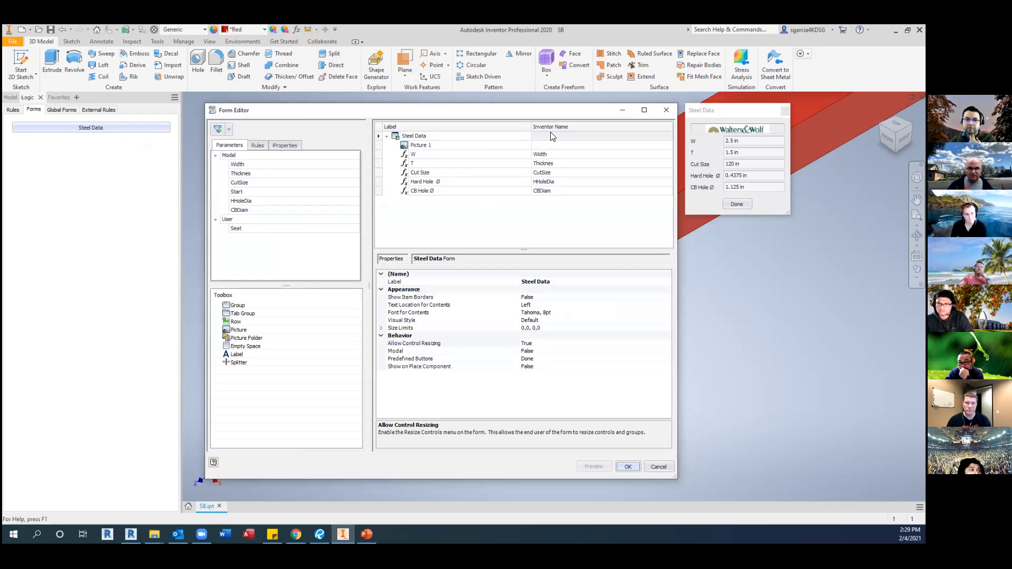
pyautogui.click(666, 110)
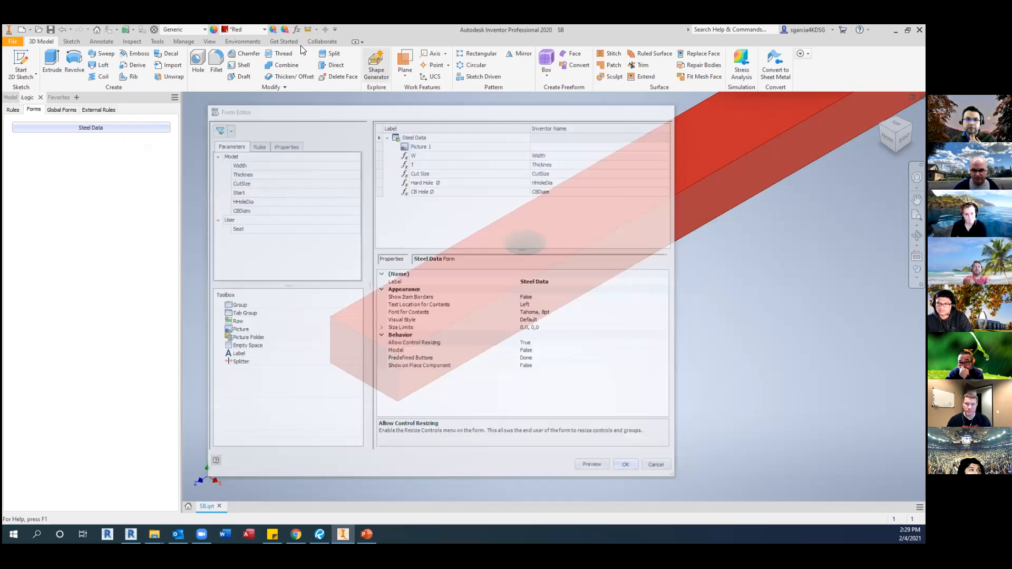
pyautogui.click(297, 30)
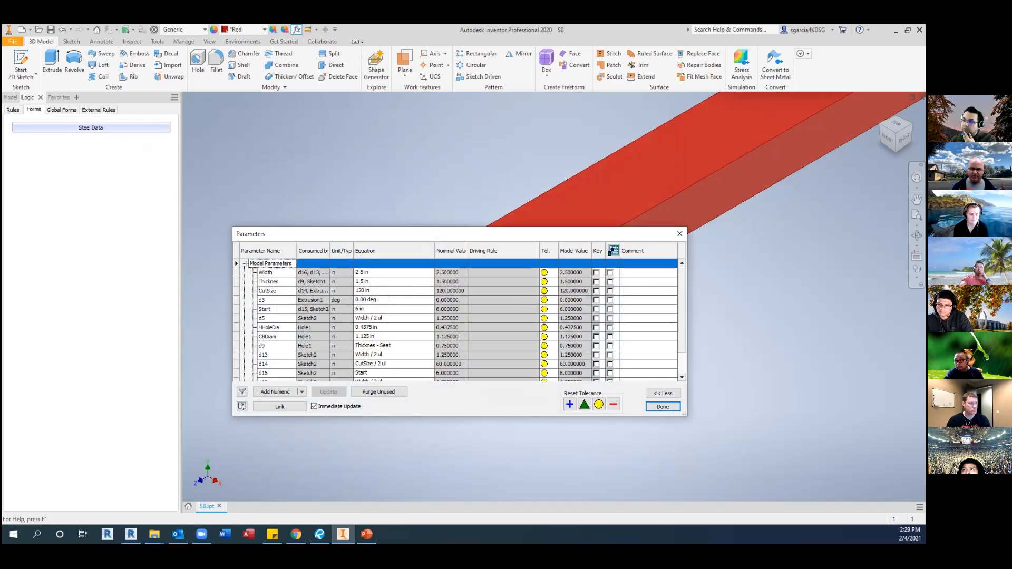
# Close the parameters table without changes and view the bar along with its holes.
pyautogui.click(679, 236)
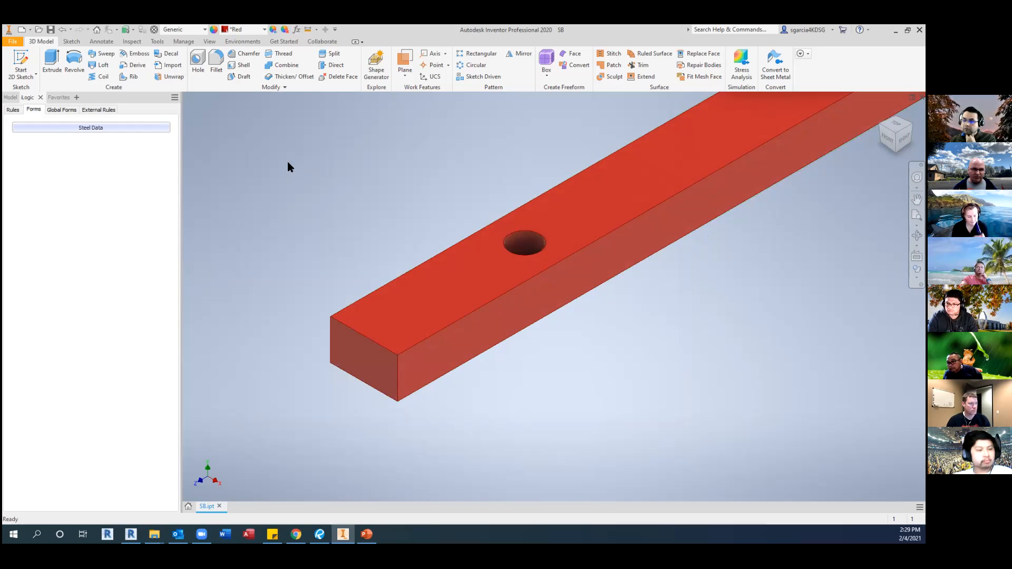
pyautogui.scroll(-5, 348, 240)
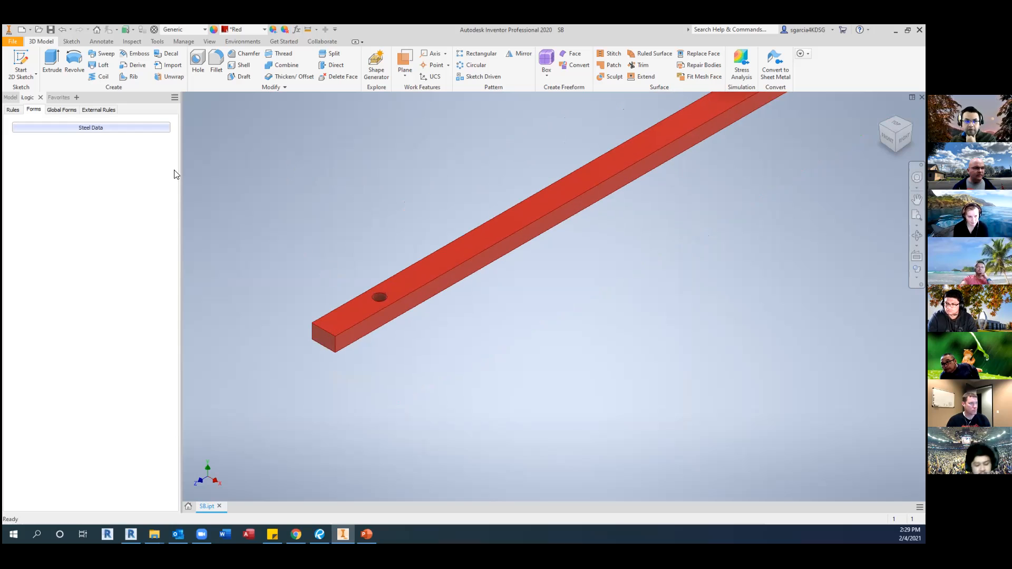
pyautogui.click(94, 128)
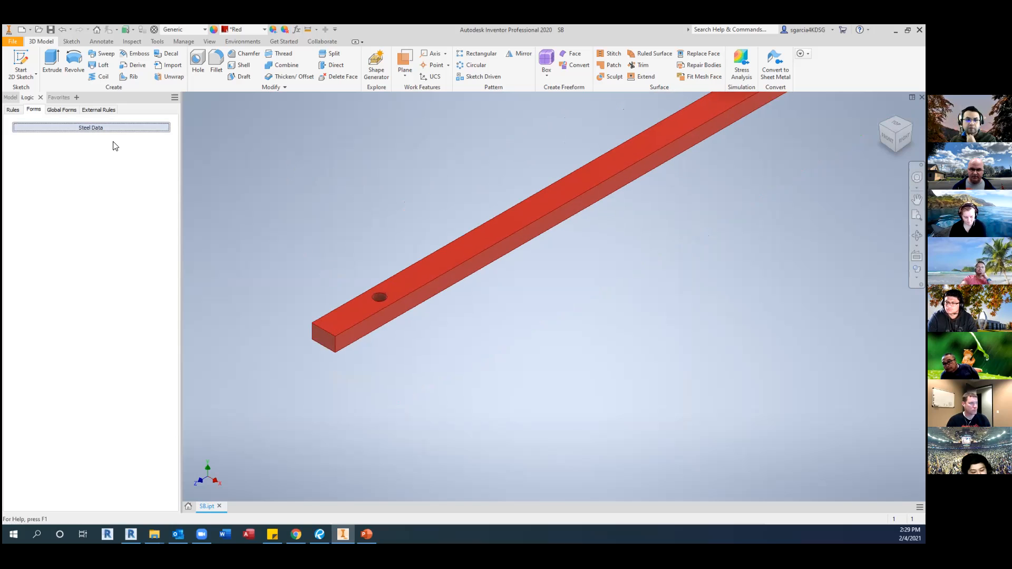
pyautogui.scroll(-3, 372, 188)
pyautogui.moveTo(372, 187); pyautogui.dragTo(345, 217, button='middle')
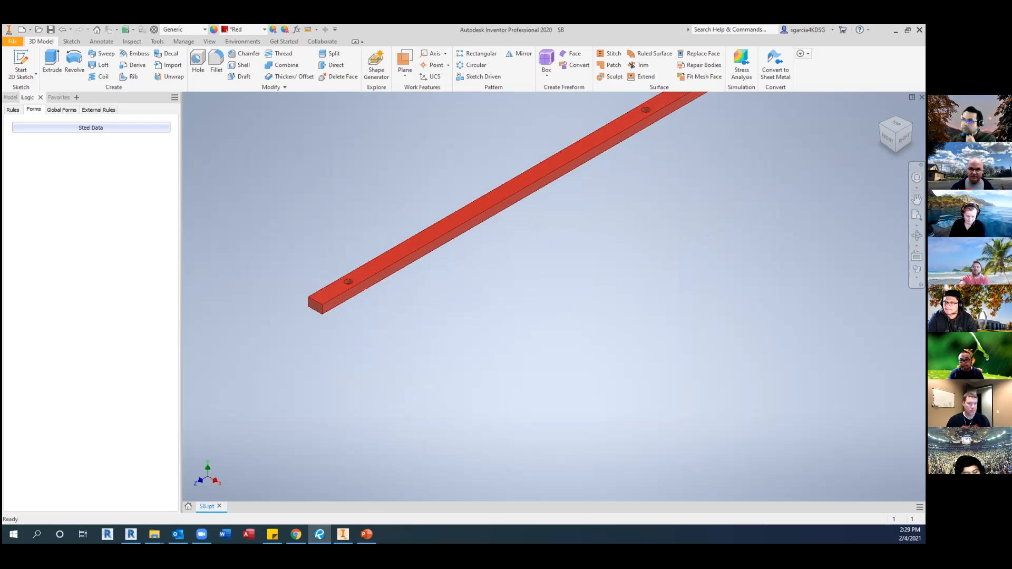
# Switch to the PowerPoint presentation and examine the W75-5691/W75-5692 counterbore detail on slide 3, Logic Size for Steel Bar Reinforcing.
pyautogui.click(366, 534)
pyautogui.scroll(4, 272, 247)
pyautogui.click(273, 297)
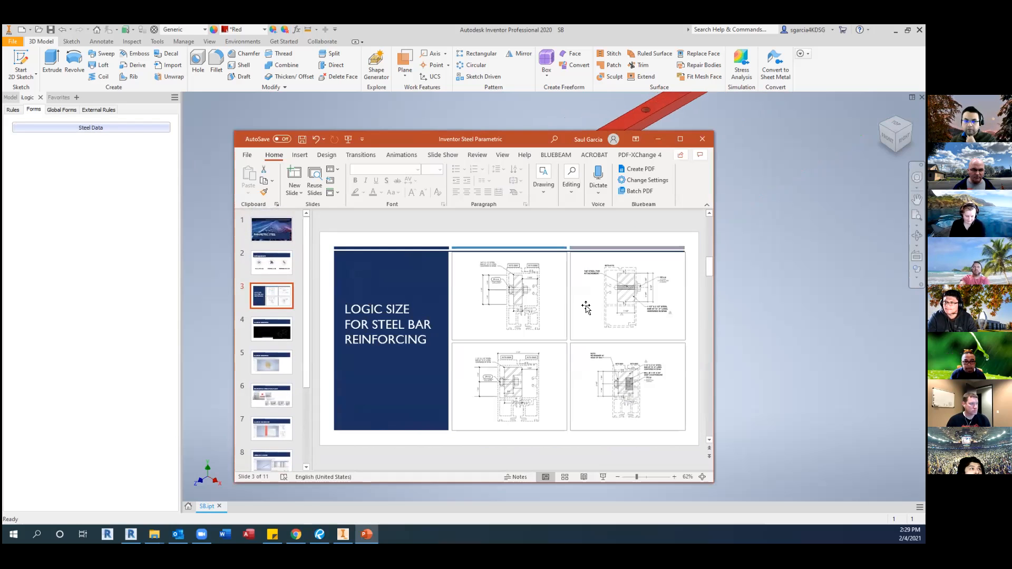
pyautogui.keyDown('ctrl'); pyautogui.scroll(6, 552, 298); pyautogui.keyUp('ctrl')
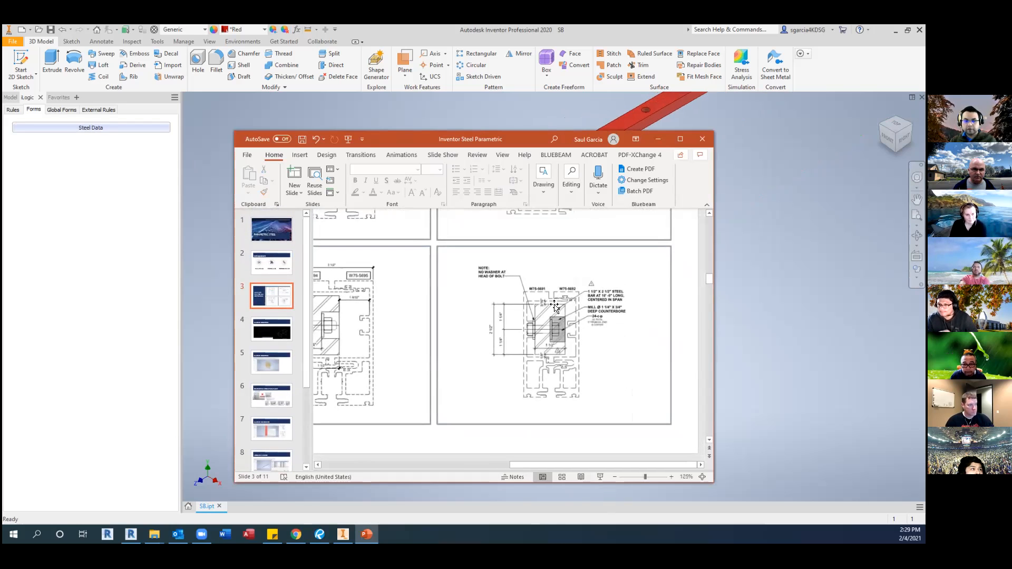
pyautogui.scroll(-1, 557, 348)
pyautogui.keyDown('ctrl'); pyautogui.scroll(4, 551, 339); pyautogui.keyUp('ctrl')
pyautogui.keyDown('ctrl'); pyautogui.scroll(-3, 519, 322); pyautogui.keyUp('ctrl')
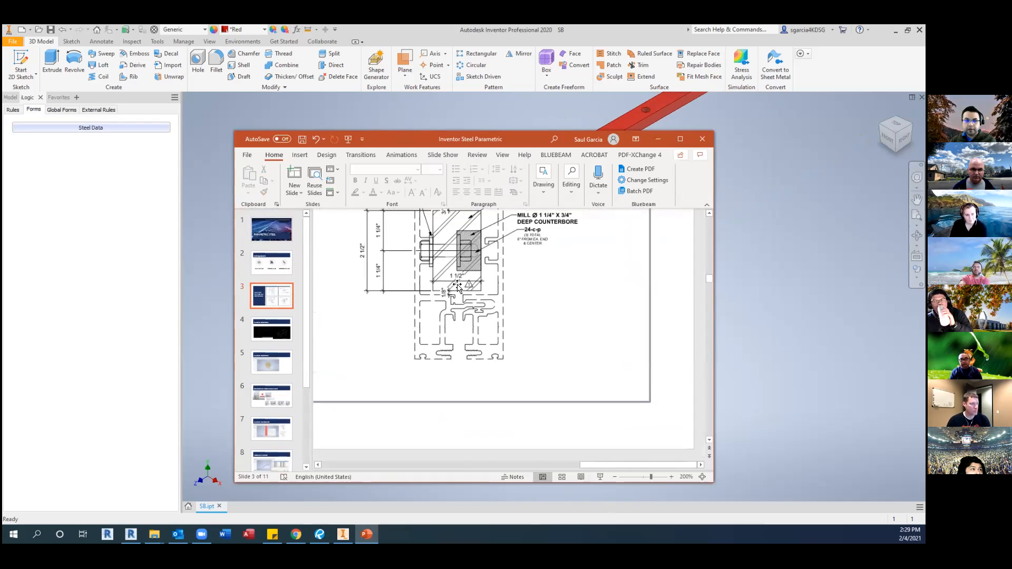
pyautogui.scroll(2, 422, 292)
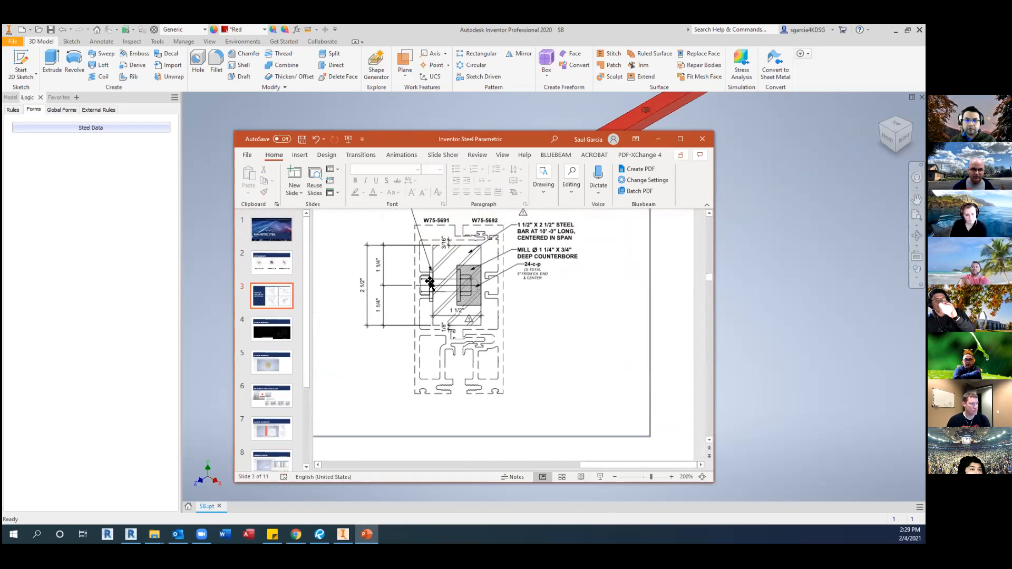
pyautogui.scroll(2, 462, 310)
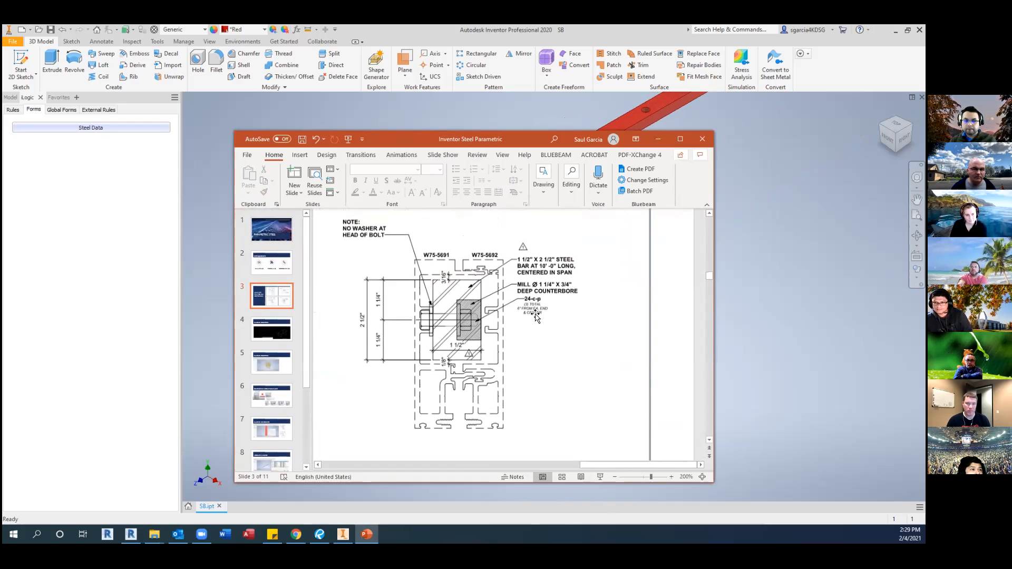
# Arrange the reduced Inventor window and the presentation side by side, with the Steel Data form open over the model.
pyautogui.moveTo(527, 139); pyautogui.dragTo(677, 157)
pyautogui.click(907, 30)
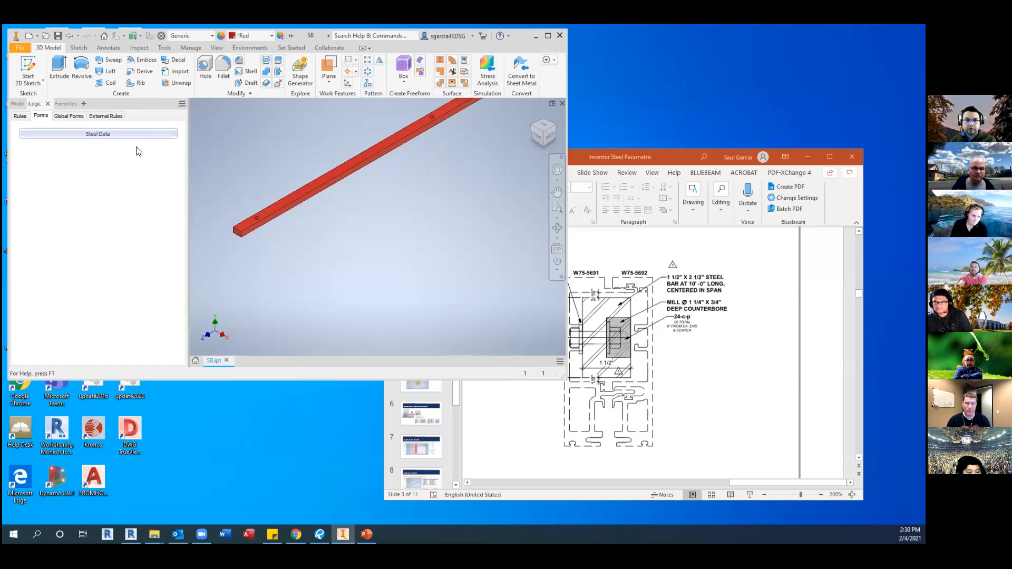
pyautogui.click(127, 135)
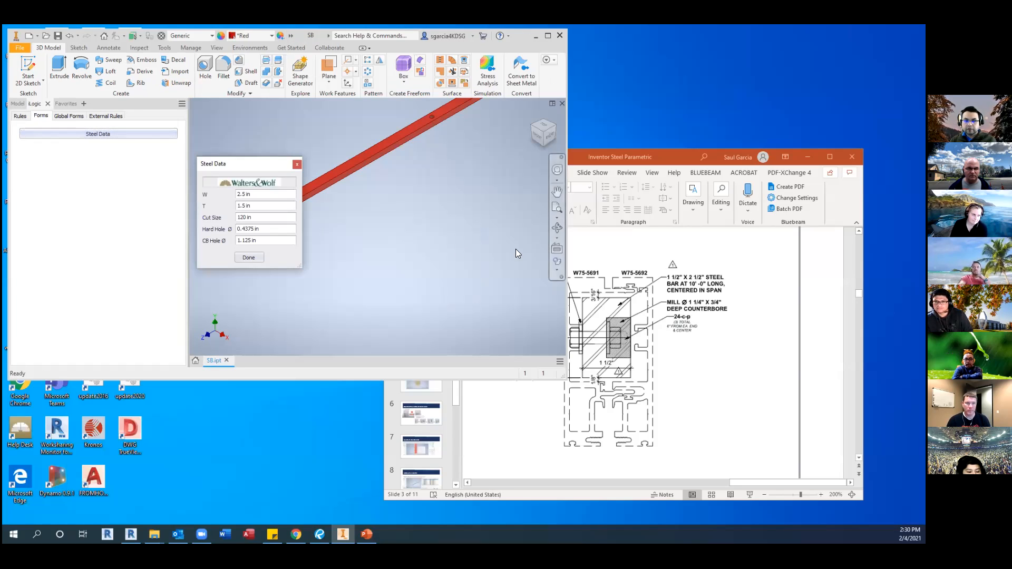
pyautogui.moveTo(228, 166); pyautogui.dragTo(345, 218)
pyautogui.moveTo(651, 154); pyautogui.dragTo(698, 152)
pyautogui.click(327, 240)
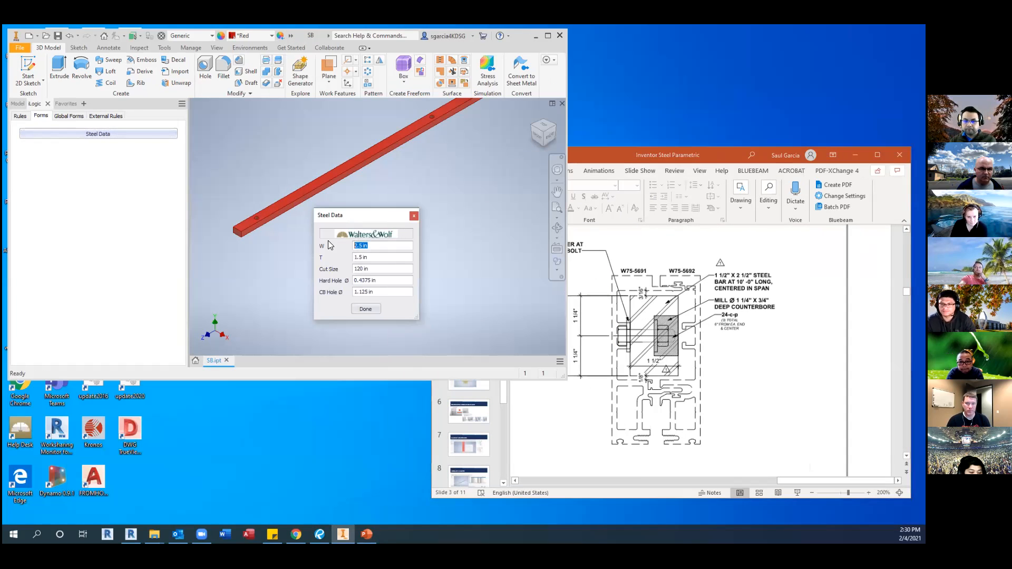
pyautogui.click(679, 153)
pyautogui.moveTo(679, 153); pyautogui.dragTo(699, 154)
# Compare the form's fields with the W75-4118 and W75-5694/W75-5695 steel bar details on the slide.
pyautogui.click(380, 256)
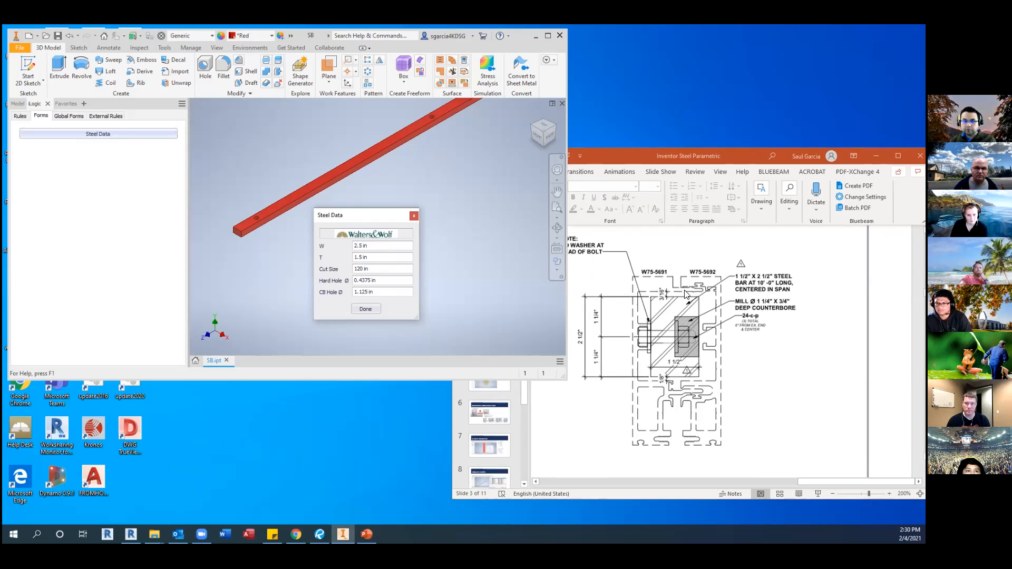
pyautogui.scroll(-1, 737, 295)
pyautogui.scroll(-10, 715, 299)
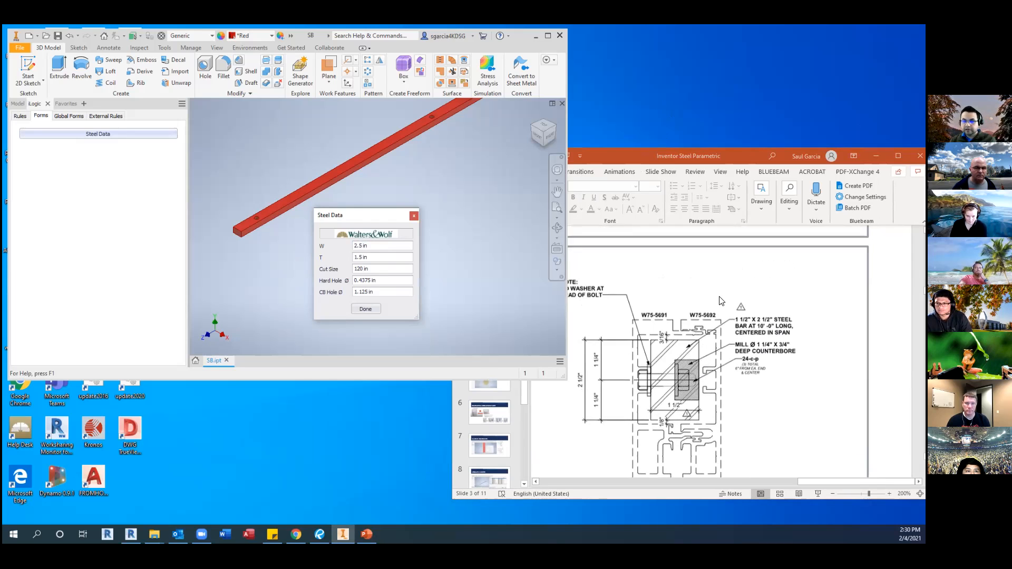
pyautogui.scroll(-10, 715, 301)
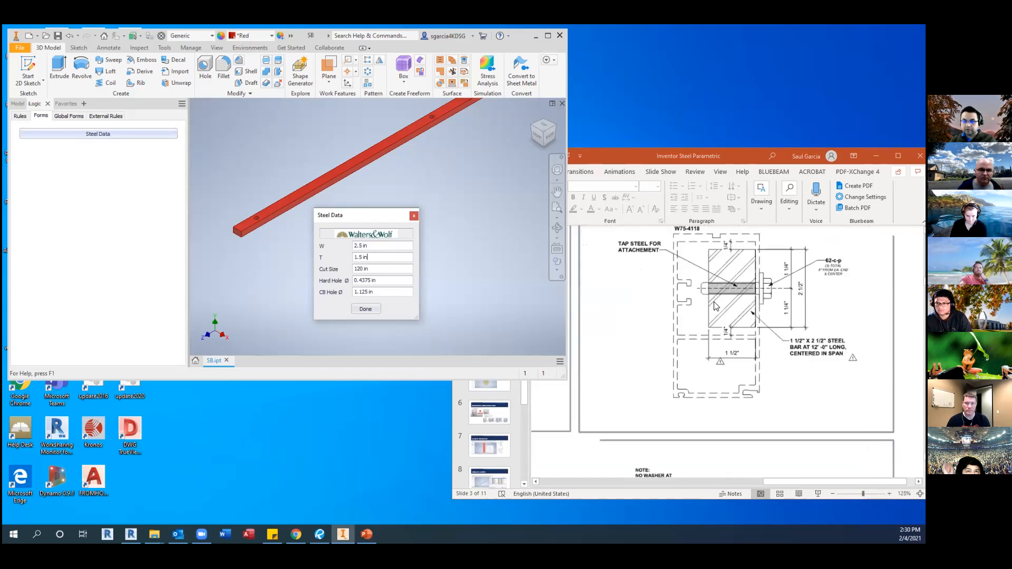
pyautogui.keyDown('ctrl'); pyautogui.scroll(-5, 706, 395); pyautogui.keyUp('ctrl')
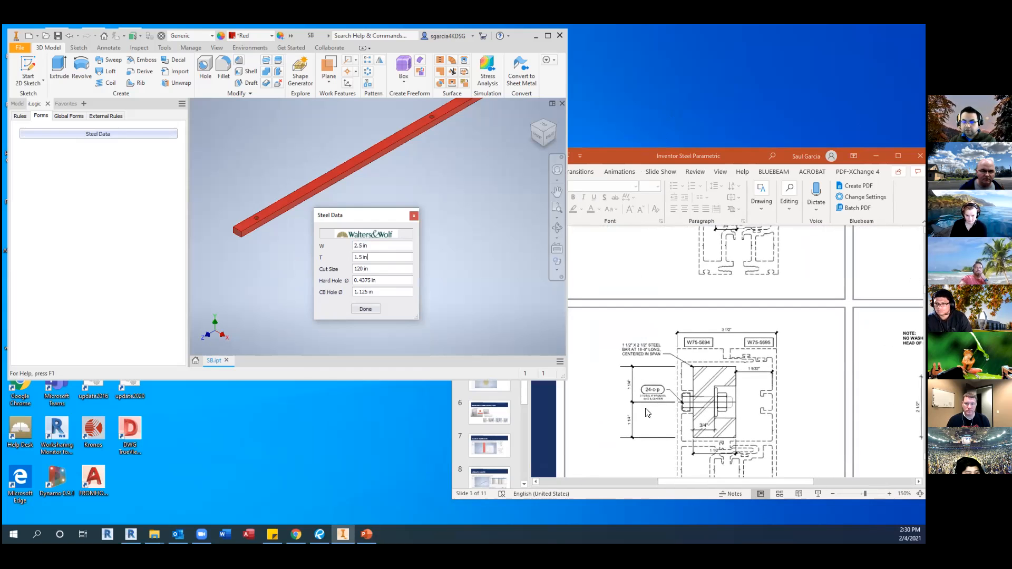
pyautogui.scroll(-1, 680, 424)
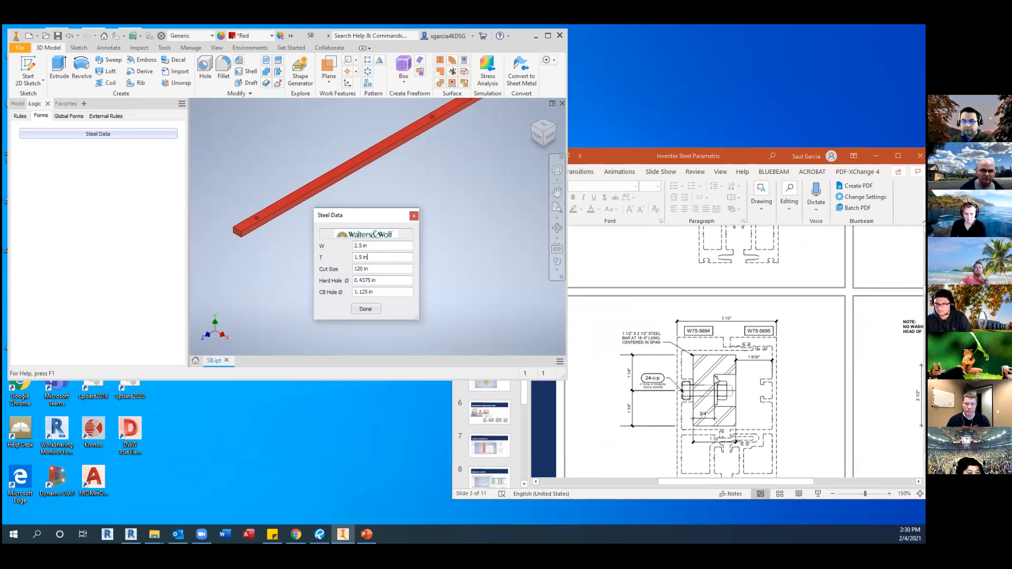
# Set the bar thickness T to 0.75 in in the Steel Data form, check the thinner bar, and move the form clear of it.
pyautogui.click(362, 257)
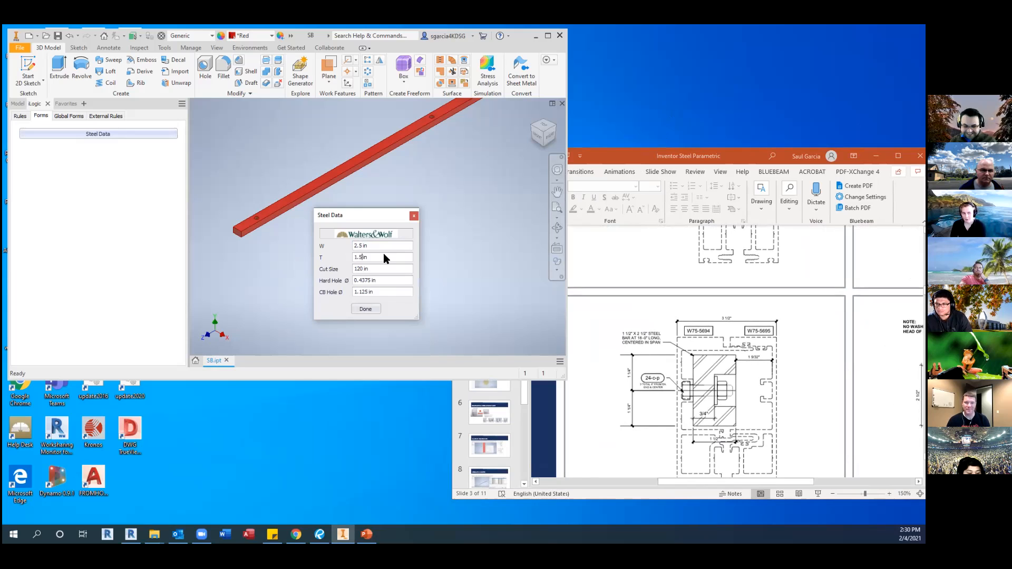
pyautogui.write('0.')
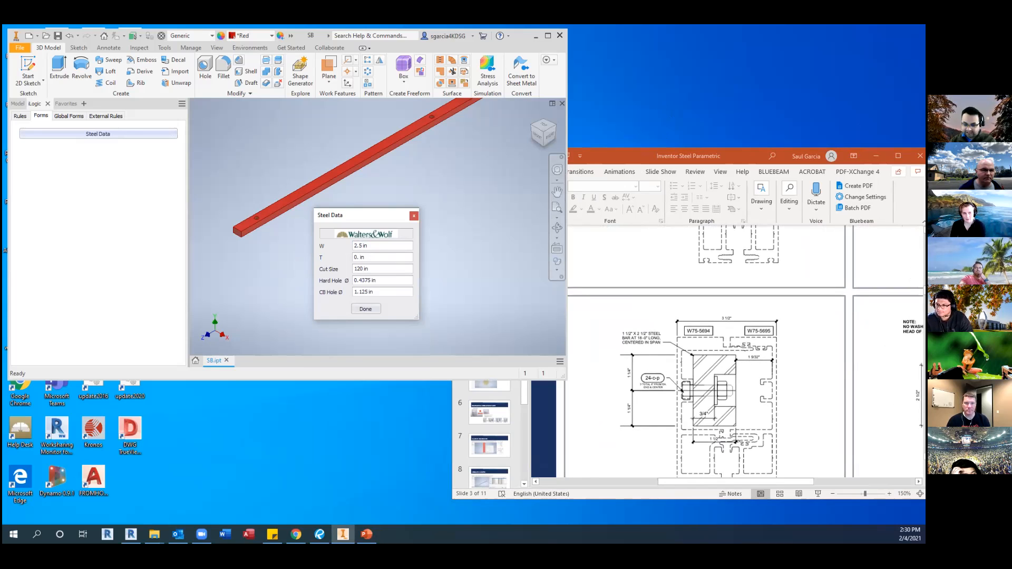
pyautogui.click(380, 280)
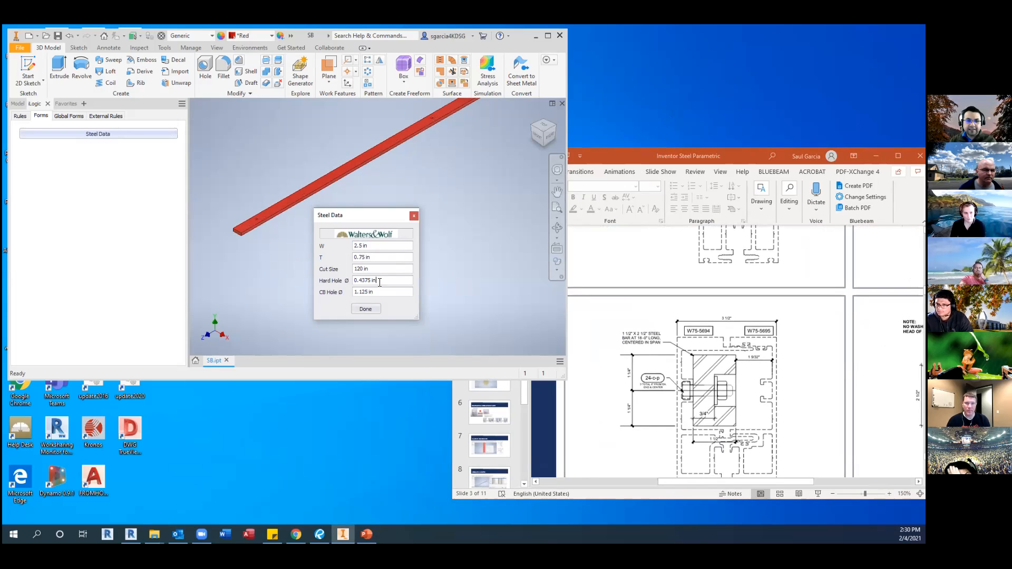
pyautogui.scroll(5, 260, 222)
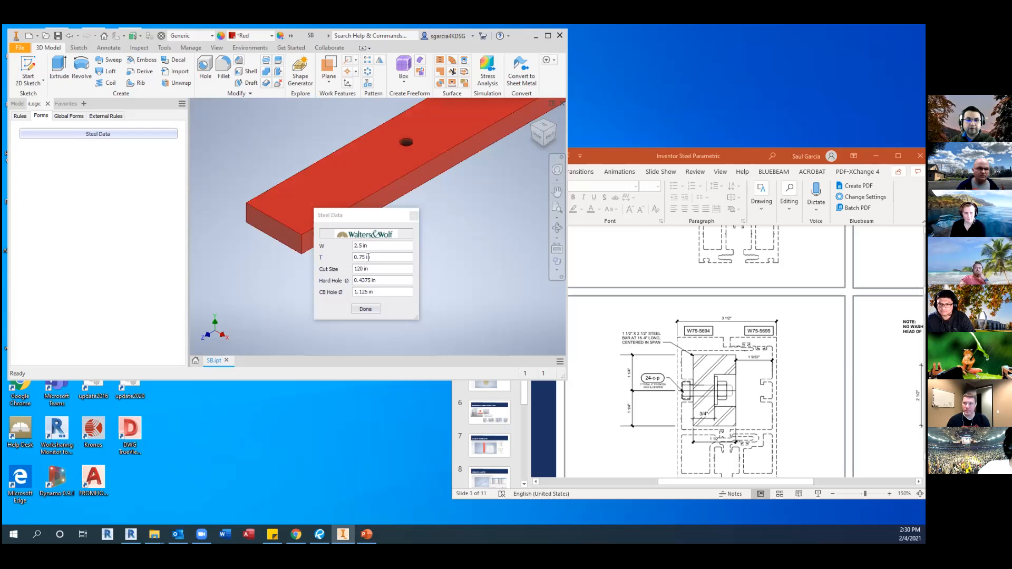
pyautogui.moveTo(351, 215); pyautogui.dragTo(433, 226)
# Review the available ways to save the part under another name or as a copy, without saving.
pyautogui.click(19, 47)
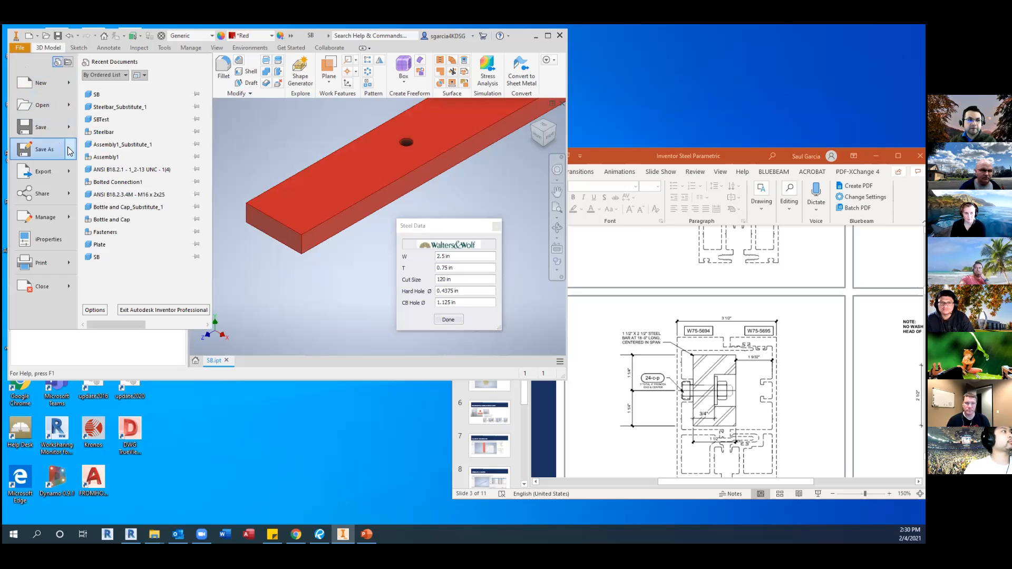
pyautogui.moveTo(69, 151)
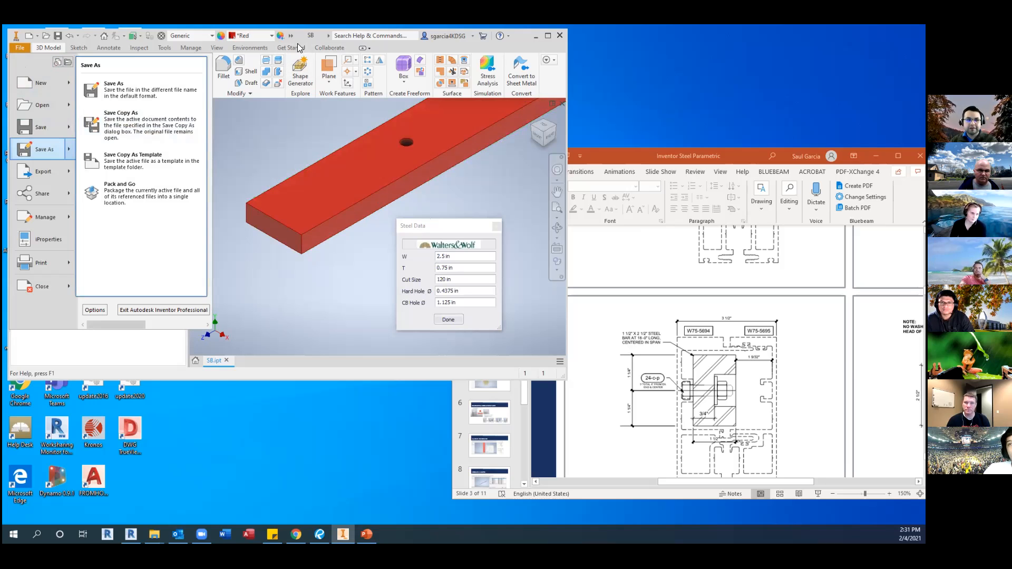
pyautogui.press('Escape')
# Maximize the Inventor window, move the Steel Data form off the model, and look through the environment and management tools.
pyautogui.click(548, 36)
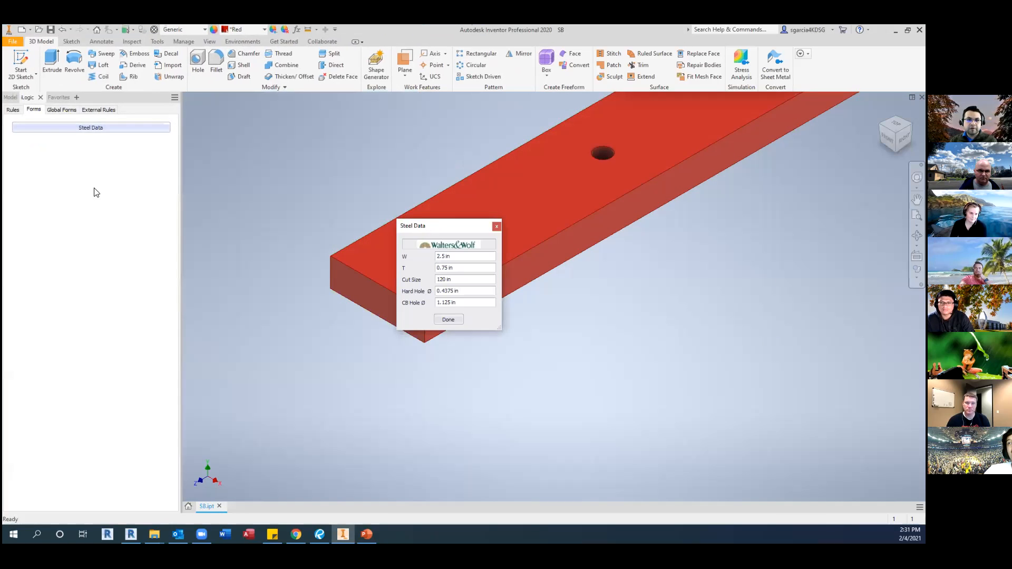
pyautogui.moveTo(433, 226); pyautogui.dragTo(97, 191)
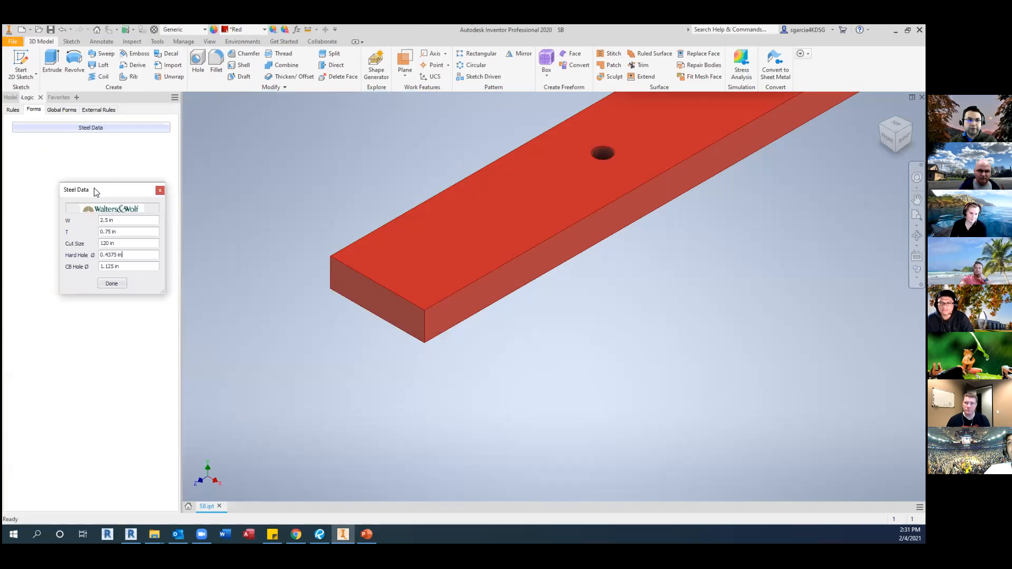
pyautogui.click(240, 42)
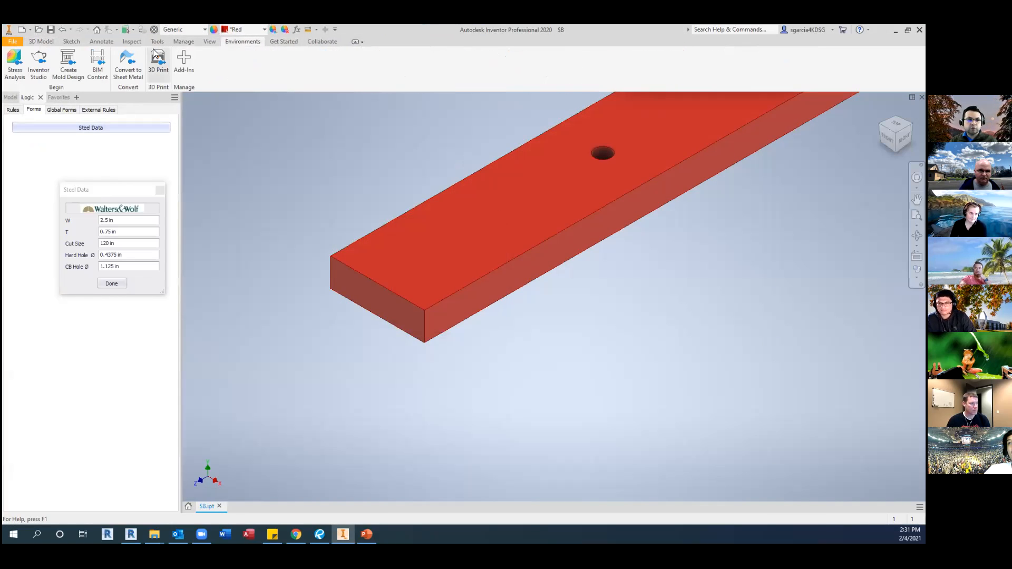
pyautogui.click(185, 42)
pyautogui.click(243, 41)
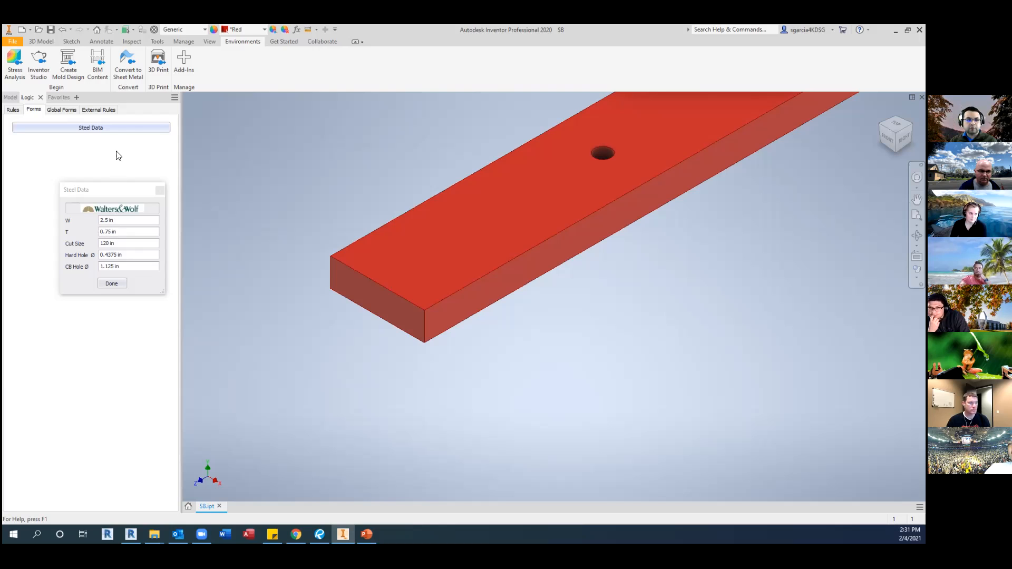
# Author the steel bar as a building component in BIM Content, keeping the ViewCube orientation and the Standard family type name.
pyautogui.click(98, 63)
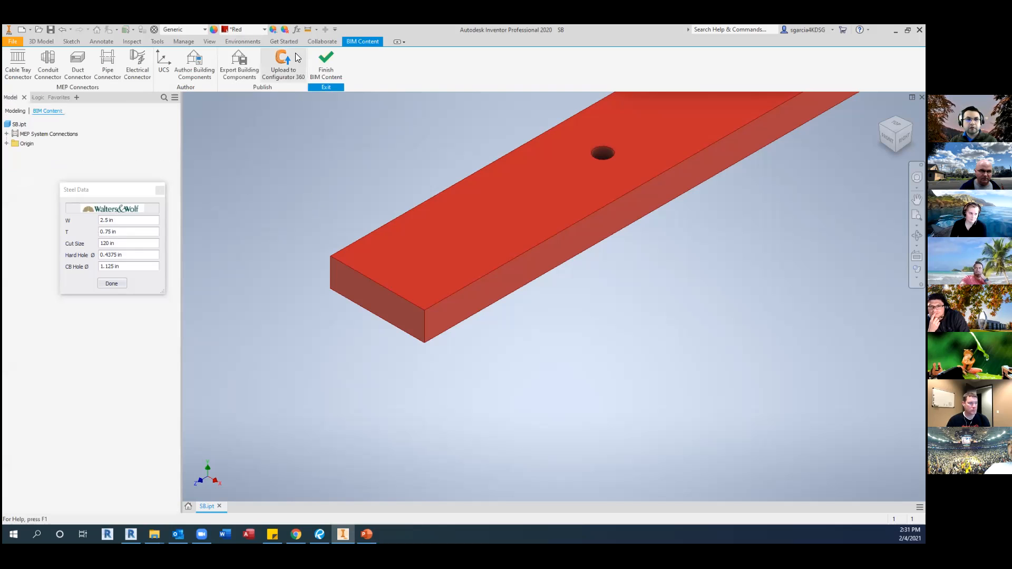
pyautogui.click(203, 62)
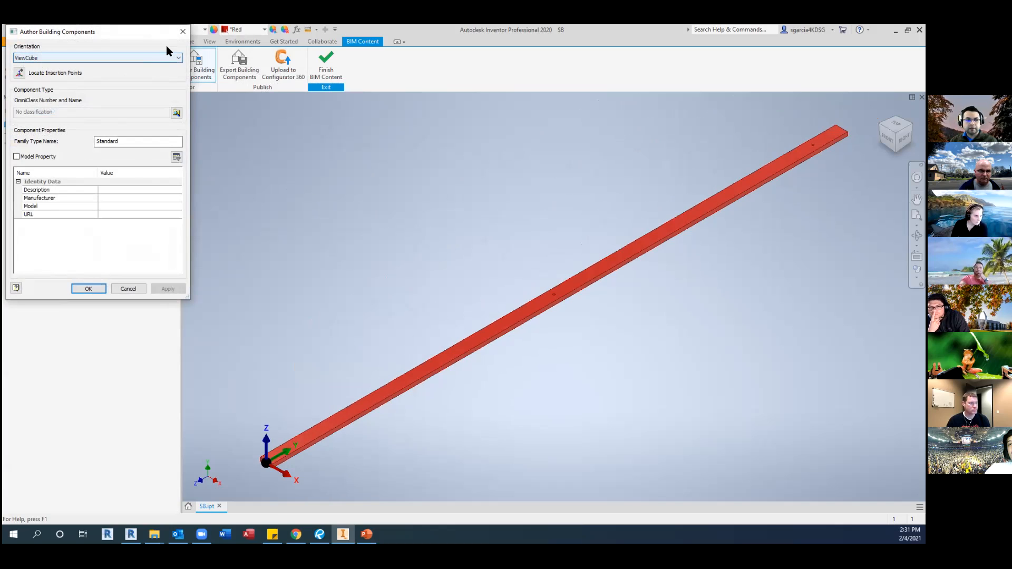
pyautogui.click(91, 287)
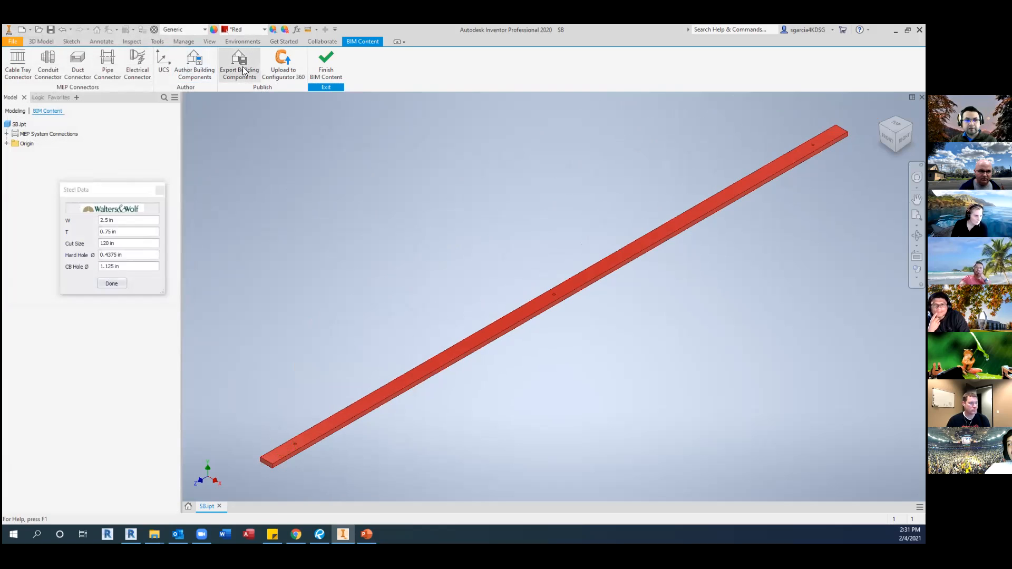
# Export the bar as the Revit family SB21234 in the Presentation folder, skip the translation report and finish BIM Content.
pyautogui.click(244, 70)
pyautogui.click(465, 399)
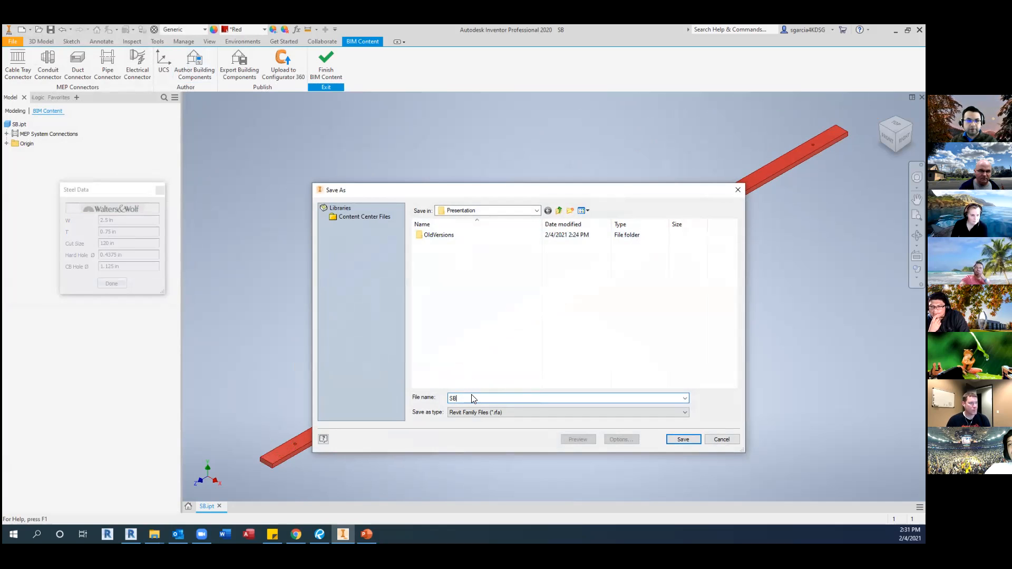
pyautogui.write('21234')
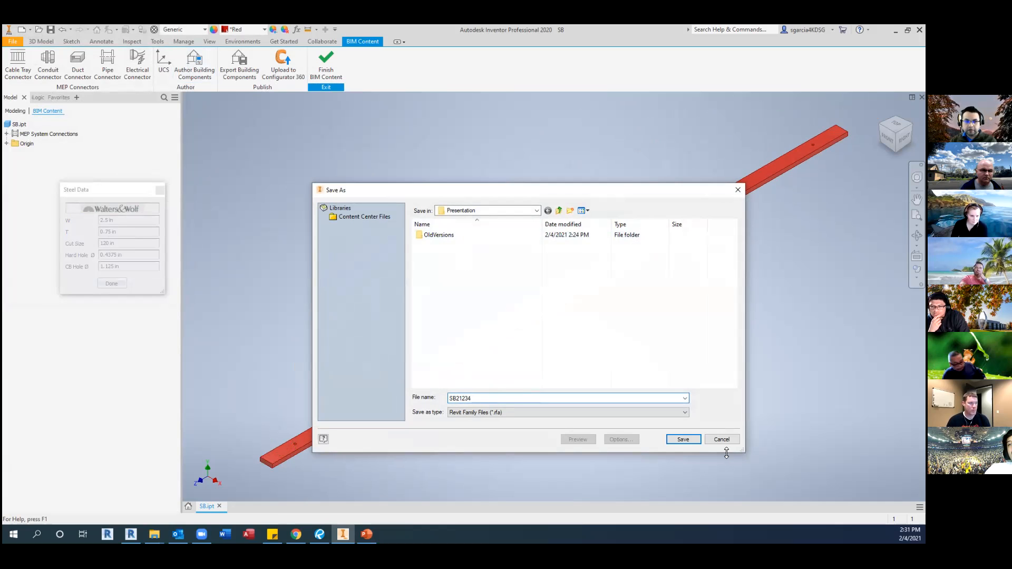
pyautogui.click(683, 438)
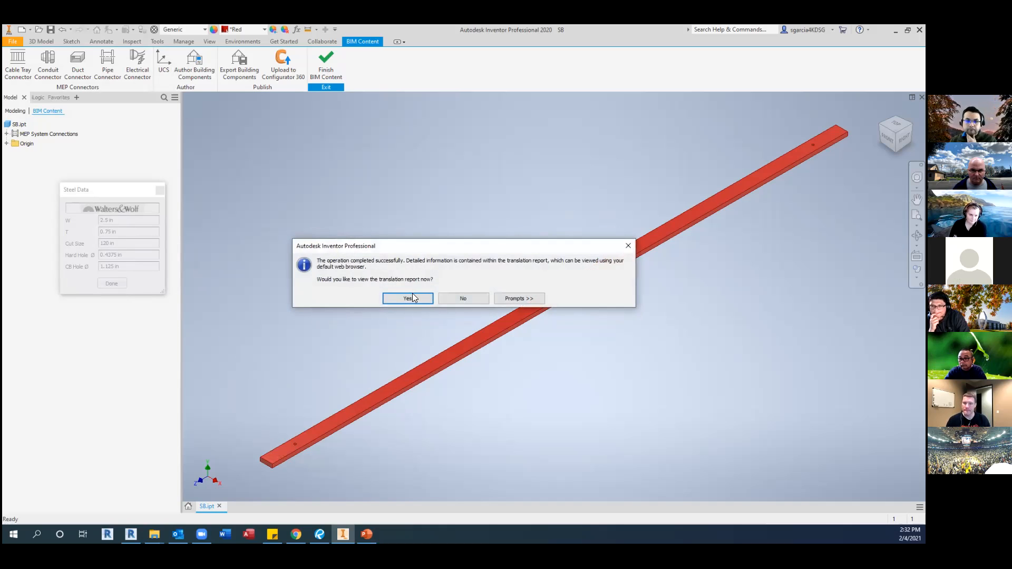
pyautogui.click(477, 300)
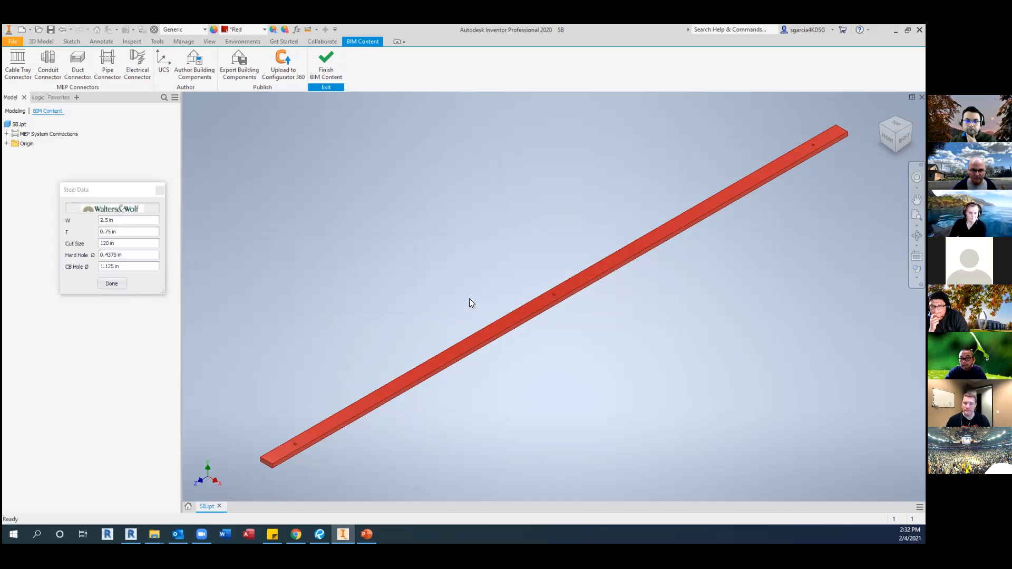
pyautogui.click(324, 74)
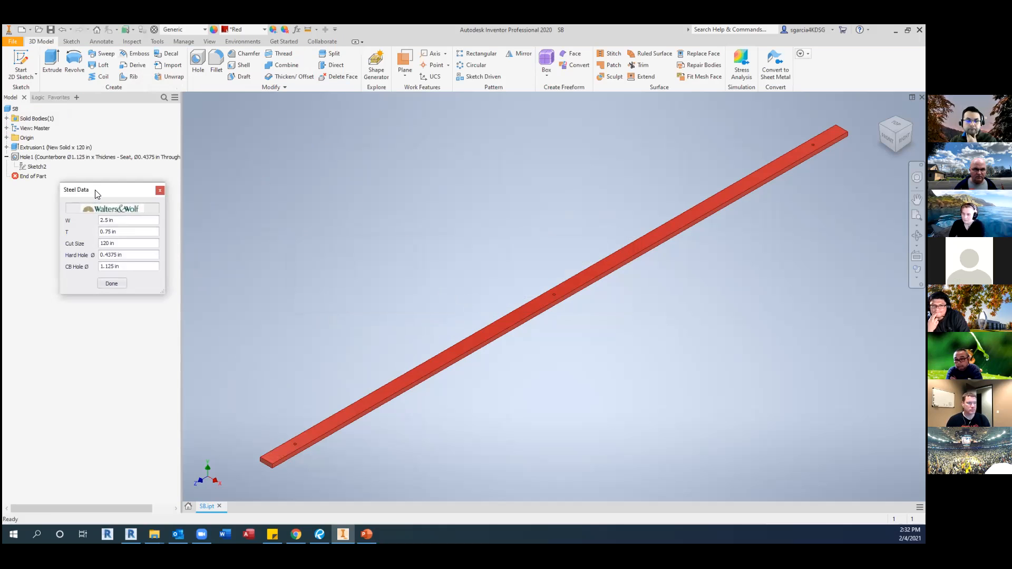
# Close the Steel Data form and show the part's iLogic browser.
pyautogui.moveTo(97, 194); pyautogui.dragTo(222, 200)
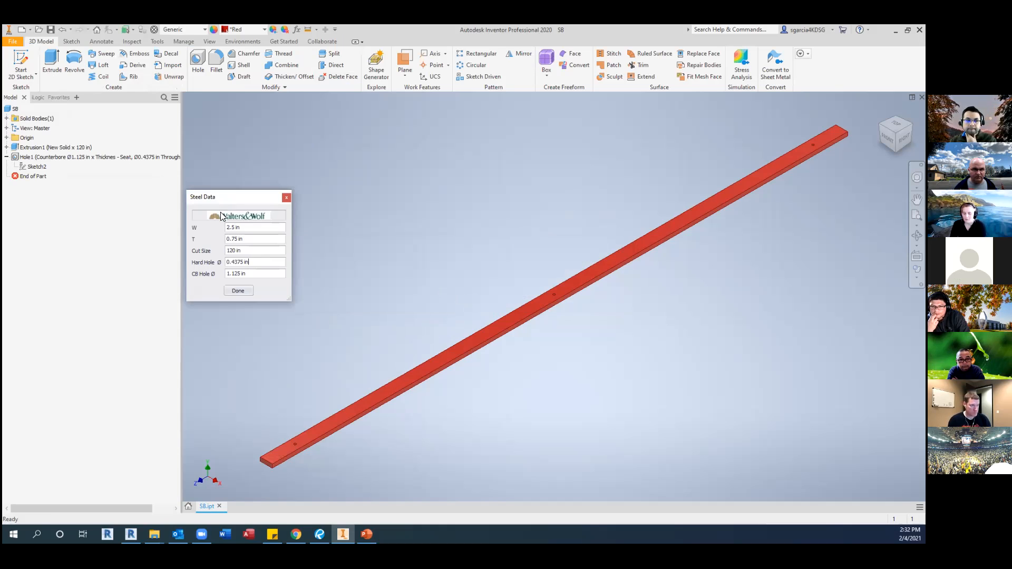
pyautogui.click(285, 197)
pyautogui.click(39, 99)
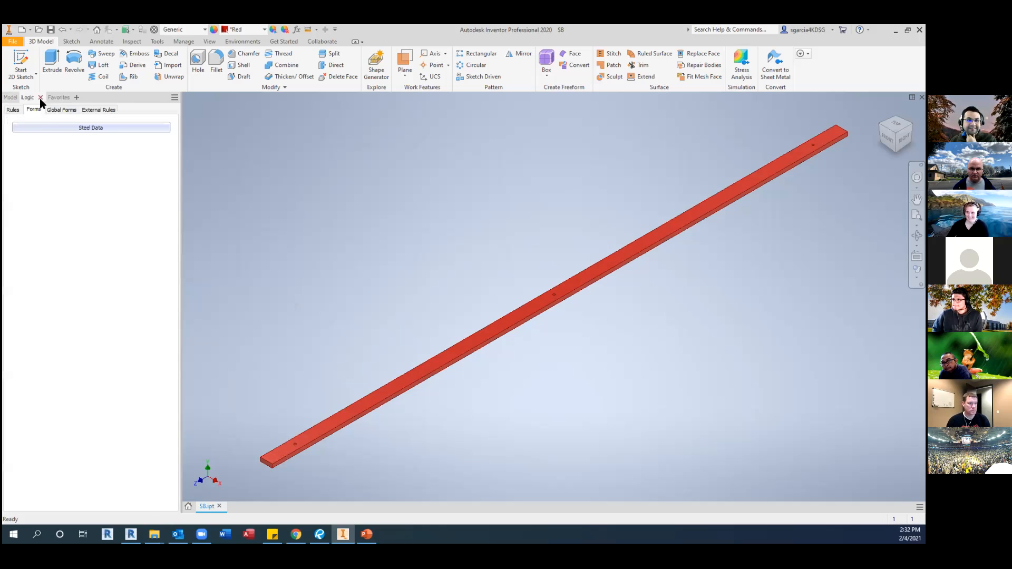
# Create a new iLogic rule named EXcel in the SB part.
pyautogui.click(15, 111)
pyautogui.rightClick(26, 131)
pyautogui.click(35, 211)
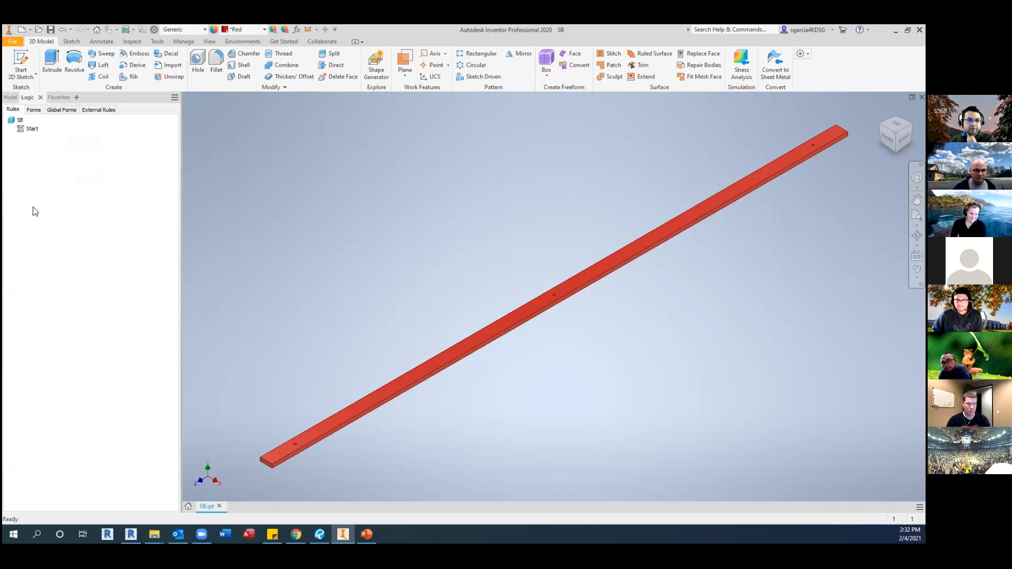
pyautogui.rightClick(37, 207)
pyautogui.click(66, 212)
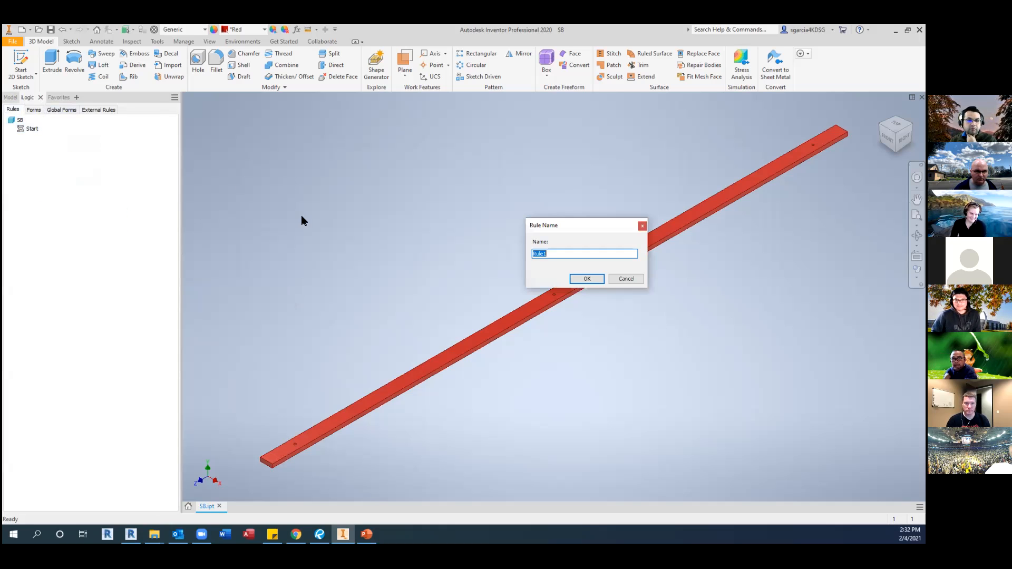
pyautogui.write('EXcel')
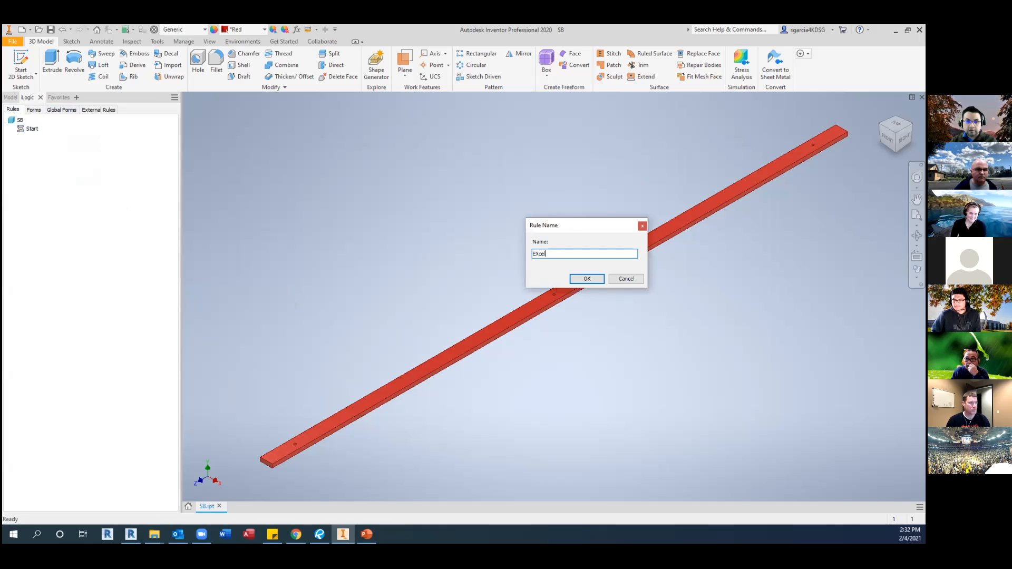
pyautogui.click(594, 279)
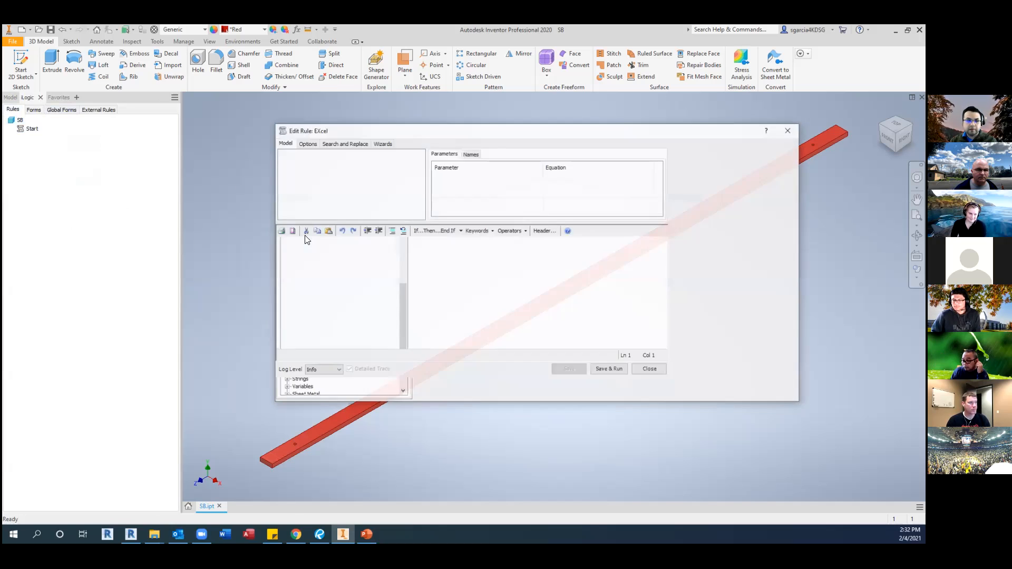
# Examine the iLogic system snippets for Excel Data Links, iProperties, Features and Parameters.
pyautogui.click(286, 202)
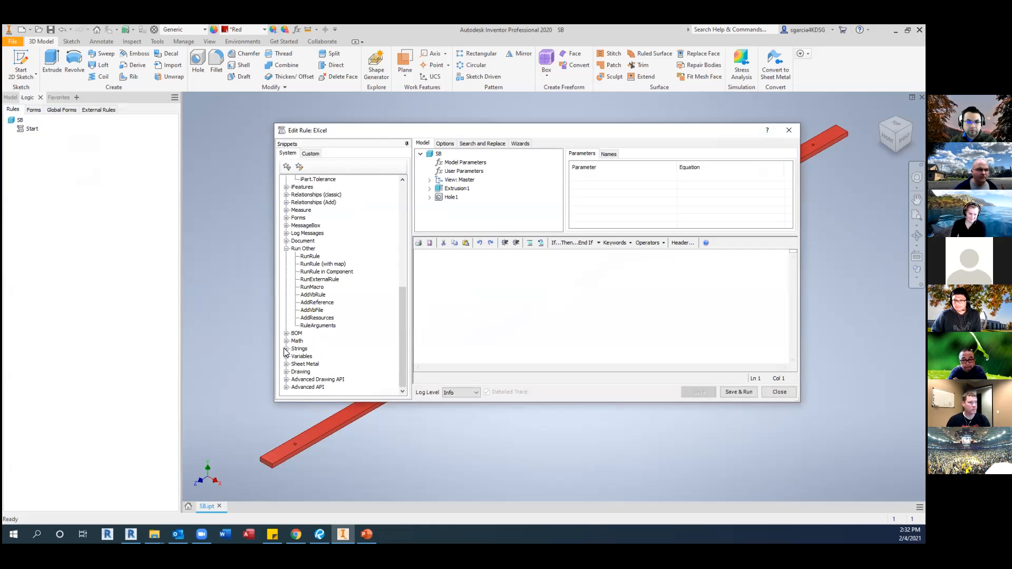
pyautogui.scroll(7, 288, 232)
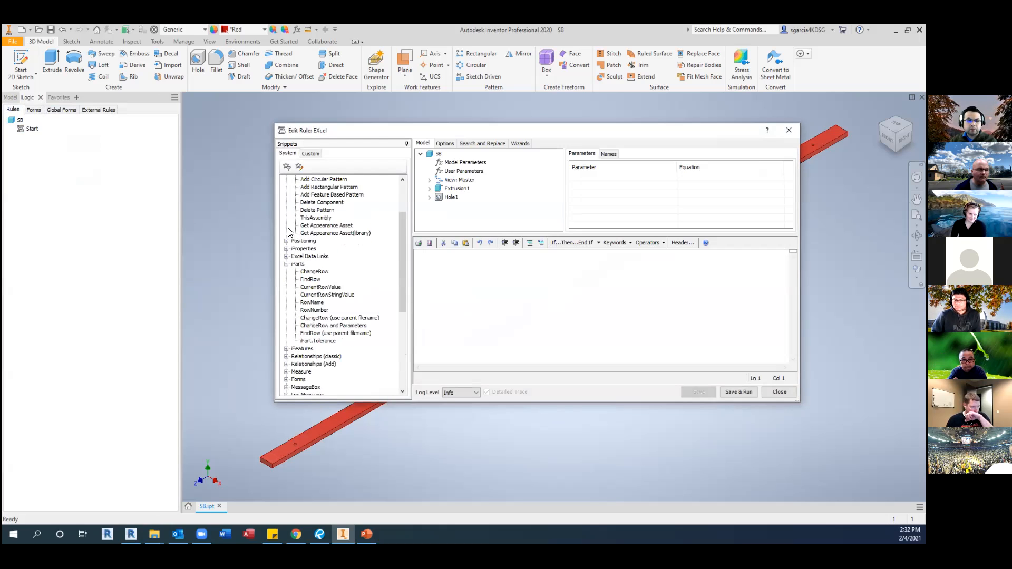
pyautogui.click(287, 257)
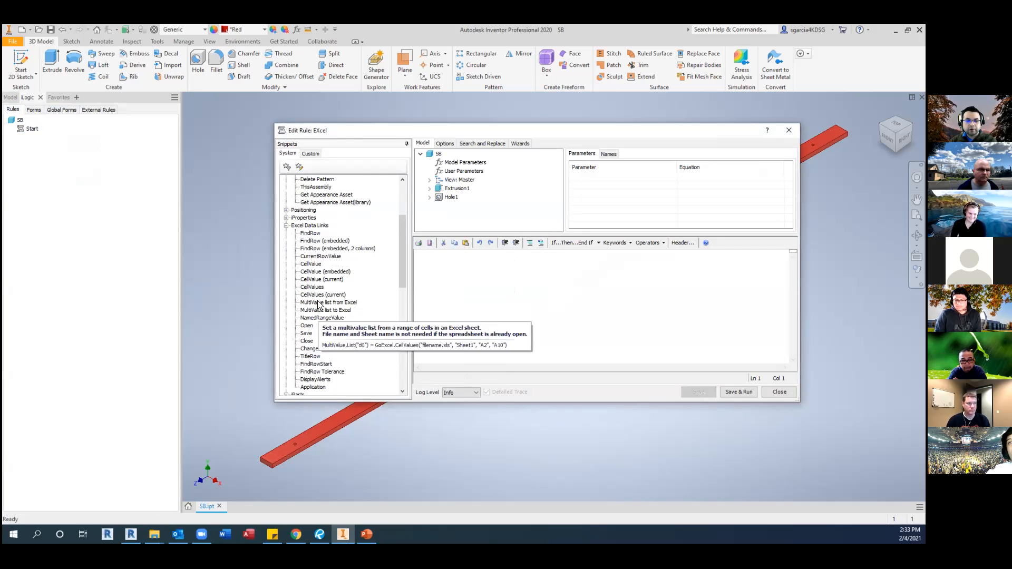
pyautogui.scroll(1, 304, 257)
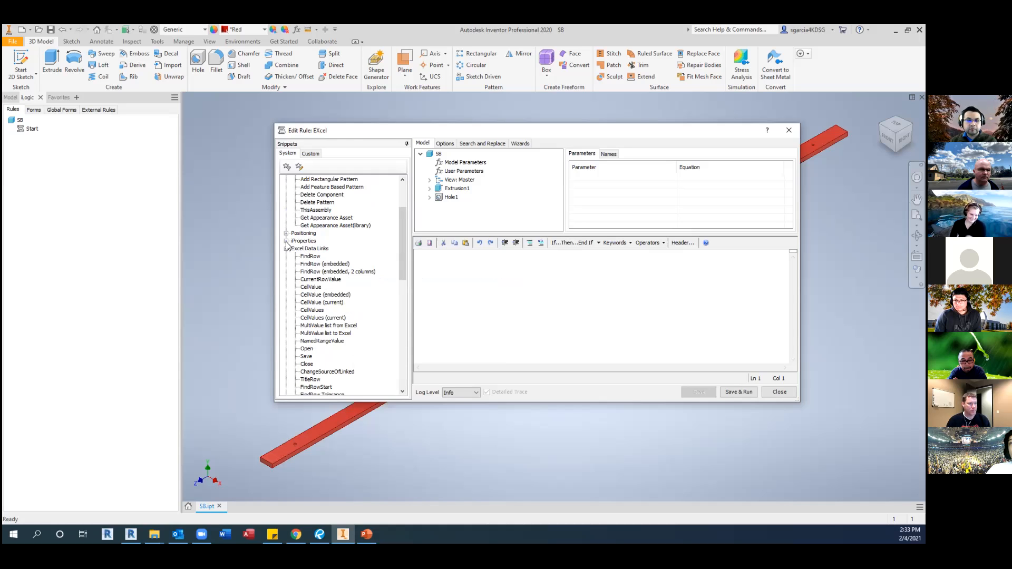
pyautogui.click(286, 241)
pyautogui.scroll(-3, 324, 300)
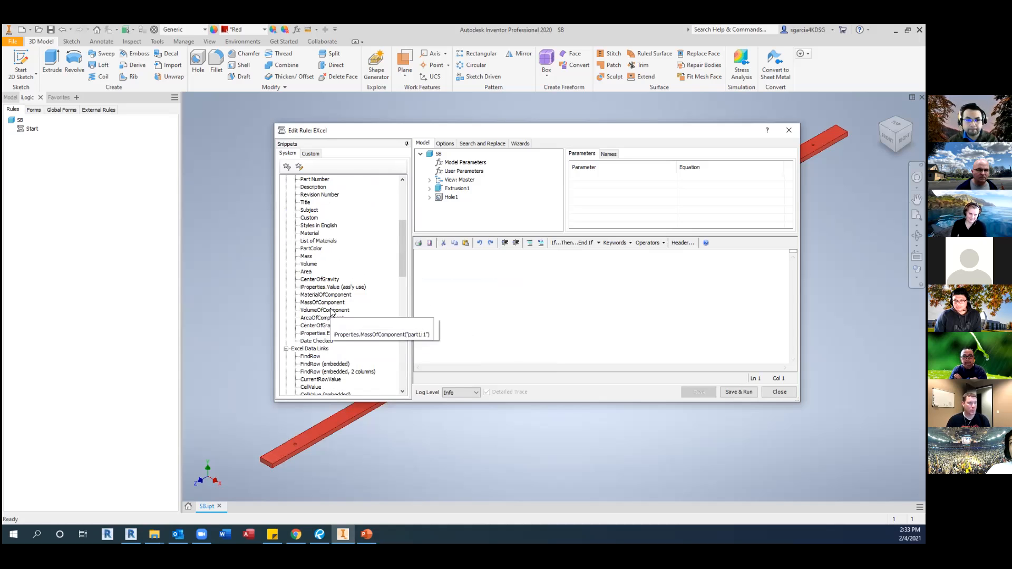
pyautogui.scroll(-3, 332, 295)
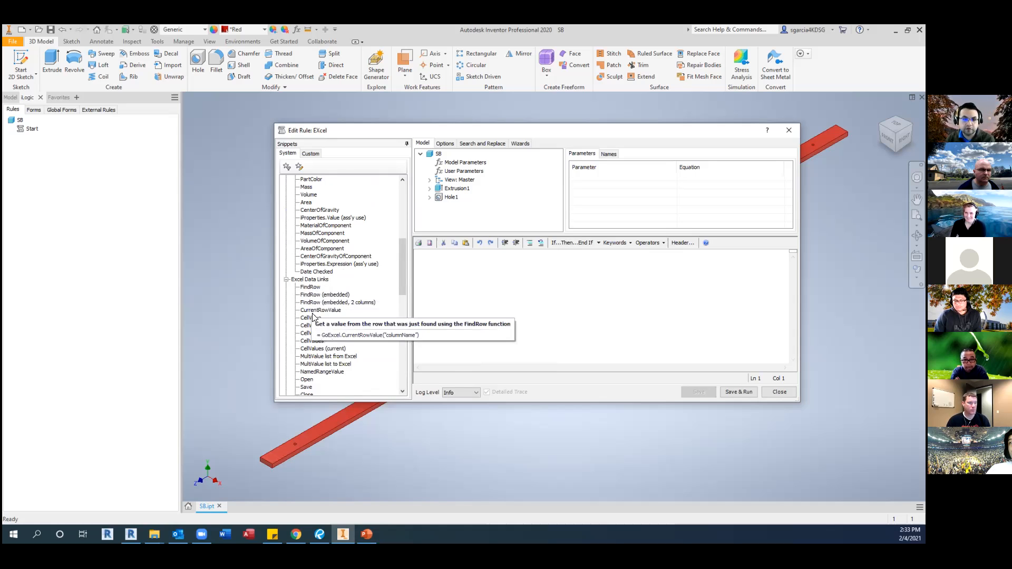
pyautogui.scroll(2, 324, 280)
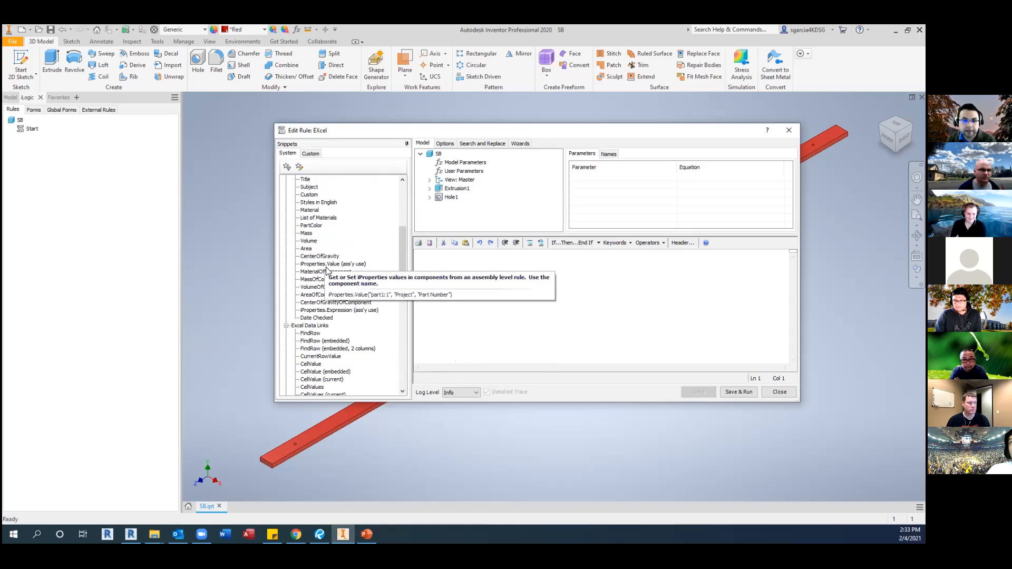
pyautogui.scroll(7, 326, 270)
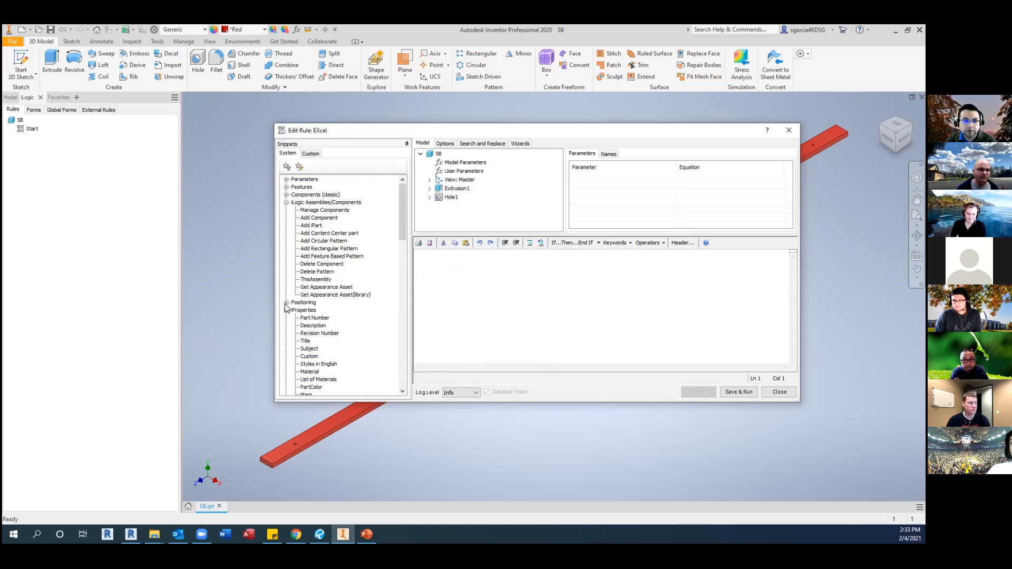
pyautogui.click(286, 188)
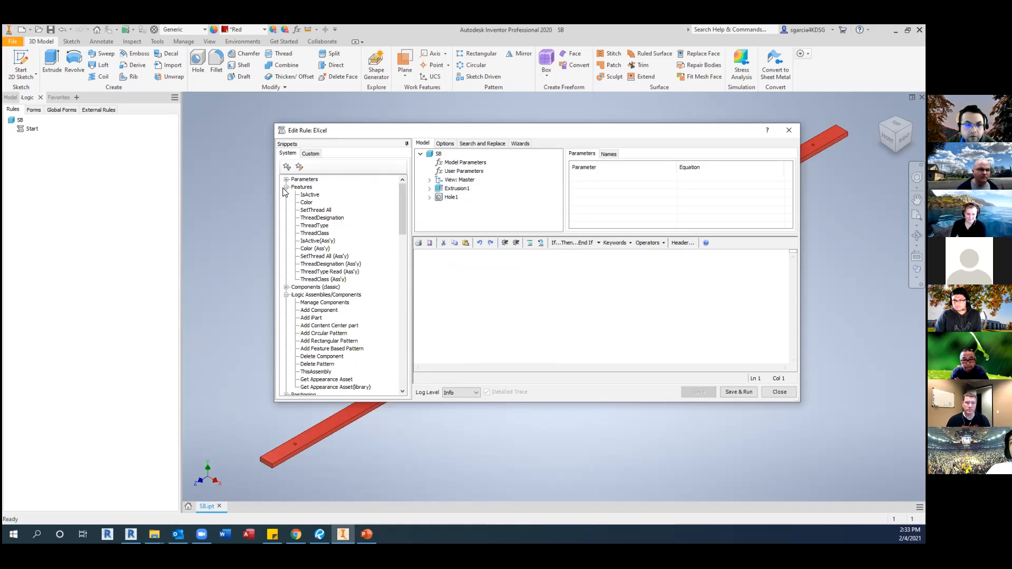
pyautogui.click(286, 179)
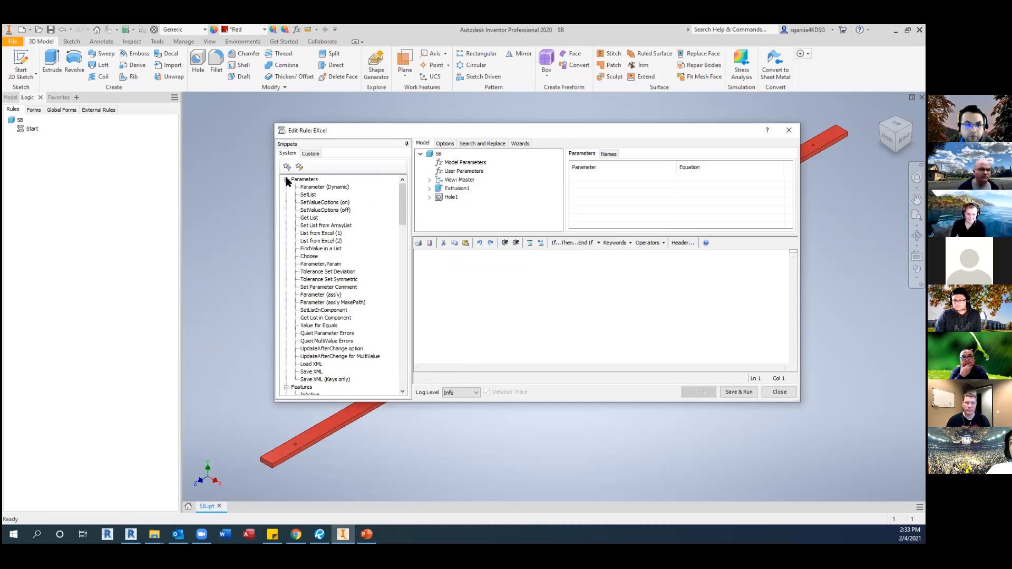
# Insert the Save XML parameter snippet into the rule, and close the rule editor without saving.
pyautogui.click(308, 373)
pyautogui.doubleClick(307, 373)
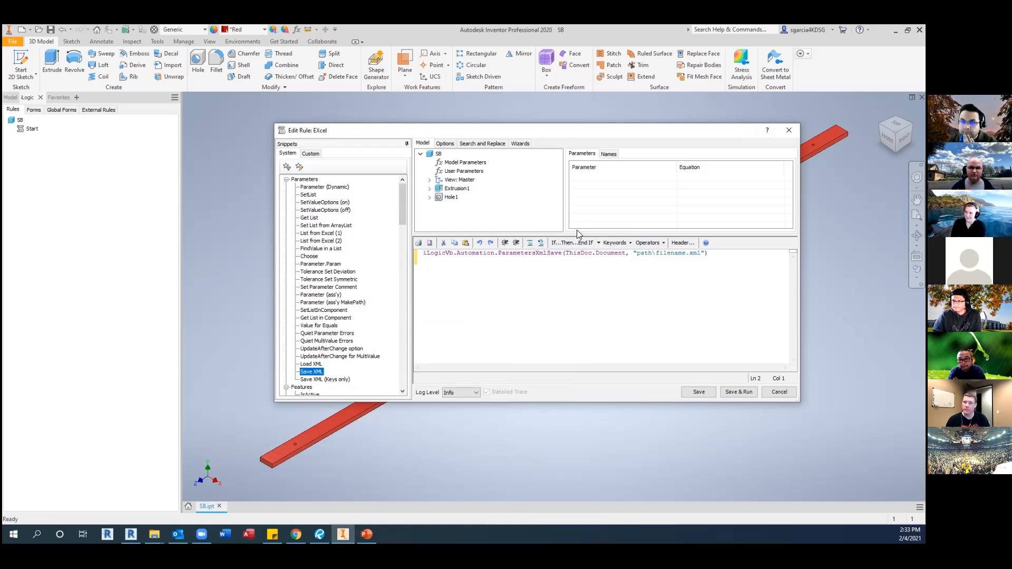
pyautogui.click(788, 133)
pyautogui.click(509, 288)
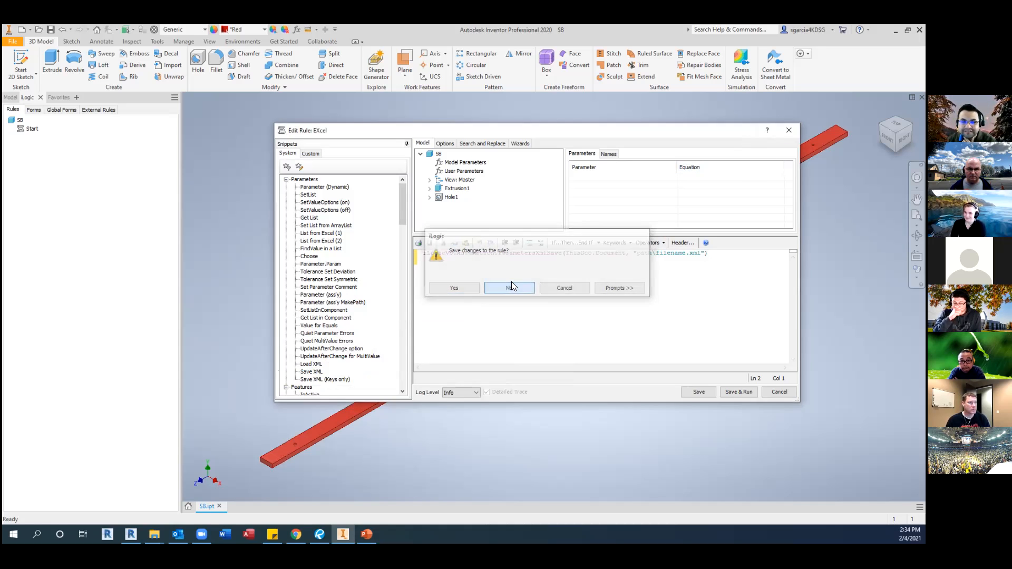
# Switch to File Explorer and open the nested Presentation folder that holds the exported family.
pyautogui.scroll(-5, 362, 244)
pyautogui.scroll(3, 368, 286)
pyautogui.moveTo(368, 286); pyautogui.dragTo(400, 272, button='middle')
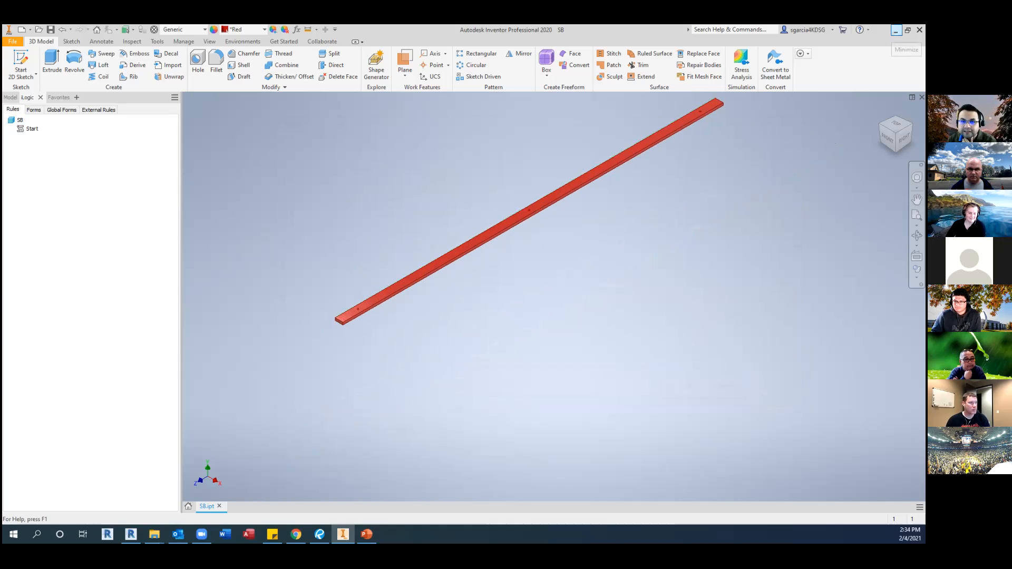
pyautogui.moveTo(153, 534)
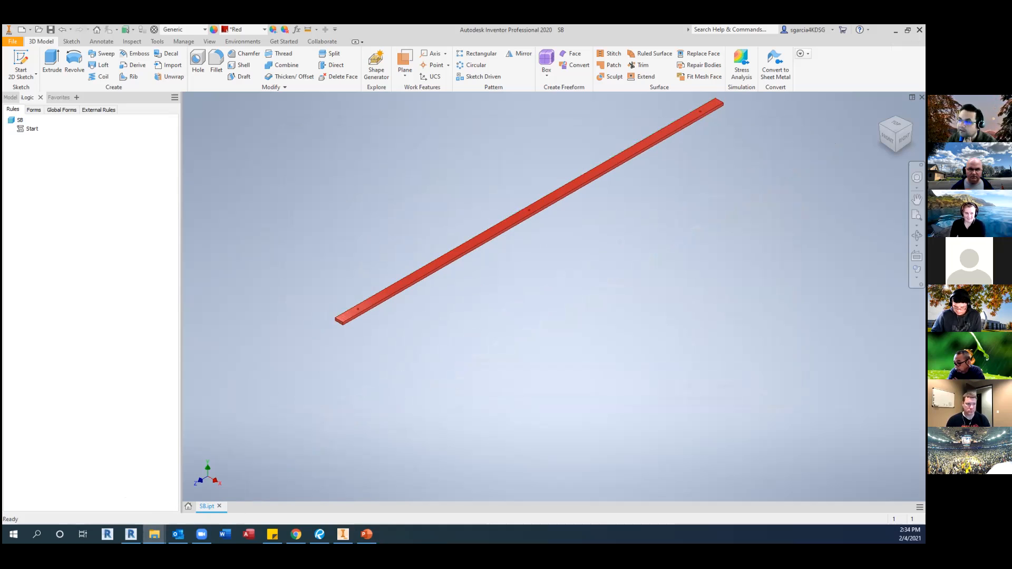
pyautogui.hotkey('alt', 'Tab')
pyautogui.click(510, 346)
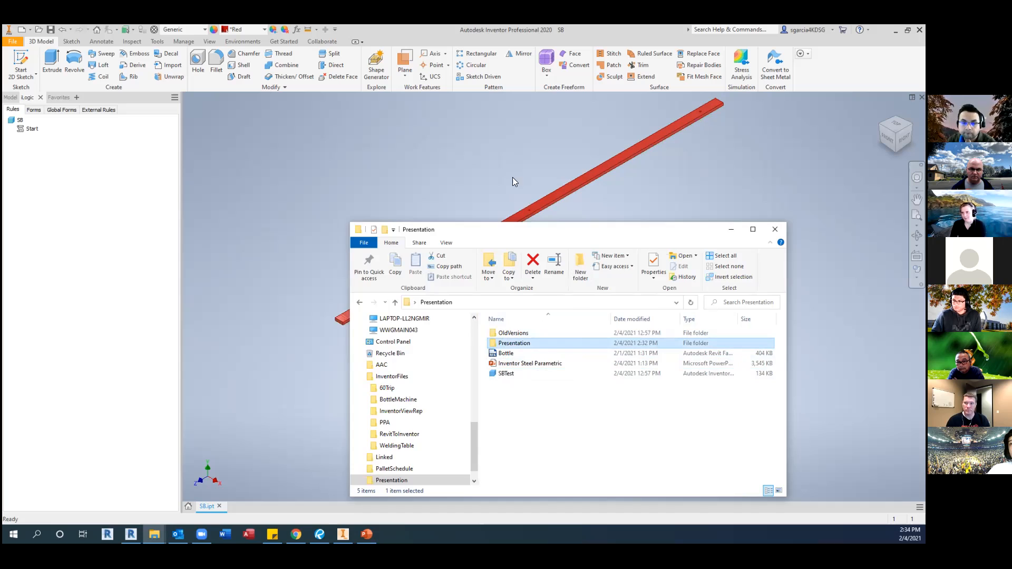
pyautogui.moveTo(562, 233); pyautogui.dragTo(513, 174)
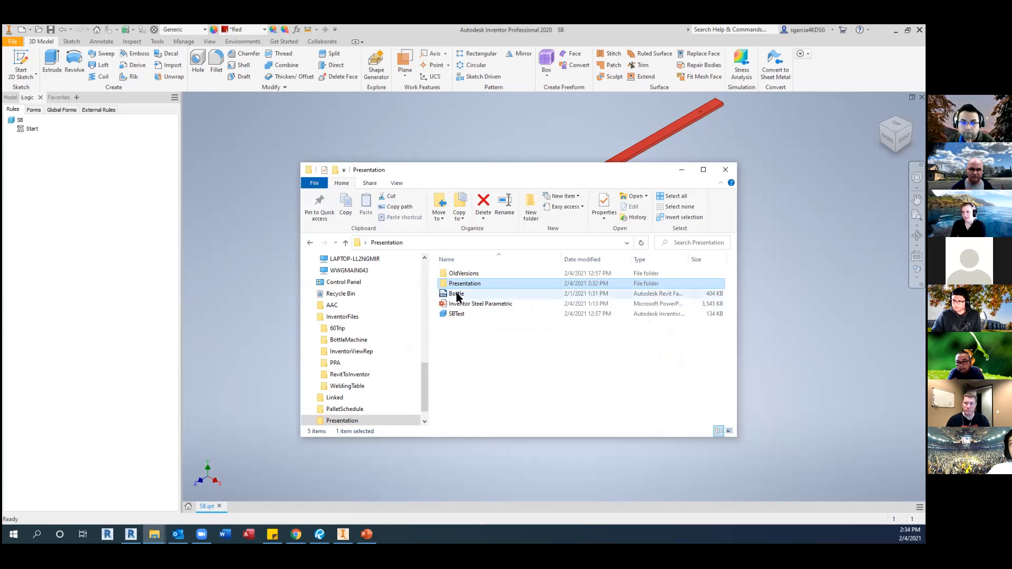
pyautogui.doubleClick(471, 285)
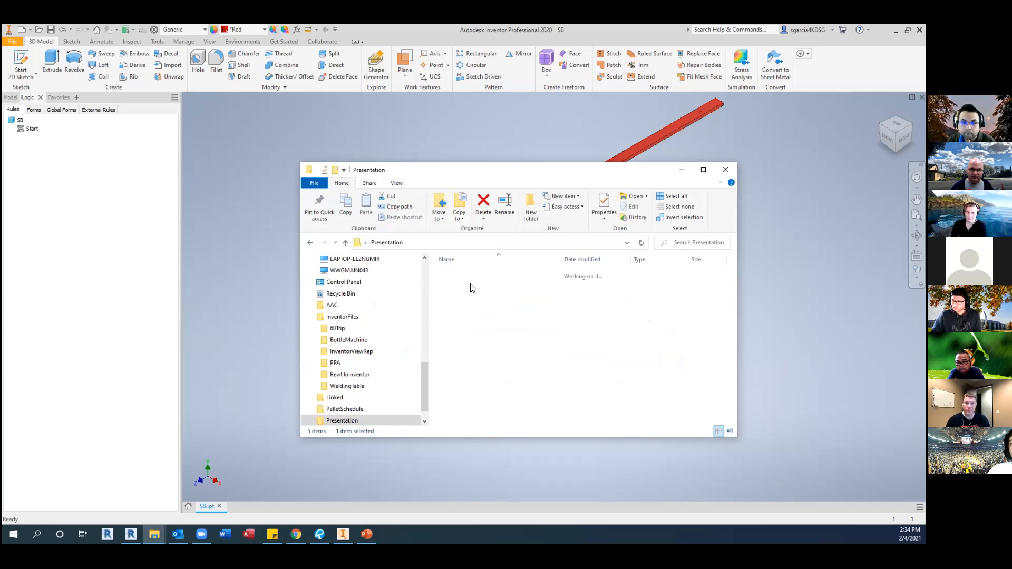
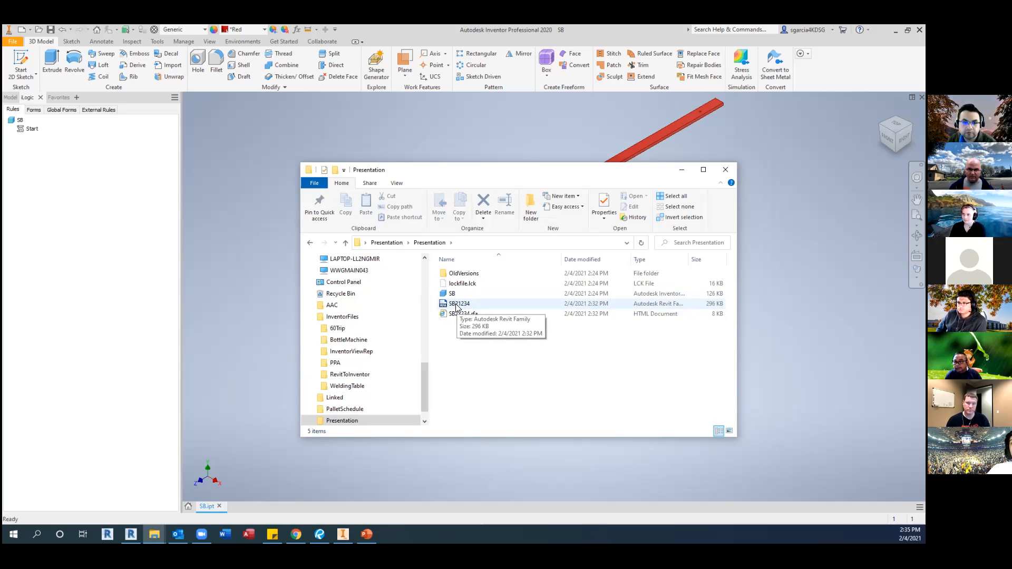
# Open the SB21234 family in Revit and change the Ref. Level plan's visual style to display the bar's red colour.
pyautogui.doubleClick(456, 306)
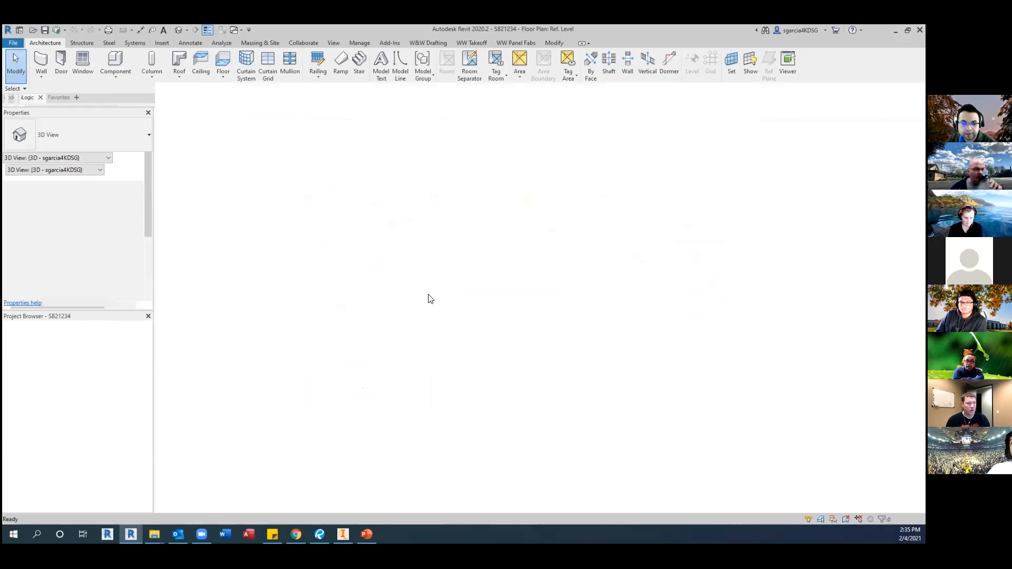
pyautogui.scroll(2, 540, 247)
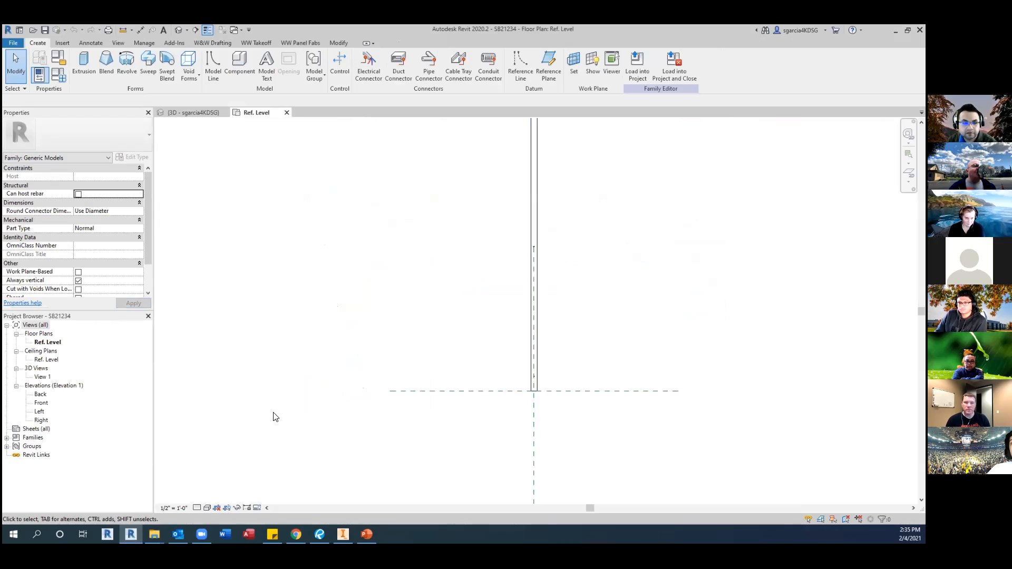
pyautogui.click(208, 508)
pyautogui.click(227, 486)
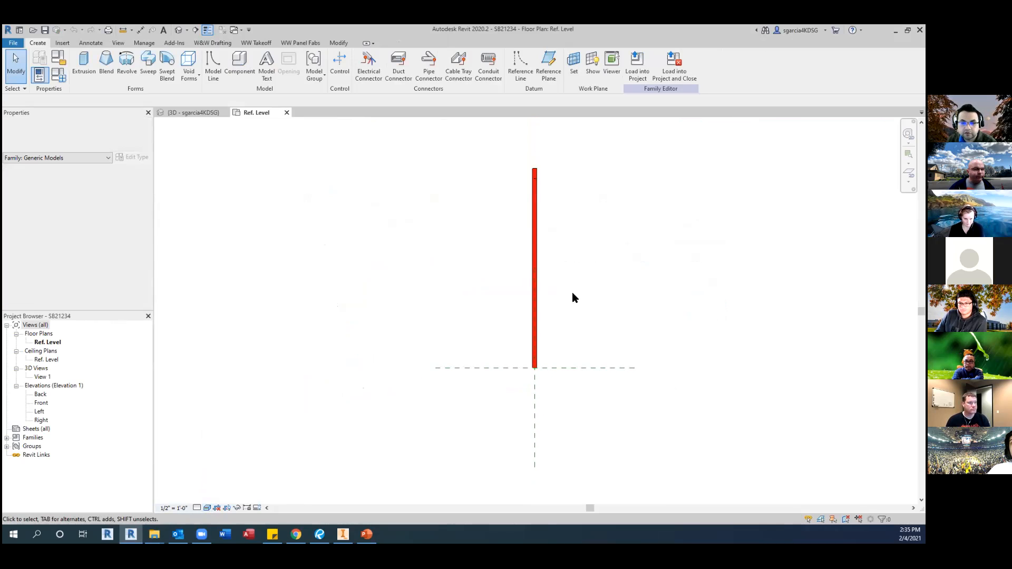
# Open the SB21234 family's default 3D view and set its visual style to Realistic to inspect the bar.
pyautogui.click(179, 30)
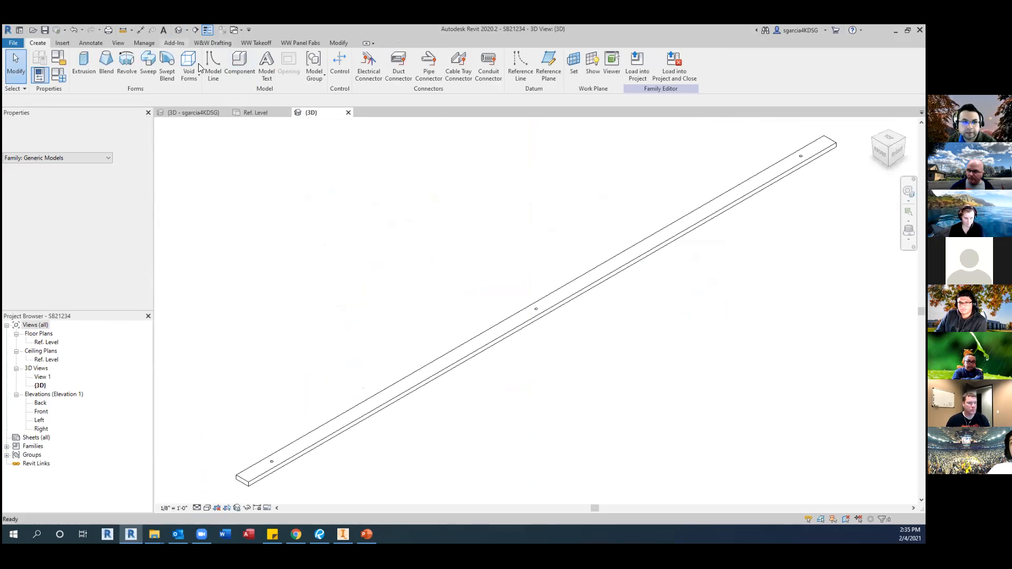
pyautogui.scroll(2, 342, 338)
pyautogui.click(206, 507)
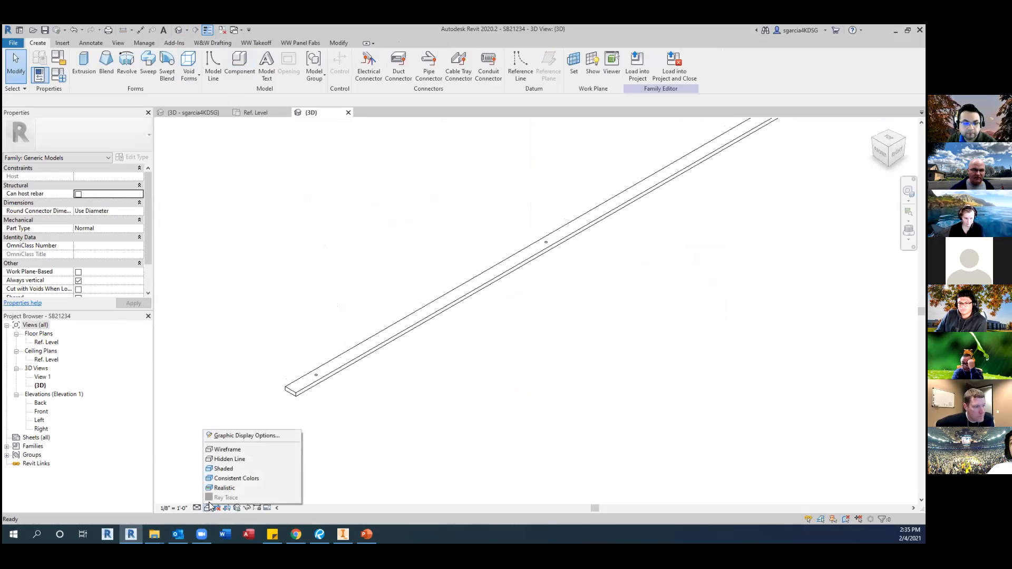
pyautogui.click(220, 487)
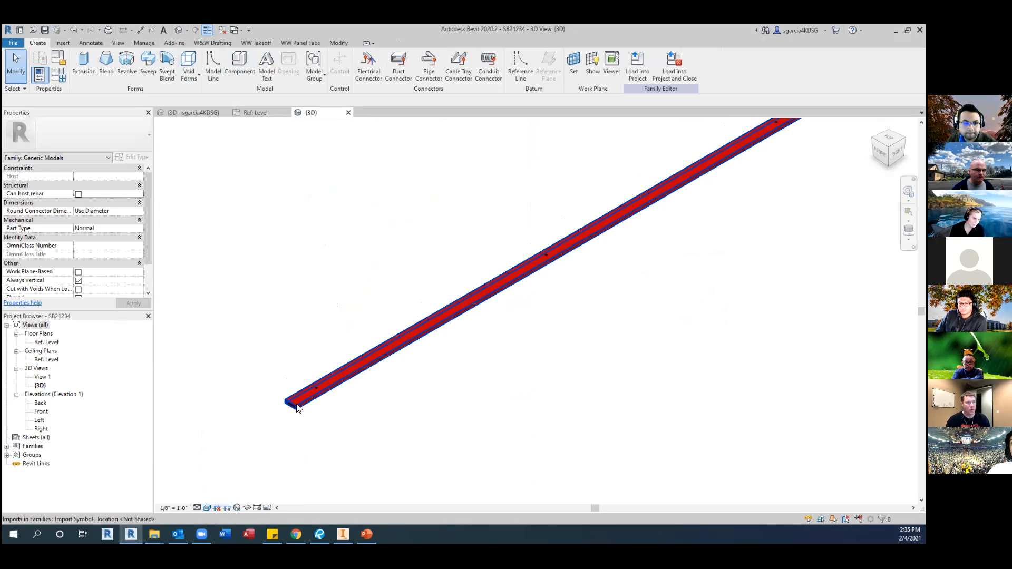
pyautogui.scroll(2, 295, 389)
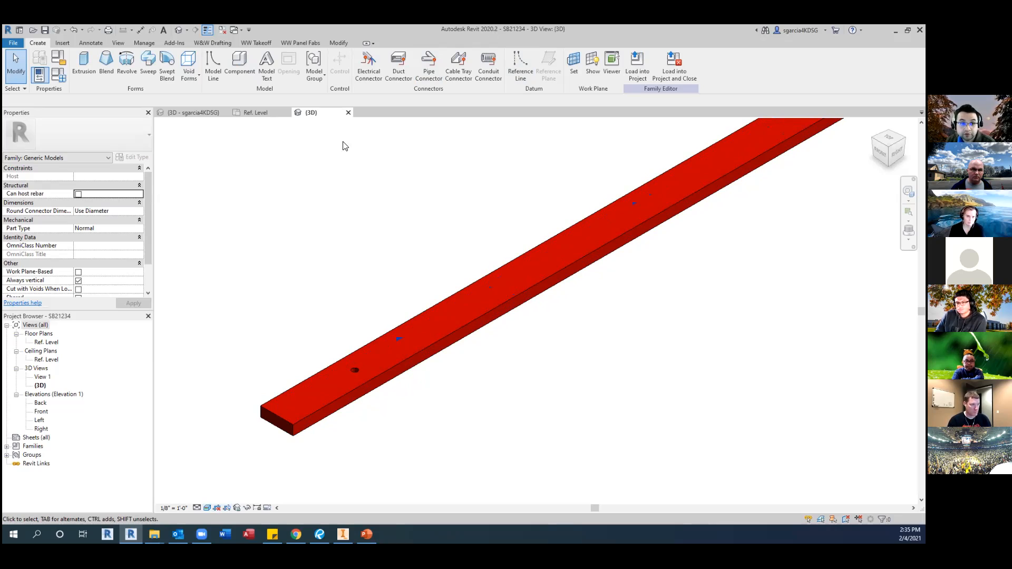
# Close the SB21234 family without saving changes and switch back to the SB part in Inventor.
pyautogui.click(348, 112)
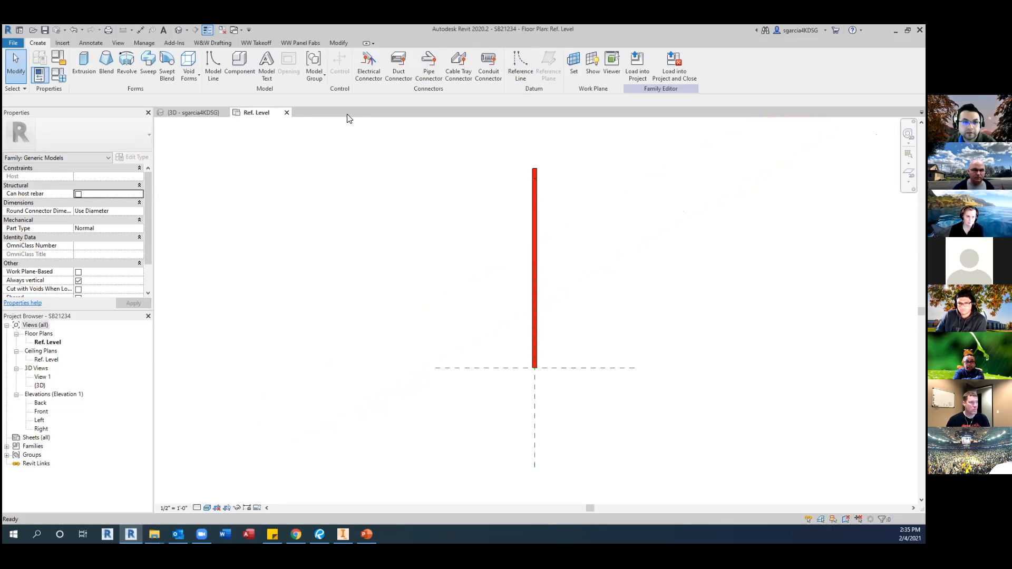
pyautogui.click(287, 112)
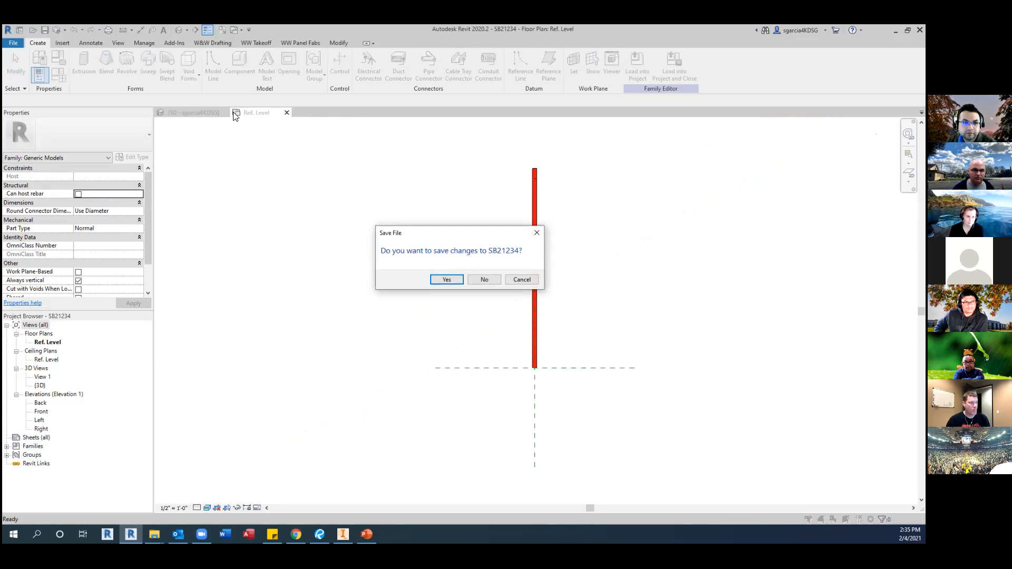
pyautogui.click(483, 280)
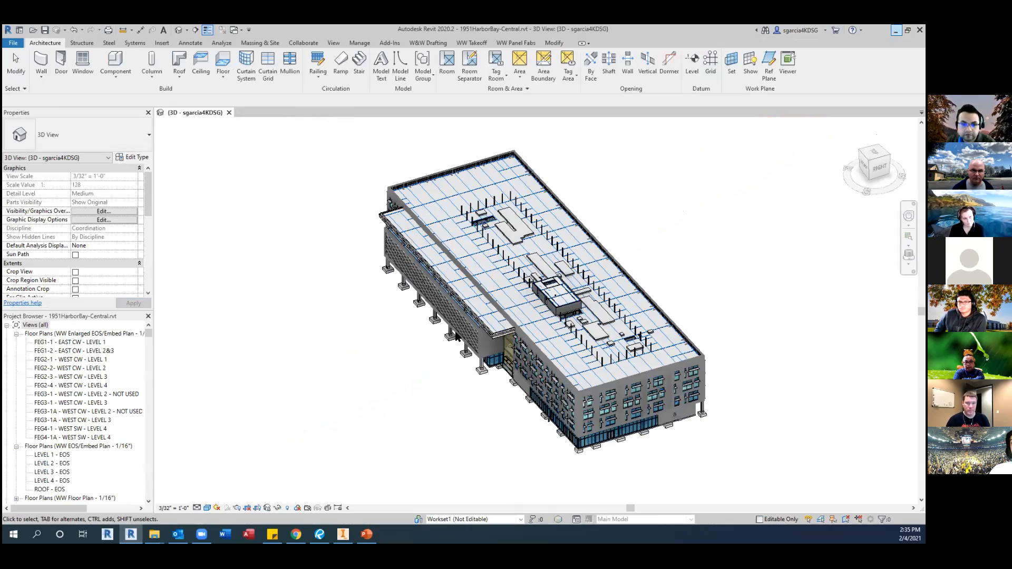
pyautogui.click(896, 30)
pyautogui.click(683, 169)
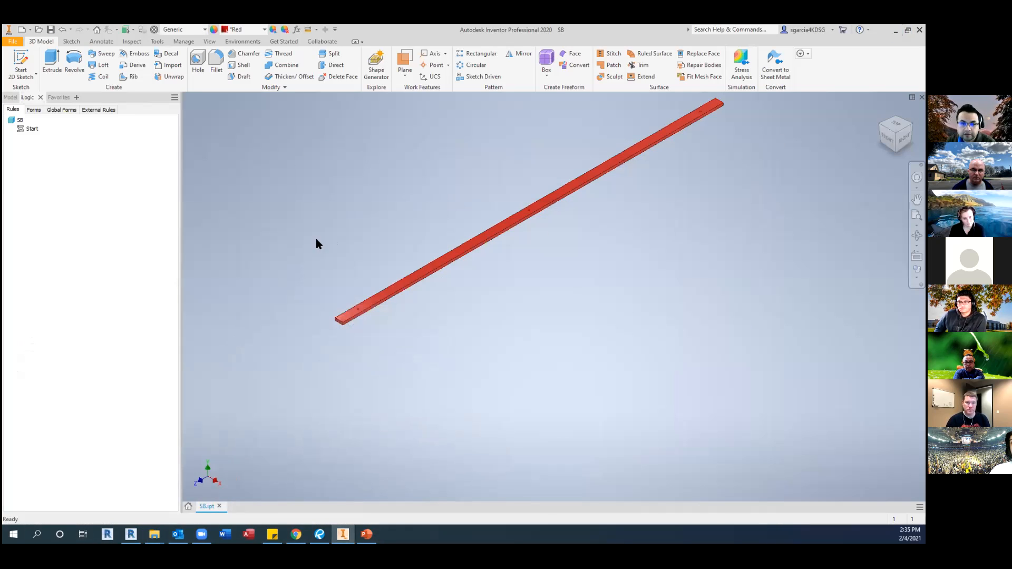
# Set the bar's thickness T to 1.5 in in the Steel Data form, check the bar's end, and close the form.
pyautogui.click(40, 111)
pyautogui.click(53, 127)
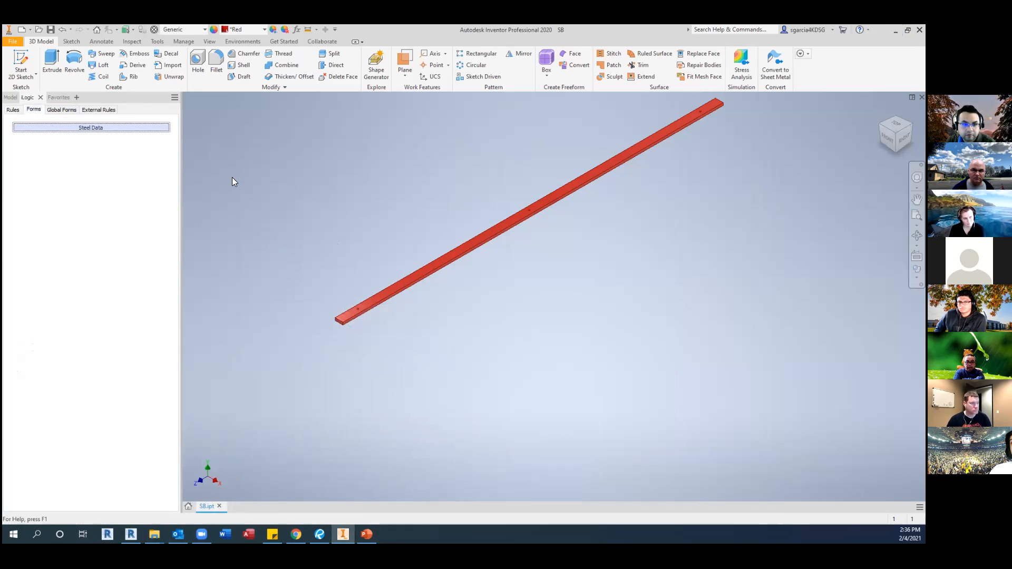
pyautogui.doubleClick(235, 239)
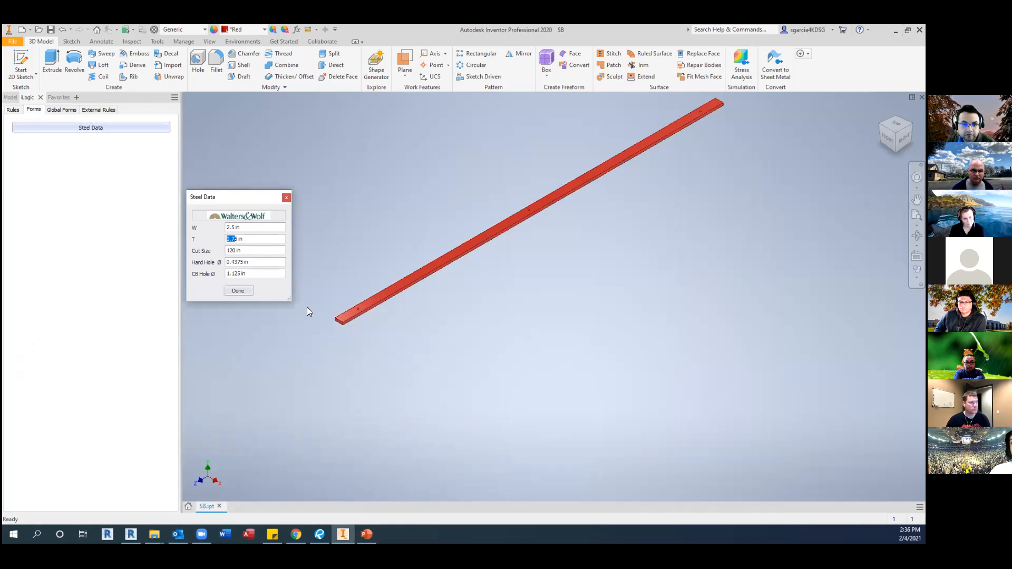
pyautogui.scroll(6, 307, 309)
pyautogui.moveTo(555, 326); pyautogui.dragTo(509, 321, button='middle')
pyautogui.click(234, 238)
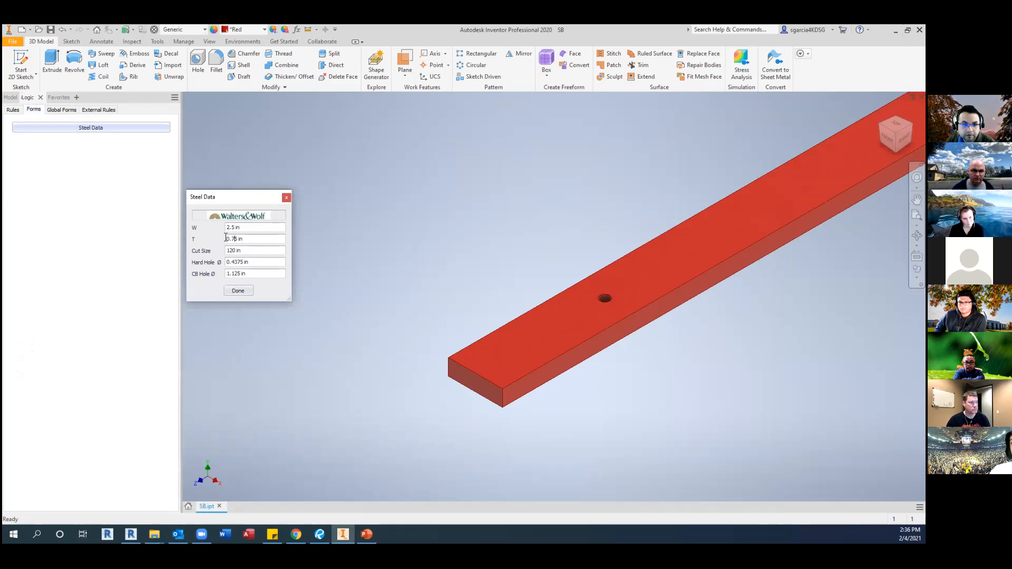
pyautogui.write('1.35')
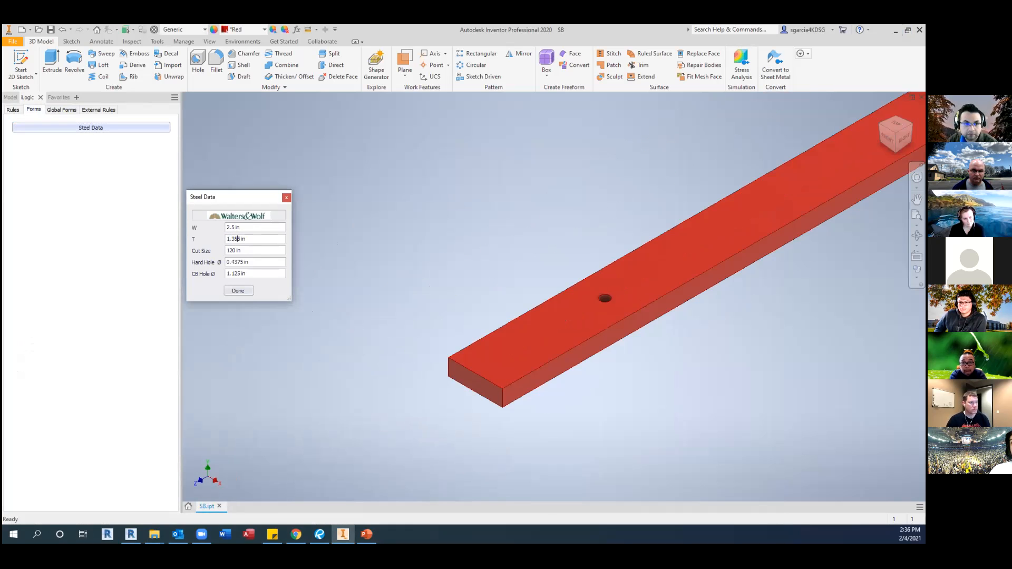
pyautogui.press('BackSpace')
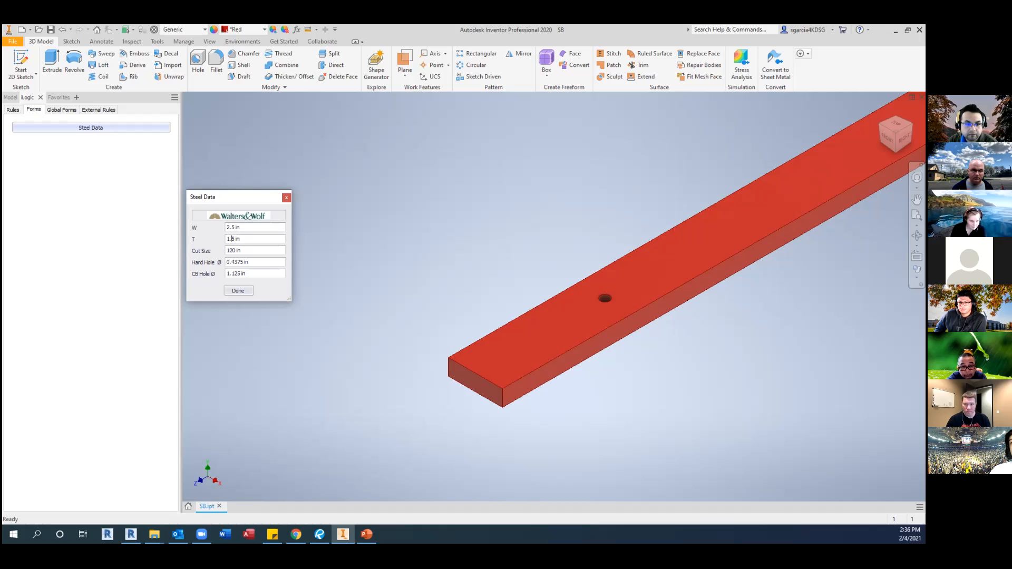
pyautogui.click(238, 251)
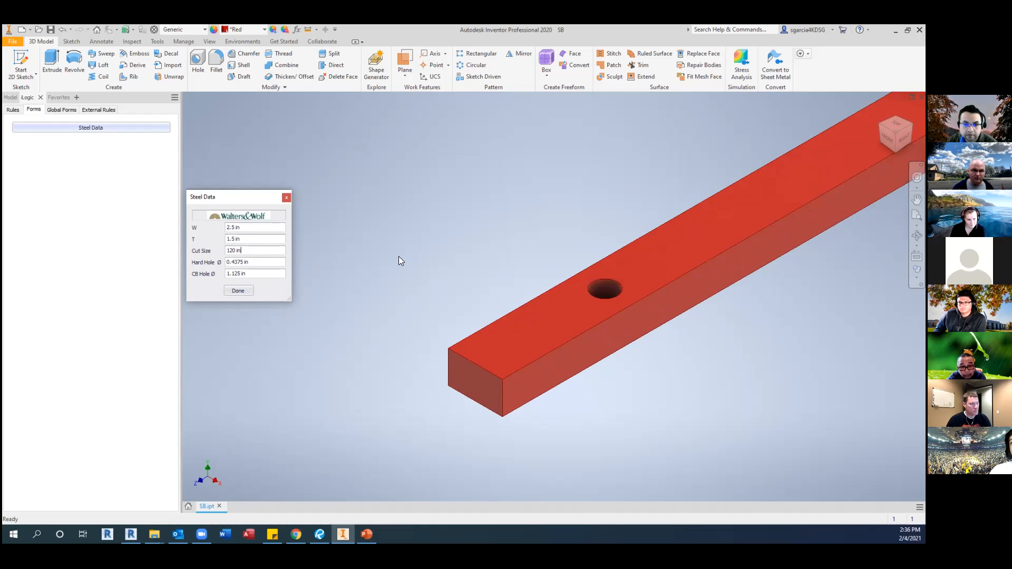
pyautogui.scroll(-6, 556, 250)
pyautogui.scroll(3, 490, 294)
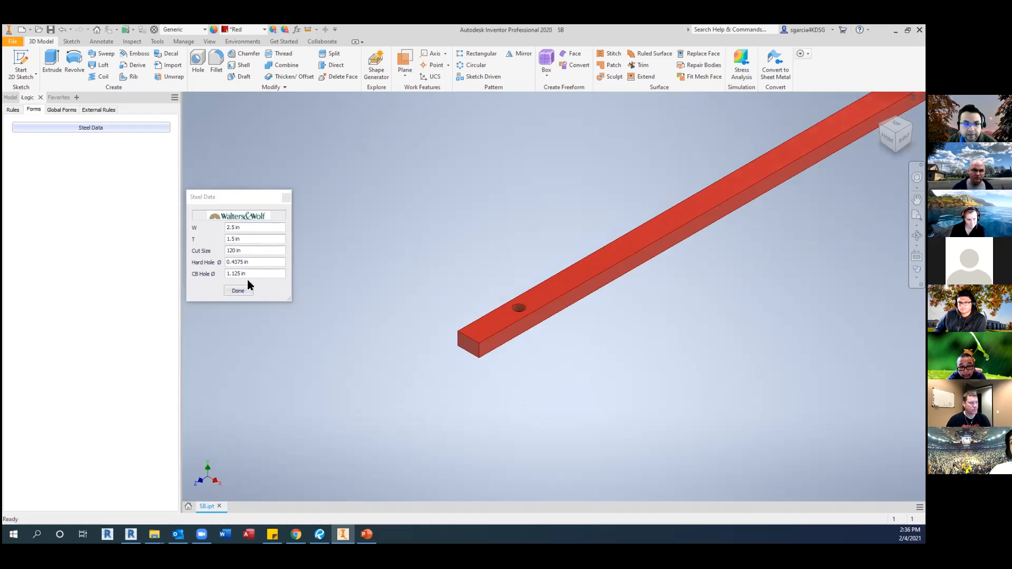
pyautogui.scroll(3, 508, 302)
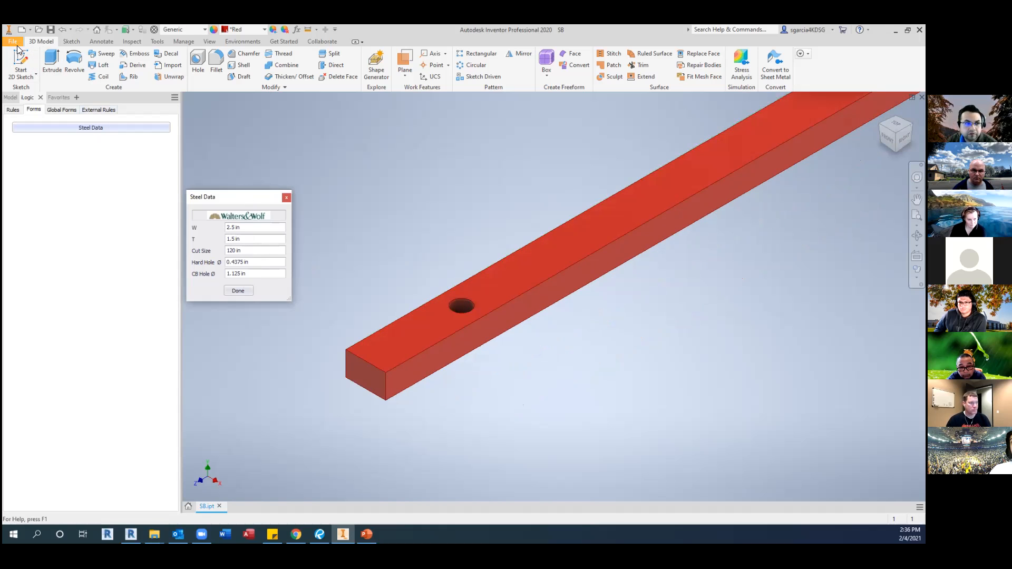
pyautogui.click(286, 197)
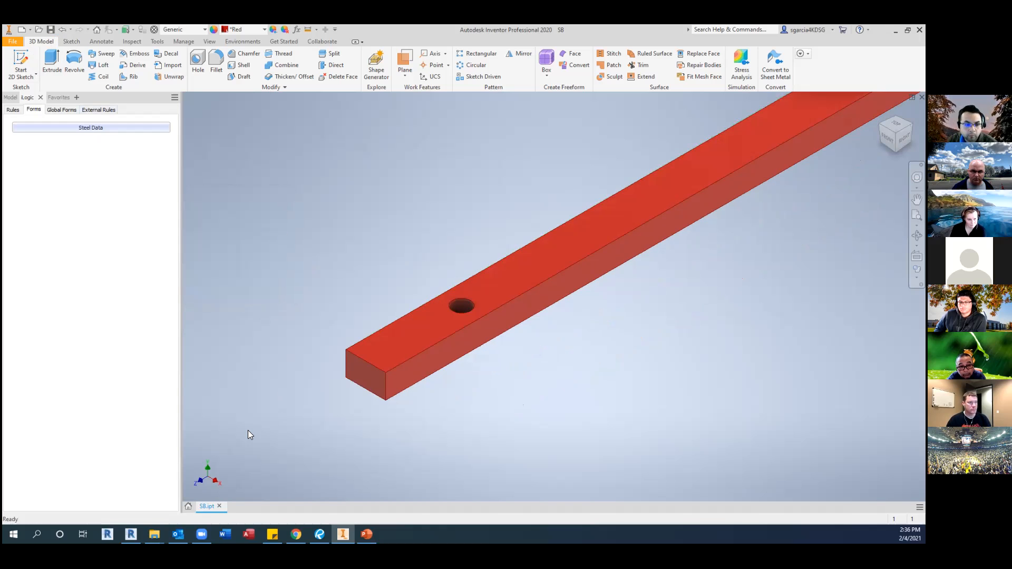
# Create a new assembly.
pyautogui.click(188, 506)
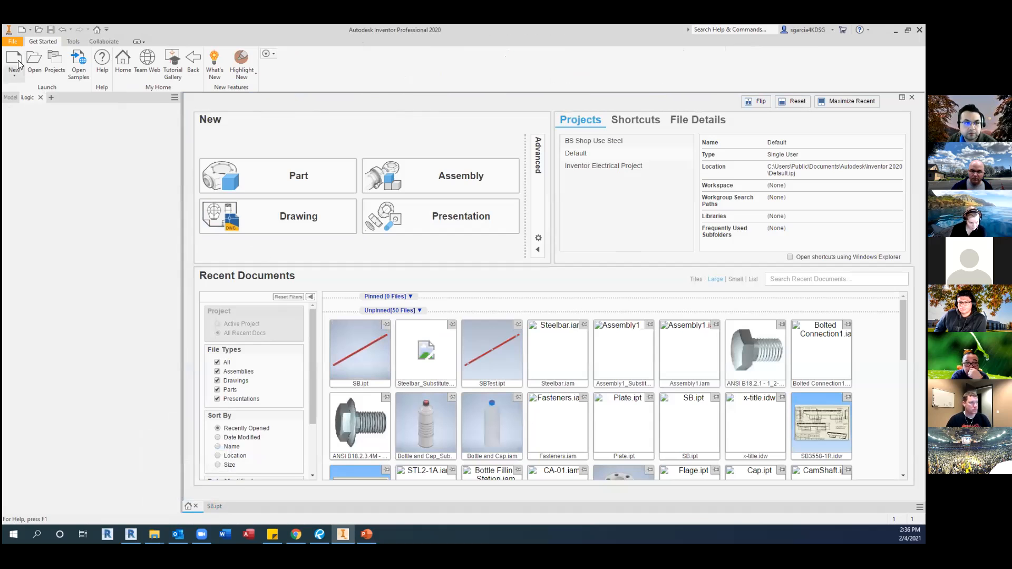
pyautogui.click(419, 176)
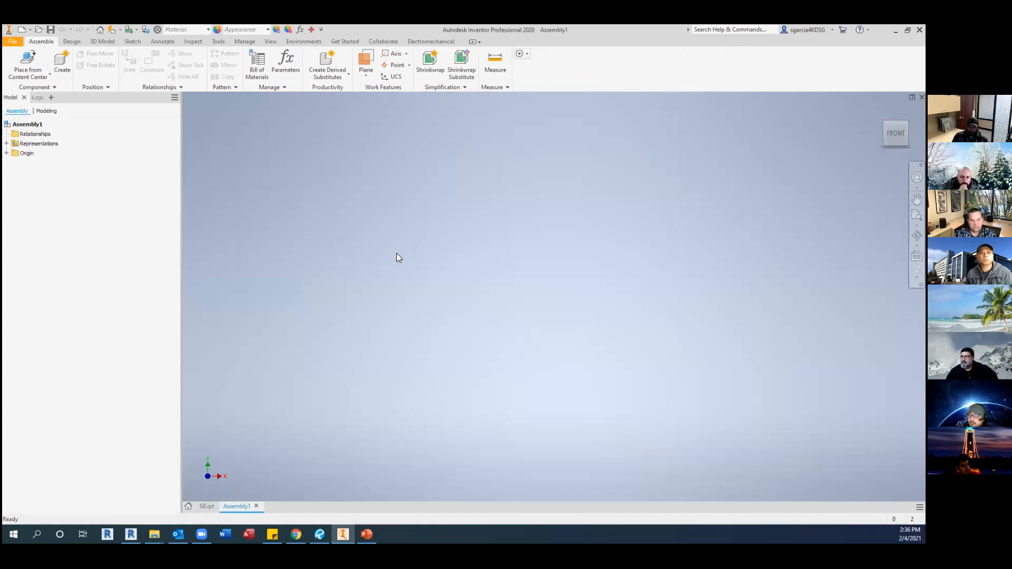
pyautogui.moveTo(441, 255); pyautogui.dragTo(464, 253, button='middle')
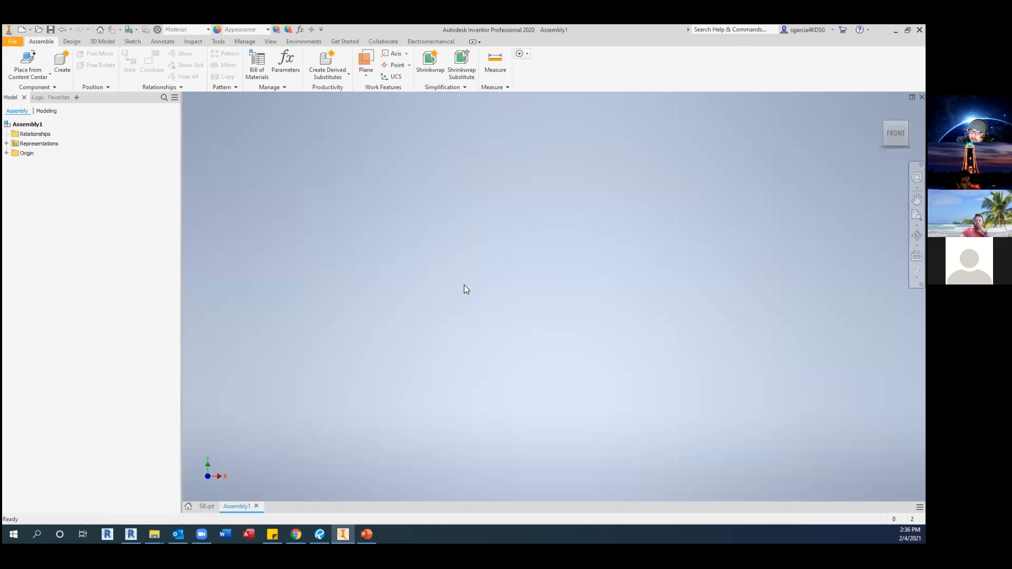
# Place the SB part from the nested Presentation folder in the assembly, grounded at the origin.
pyautogui.click(39, 78)
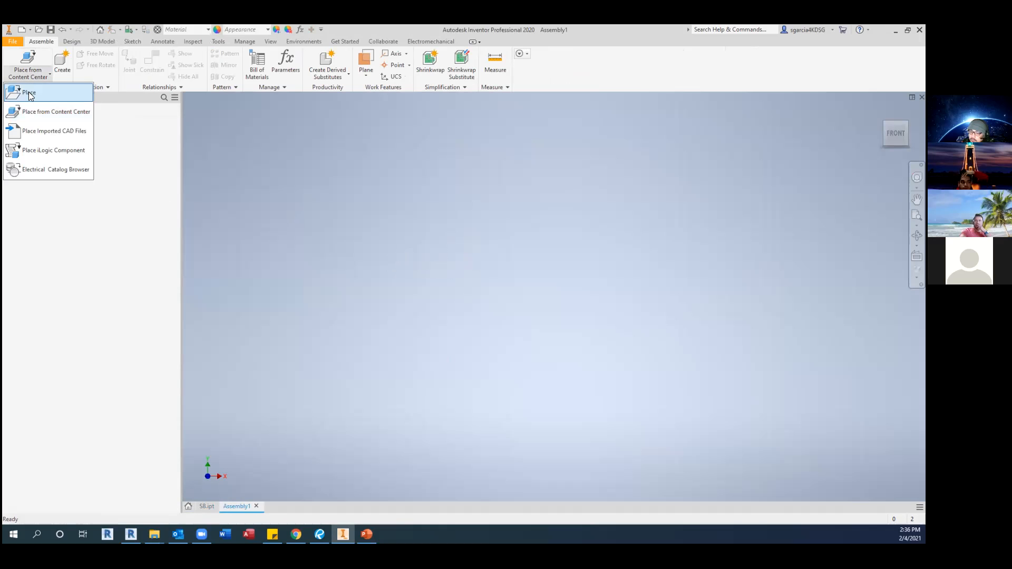
pyautogui.click(29, 94)
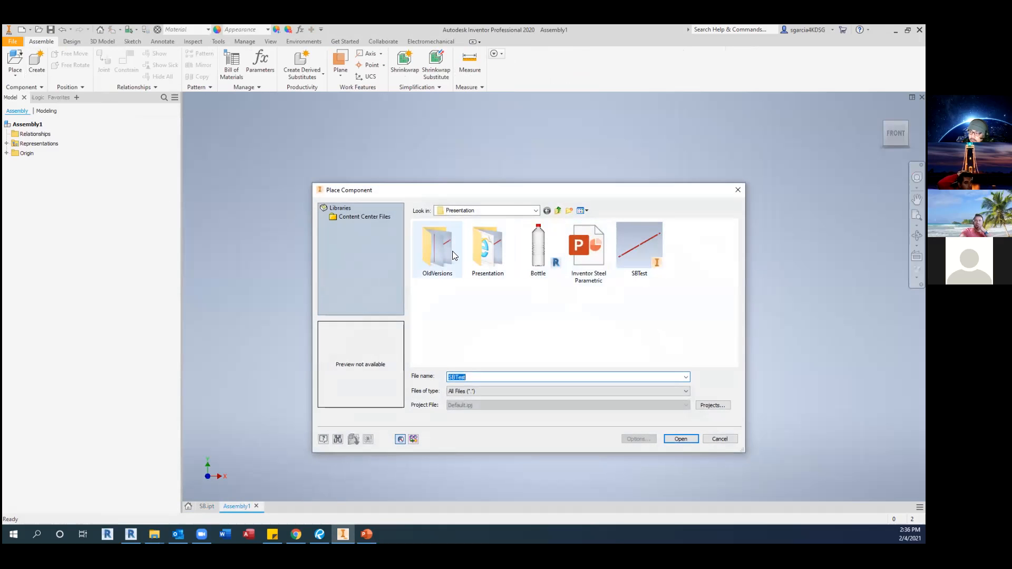
pyautogui.doubleClick(487, 247)
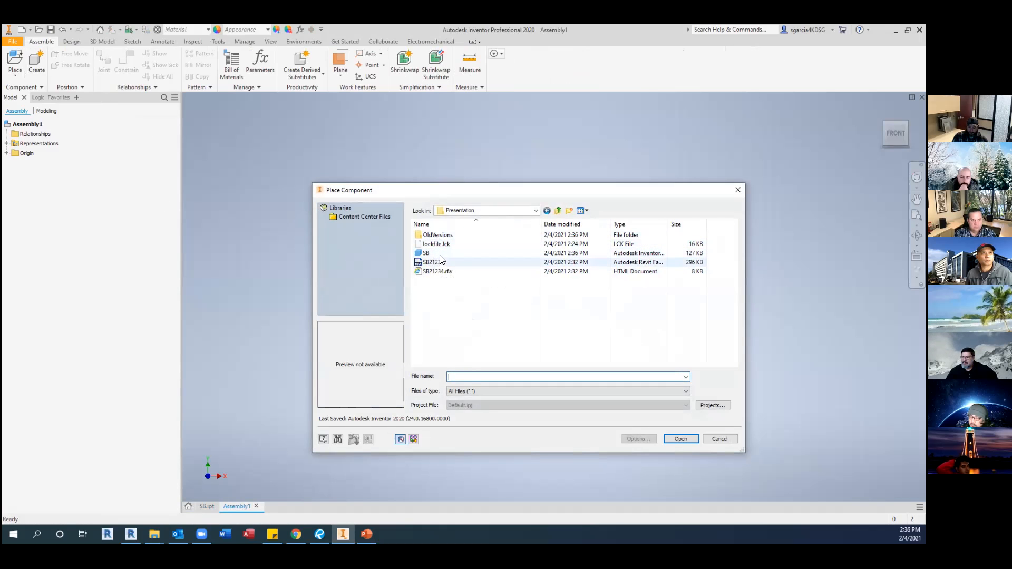
pyautogui.click(427, 254)
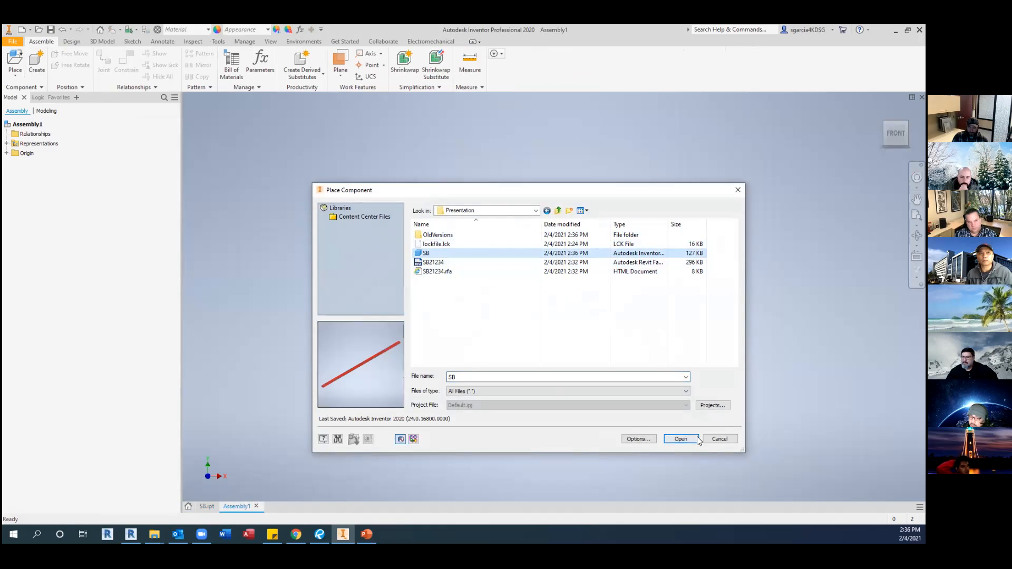
pyautogui.click(683, 438)
pyautogui.click(483, 298)
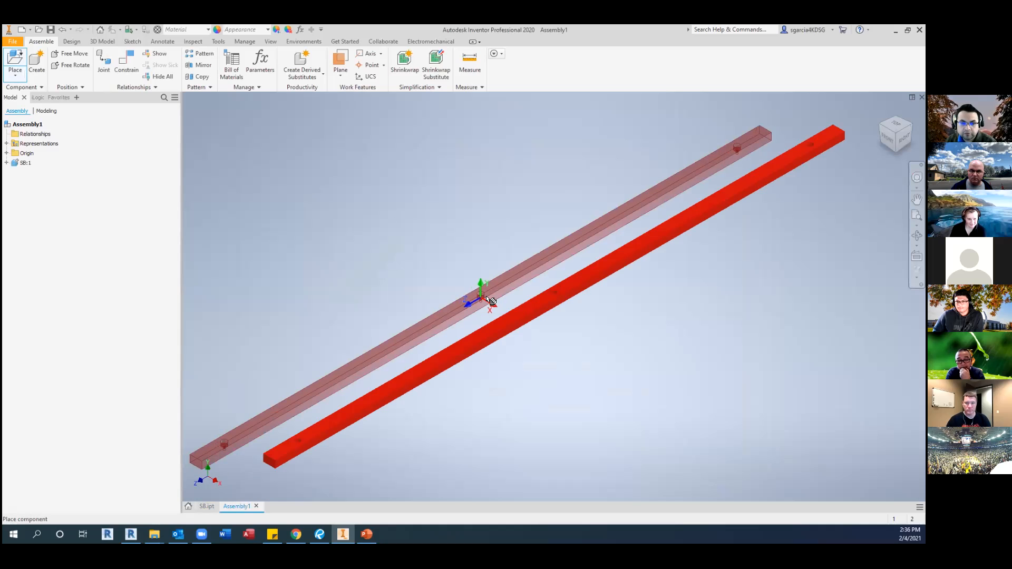
pyautogui.rightClick(527, 256)
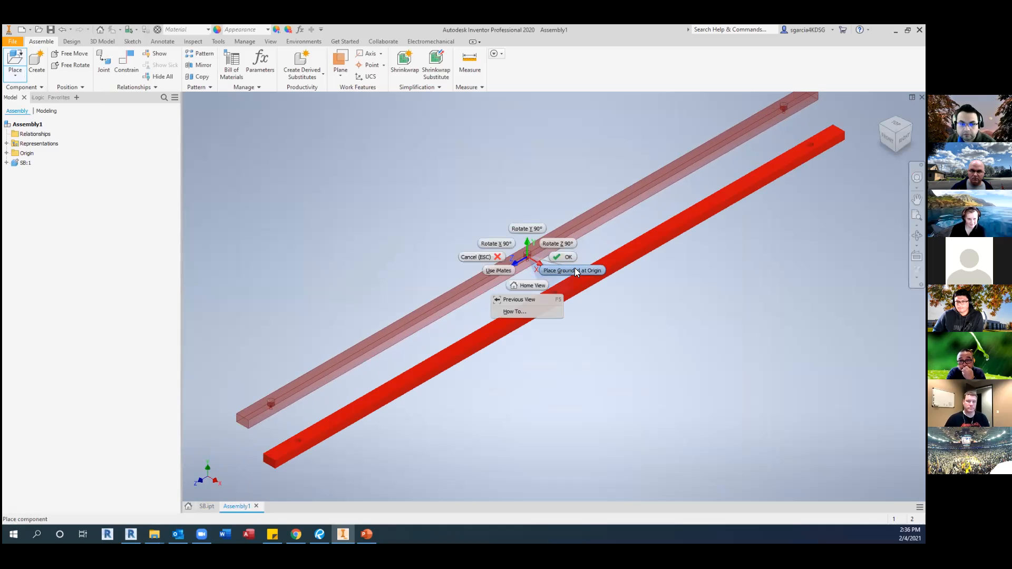
pyautogui.click(575, 268)
# Rotate another SB instance 90° about X and place it grounded at the origin.
pyautogui.rightClick(497, 248)
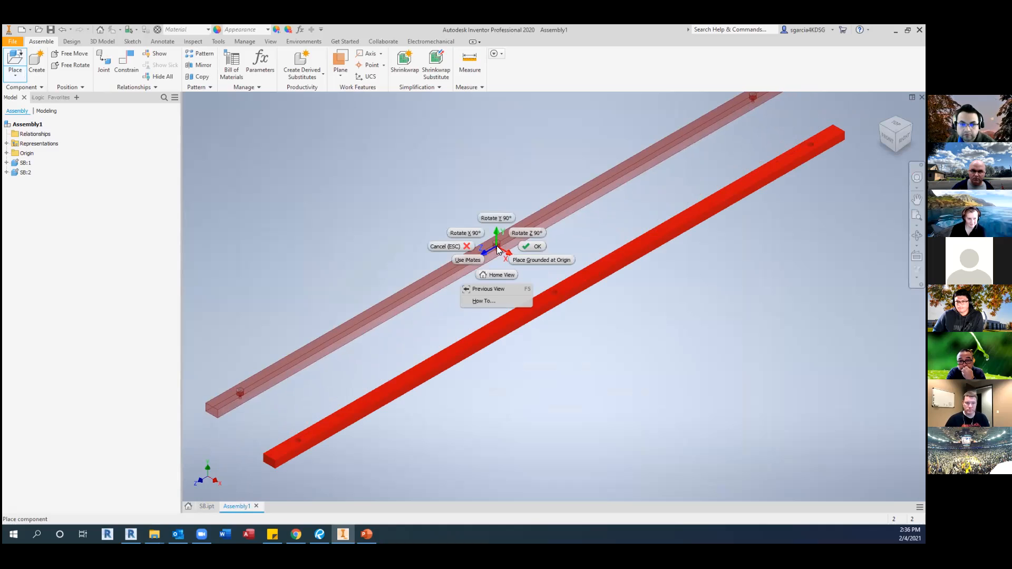
pyautogui.click(477, 232)
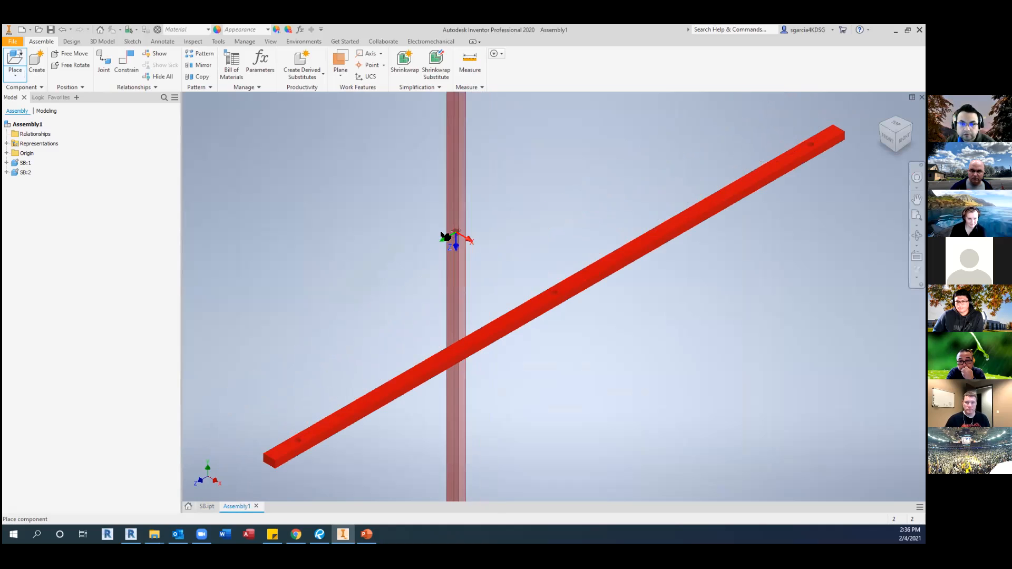
pyautogui.click(481, 243)
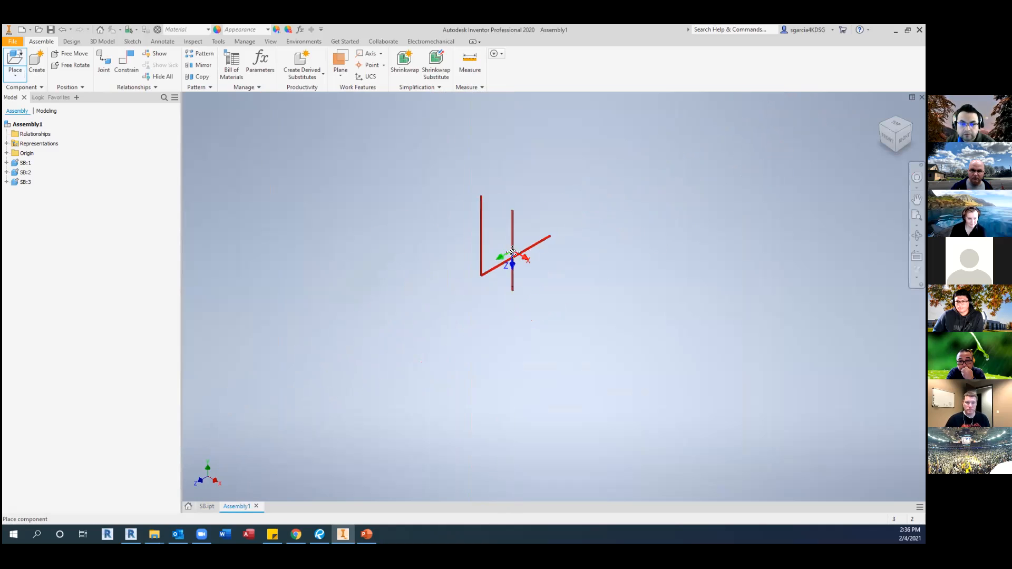
# Delete all the placed SB bars from the assembly.
pyautogui.scroll(2, 532, 280)
pyautogui.moveTo(525, 266); pyautogui.dragTo(479, 214)
pyautogui.scroll(2, 527, 288)
pyautogui.press('Delete')
pyautogui.moveTo(488, 296); pyautogui.dragTo(458, 266)
pyautogui.moveTo(503, 261); pyautogui.dragTo(506, 291, button='middle')
pyautogui.click(439, 196)
pyautogui.press('Delete')
# Place the SB part again, rotate the second instance 90° about X, ground it at the origin, and end placement.
pyautogui.click(15, 75)
pyautogui.click(21, 90)
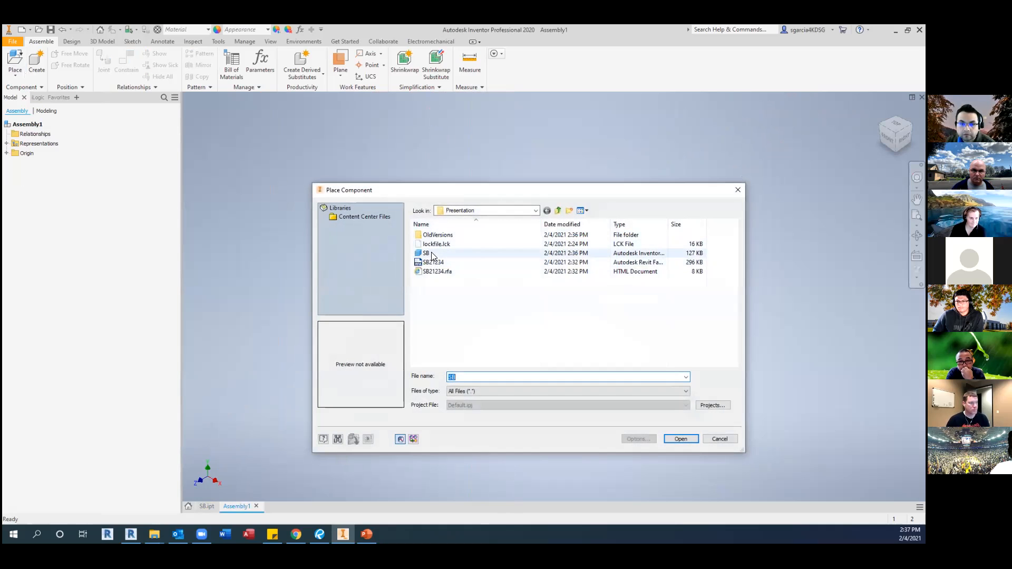
pyautogui.click(431, 254)
pyautogui.click(679, 438)
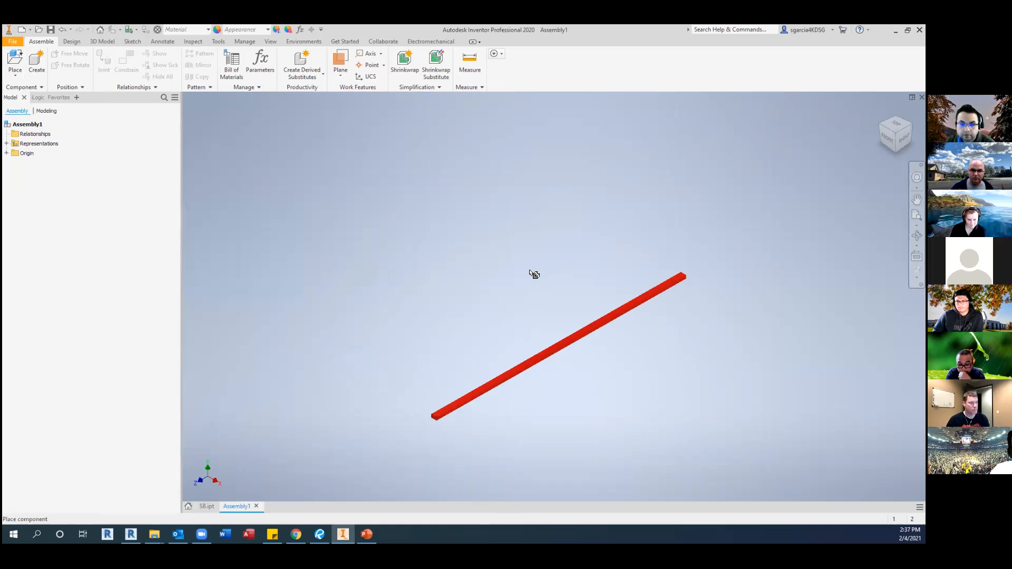
pyautogui.rightClick(510, 263)
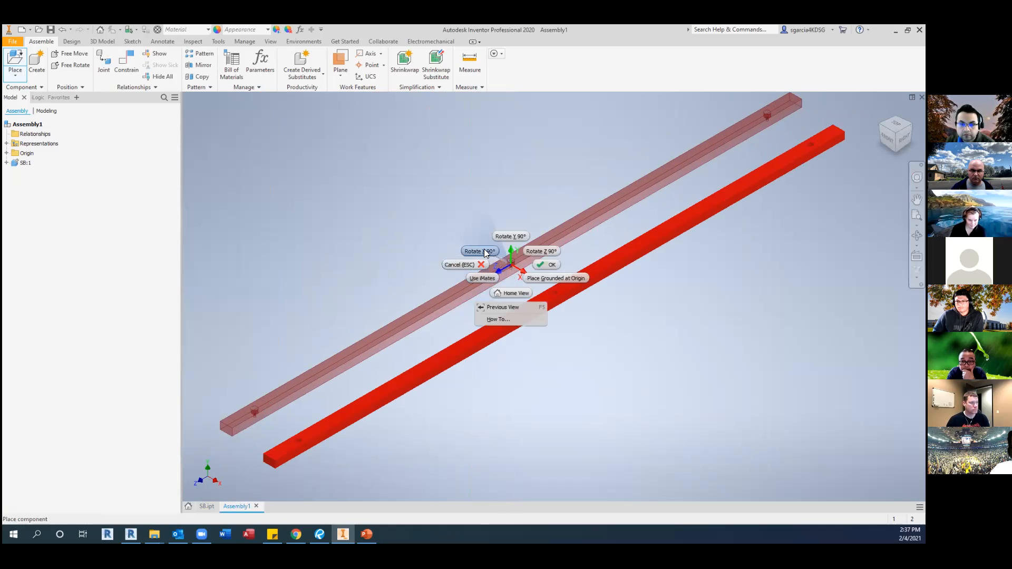
pyautogui.click(484, 249)
pyautogui.rightClick(479, 243)
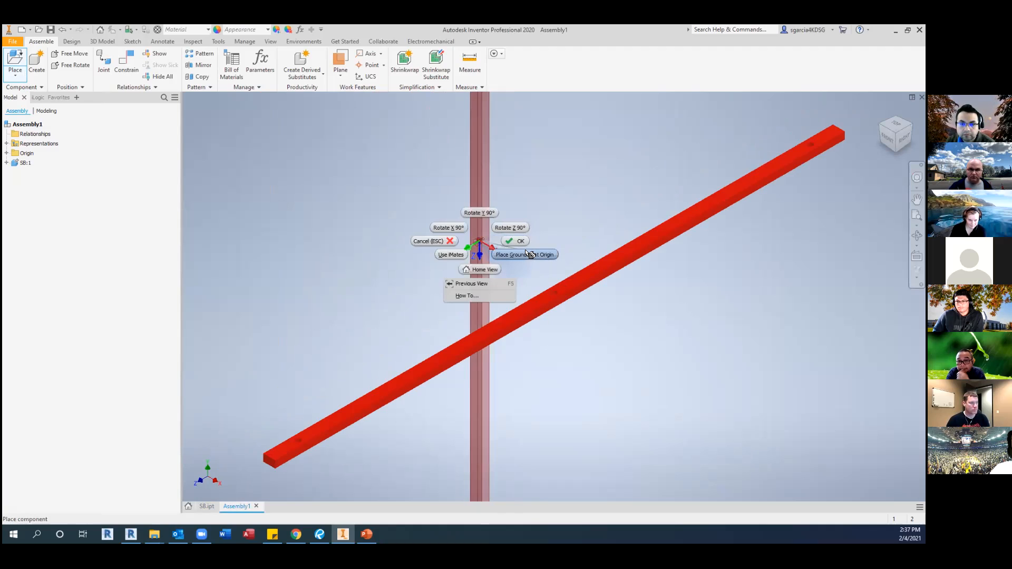
pyautogui.click(525, 250)
pyautogui.press('Escape')
# Delete the unrotated SB bar from the assembly and inspect the lower end of the vertical bar.
pyautogui.moveTo(536, 264); pyautogui.dragTo(507, 239)
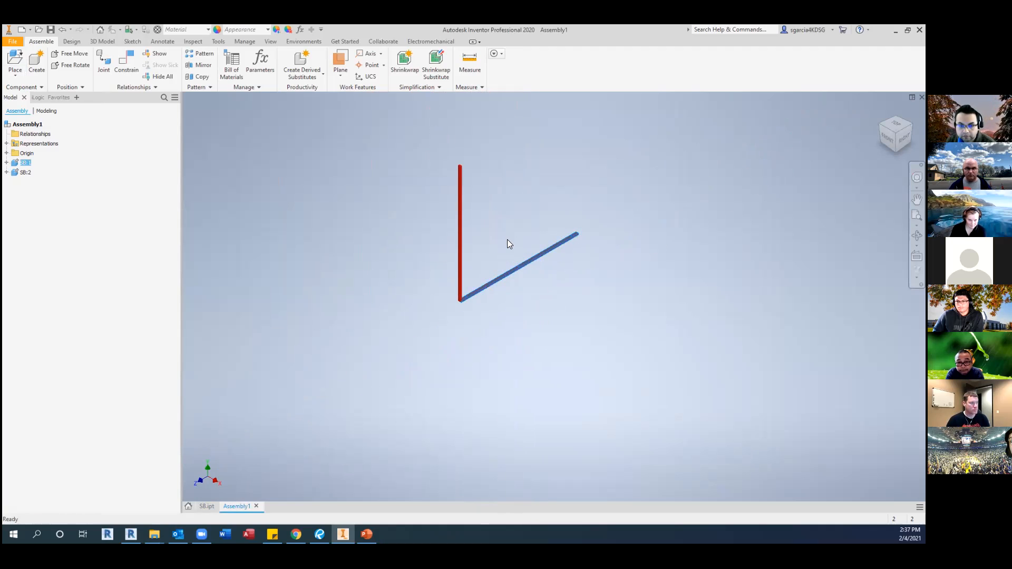
pyautogui.press('Delete')
pyautogui.scroll(4, 464, 285)
pyautogui.scroll(-3, 465, 284)
pyautogui.moveTo(463, 283); pyautogui.dragTo(454, 358, button='middle')
pyautogui.scroll(10, 499, 360)
pyautogui.scroll(-6, 473, 348)
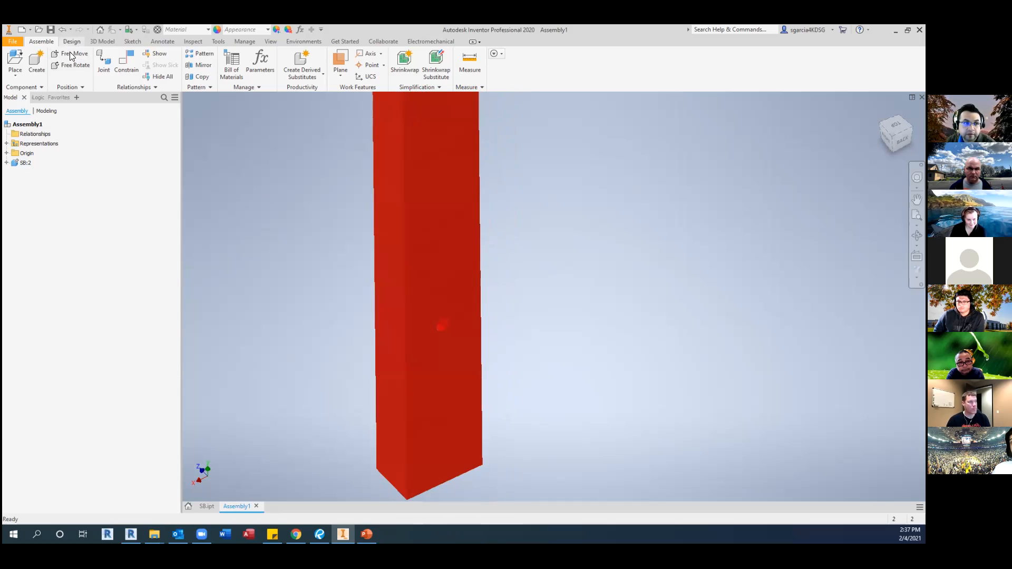
# Insert a Heavy Hex Bolt - Inch from Content Center into the bar's lower hole and start a bolted connection from it.
pyautogui.click(21, 77)
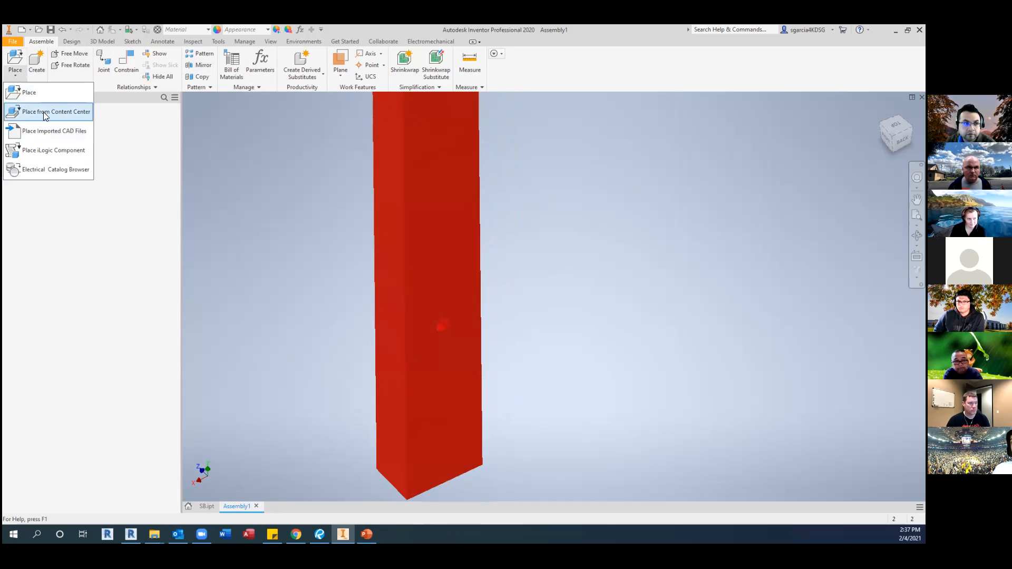
pyautogui.click(45, 112)
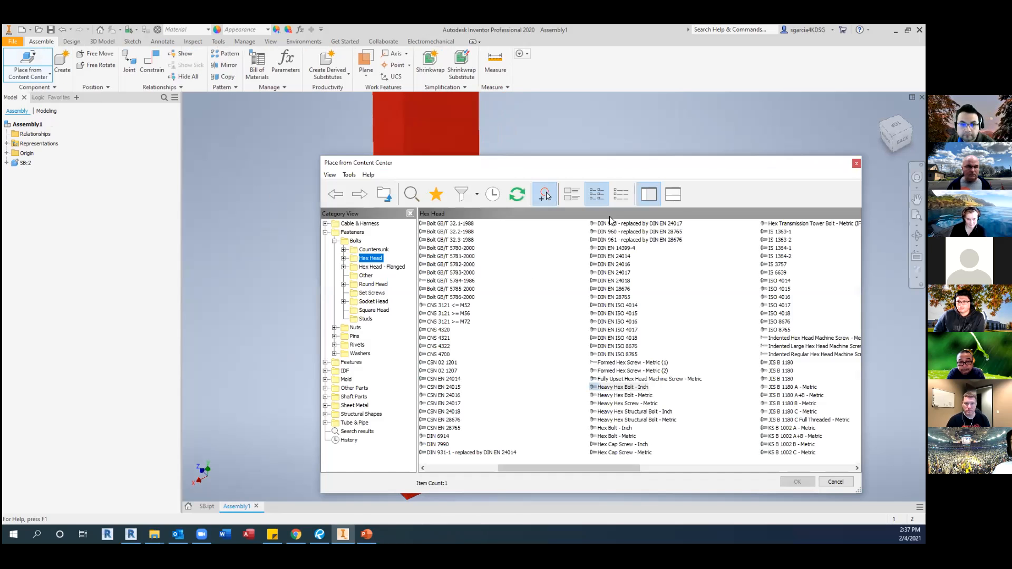
pyautogui.doubleClick(622, 388)
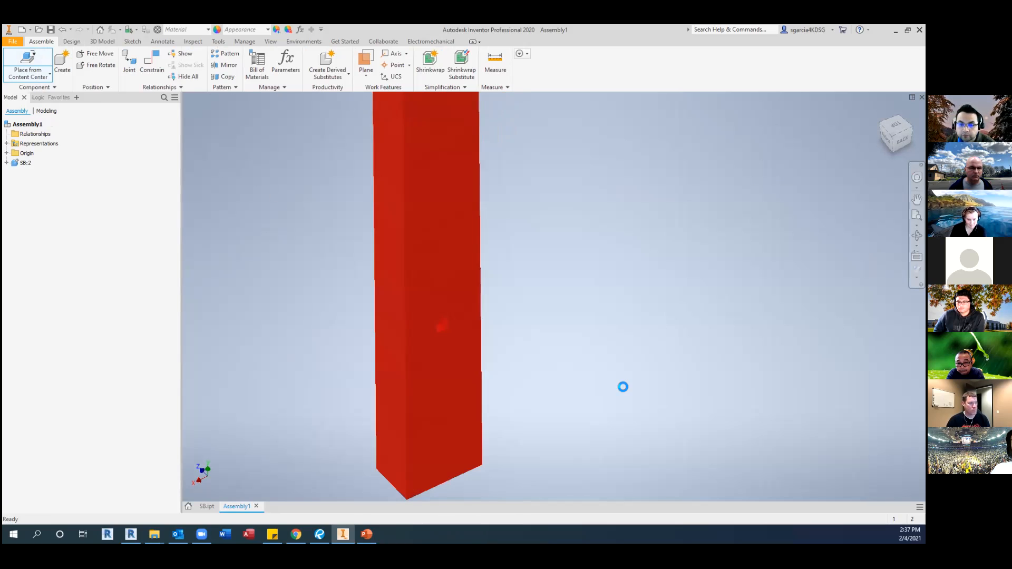
pyautogui.click(447, 325)
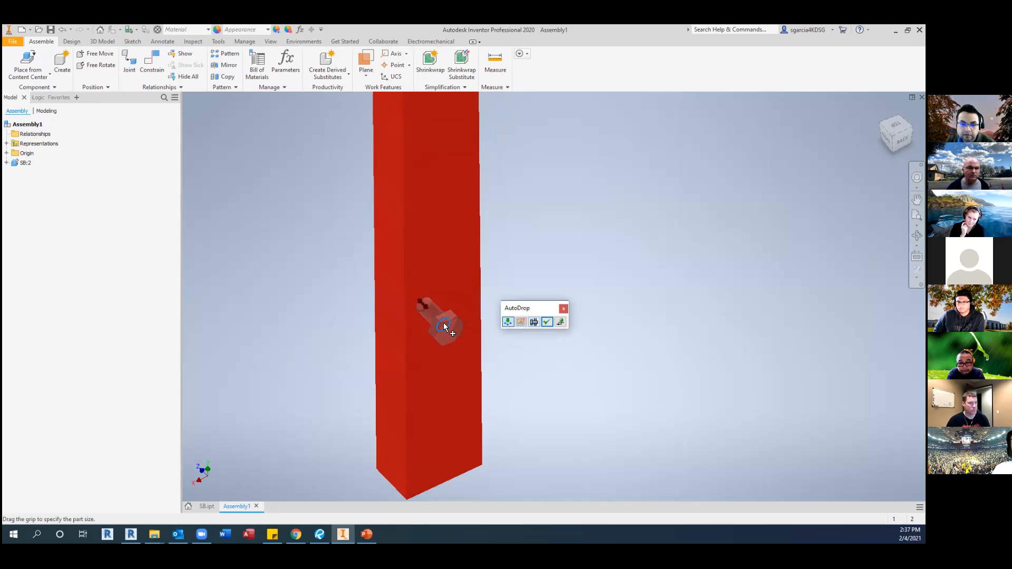
pyautogui.click(533, 321)
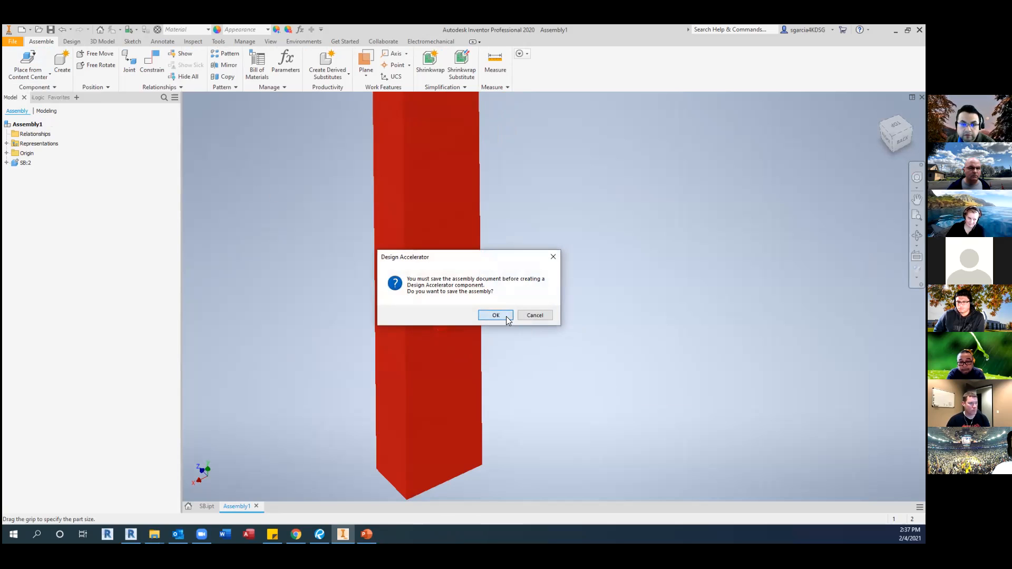
# Save the assembly as SB in the Presentation folder.
pyautogui.click(507, 317)
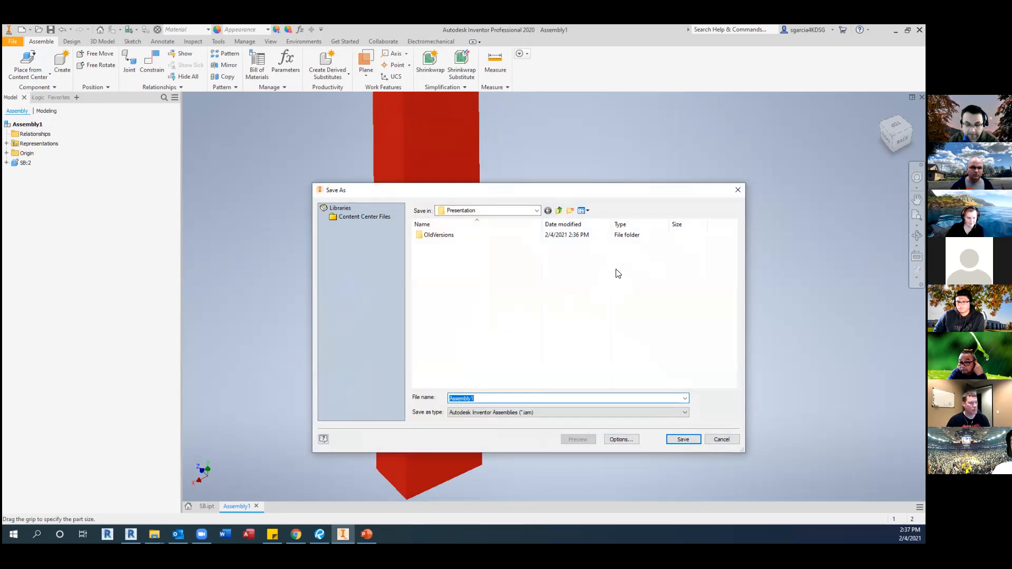
pyautogui.write('SB')
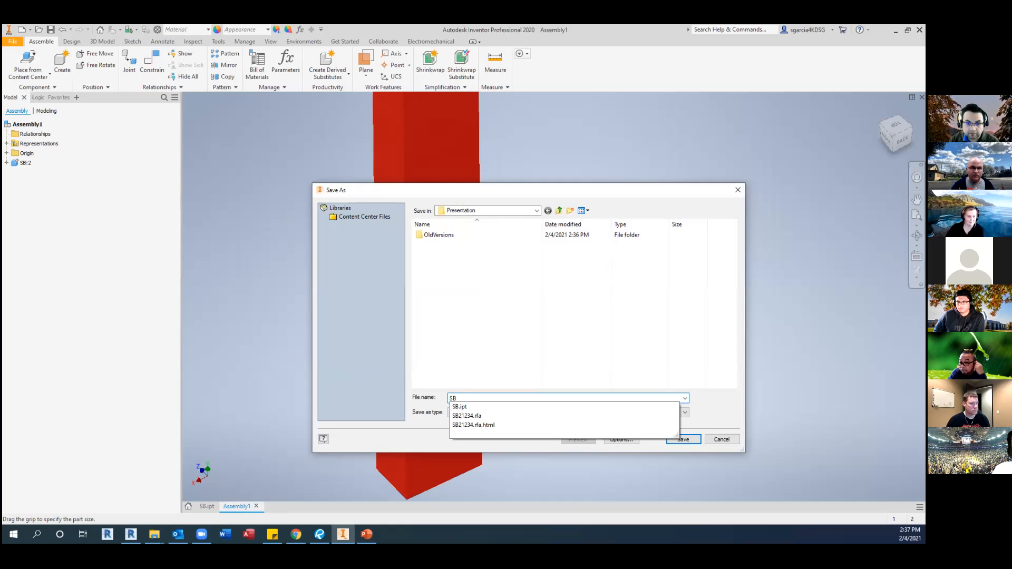
pyautogui.click(687, 440)
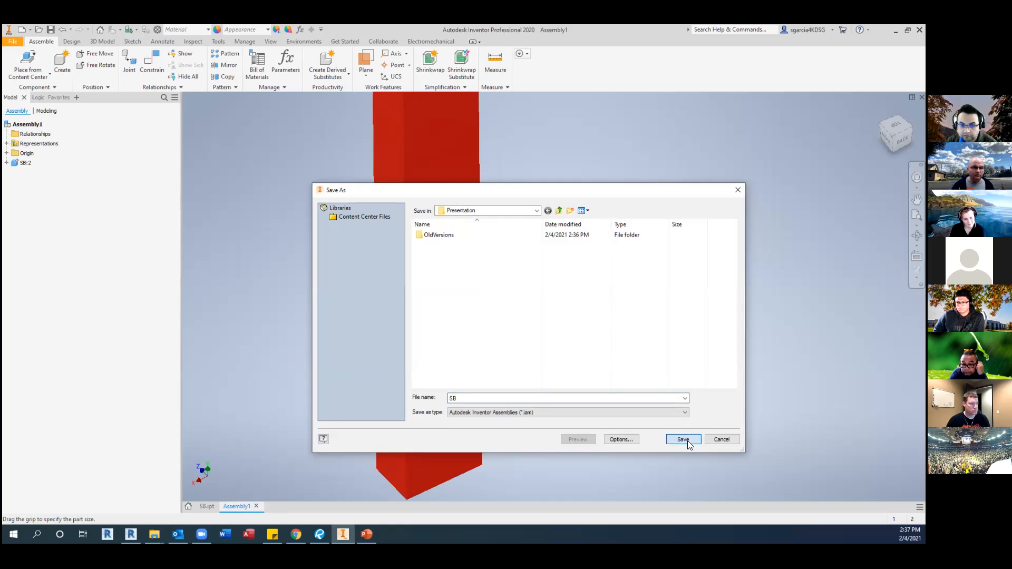
pyautogui.click(686, 440)
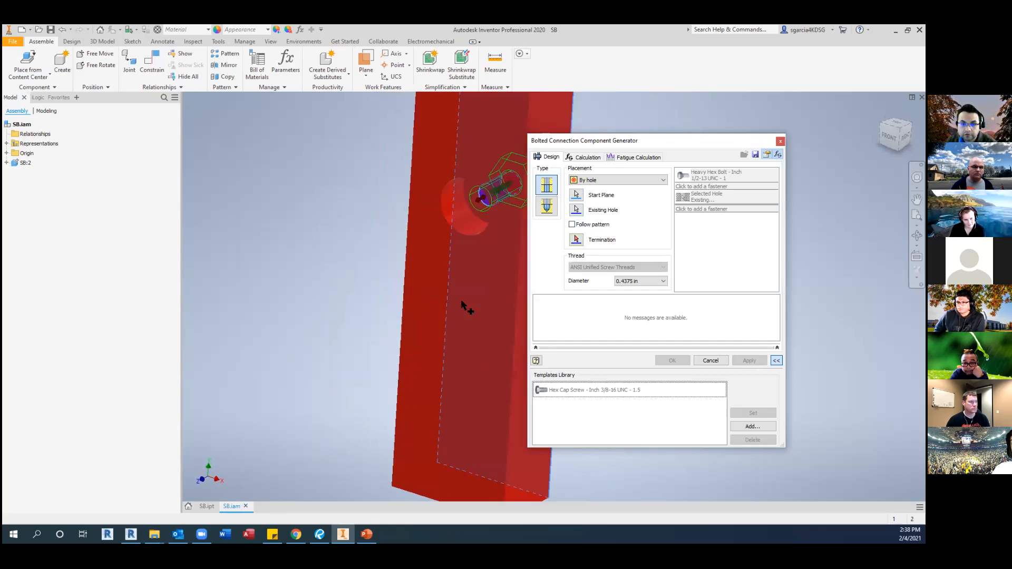
# Set the bolted connection's termination plane at the bar's lower hole.
pyautogui.keyDown('shift'); pyautogui.moveTo(365, 164); pyautogui.dragTo(311, 276, button='middle'); pyautogui.keyUp('shift')
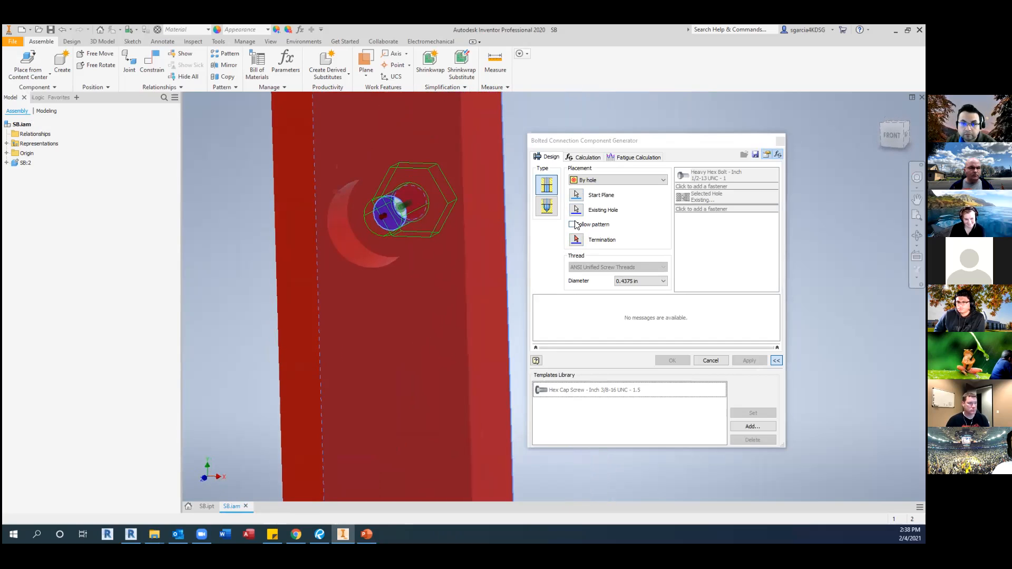
pyautogui.click(366, 199)
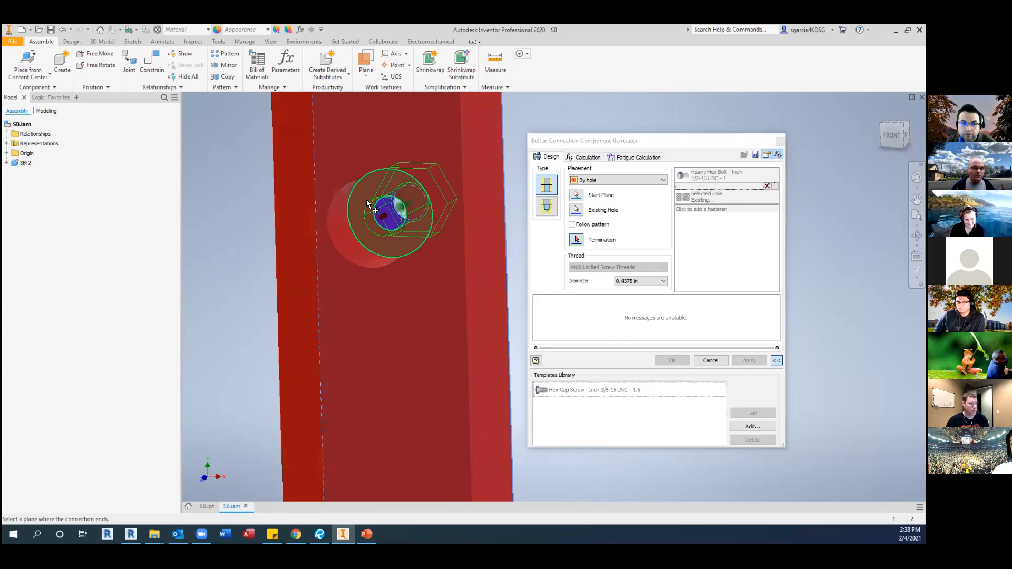
pyautogui.keyDown('shift'); pyautogui.moveTo(445, 240); pyautogui.dragTo(305, 237, button='middle'); pyautogui.keyUp('shift')
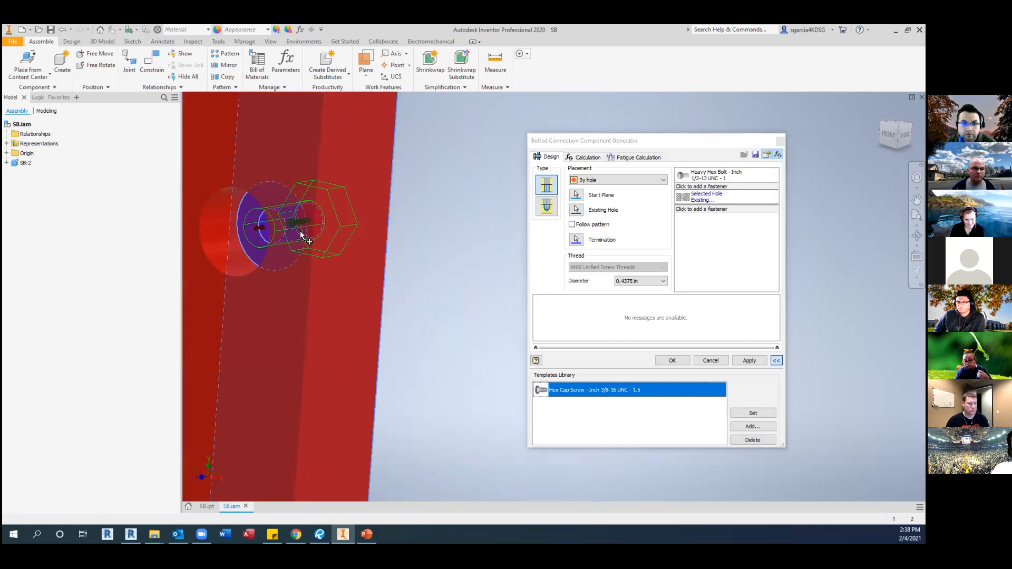
pyautogui.doubleClick(554, 390)
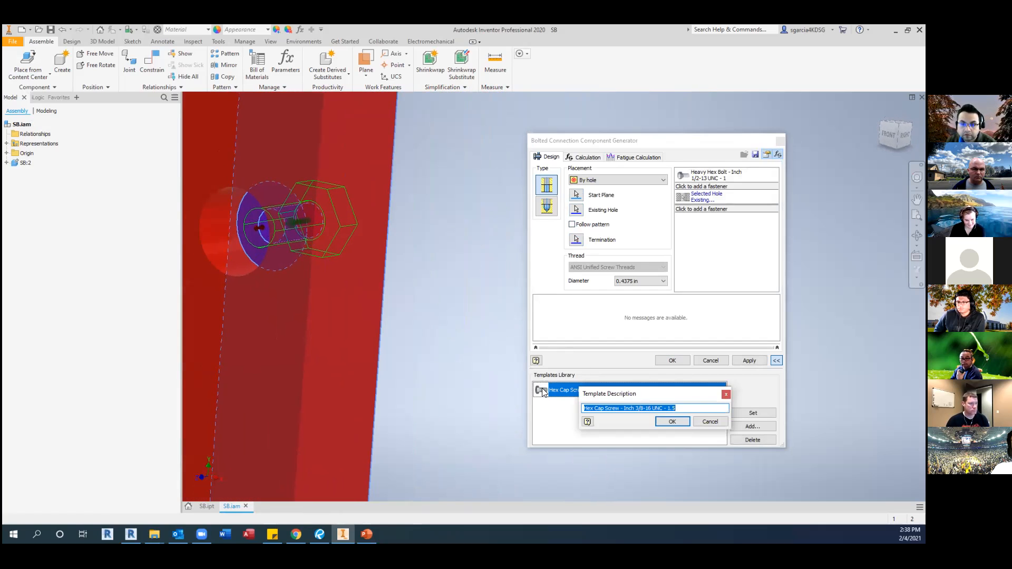
pyautogui.click(724, 394)
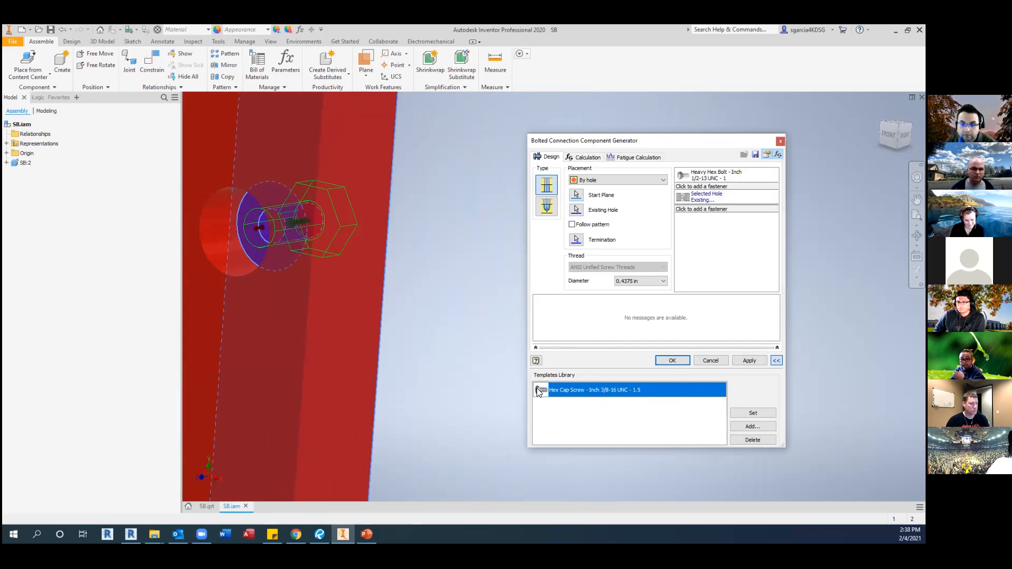
pyautogui.doubleClick(538, 391)
pyautogui.click(668, 422)
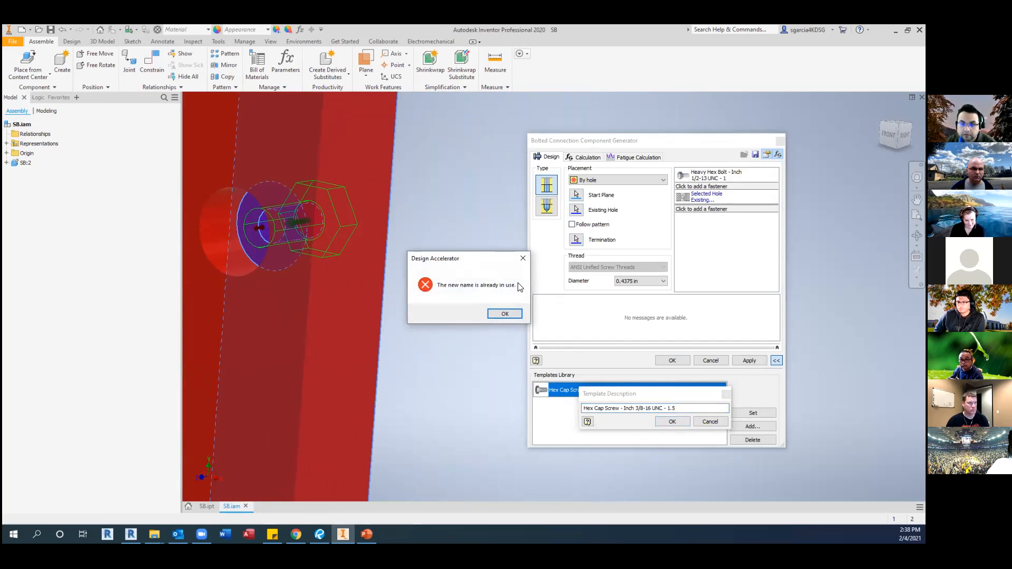
pyautogui.click(503, 313)
pyautogui.click(725, 394)
# Apply the Hex Cap Screw - Inch 3/8-16 UNC - 1.5 template to the bolted connection and check the fasteners along the bar.
pyautogui.click(754, 414)
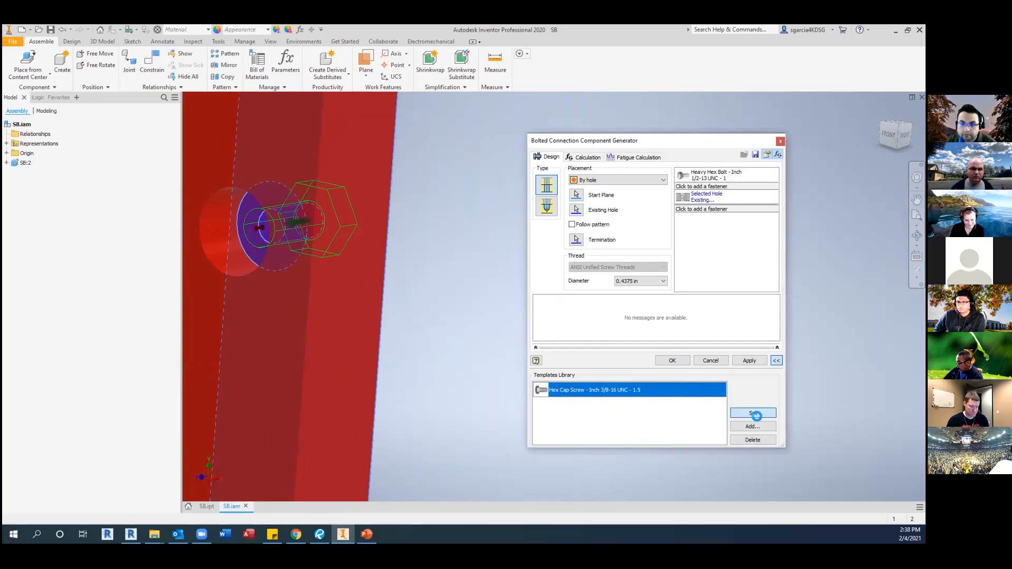
pyautogui.keyDown('shift'); pyautogui.moveTo(341, 229); pyautogui.dragTo(363, 335, button='middle'); pyautogui.keyUp('shift')
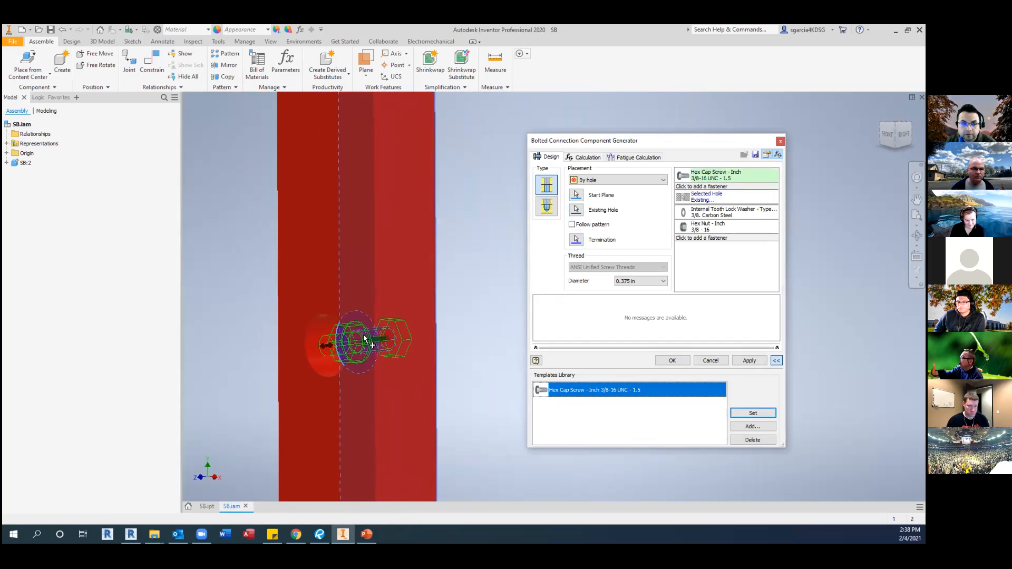
pyautogui.scroll(-5, 390, 251)
pyautogui.moveTo(390, 248); pyautogui.dragTo(375, 377, button='middle')
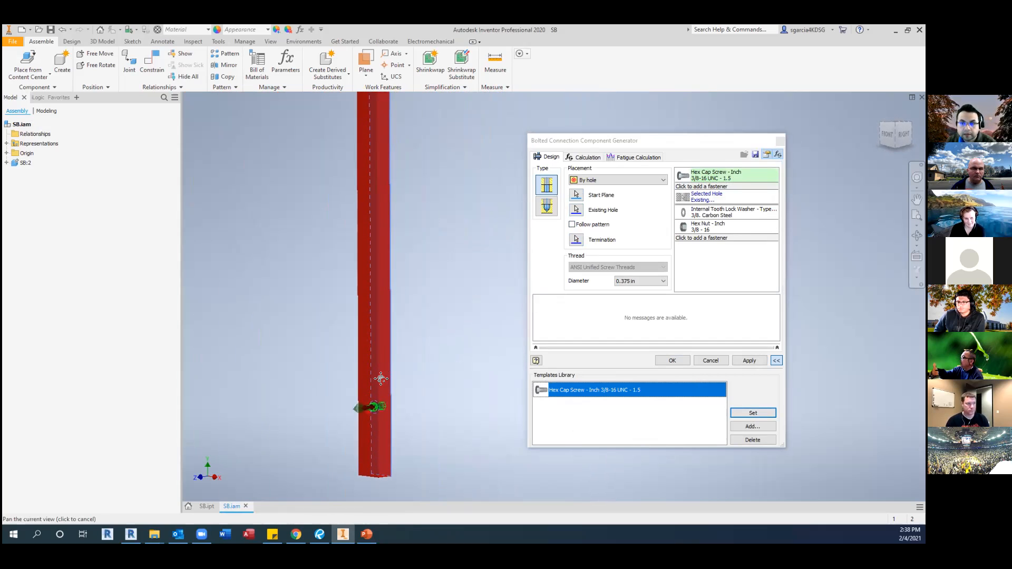
pyautogui.moveTo(376, 238); pyautogui.dragTo(359, 369, button='middle')
pyautogui.moveTo(414, 220); pyautogui.dragTo(395, 354, button='middle')
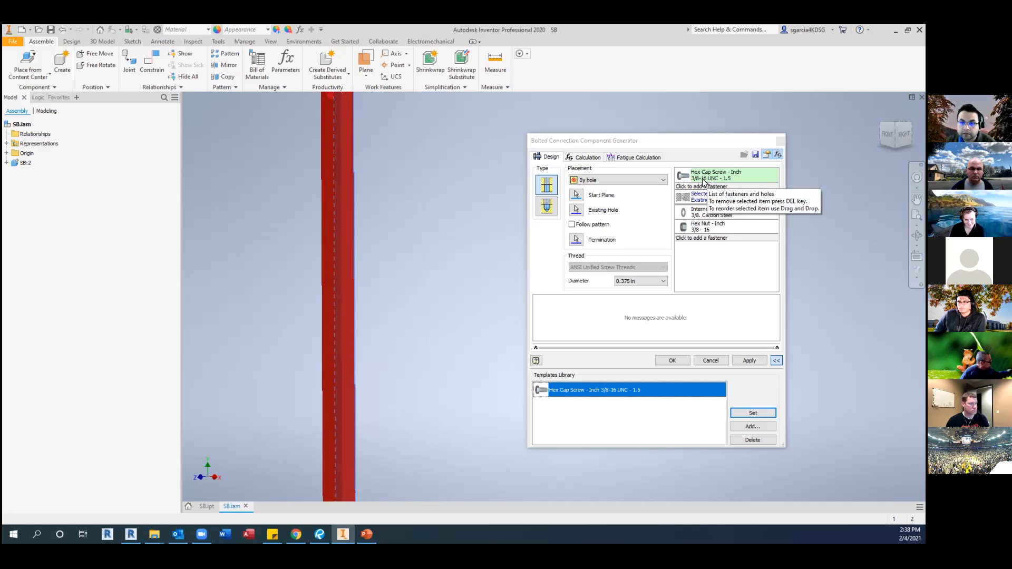
# Make the bolted connection follow the hole pattern, create it along the bar, and close the generator.
pyautogui.click(572, 225)
pyautogui.scroll(-4, 447, 211)
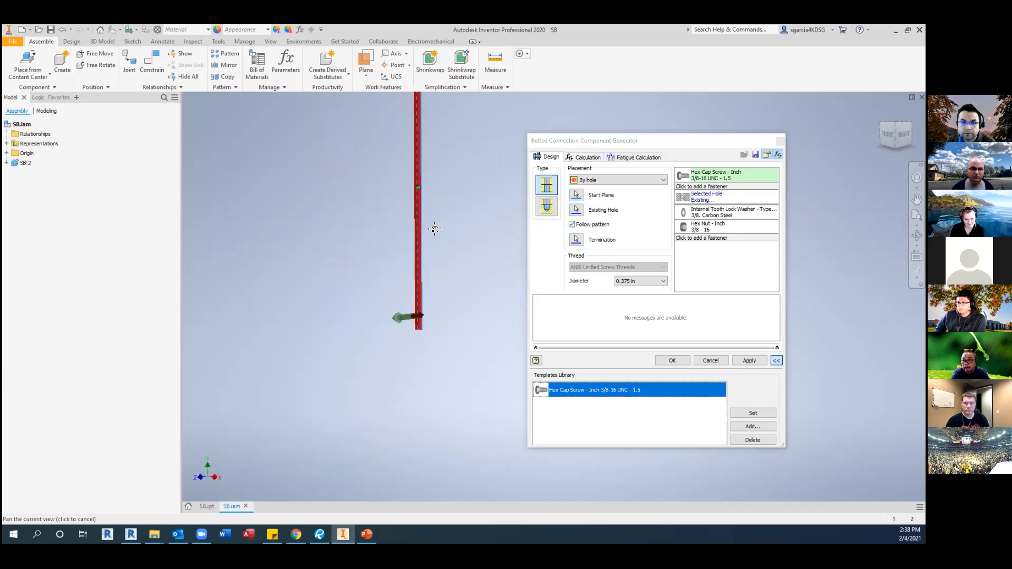
pyautogui.scroll(3, 416, 160)
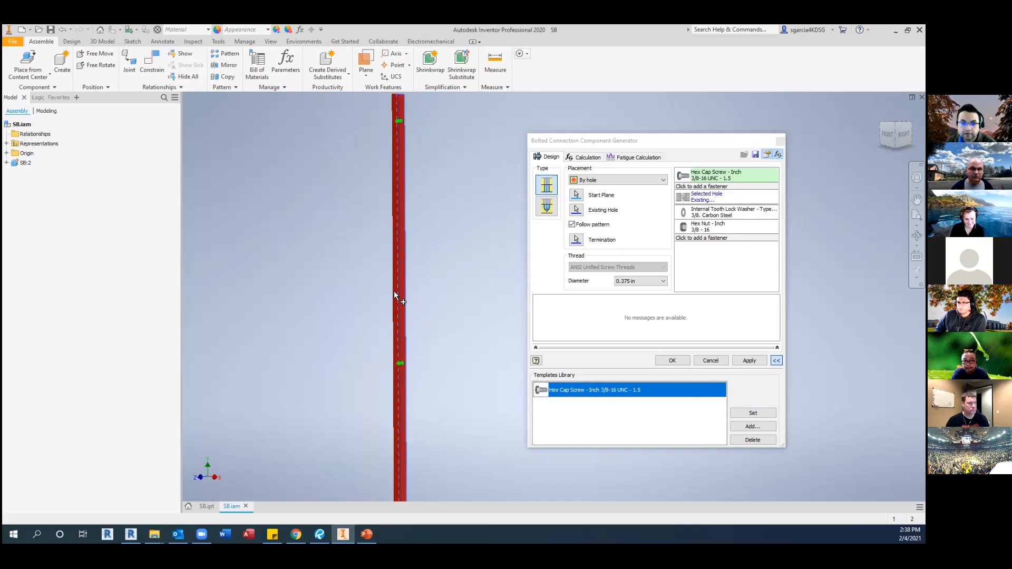
pyautogui.click(746, 360)
pyautogui.click(720, 354)
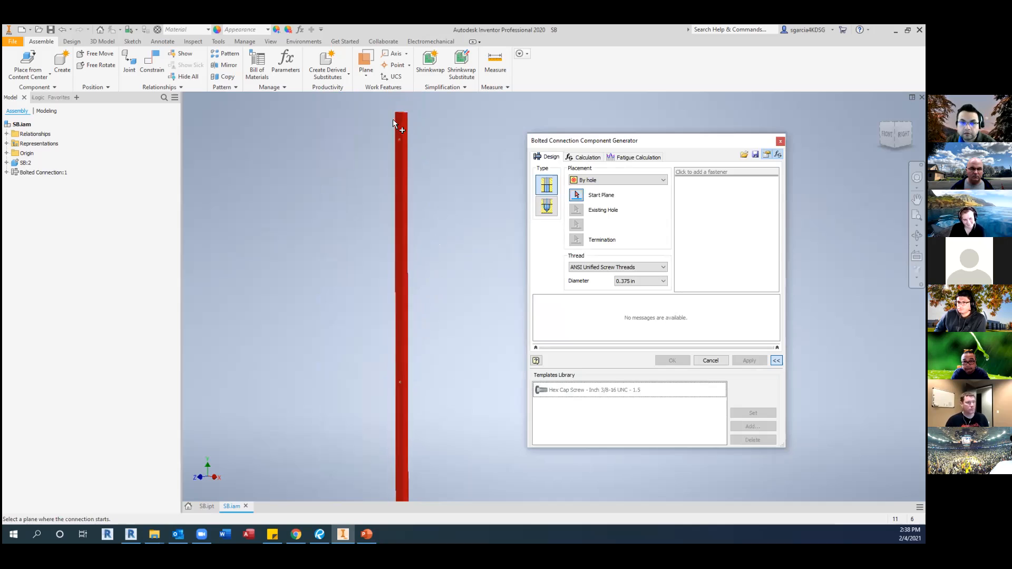
pyautogui.scroll(3, 399, 139)
pyautogui.click(779, 142)
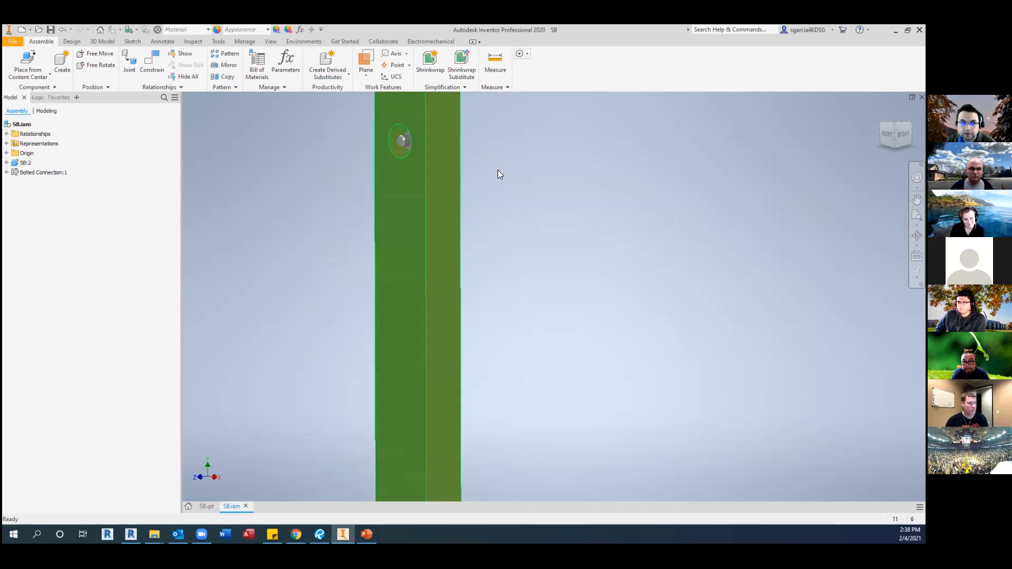
# Edit the bolted connection to add a Hi-Collar Helical Spring Lock Washer (Inch) under the cap screw head.
pyautogui.rightClick(43, 173)
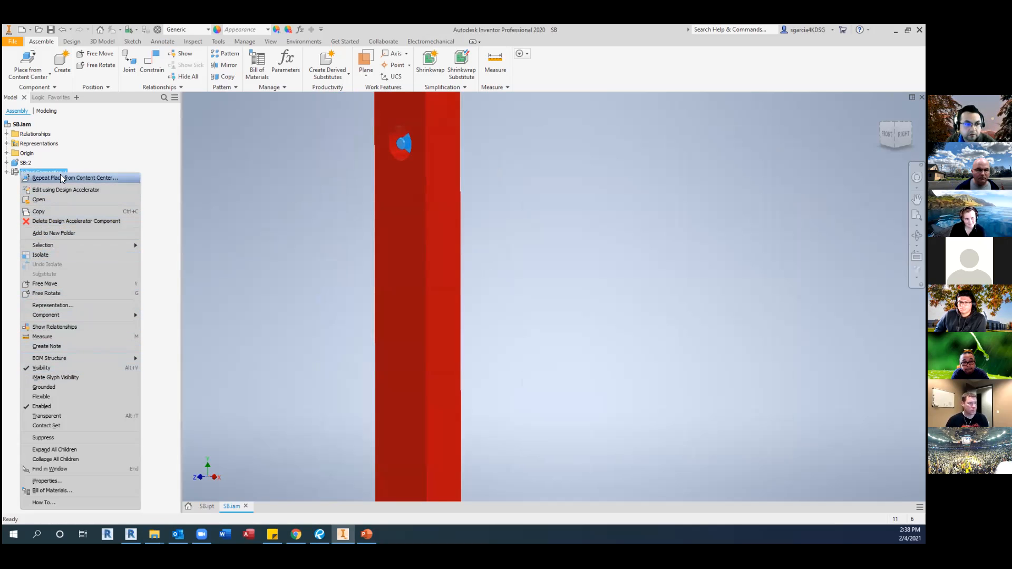
pyautogui.click(59, 190)
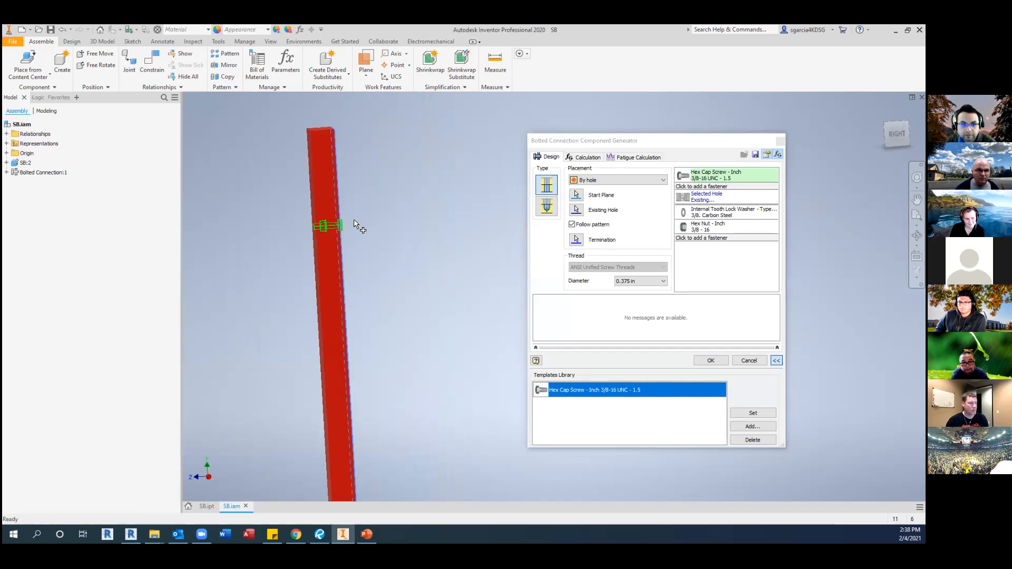
pyautogui.scroll(5, 321, 242)
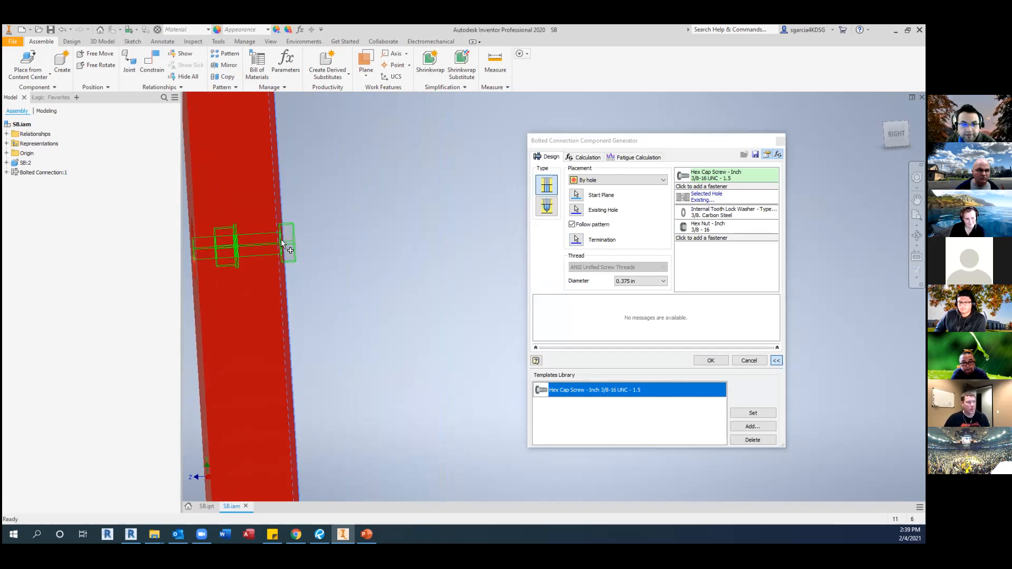
pyautogui.click(712, 186)
pyautogui.scroll(-1, 685, 243)
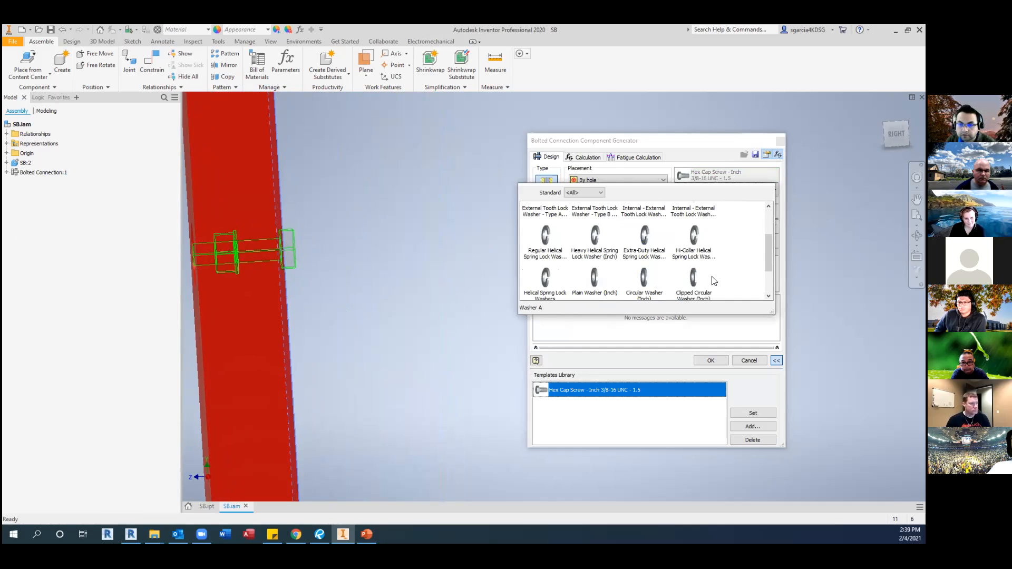
pyautogui.scroll(-1, 694, 280)
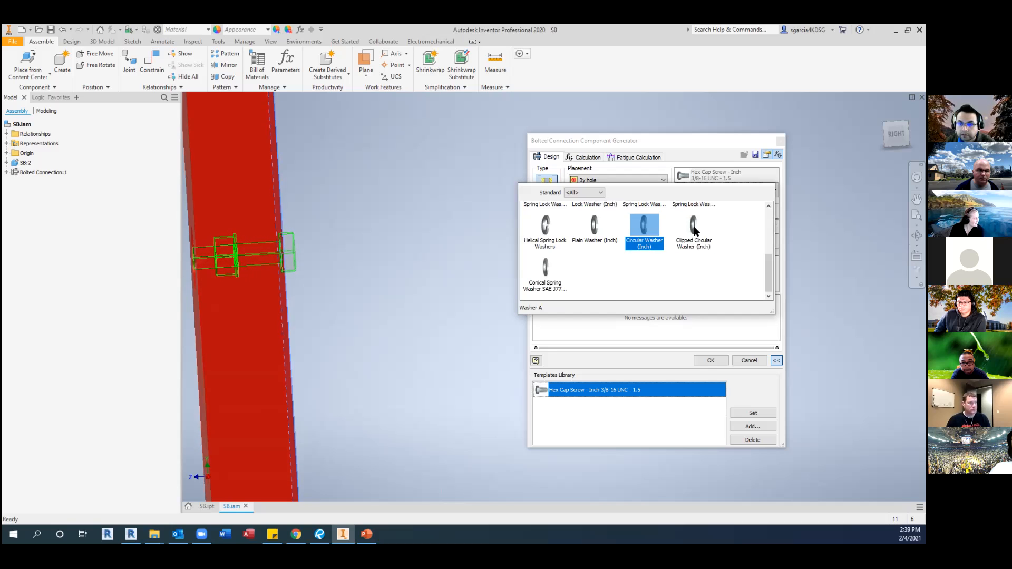
pyautogui.scroll(2, 706, 248)
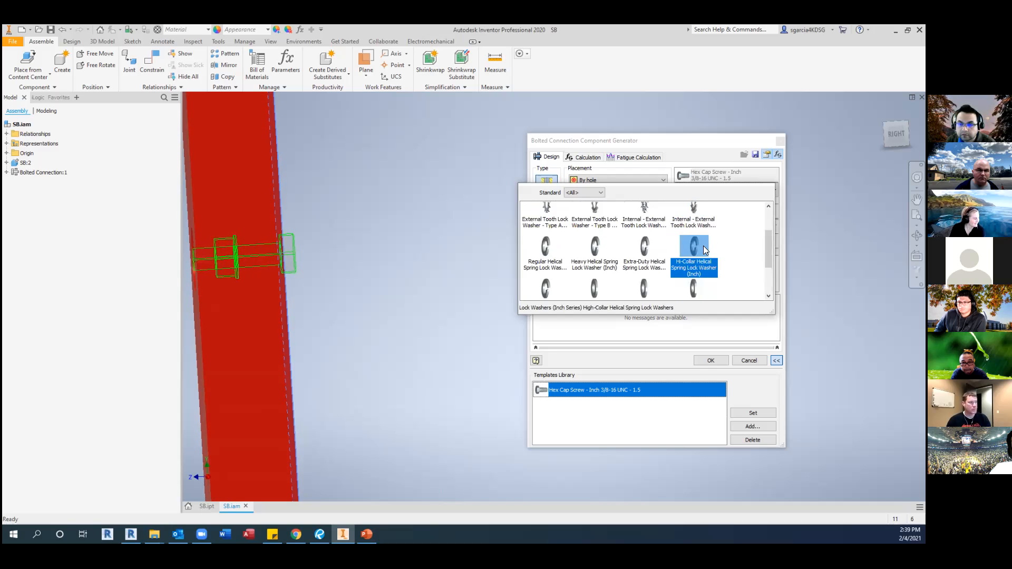
pyautogui.click(695, 248)
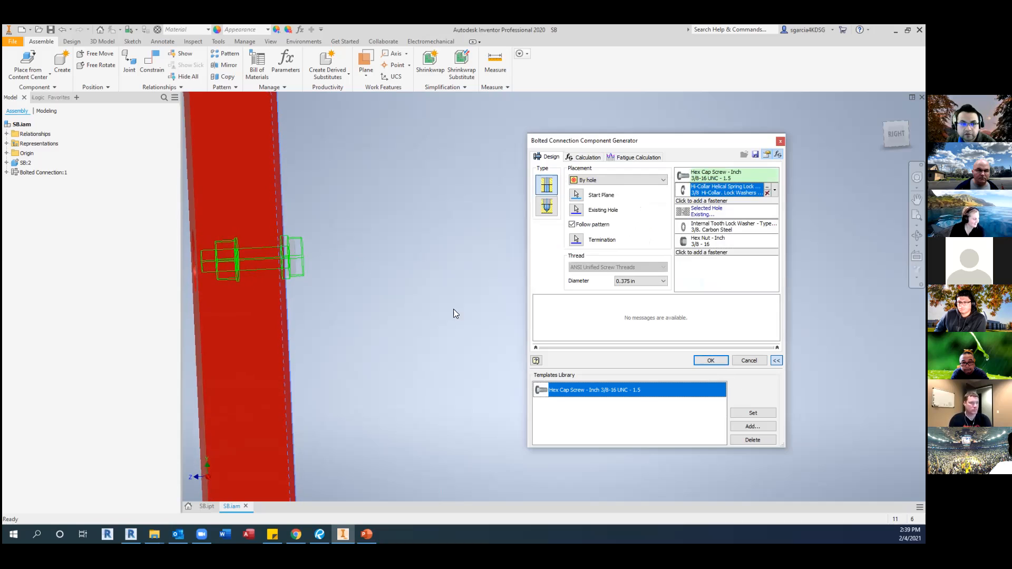
pyautogui.click(710, 360)
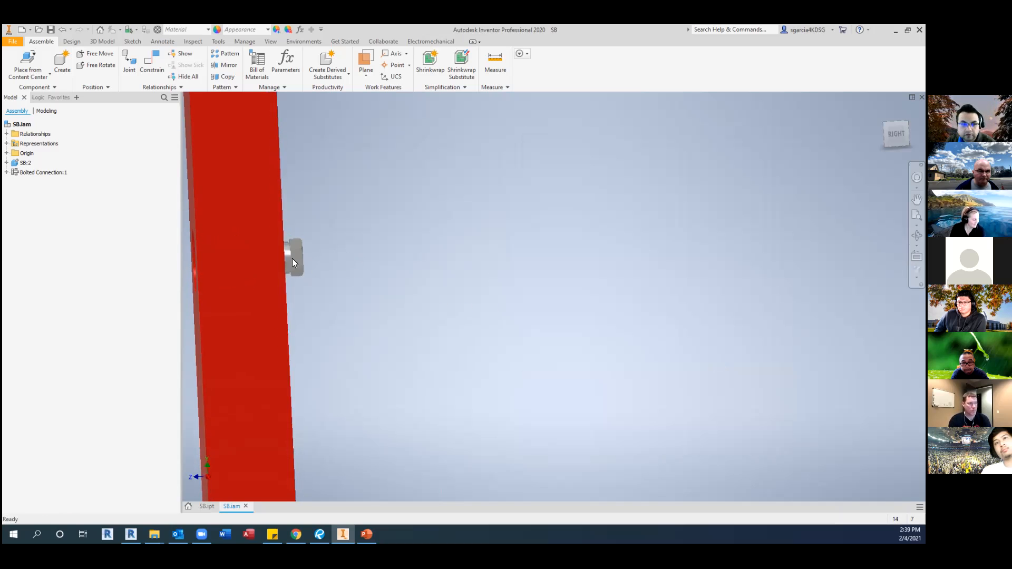
# Examine the bolted connection's components and the bolt heads and washers along the bar.
pyautogui.moveTo(270, 280); pyautogui.dragTo(483, 281, button='middle')
pyautogui.scroll(5, 425, 287)
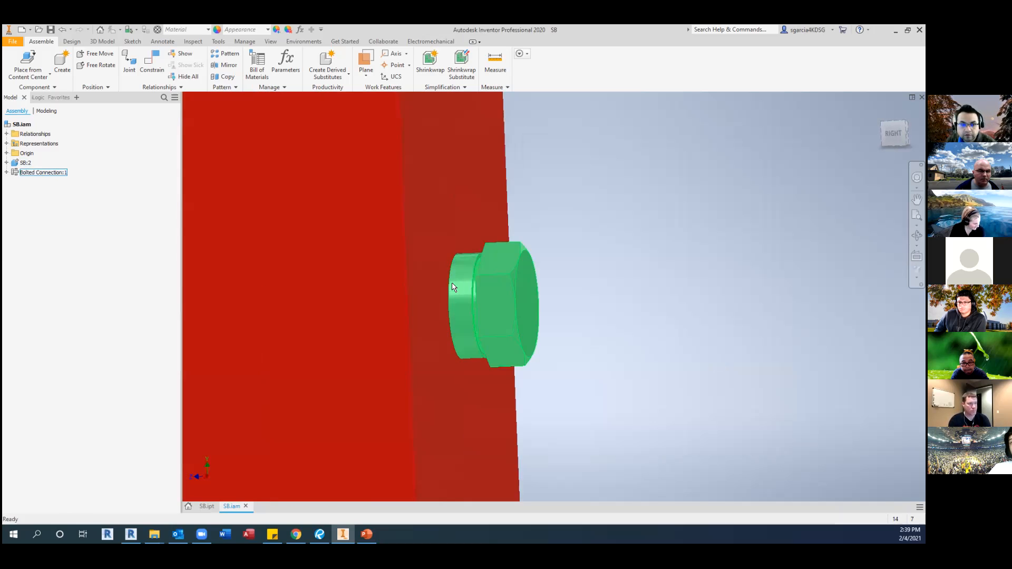
pyautogui.click(8, 173)
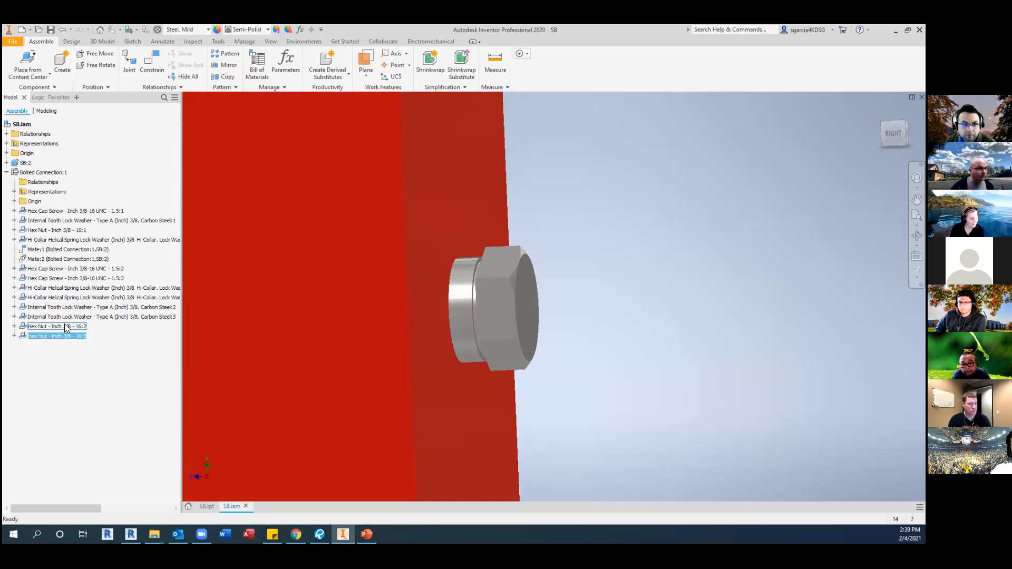
pyautogui.click(48, 336)
pyautogui.scroll(-8, 488, 295)
pyautogui.moveTo(514, 274); pyautogui.dragTo(490, 100, button='middle')
pyautogui.moveTo(477, 290); pyautogui.dragTo(416, 106, button='middle')
pyautogui.scroll(7, 429, 355)
pyautogui.moveTo(438, 231); pyautogui.dragTo(432, 241, button='middle')
pyautogui.scroll(4, 432, 240)
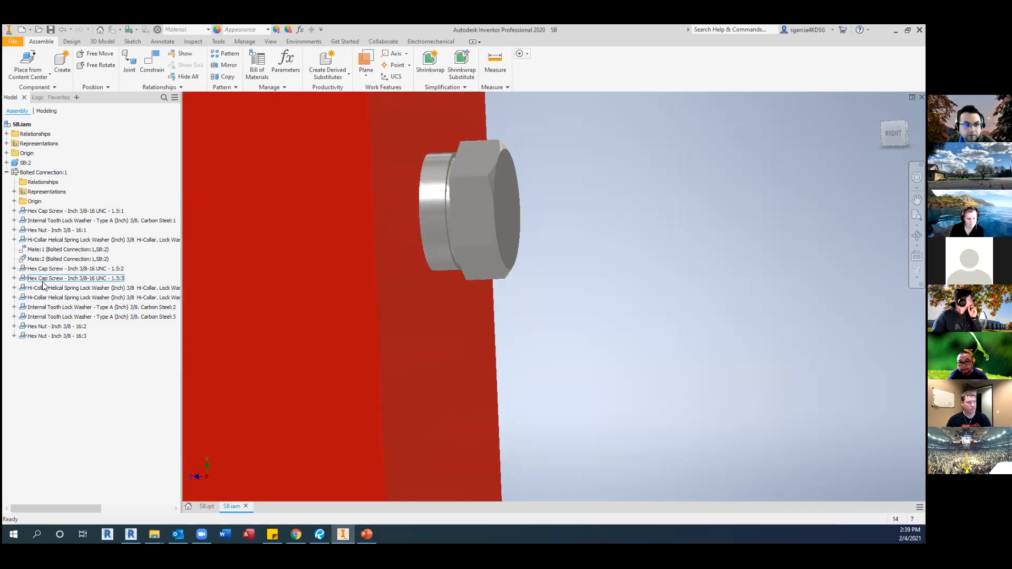
# Hide the first two Hi-Collar Helical Spring Lock Washers listed in the bolted connection.
pyautogui.rightClick(42, 240)
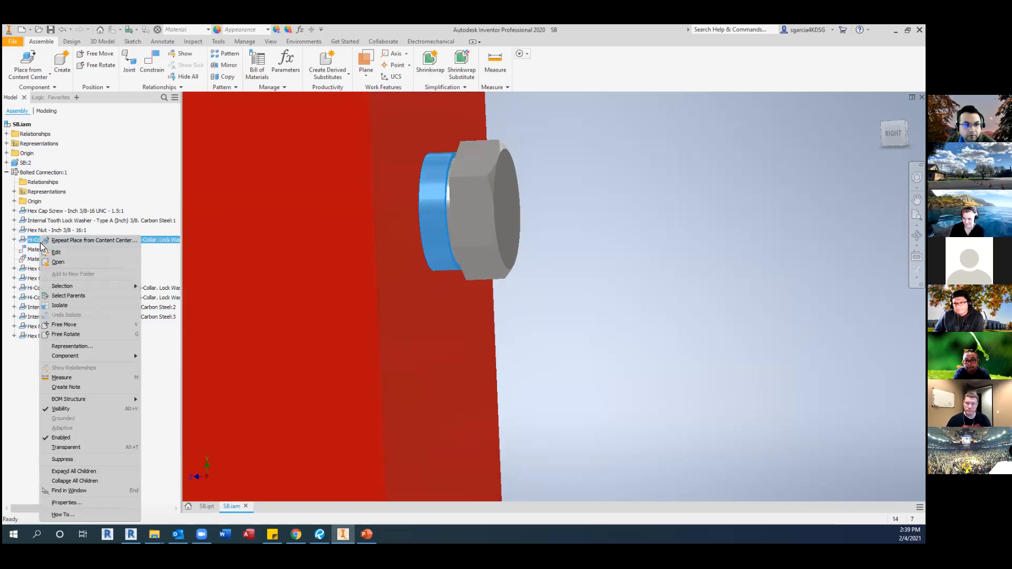
pyautogui.click(62, 410)
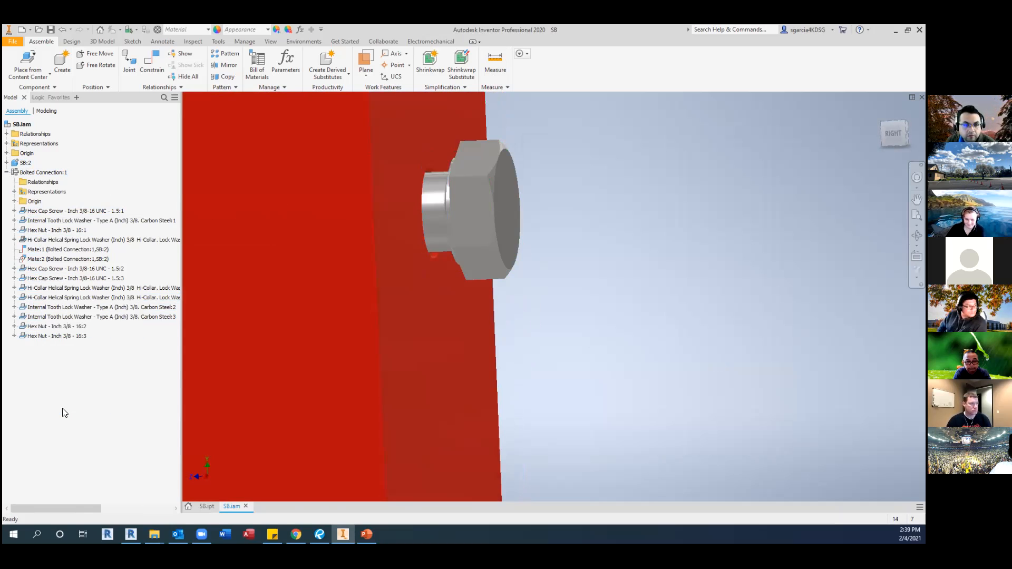
pyautogui.scroll(-8, 473, 248)
pyautogui.scroll(3, 451, 184)
pyautogui.scroll(-3, 451, 182)
pyautogui.moveTo(451, 182); pyautogui.dragTo(419, 358, button='middle')
pyautogui.scroll(-4, 441, 217)
pyautogui.moveTo(441, 217); pyautogui.dragTo(414, 275, button='middle')
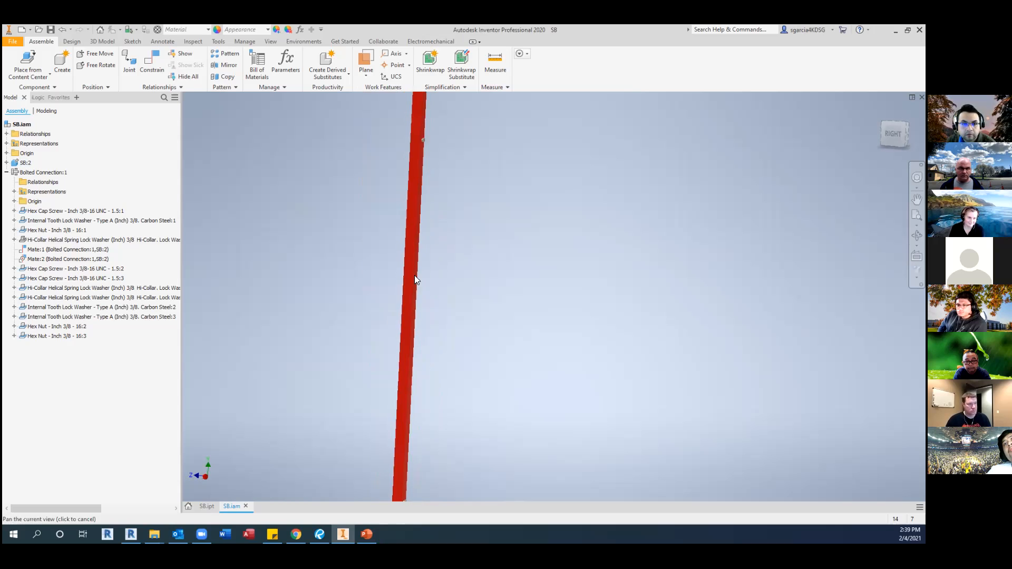
pyautogui.scroll(3, 416, 215)
pyautogui.scroll(4, 366, 221)
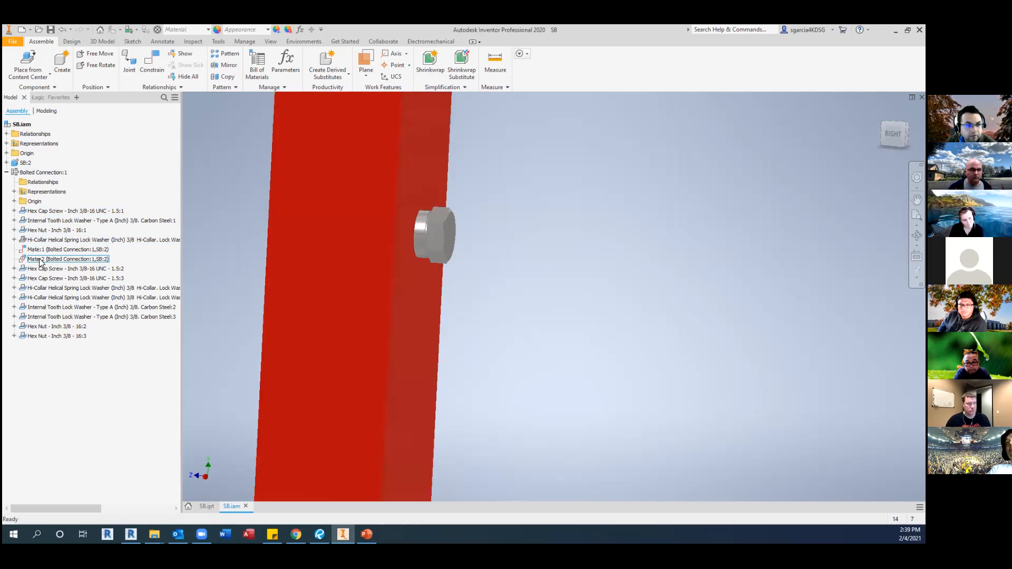
pyautogui.rightClick(41, 290)
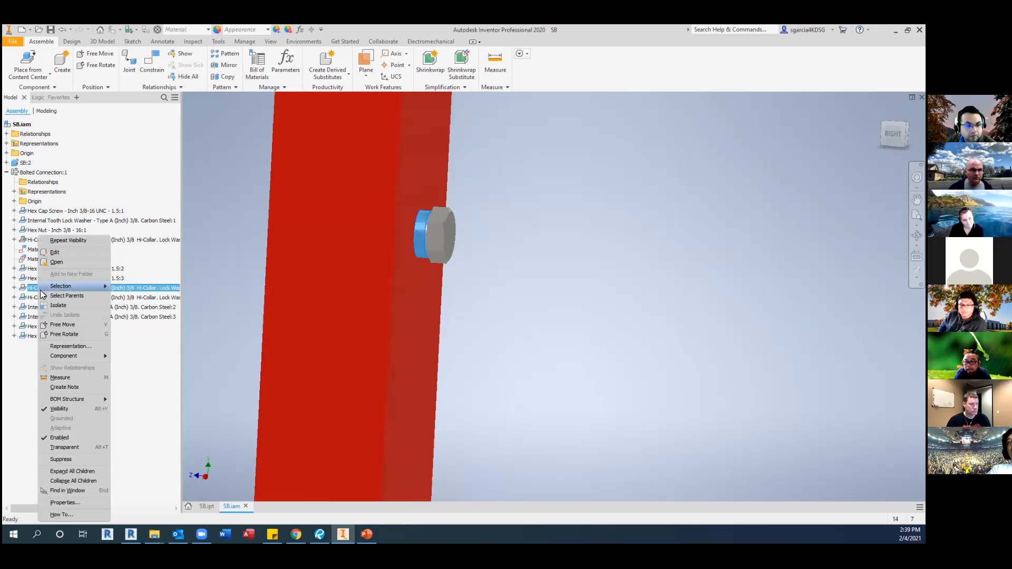
pyautogui.click(64, 408)
# Hide the remaining Hi-Collar Helical Spring Lock Washer under the last cap screw head of the bolted connection.
pyautogui.scroll(-5, 446, 272)
pyautogui.moveTo(445, 271); pyautogui.dragTo(390, 465, button='middle')
pyautogui.moveTo(393, 208); pyautogui.dragTo(336, 396, button='middle')
pyautogui.scroll(-5, 388, 181)
pyautogui.moveTo(389, 181); pyautogui.dragTo(368, 253, button='middle')
pyautogui.scroll(10, 368, 258)
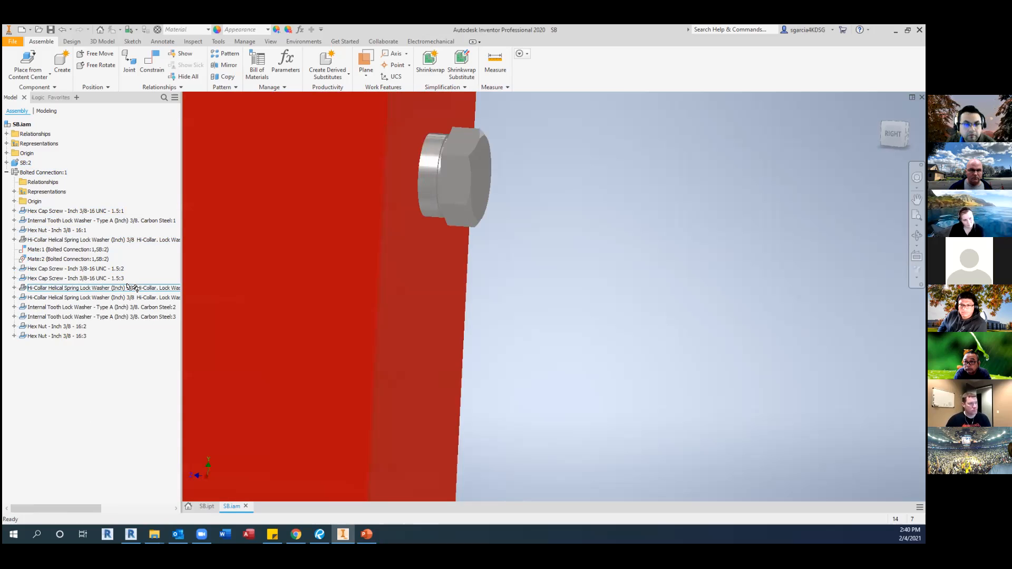
pyautogui.click(48, 297)
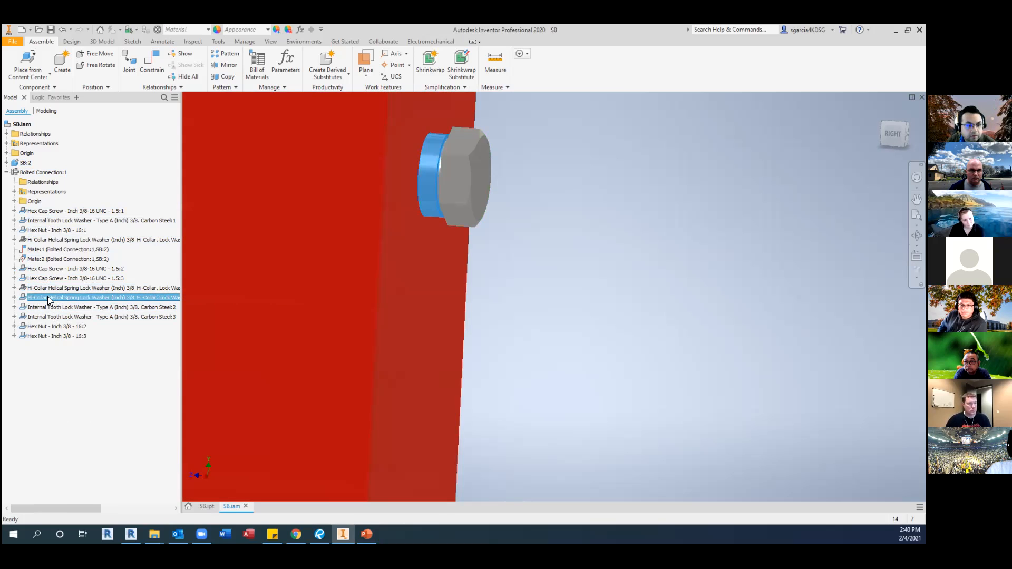
pyautogui.rightClick(47, 297)
pyautogui.click(66, 408)
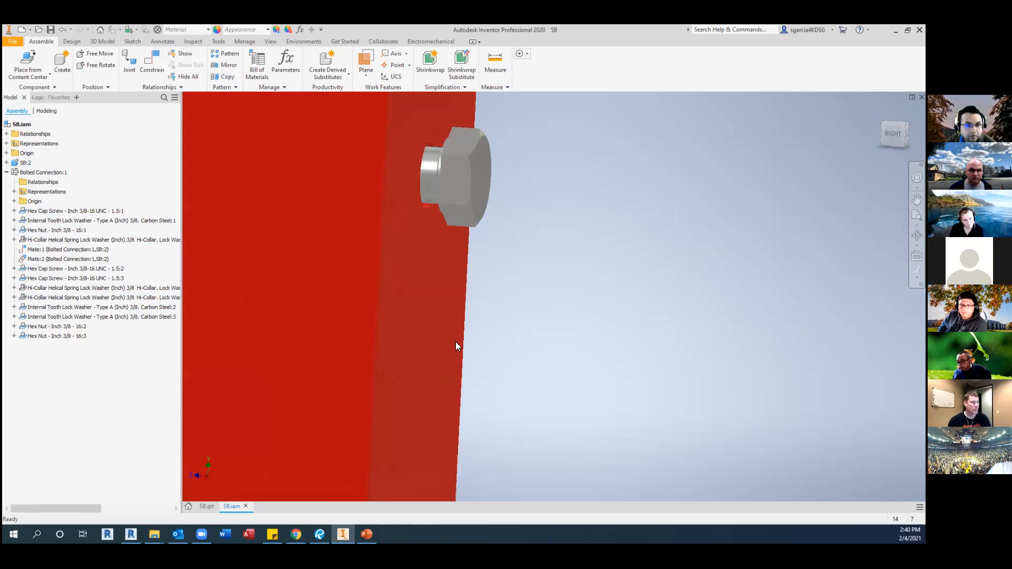
# Save the SB.iam assembly together with its dependent files and inspect the bar from another angle.
pyautogui.scroll(-5, 455, 341)
pyautogui.hotkey('ctrl', 's')
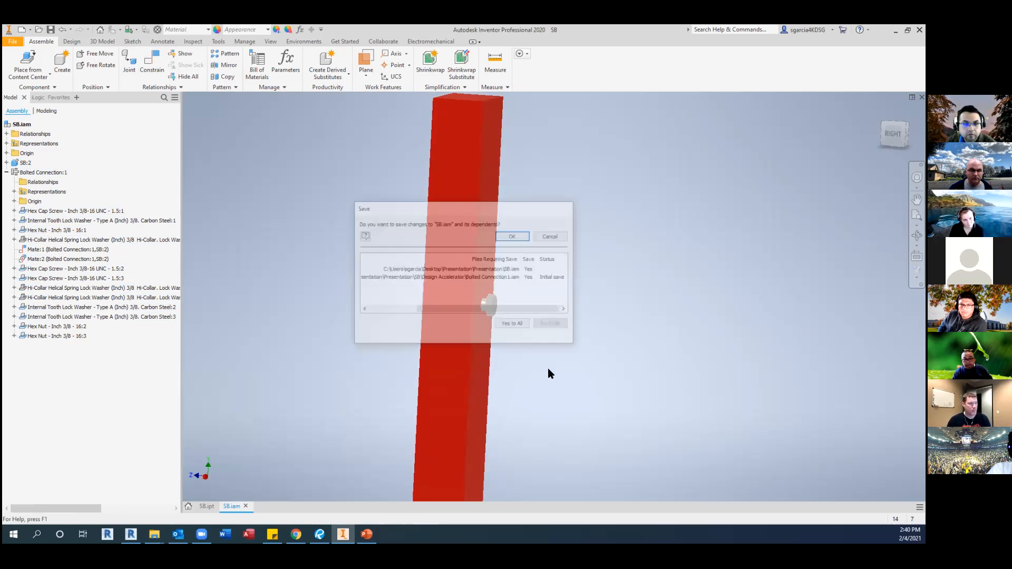
pyautogui.click(512, 237)
pyautogui.keyDown('shift'); pyautogui.moveTo(467, 279); pyautogui.dragTo(521, 224, button='middle'); pyautogui.keyUp('shift')
pyautogui.moveTo(461, 248); pyautogui.dragTo(336, 317, button='middle')
pyautogui.keyDown('shift'); pyautogui.moveTo(367, 310); pyautogui.dragTo(466, 239, button='middle'); pyautogui.keyUp('shift')
pyautogui.moveTo(543, 255); pyautogui.dragTo(422, 262, button='middle')
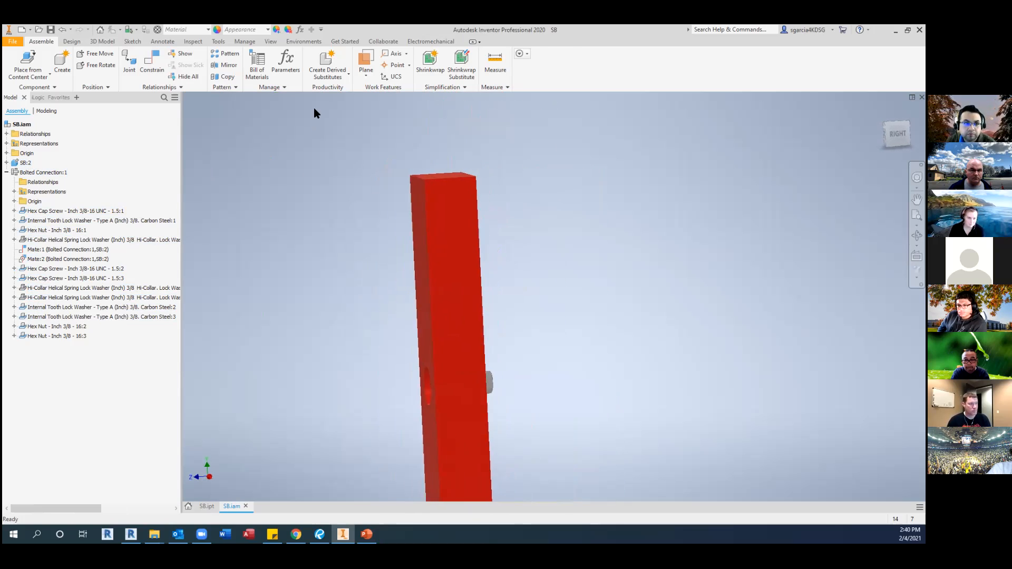
# Enter the BIM Content environment and create a Shrinkwrap substitute of the assembly with the default settings.
pyautogui.click(245, 41)
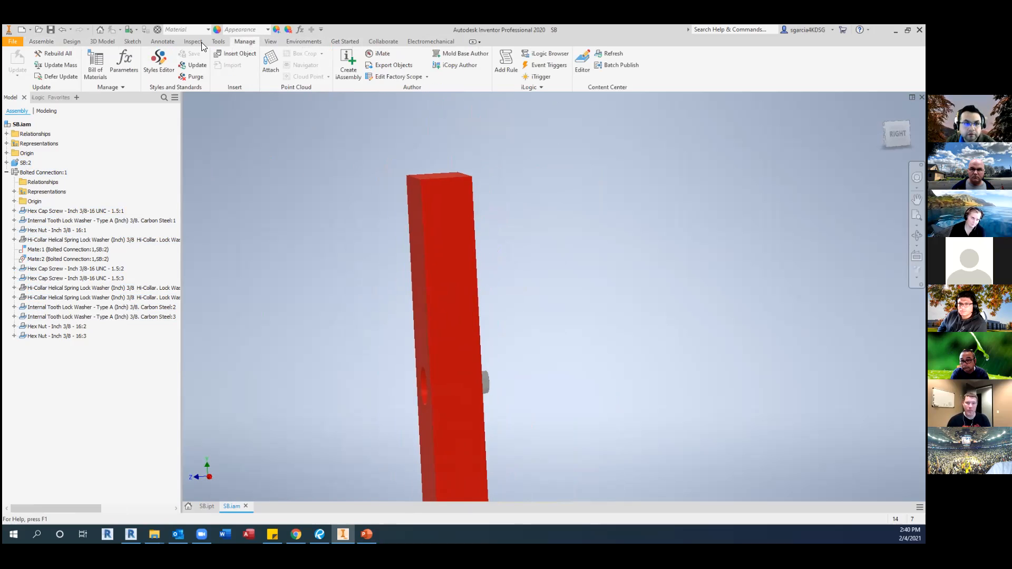
pyautogui.click(221, 41)
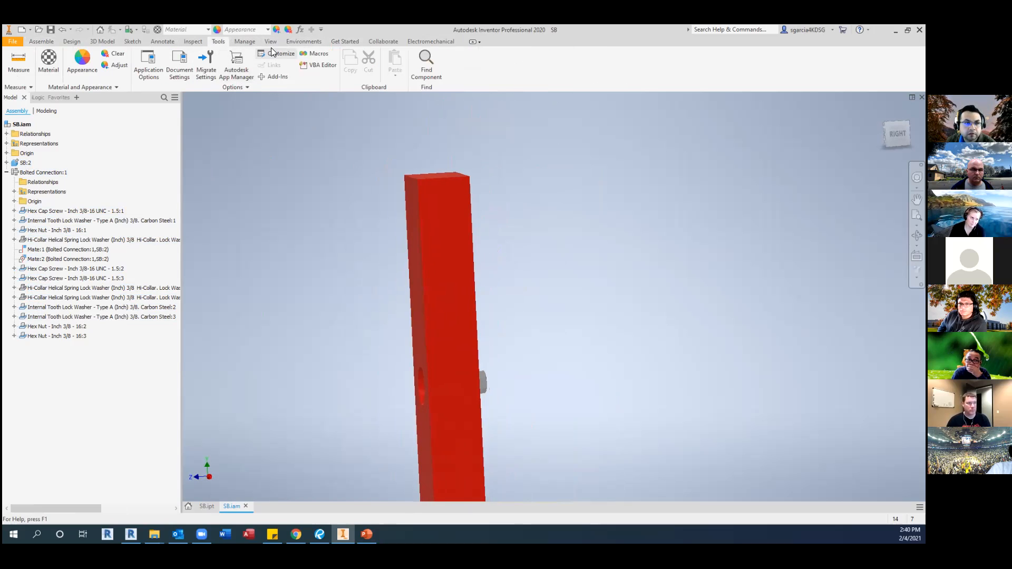
pyautogui.click(249, 43)
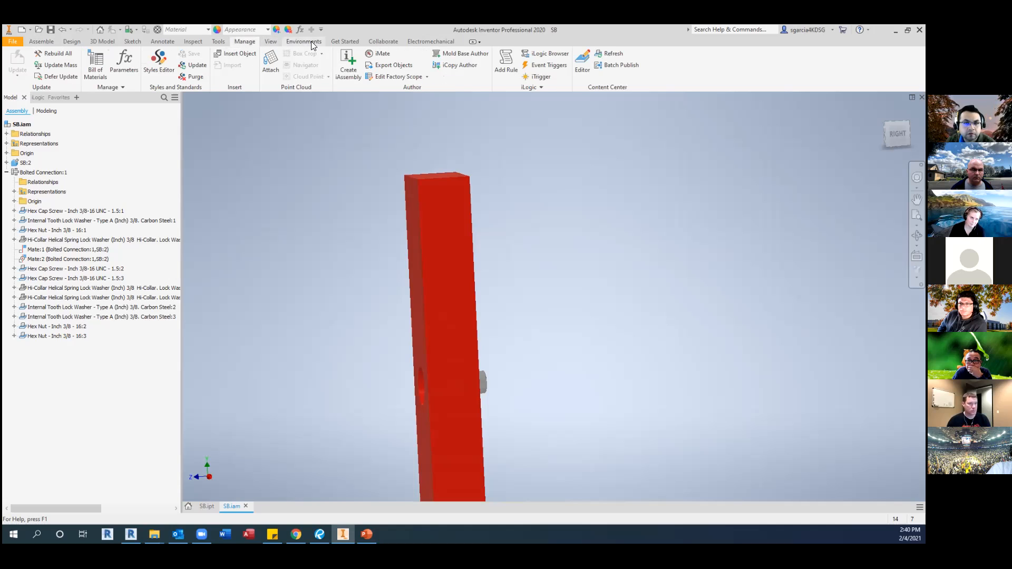
pyautogui.click(296, 42)
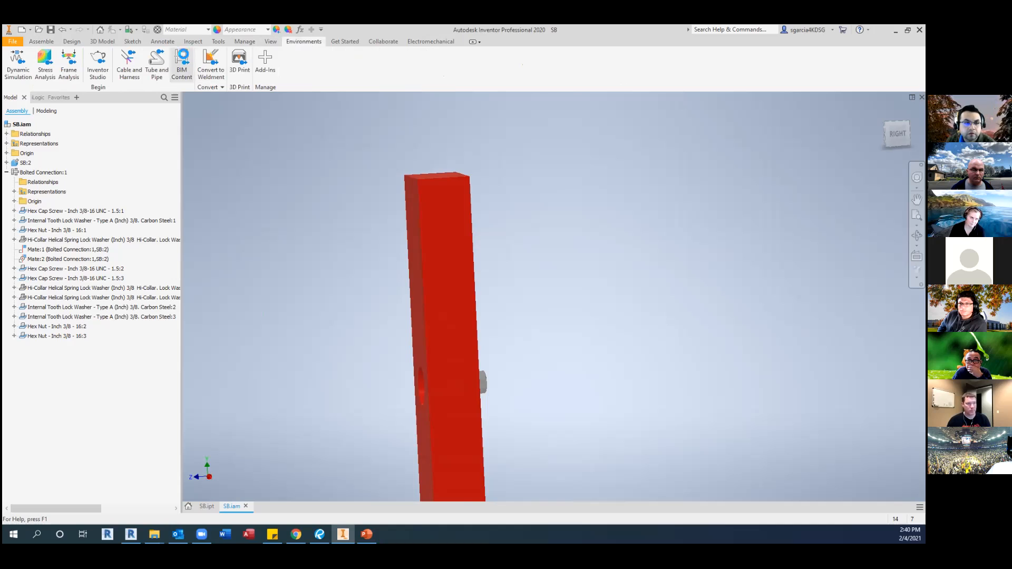
pyautogui.click(182, 62)
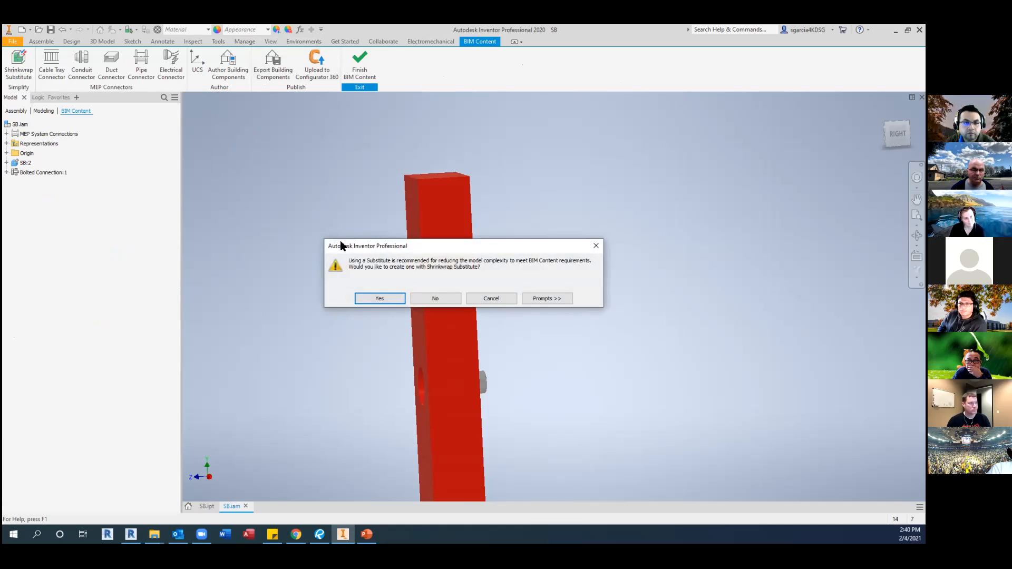
pyautogui.click(379, 299)
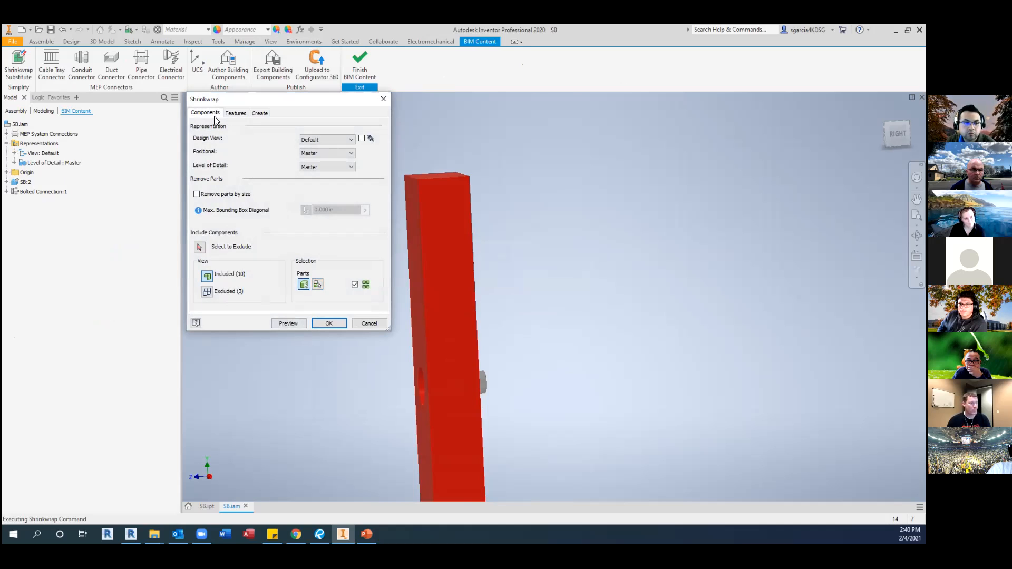
pyautogui.click(329, 323)
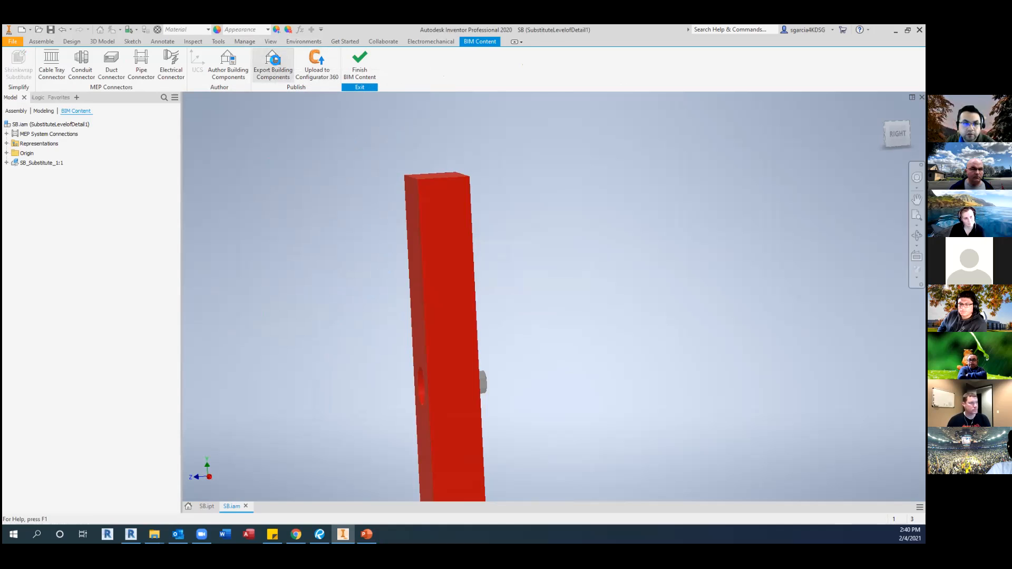
# Export the building component as a Revit family file named SB2121 in the Presentation folder.
pyautogui.click(273, 63)
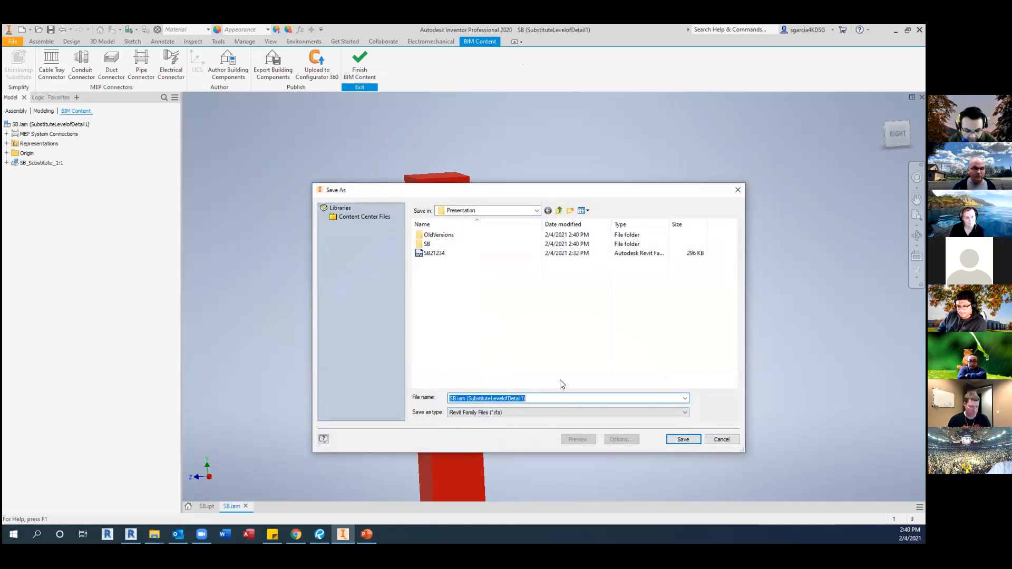
pyautogui.write('SB')
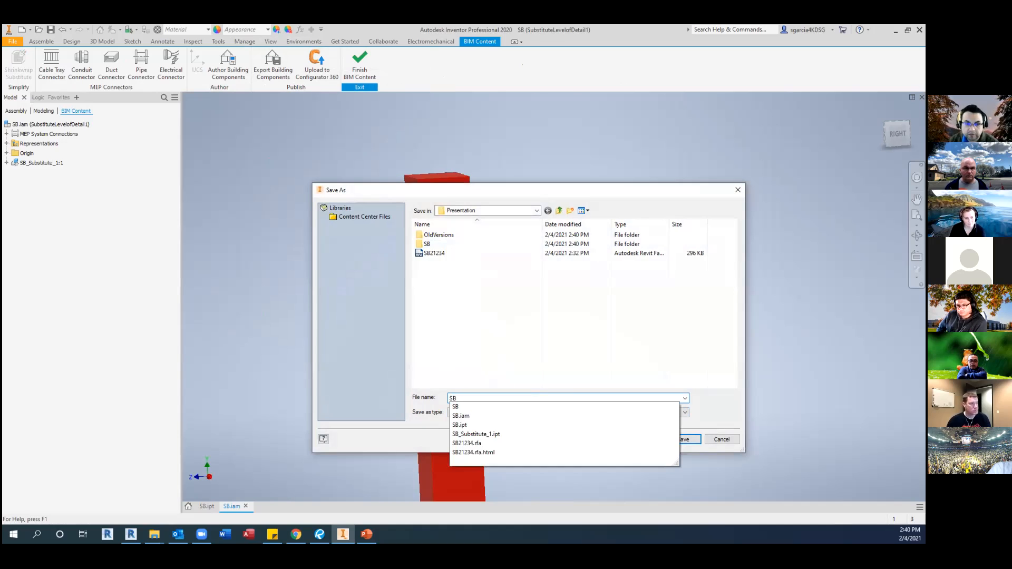
pyautogui.write('2121')
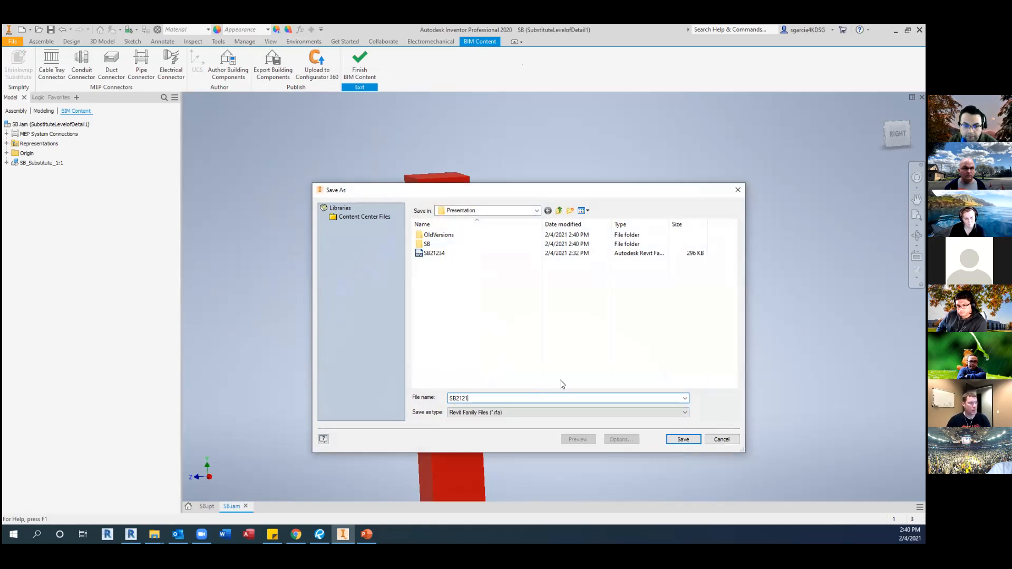
pyautogui.click(683, 440)
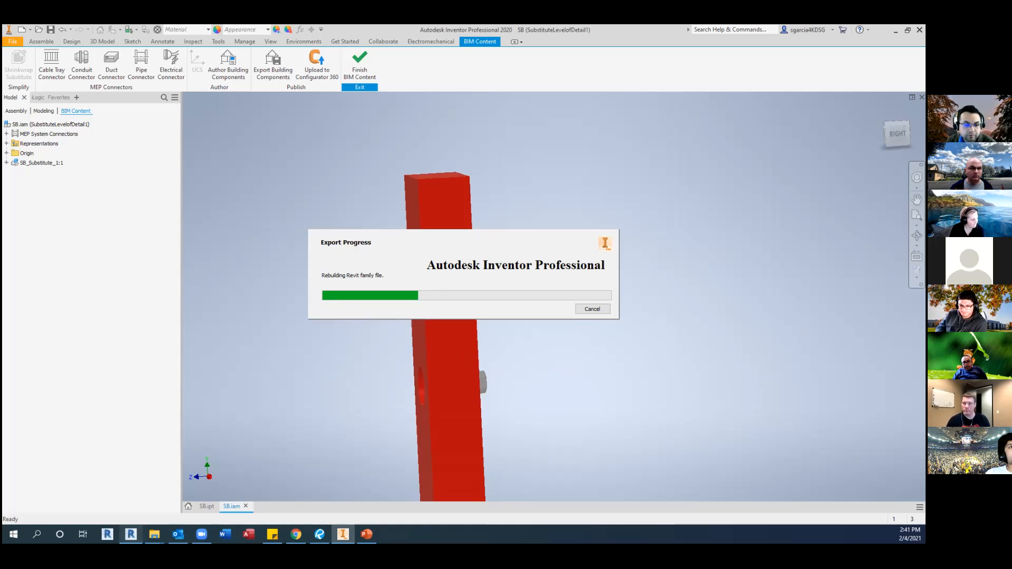
# Switch to the 1951HarborBay-Central.rvt project in Revit and open the sheet 2.05 - ELEVATIONS.
pyautogui.click(131, 534)
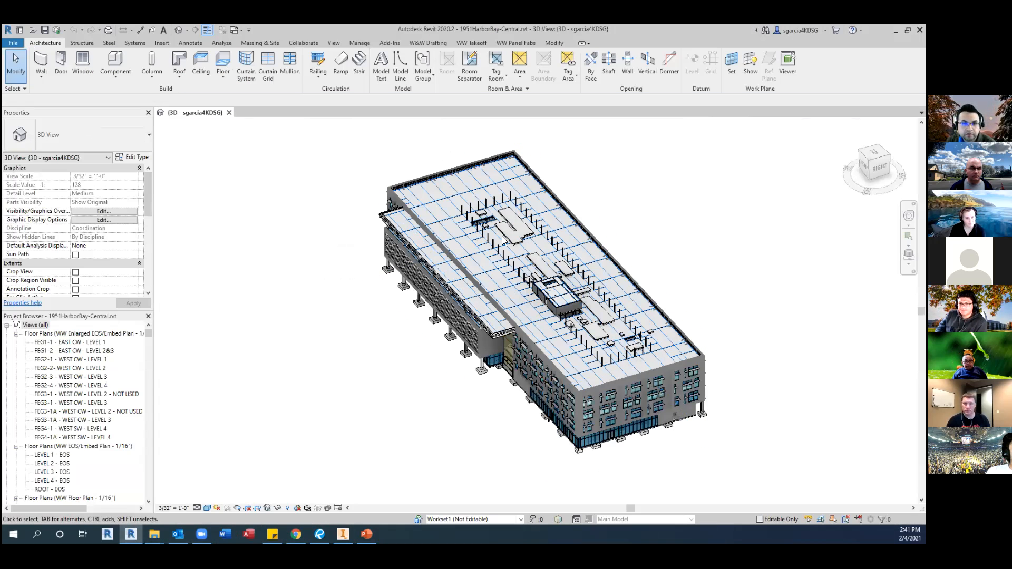
pyautogui.scroll(2, 392, 327)
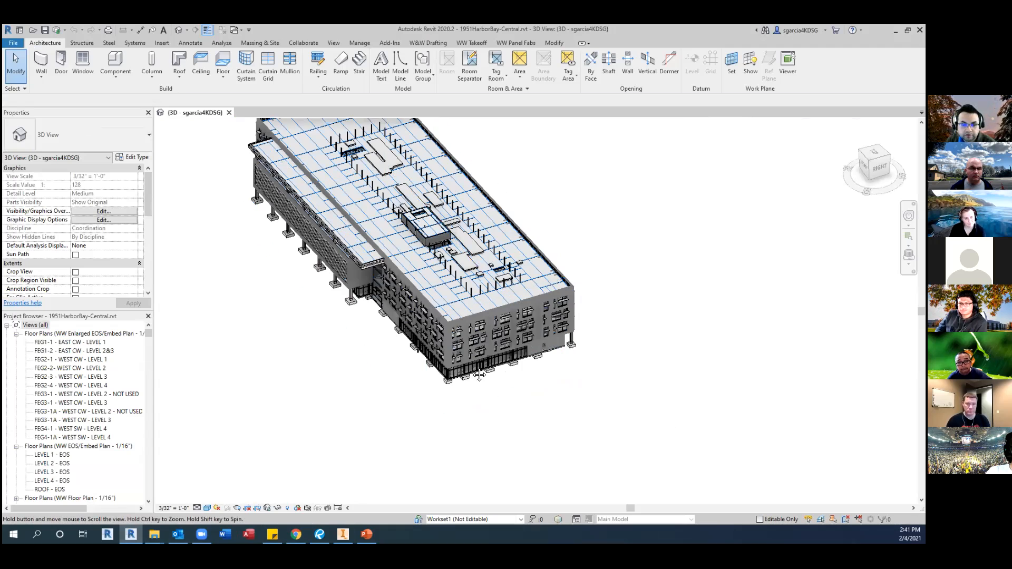
pyautogui.scroll(2, 452, 339)
pyautogui.scroll(4, 452, 338)
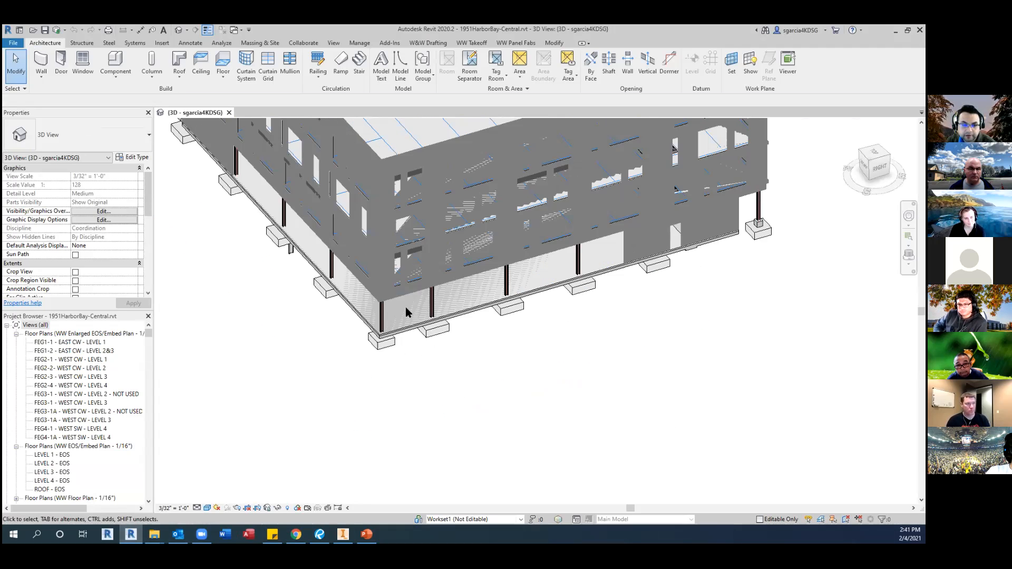
pyautogui.scroll(-15, 85, 420)
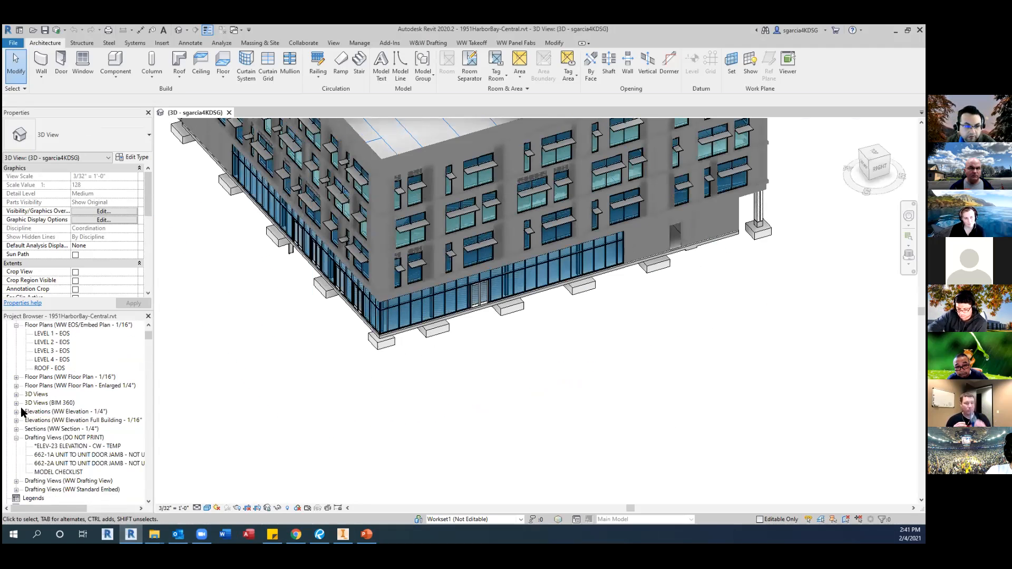
pyautogui.scroll(-10, 86, 420)
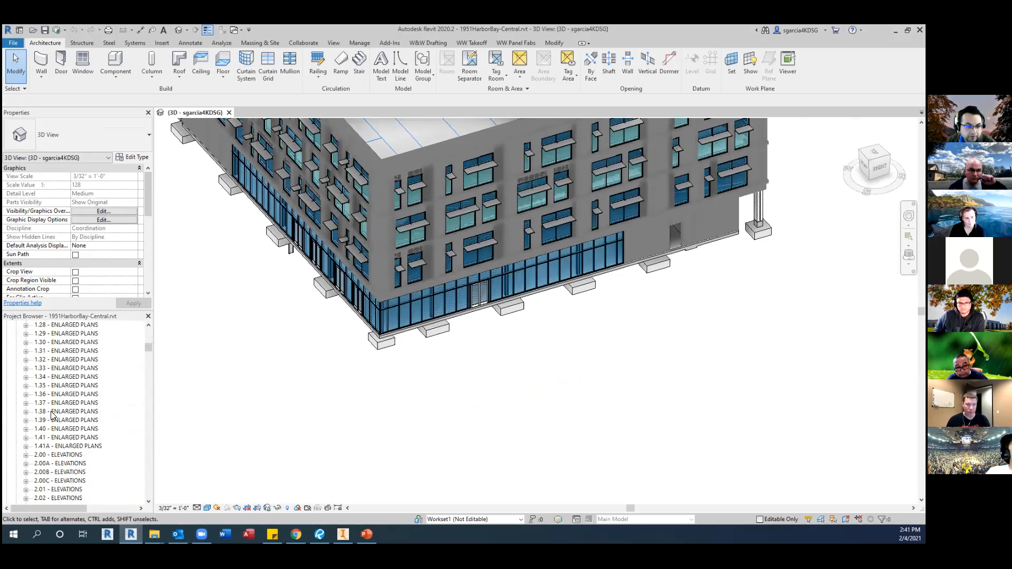
pyautogui.click(38, 447)
pyautogui.click(42, 421)
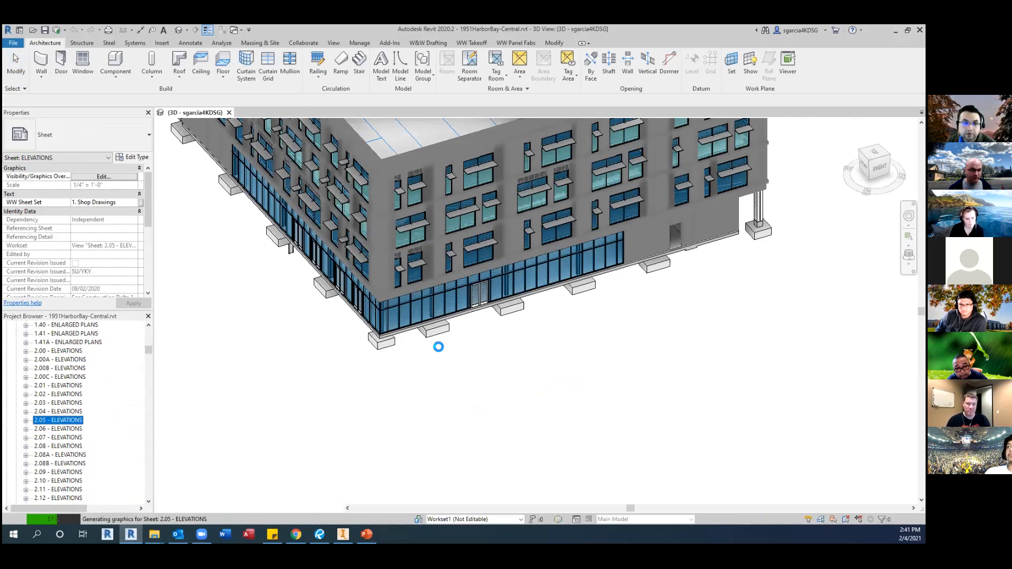
# Activate the 16 ELEVATION viewport on the sheet for editing.
pyautogui.scroll(3, 327, 192)
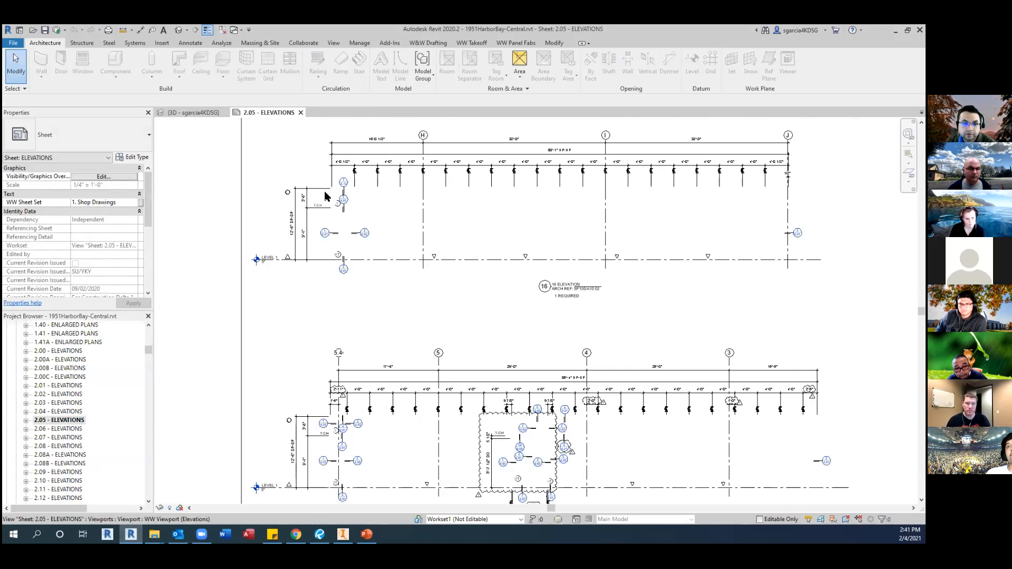
pyautogui.doubleClick(316, 158)
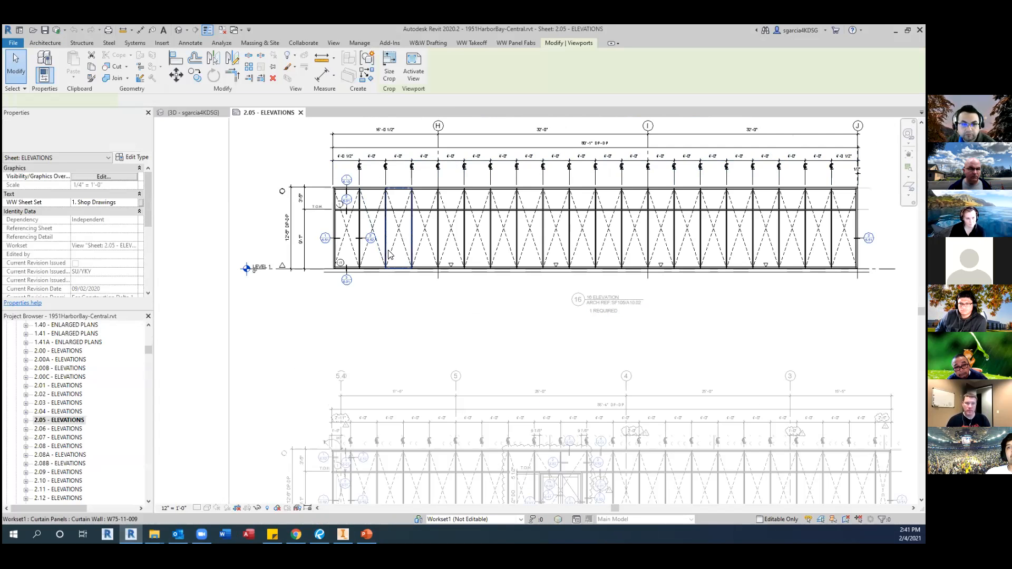
pyautogui.scroll(1, 364, 202)
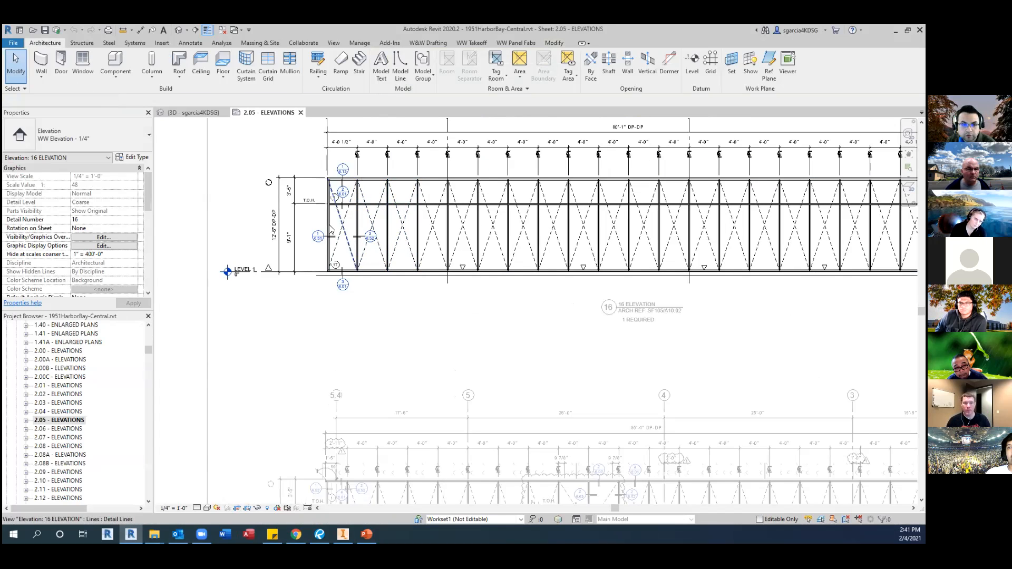
# Draw a horizontal WW Details - Full section just below the T.O.H. line, from outside the elevation's left edge across the first few panels.
pyautogui.click(196, 31)
pyautogui.scroll(2, 357, 229)
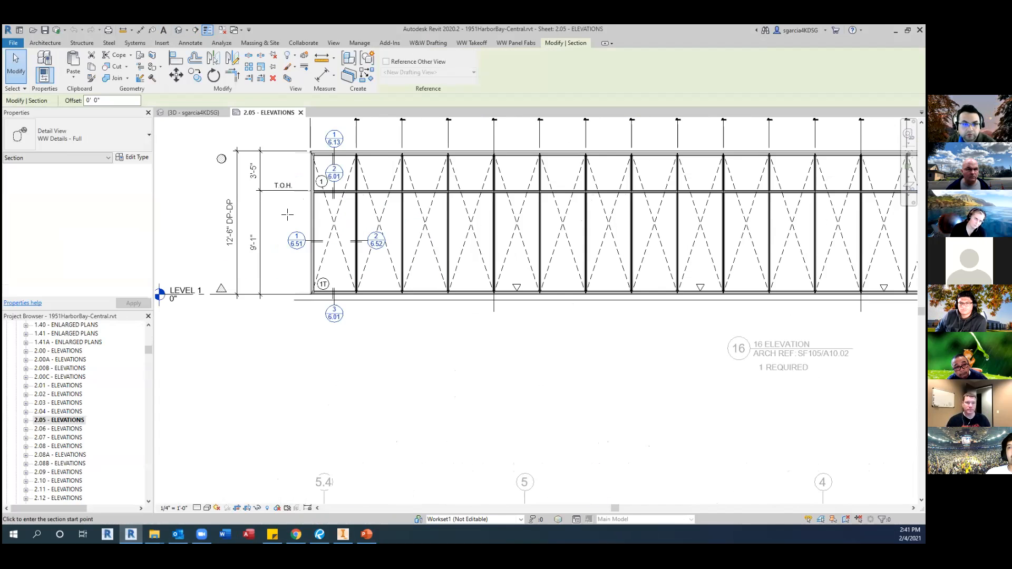
pyautogui.click(296, 207)
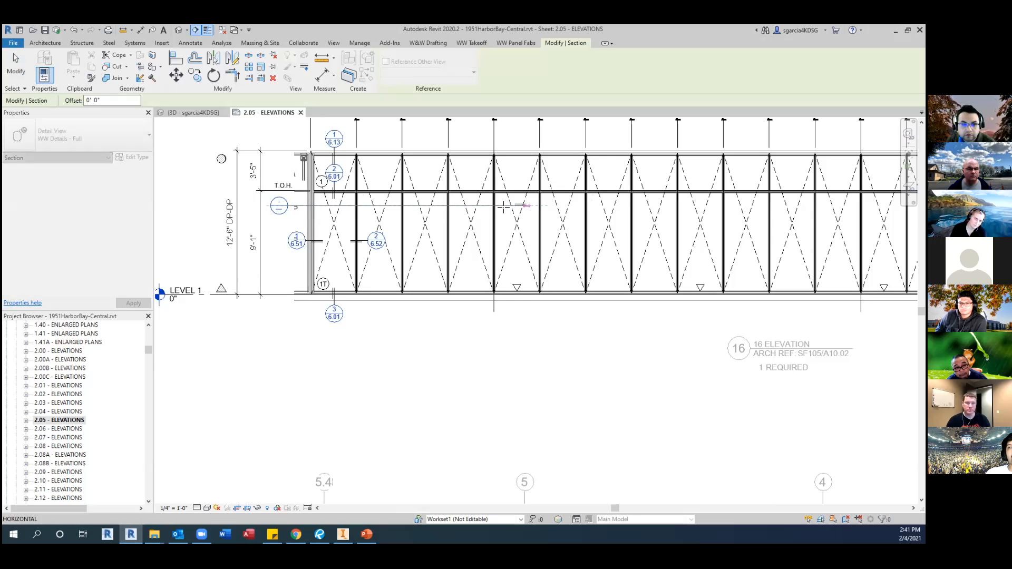
pyautogui.click(356, 206)
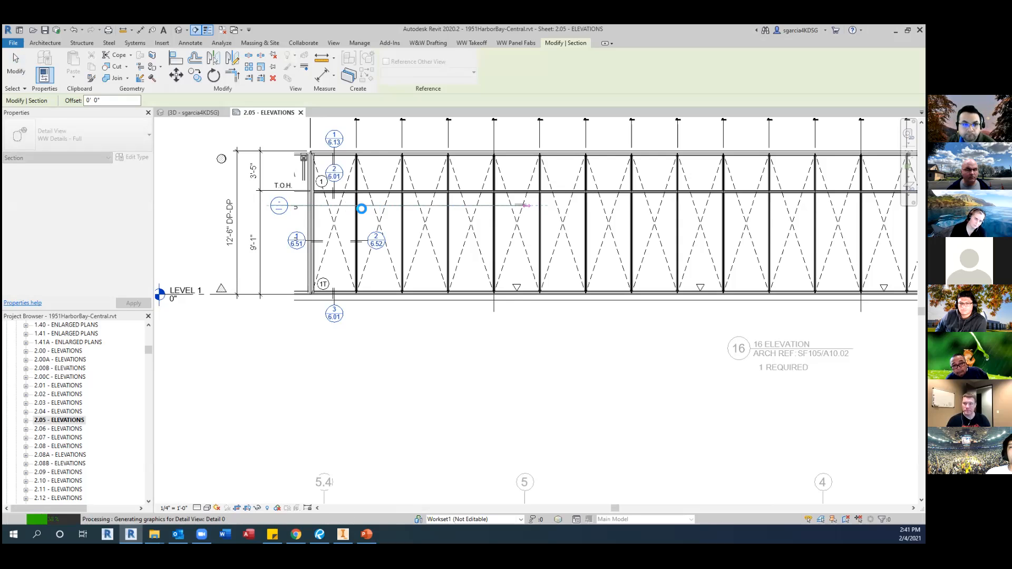
pyautogui.press('Escape')
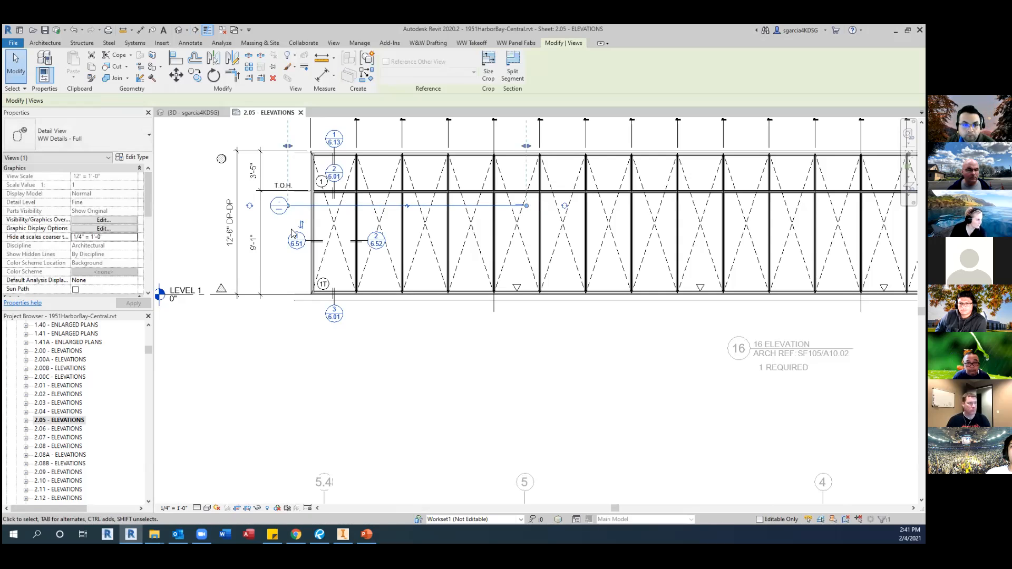
pyautogui.press('Escape')
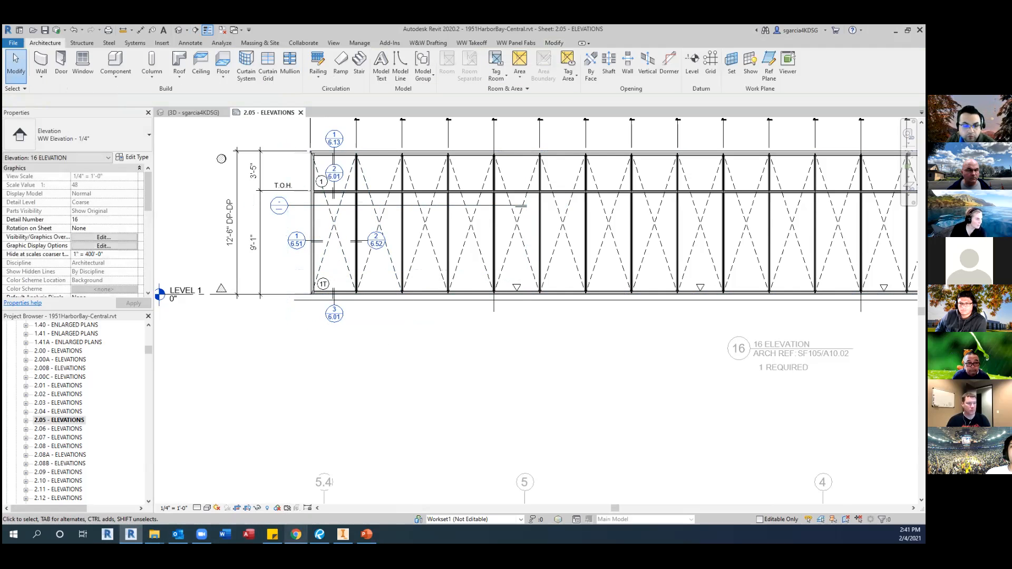
# Select the SB212112 Revit family in File Explorer's Presentation folder, then open the new horizontal section's detail view in Revit.
pyautogui.moveTo(154, 534)
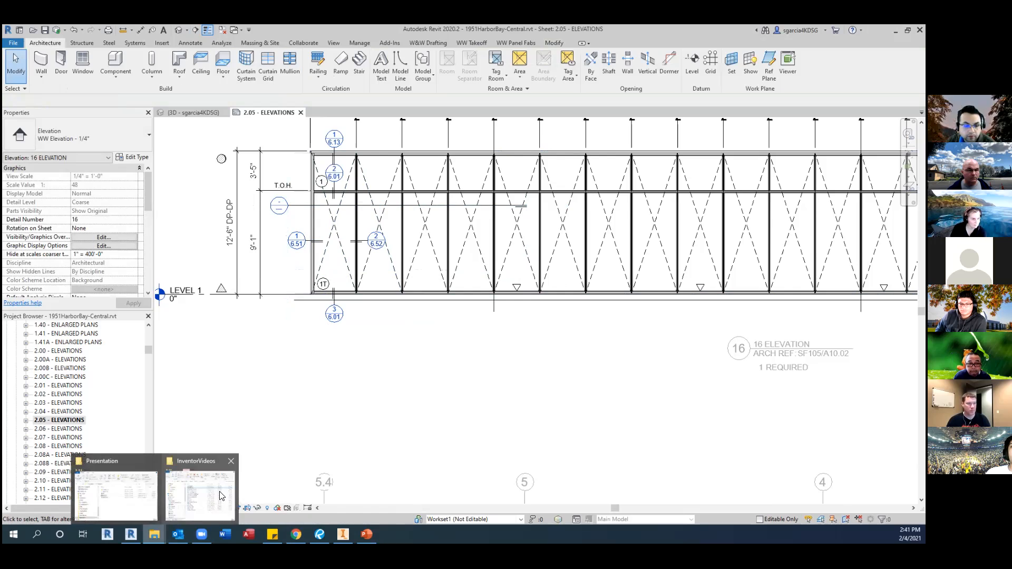
pyautogui.click(126, 492)
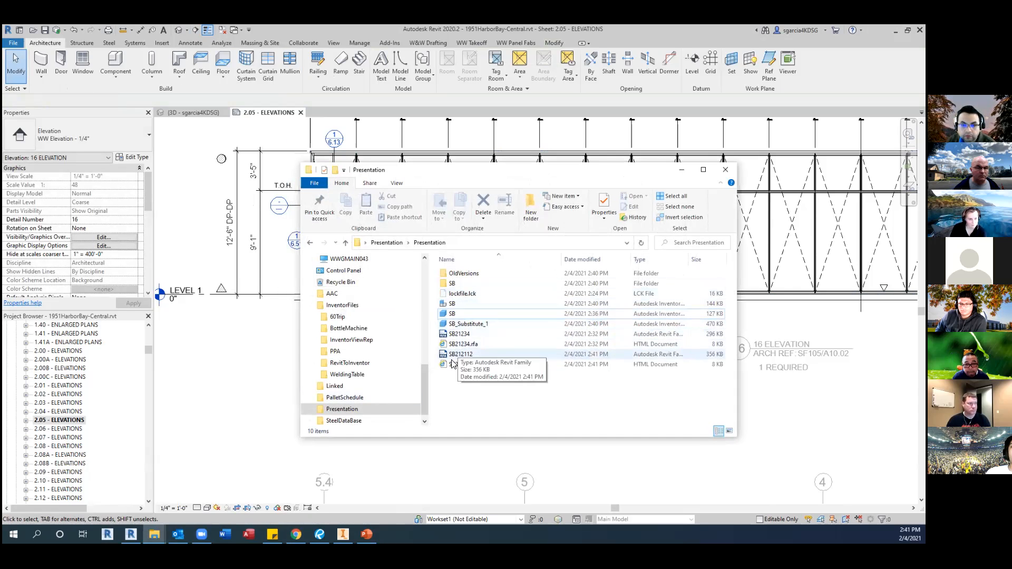
pyautogui.click(465, 358)
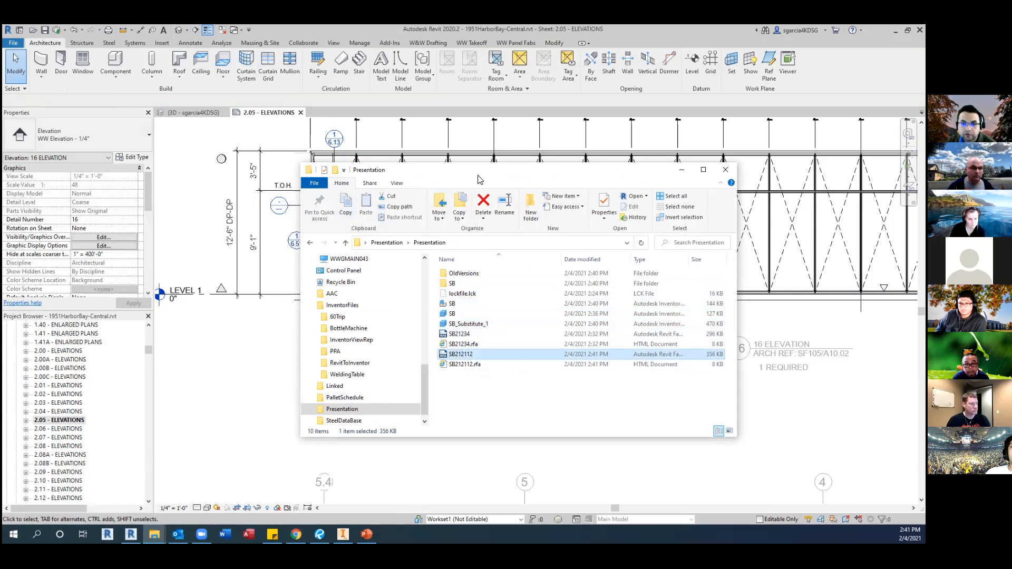
pyautogui.moveTo(478, 176); pyautogui.dragTo(924, 176)
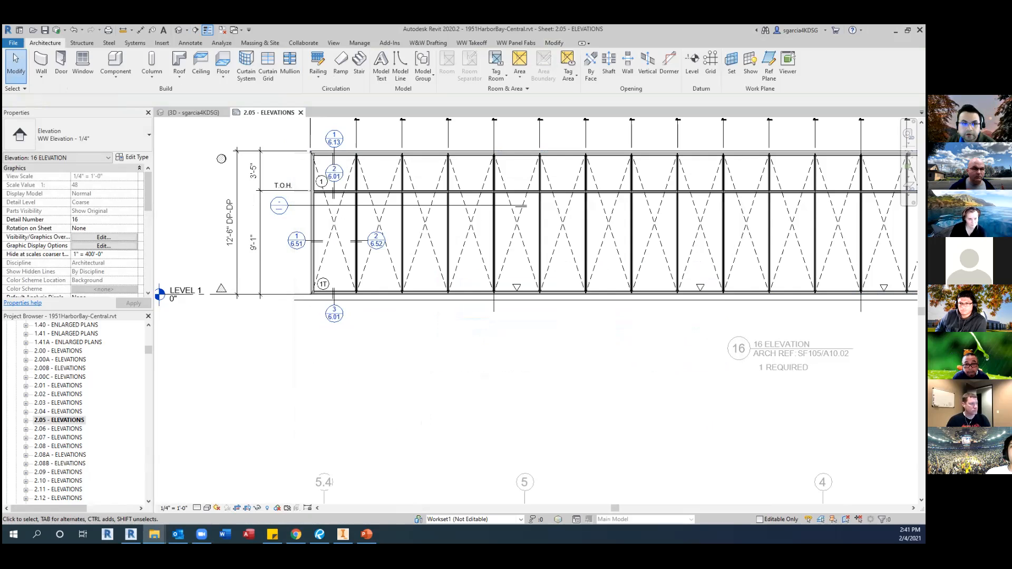
pyautogui.doubleClick(280, 204)
pyautogui.scroll(8, 490, 328)
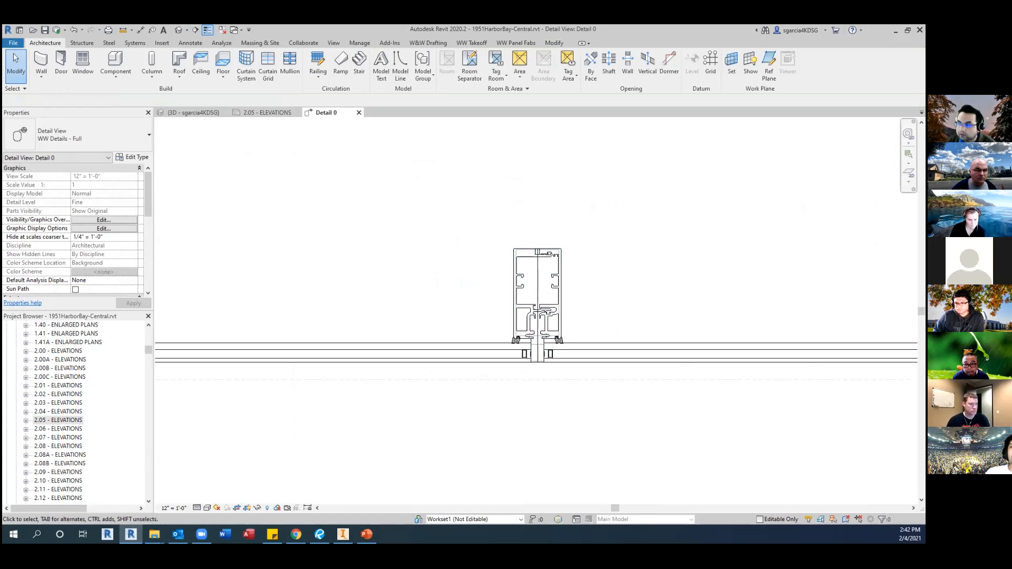
# Load the SB212112 family from the Presentation folder into the detail view and place one instance beside the vertical mullion.
pyautogui.hotkey('alt', 'Tab')
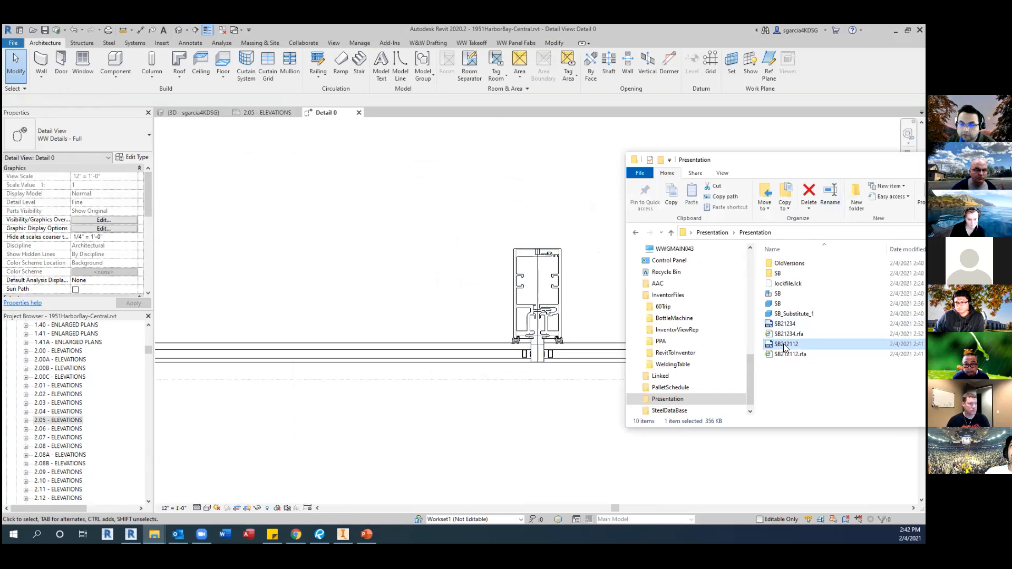
pyautogui.moveTo(783, 346); pyautogui.dragTo(556, 282)
pyautogui.scroll(4, 551, 289)
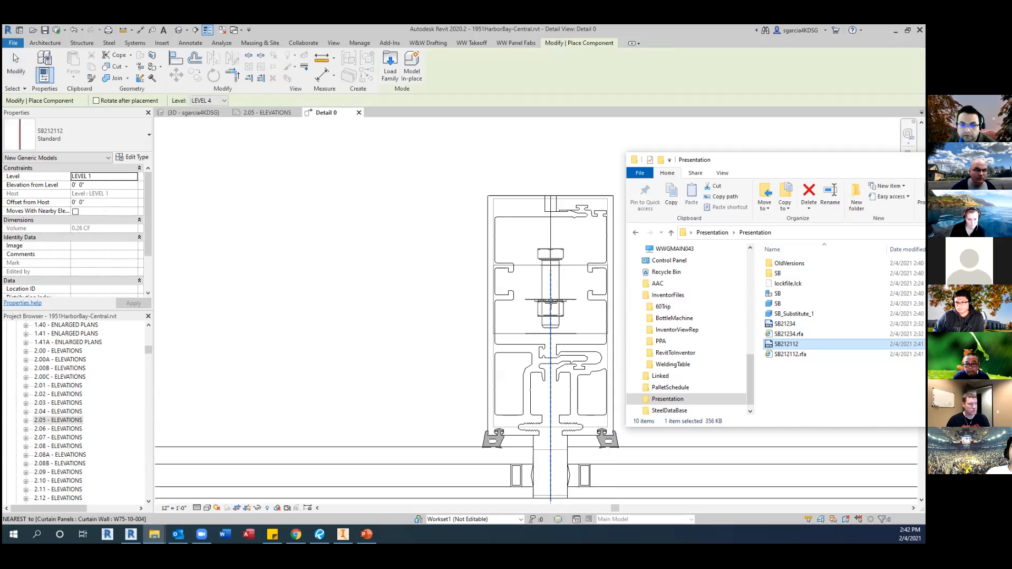
pyautogui.scroll(2, 523, 275)
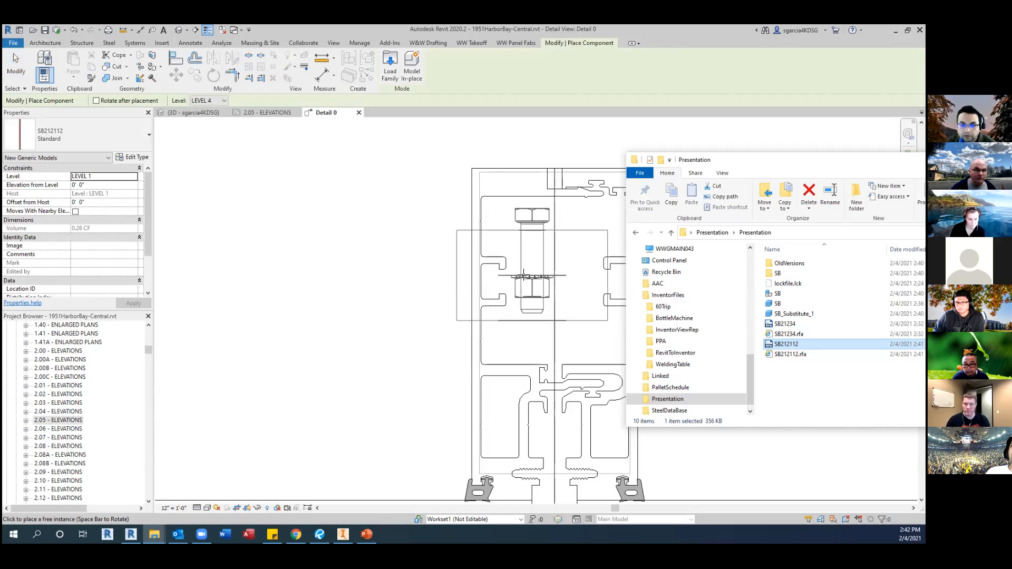
pyautogui.scroll(-1, 542, 291)
pyautogui.moveTo(541, 292); pyautogui.dragTo(452, 283, button='middle')
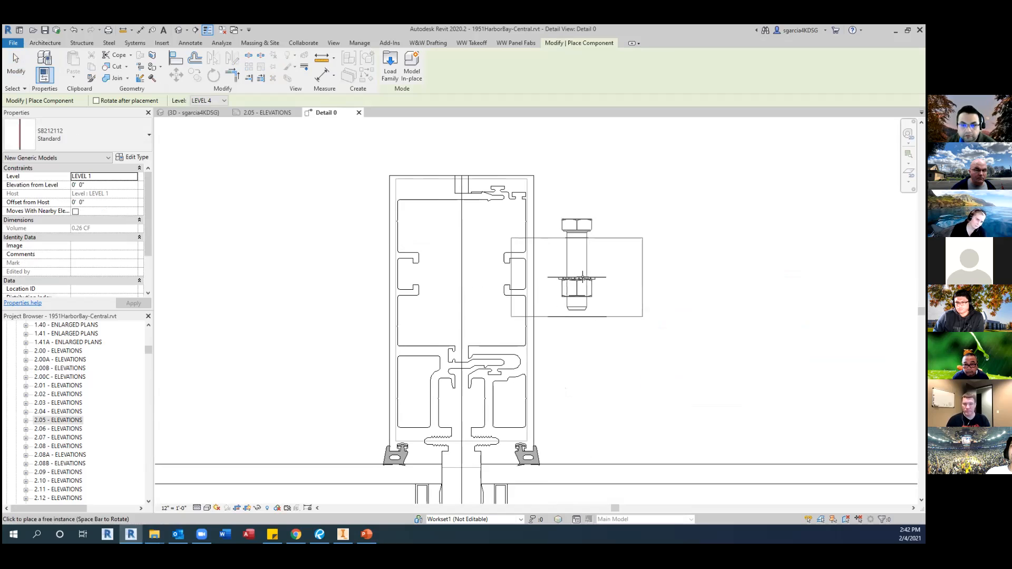
pyautogui.click(608, 278)
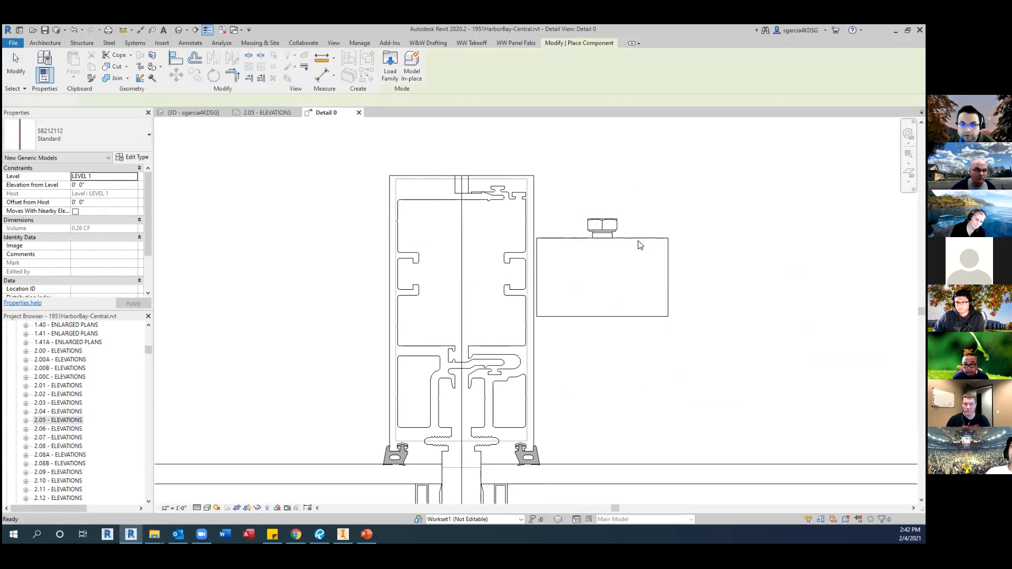
# Rotate the placed SB212112 component 90° counterclockwise about its center.
pyautogui.press('Escape')
pyautogui.click(214, 75)
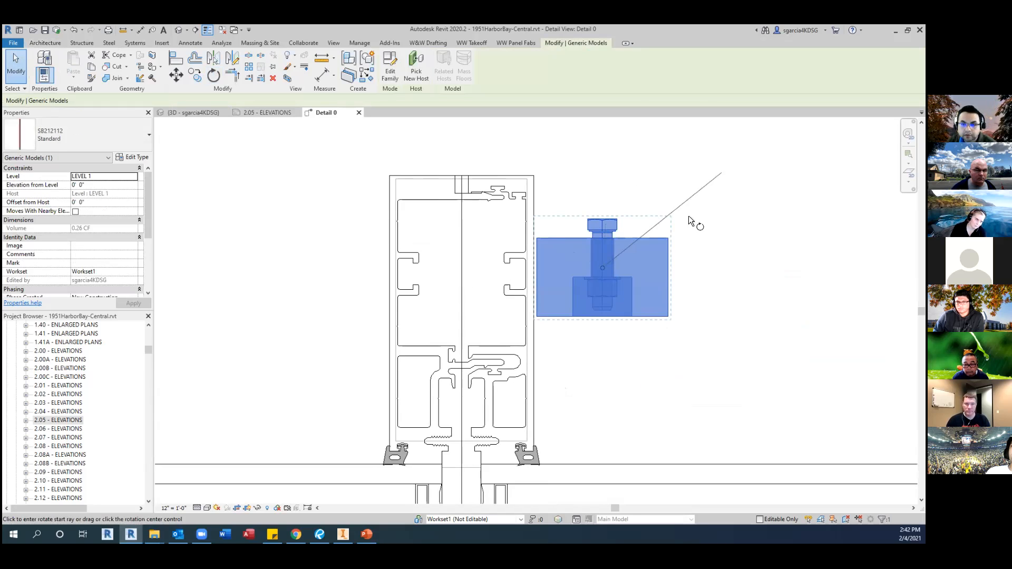
pyautogui.click(742, 269)
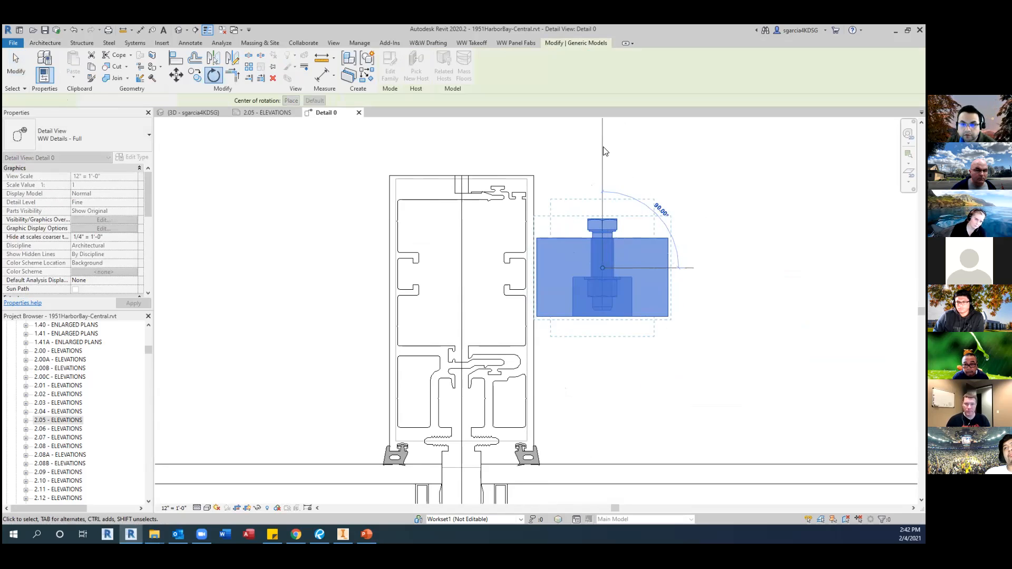
pyautogui.click(605, 138)
# Move the SB212112 component into the mullion cavity and nudge it upward so its bolt head sits in the left slot.
pyautogui.moveTo(570, 232); pyautogui.dragTo(417, 242)
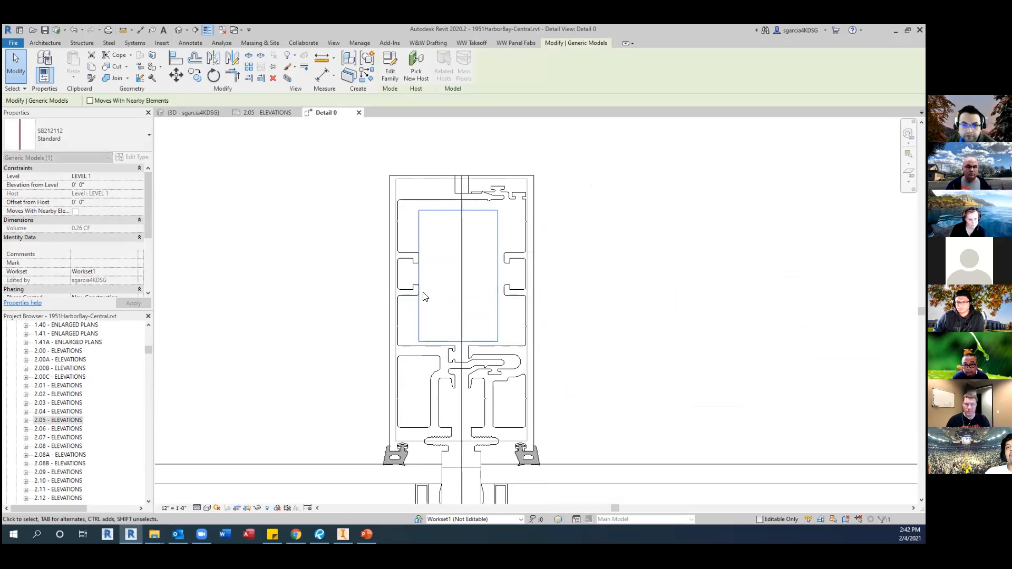
pyautogui.scroll(5, 417, 227)
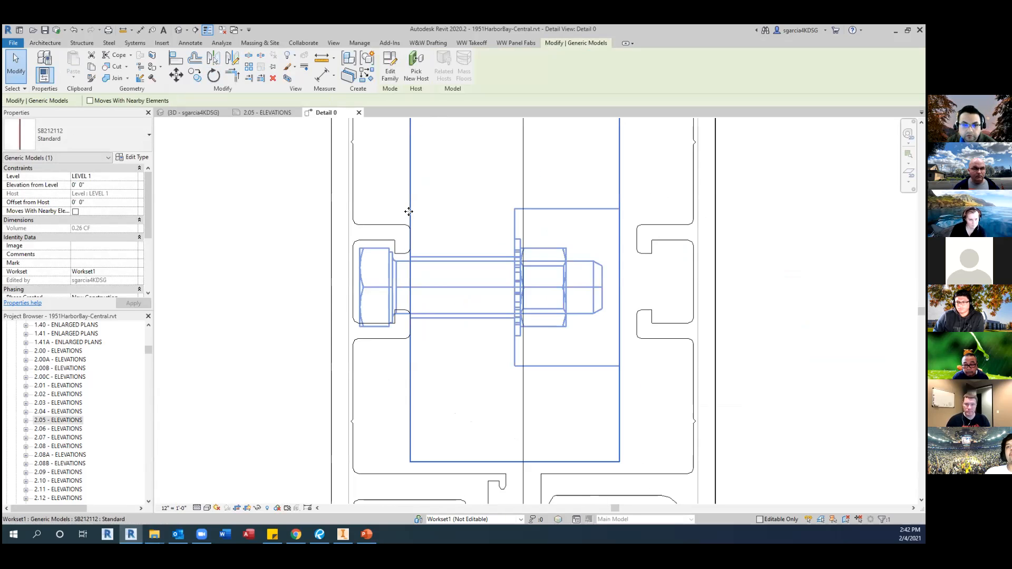
pyautogui.press('Up')
pyautogui.press('Up')
pyautogui.press('Up')
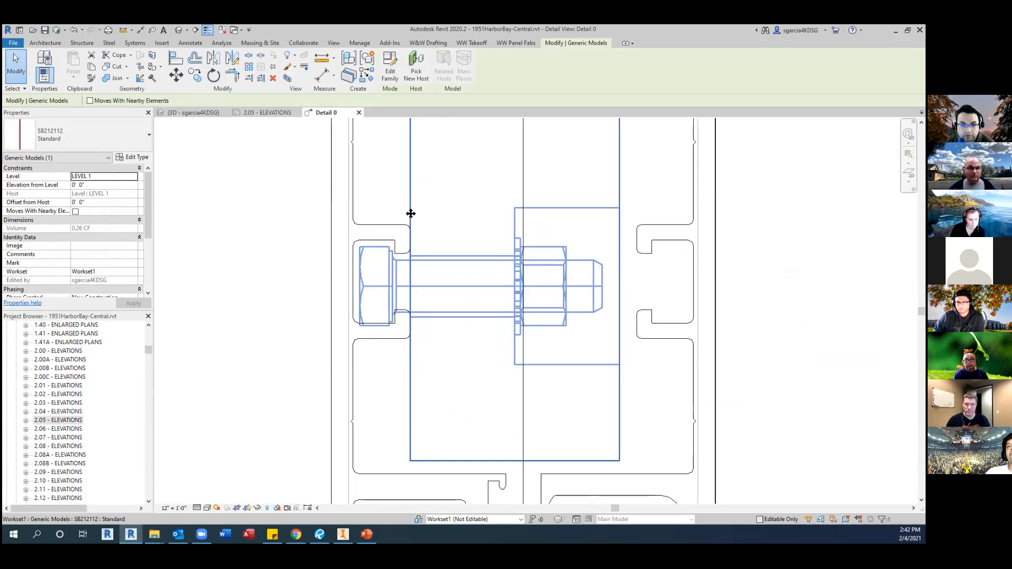
pyautogui.press('Up')
pyautogui.press('Up')
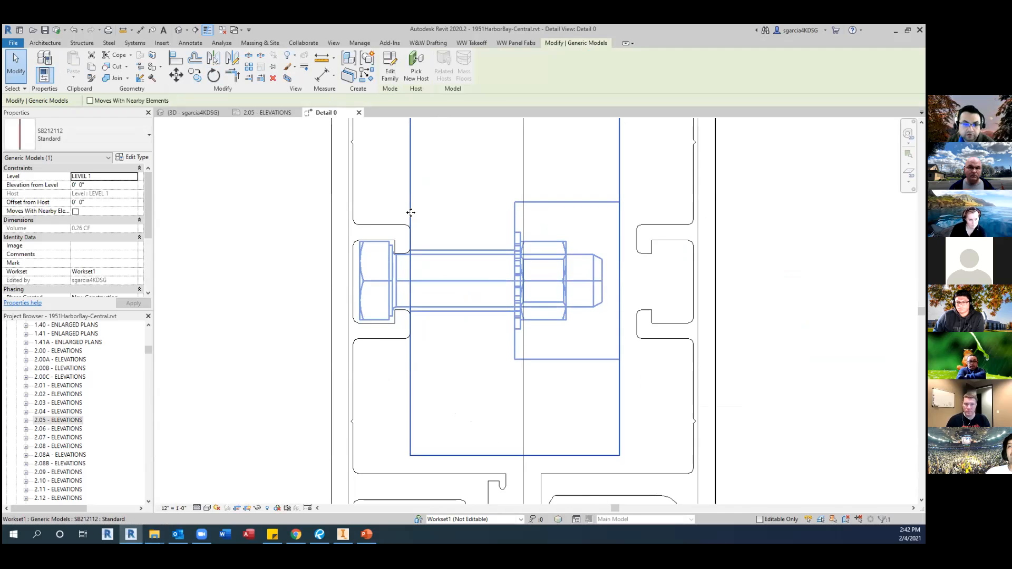
pyautogui.press('Escape')
# Remove the WW Details - Full view template from the Detail 0 view by assigning <None>.
pyautogui.scroll(-2, 421, 225)
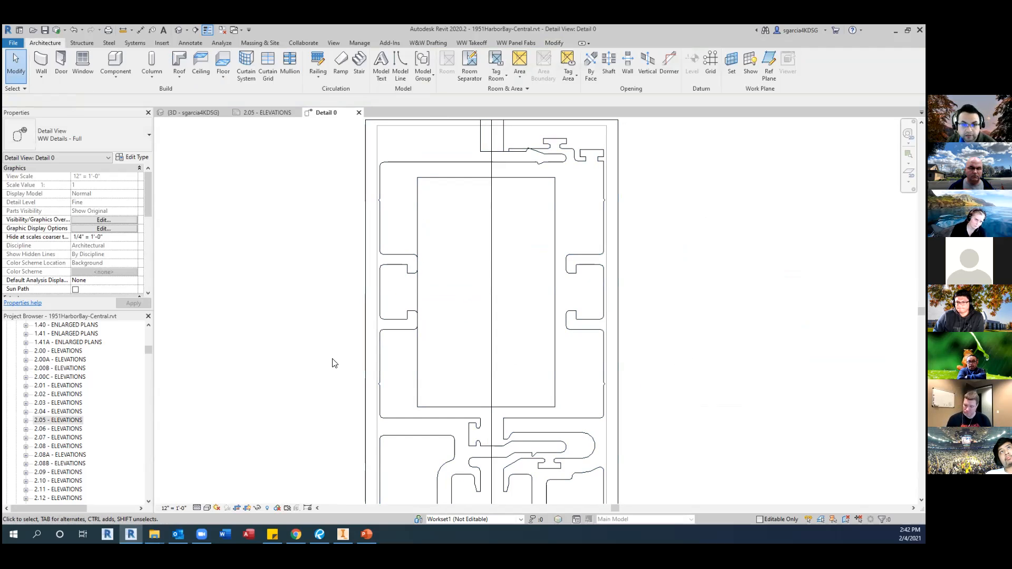
pyautogui.scroll(-2, 470, 223)
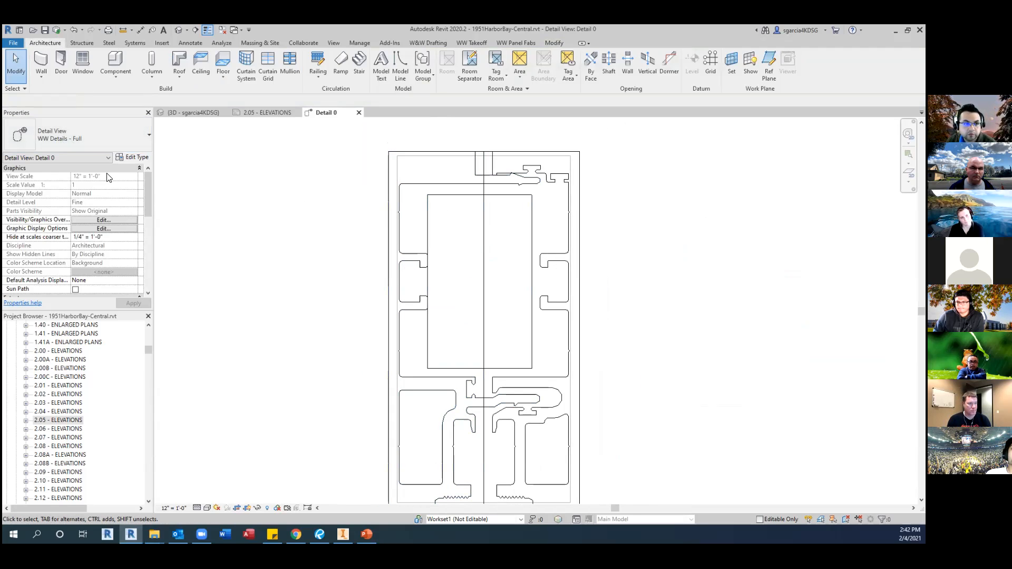
pyautogui.click(127, 157)
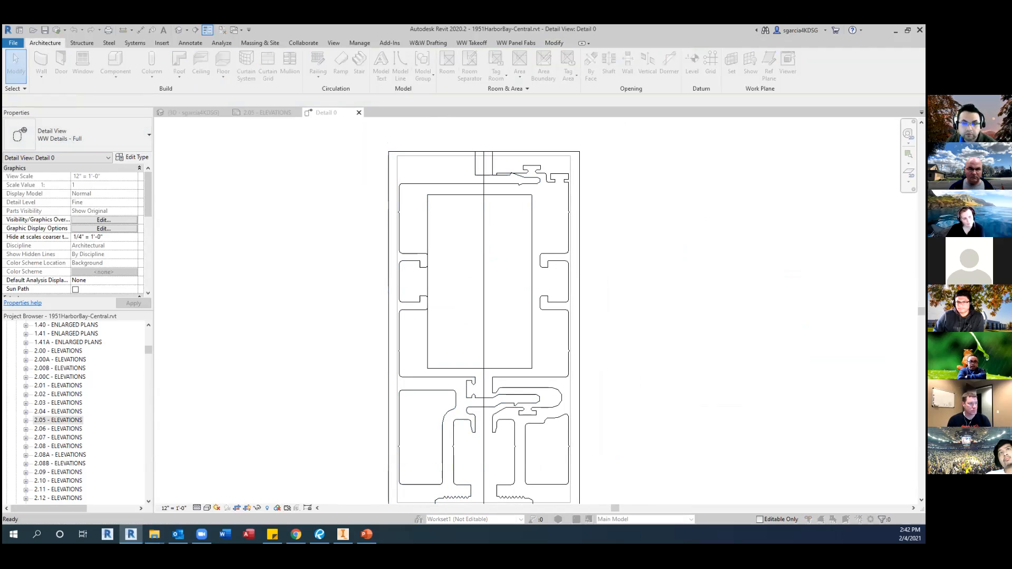
pyautogui.click(617, 163)
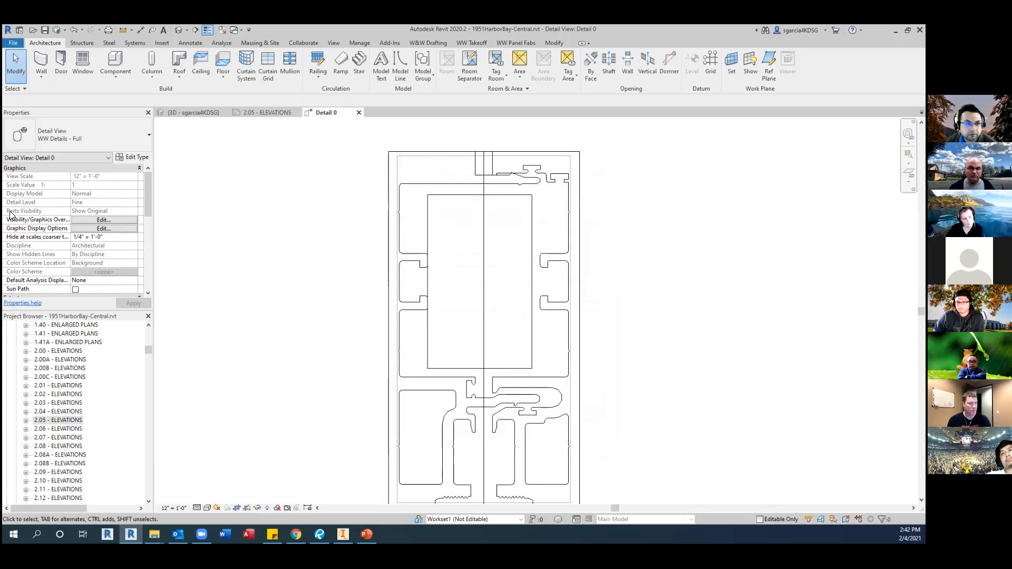
pyautogui.scroll(-8, 47, 240)
pyautogui.scroll(1, 79, 217)
pyautogui.click(110, 187)
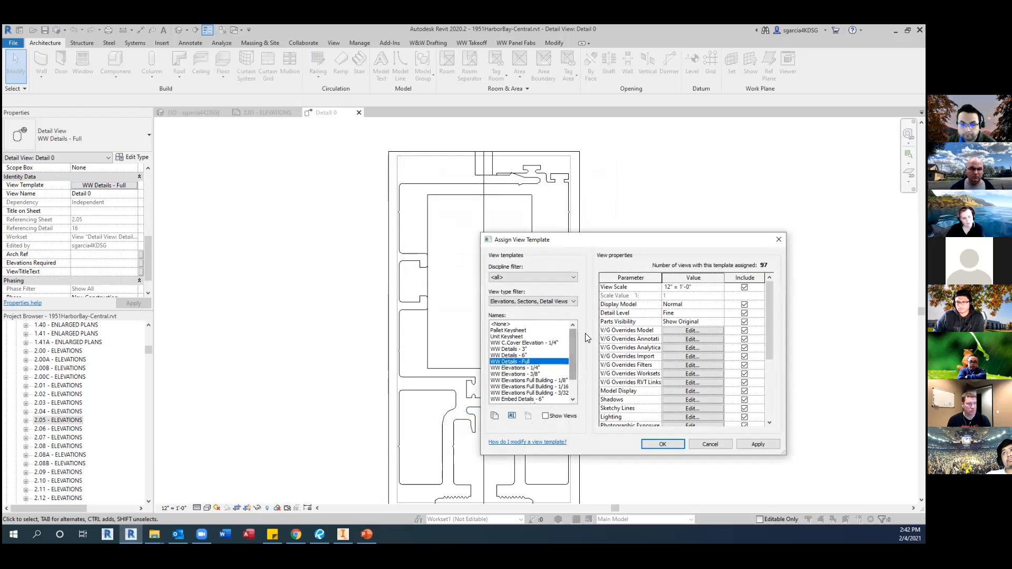
pyautogui.click(504, 323)
pyautogui.click(739, 444)
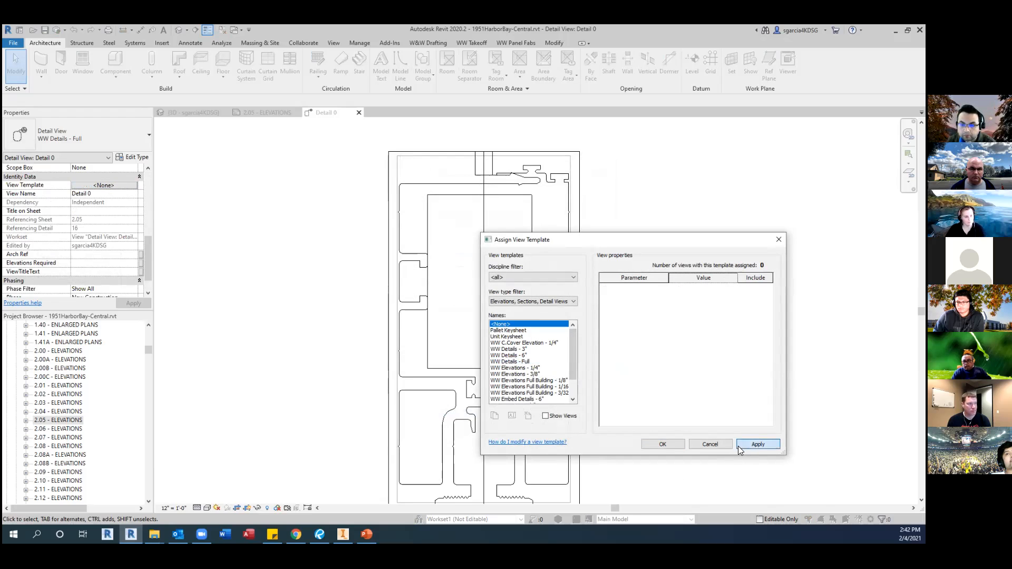
pyautogui.click(663, 443)
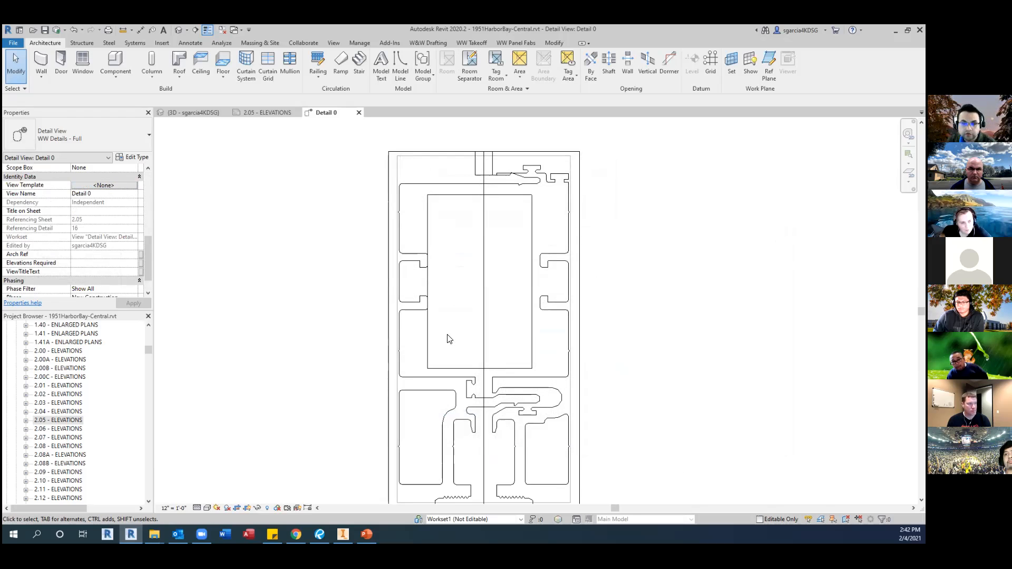
# Set the Detail 0 view's visual style to Wireframe.
pyautogui.click(207, 507)
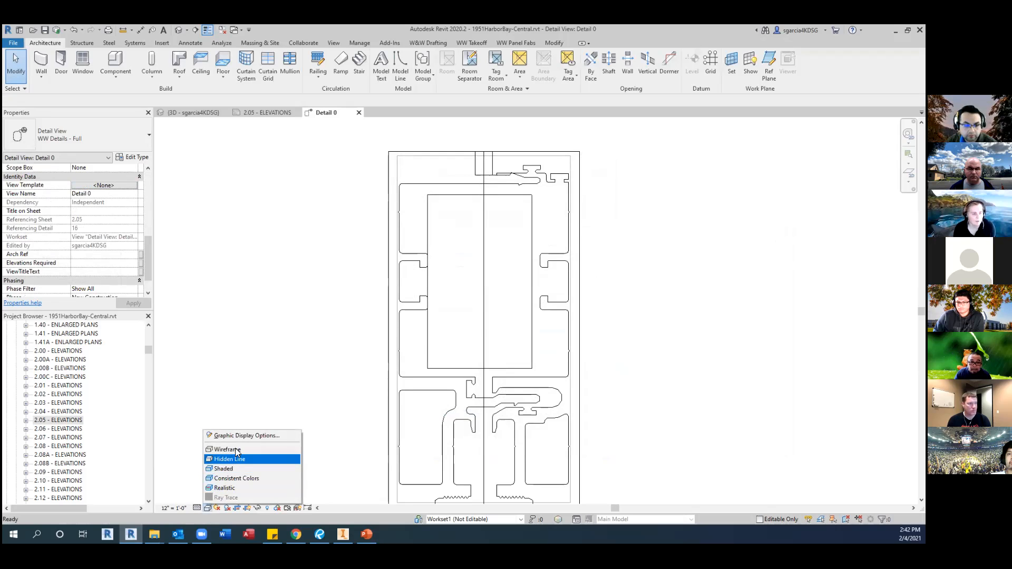
pyautogui.click(235, 449)
pyautogui.moveTo(594, 309); pyautogui.dragTo(495, 314, button='middle')
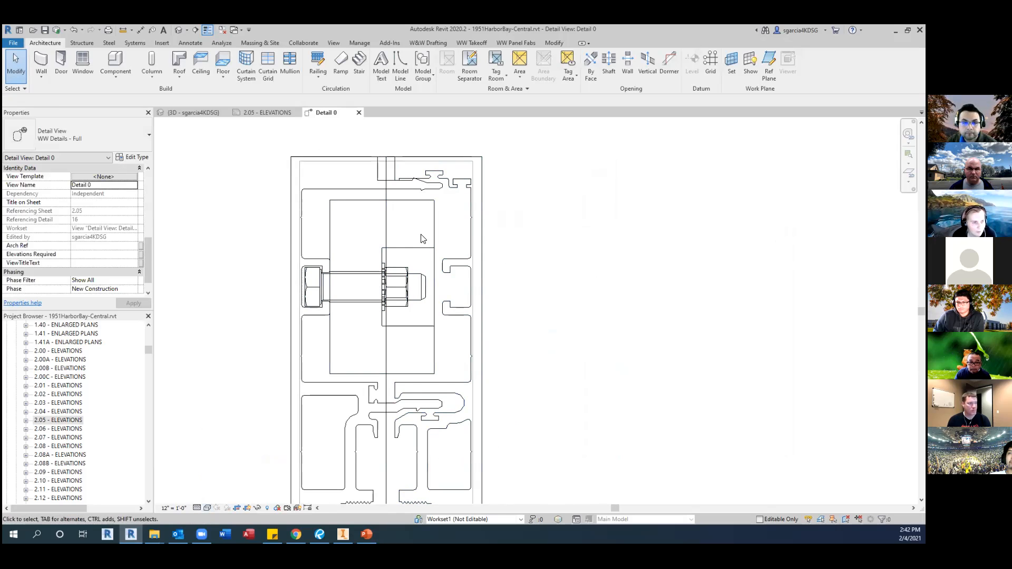
# Select the placed SB212112 component and review its instance properties.
pyautogui.click(433, 240)
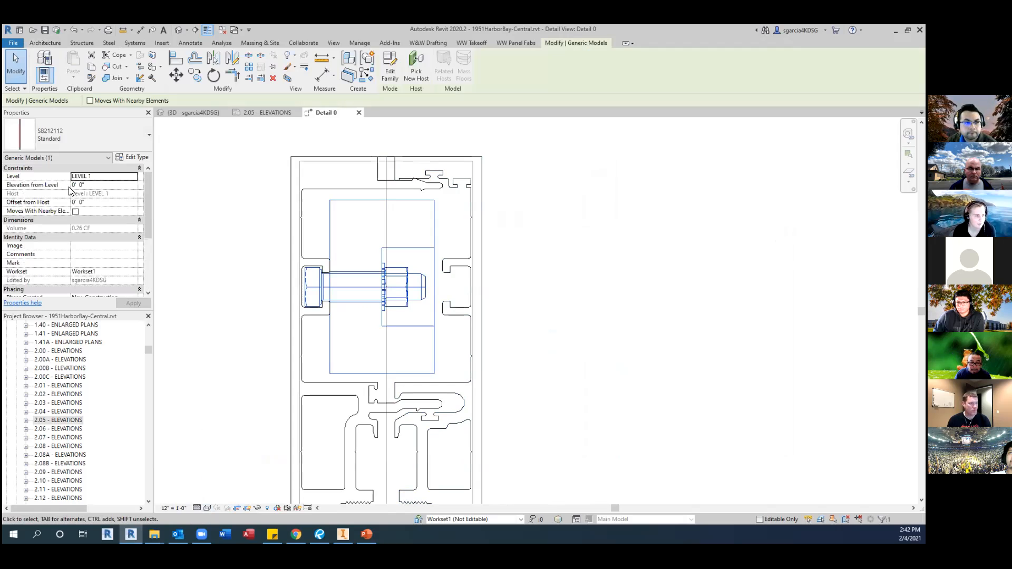
pyautogui.scroll(-5, 94, 208)
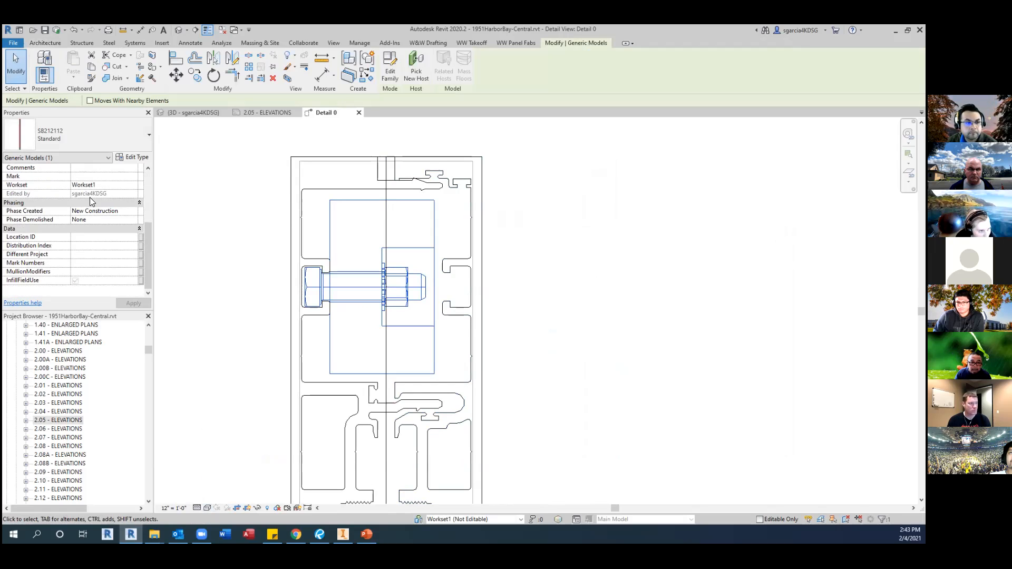
pyautogui.scroll(5, 88, 200)
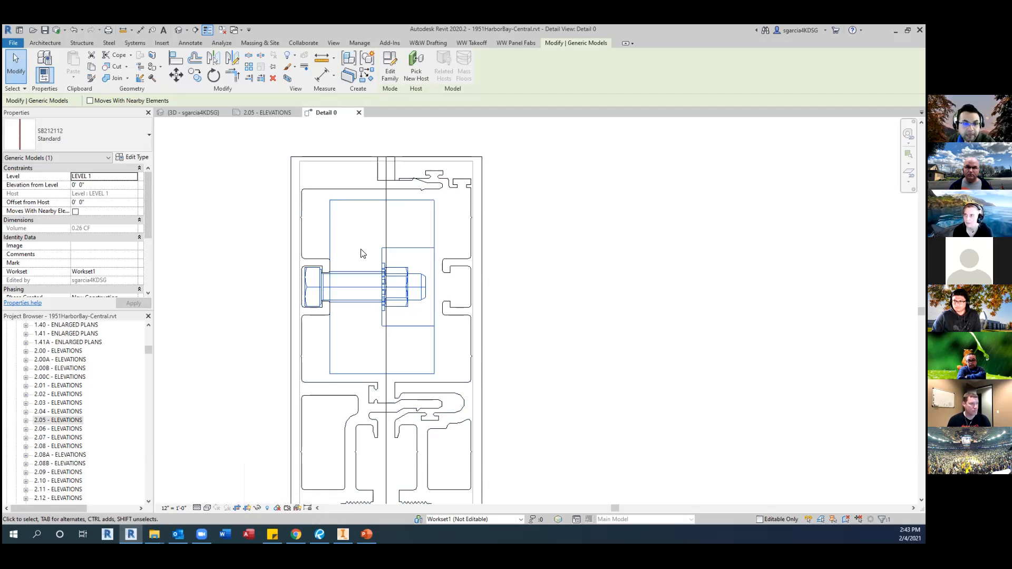
# Switch to Inventor, dismiss the translation report prompt without viewing the report, and return to the Revit project.
pyautogui.moveTo(343, 534)
pyautogui.click(356, 508)
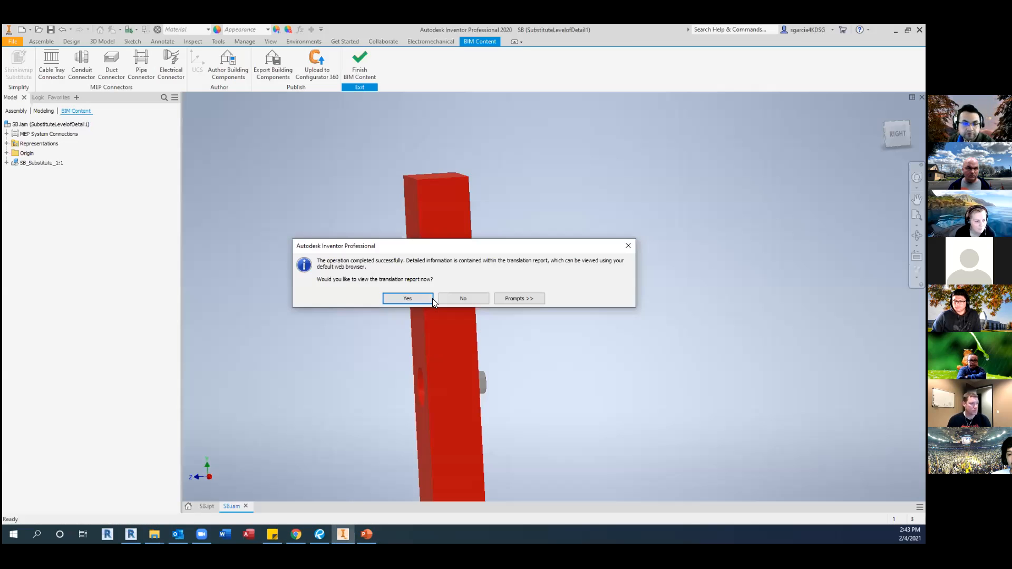
pyautogui.click(627, 246)
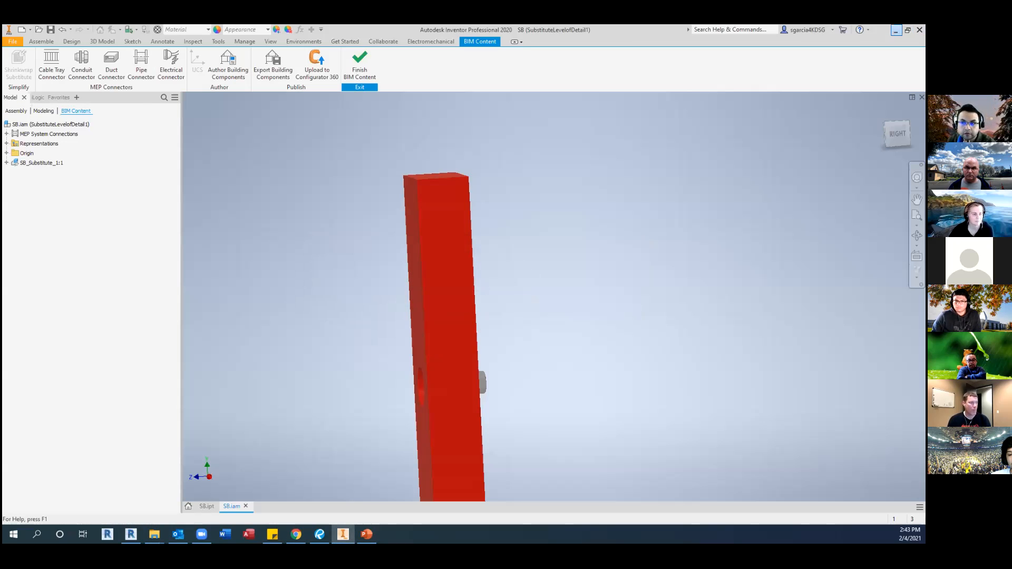
pyautogui.hotkey('alt', 'Tab')
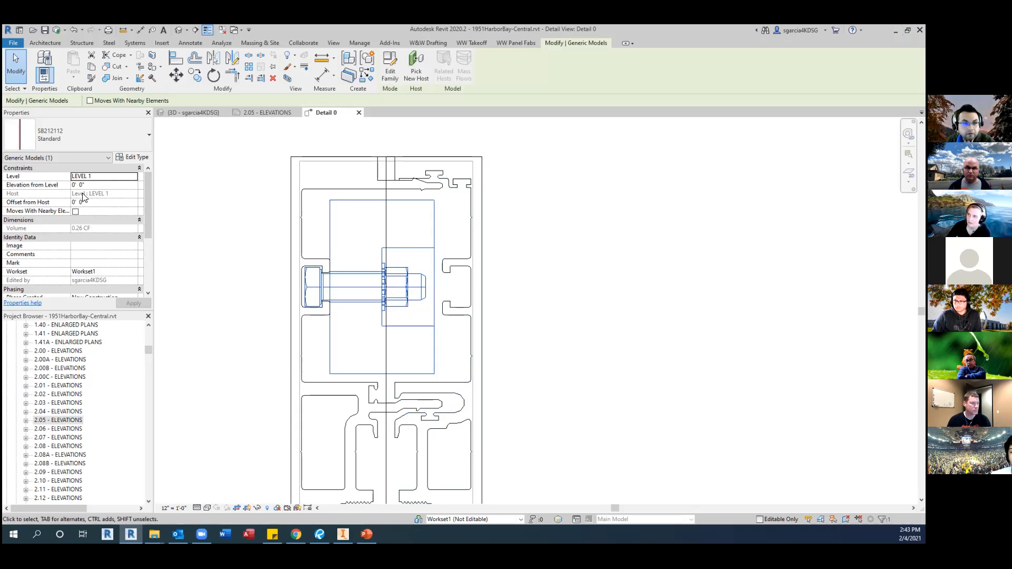
# On sheet 2.05 - ELEVATIONS, draw a vertical WW Details - Full section through elevation 16's second panel, from above to below the elevation.
pyautogui.click(267, 113)
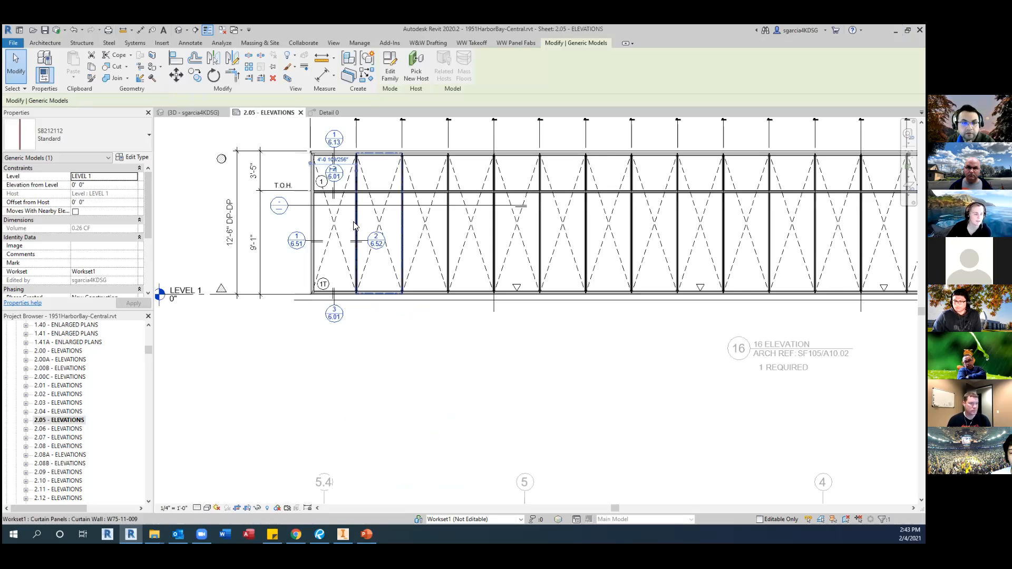
pyautogui.click(195, 30)
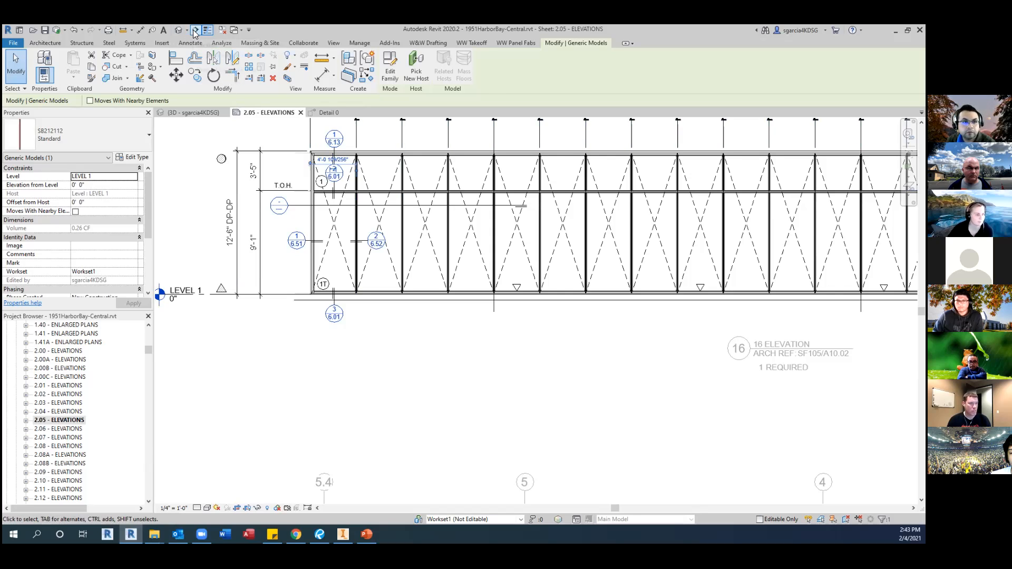
pyautogui.click(371, 134)
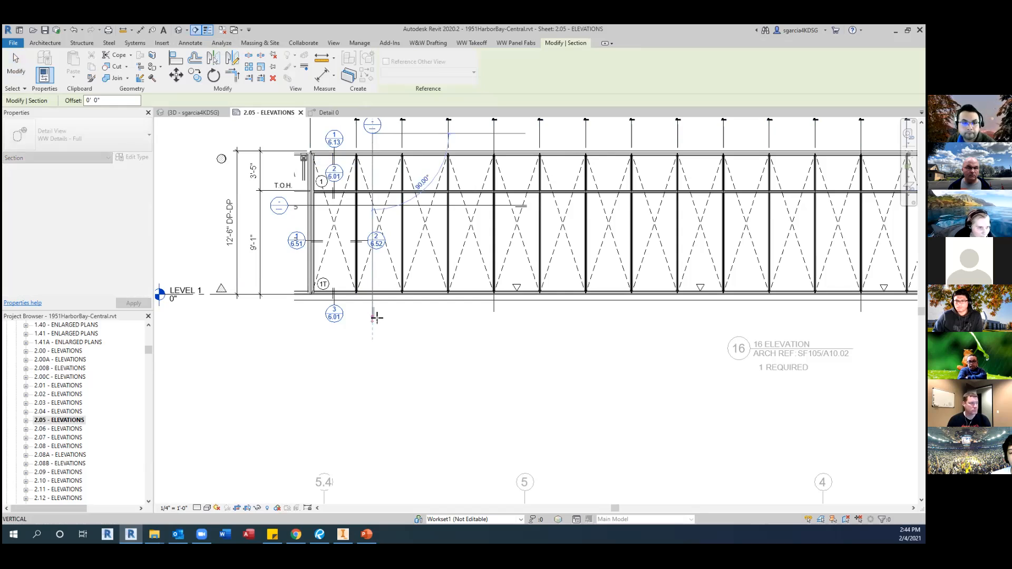
pyautogui.doubleClick(392, 251)
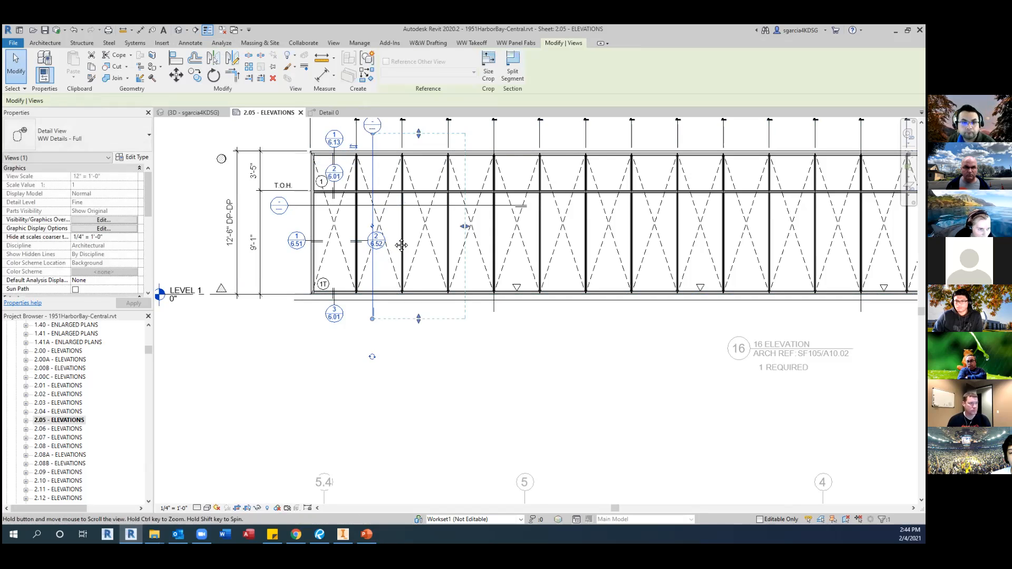
# Flip the new vertical section on elevation 16 to look the opposite way, shorten its view depth, and open its detail view.
pyautogui.moveTo(401, 245); pyautogui.dragTo(399, 270, button='middle')
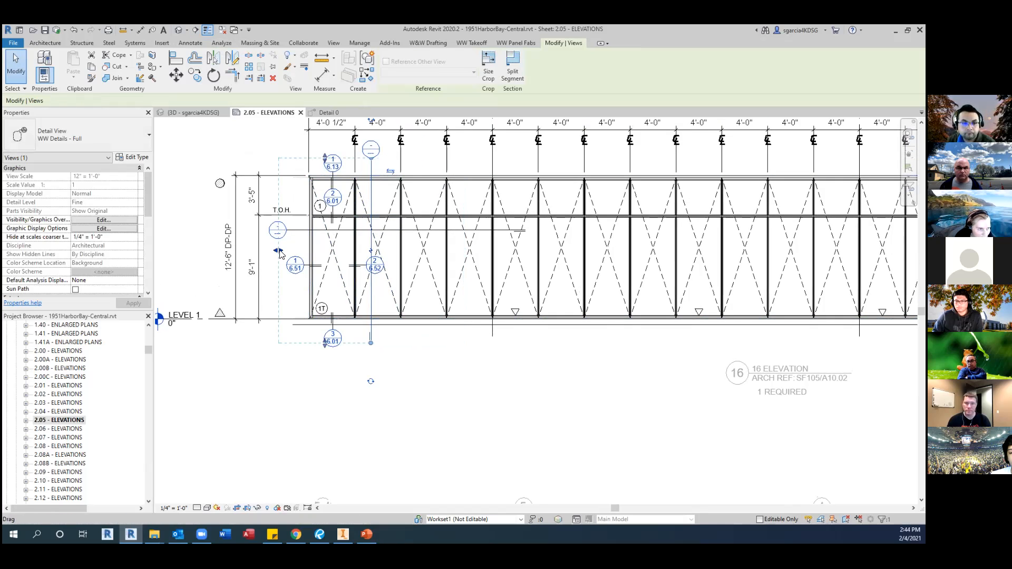
pyautogui.moveTo(278, 250); pyautogui.dragTo(346, 250)
pyautogui.doubleClick(370, 148)
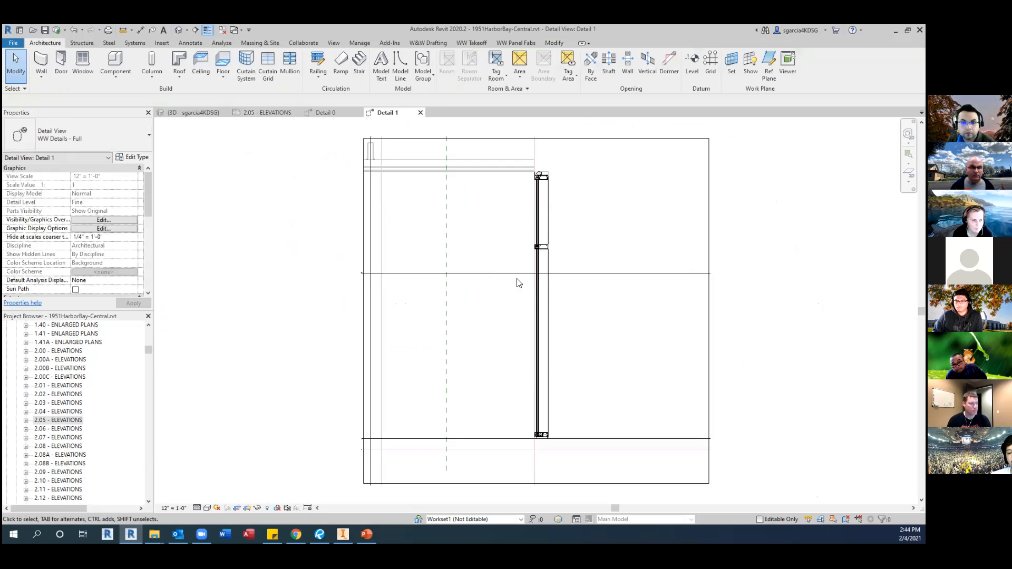
pyautogui.scroll(2, 538, 388)
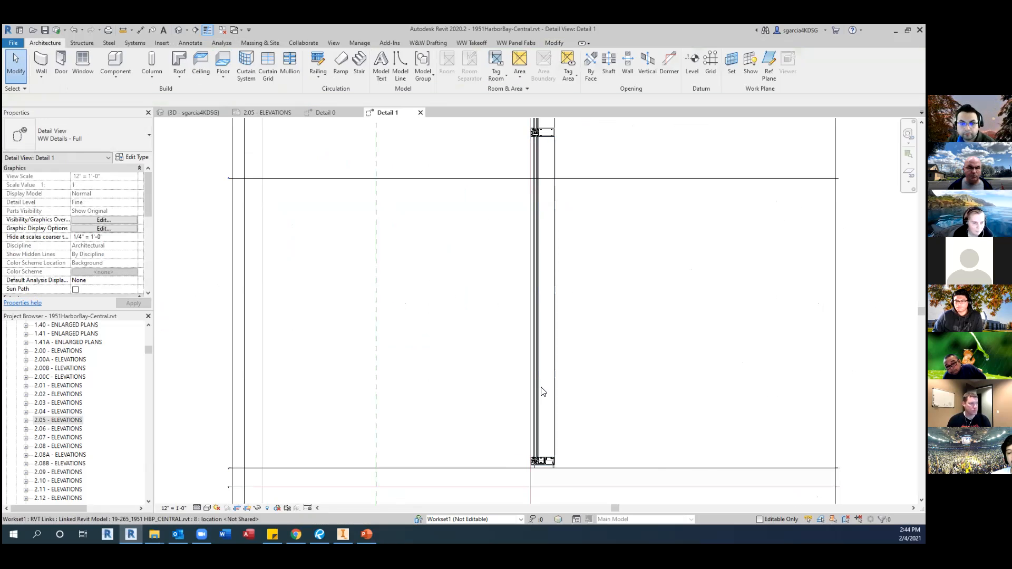
# Move the vertical section on elevation 16 onto the first interior mullion, tighten its view depth to just beside it, and reopen Detail 1.
pyautogui.click(325, 112)
pyautogui.click(259, 112)
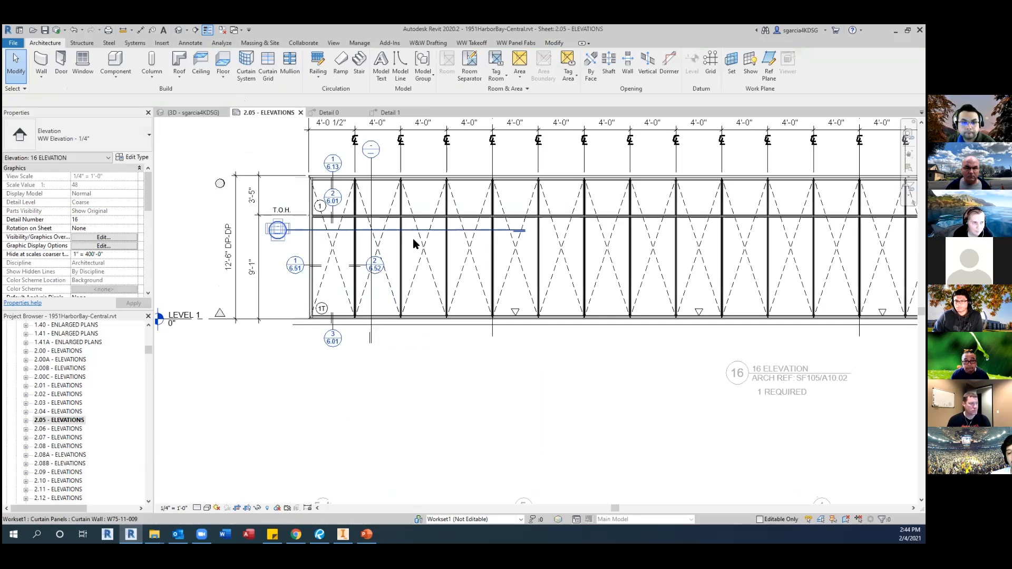
pyautogui.scroll(2, 372, 180)
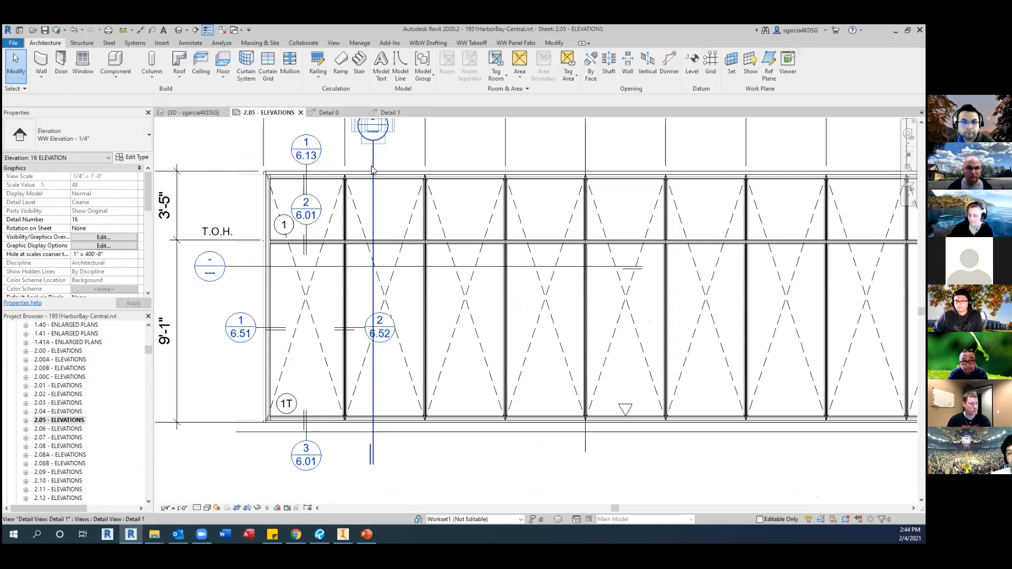
pyautogui.click(347, 162)
pyautogui.moveTo(348, 161); pyautogui.dragTo(347, 160)
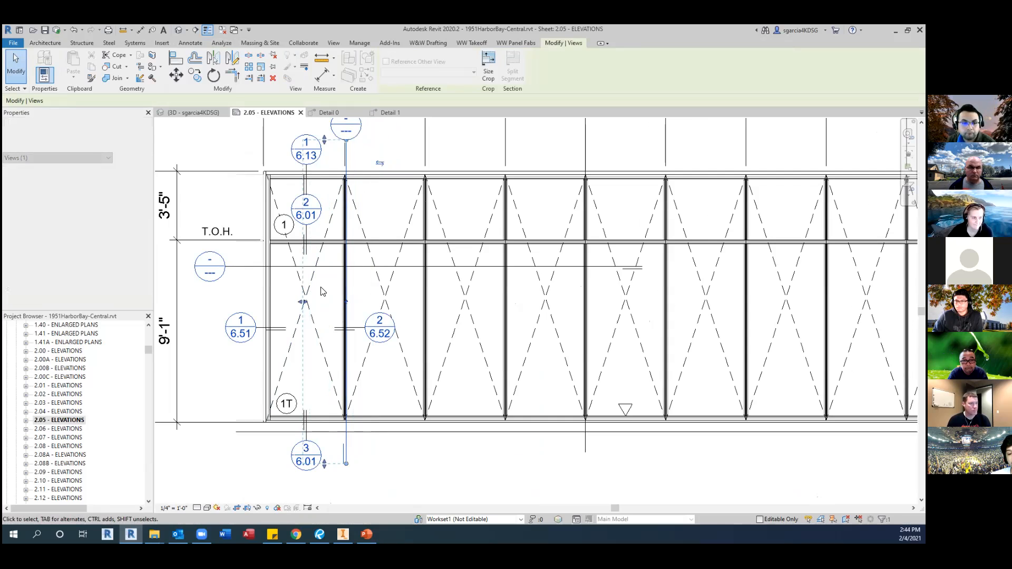
pyautogui.moveTo(304, 302); pyautogui.dragTo(333, 302)
pyautogui.doubleClick(347, 120)
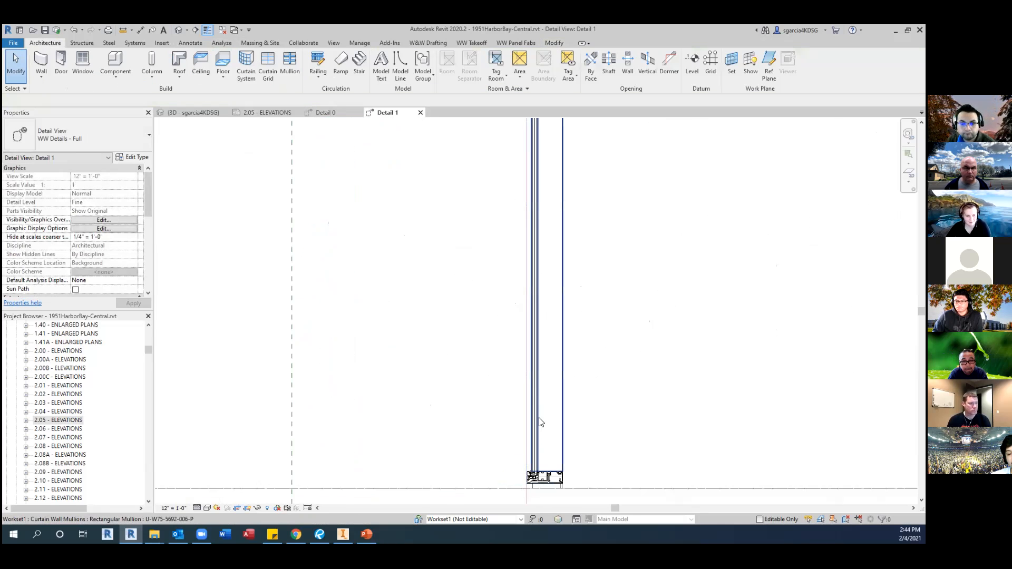
# Remove the view template from the Detail 1 view by setting it to None.
pyautogui.scroll(4, 538, 420)
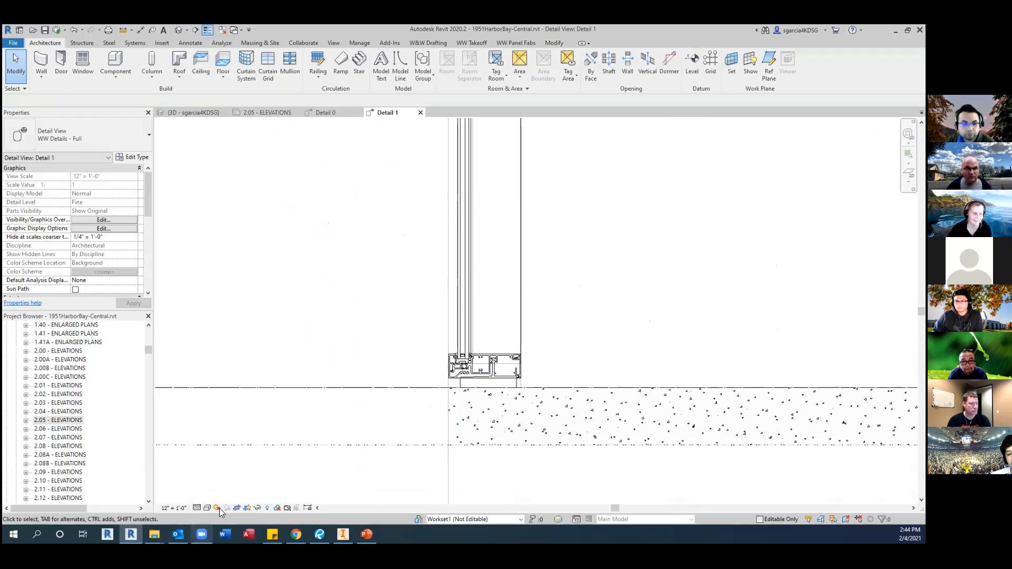
pyautogui.click(49, 124)
pyautogui.click(126, 221)
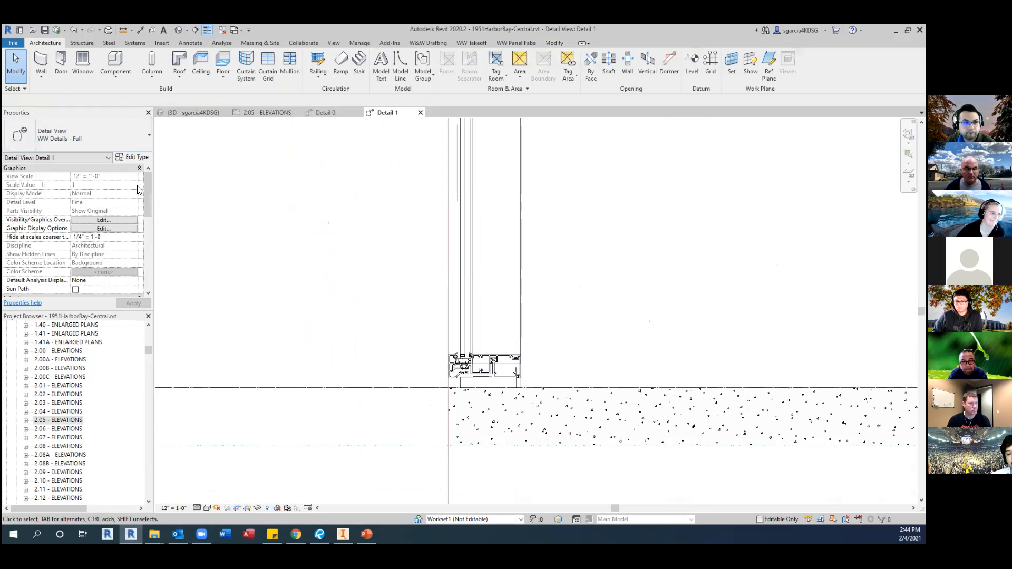
pyautogui.click(105, 229)
pyautogui.click(528, 324)
pyautogui.click(757, 444)
pyautogui.click(669, 445)
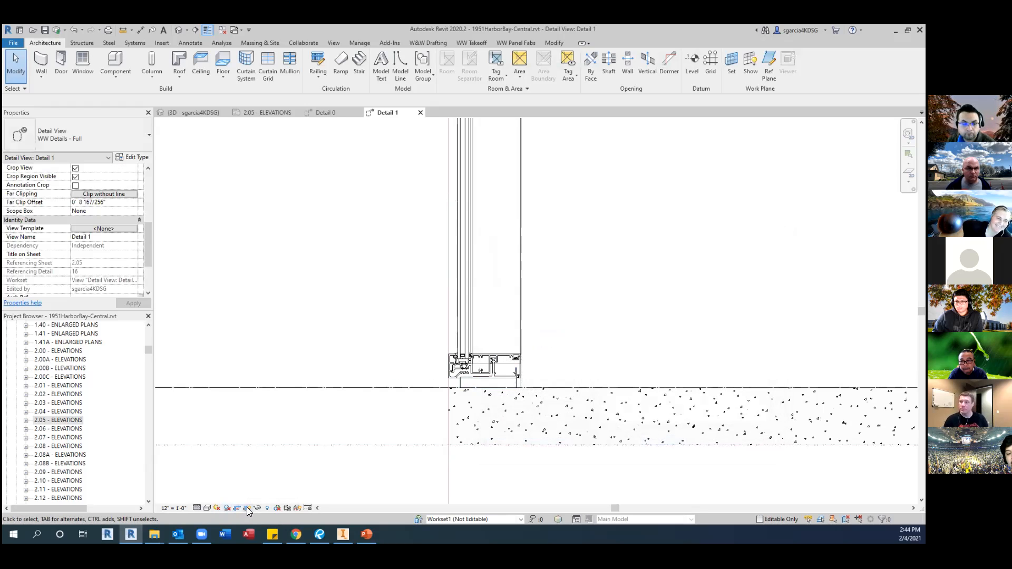
# Set the Detail 1 view's visual style to Wireframe and select the SB212112 bar assembly inside the mullion.
pyautogui.click(210, 508)
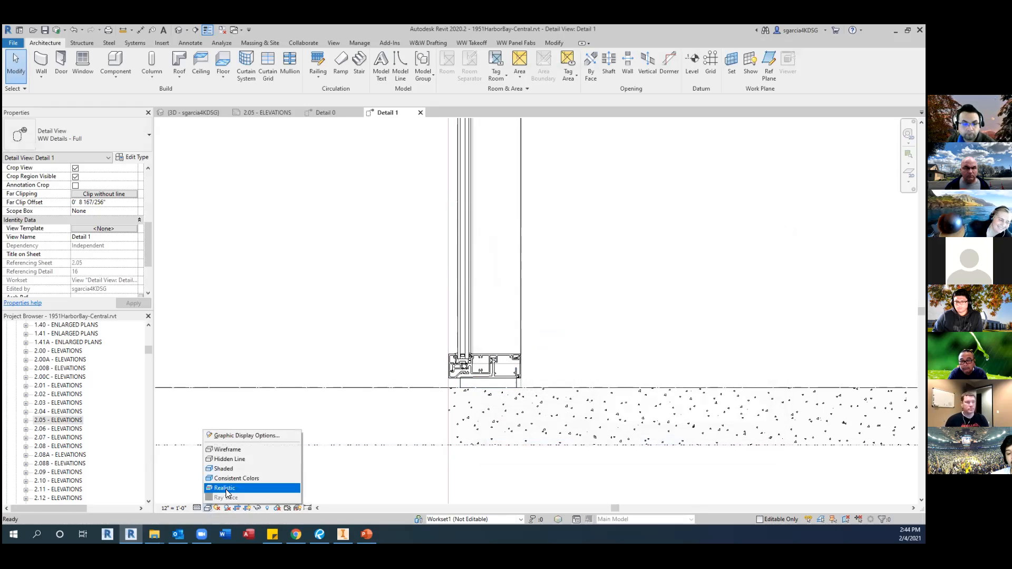
pyautogui.click(238, 450)
pyautogui.scroll(-2, 496, 357)
pyautogui.moveTo(496, 357); pyautogui.dragTo(458, 416, button='middle')
pyautogui.scroll(5, 458, 416)
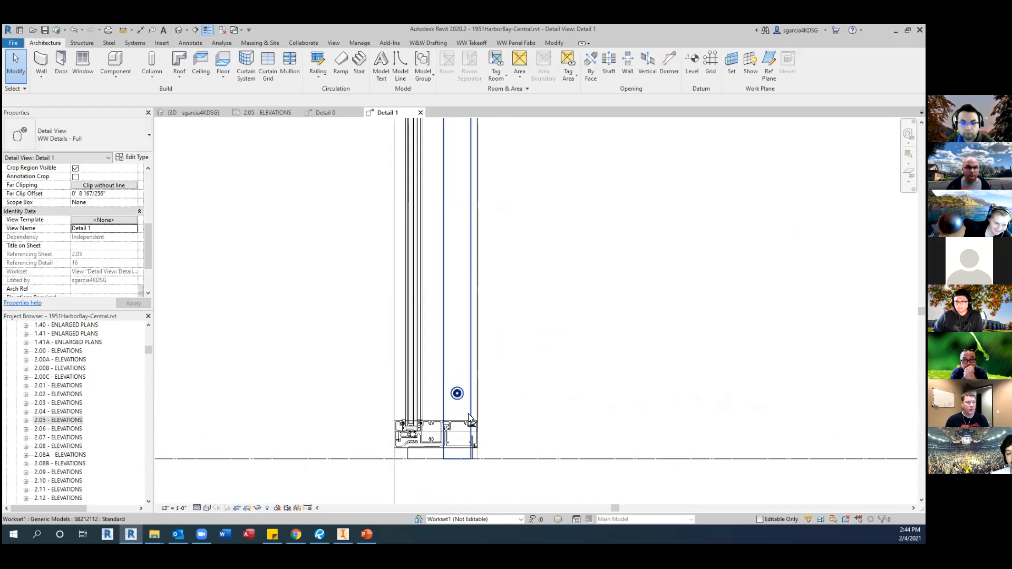
pyautogui.moveTo(463, 390); pyautogui.dragTo(469, 301, button='middle')
pyautogui.click(478, 326)
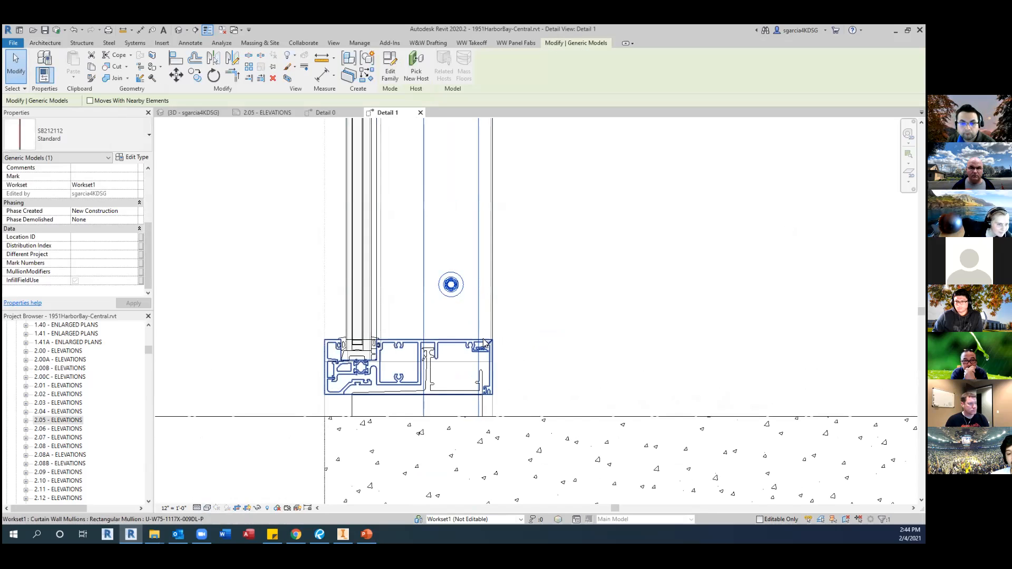
# Examine the bar's upper and lower ends and bolt locations relative to the horizontals and floor in Detail 1.
pyautogui.scroll(-4, 487, 328)
pyautogui.moveTo(491, 328); pyautogui.dragTo(467, 438, button='middle')
pyautogui.moveTo(476, 271); pyautogui.dragTo(467, 434, button='middle')
pyautogui.scroll(-2, 468, 434)
pyautogui.scroll(-2, 456, 266)
pyautogui.moveTo(457, 267); pyautogui.dragTo(438, 361, button='middle')
pyautogui.scroll(2, 430, 223)
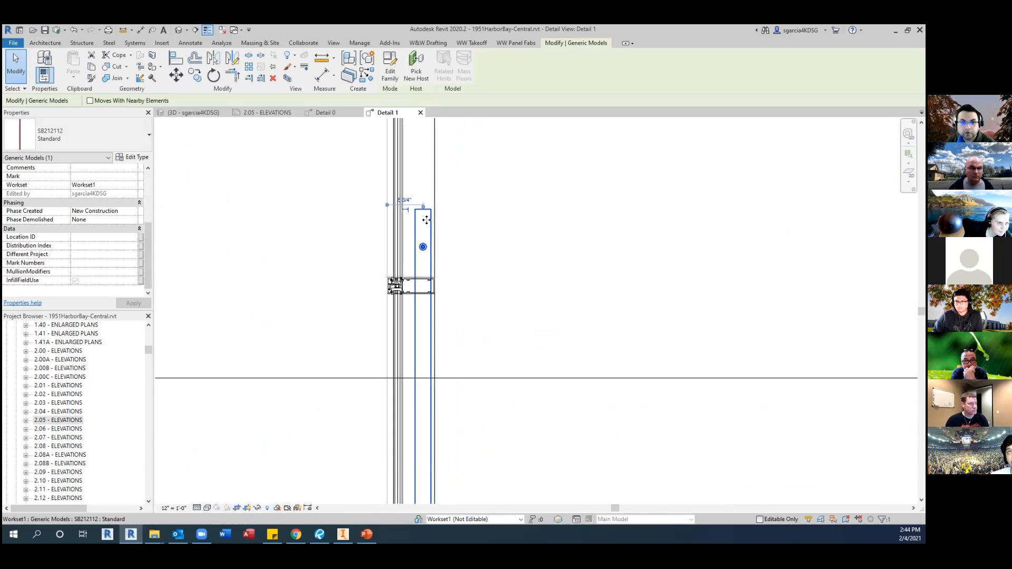
pyautogui.scroll(2, 424, 226)
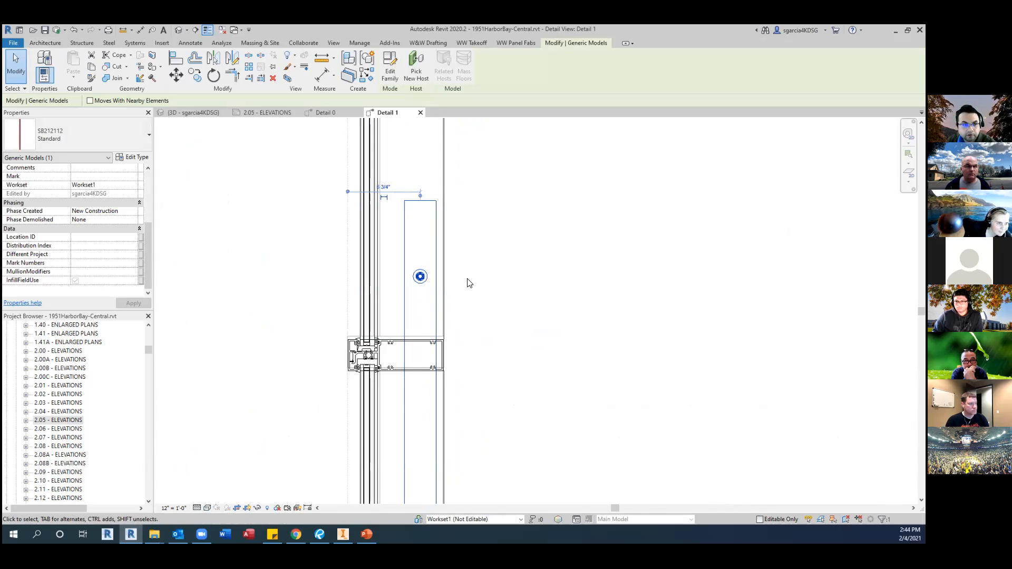
pyautogui.scroll(-2, 429, 240)
pyautogui.moveTo(461, 253); pyautogui.dragTo(450, 132, button='middle')
pyautogui.scroll(-1, 449, 131)
pyautogui.moveTo(459, 231); pyautogui.dragTo(438, 142, button='middle')
pyautogui.scroll(-1, 438, 141)
pyautogui.moveTo(457, 352); pyautogui.dragTo(429, 212, button='middle')
pyautogui.scroll(2, 392, 333)
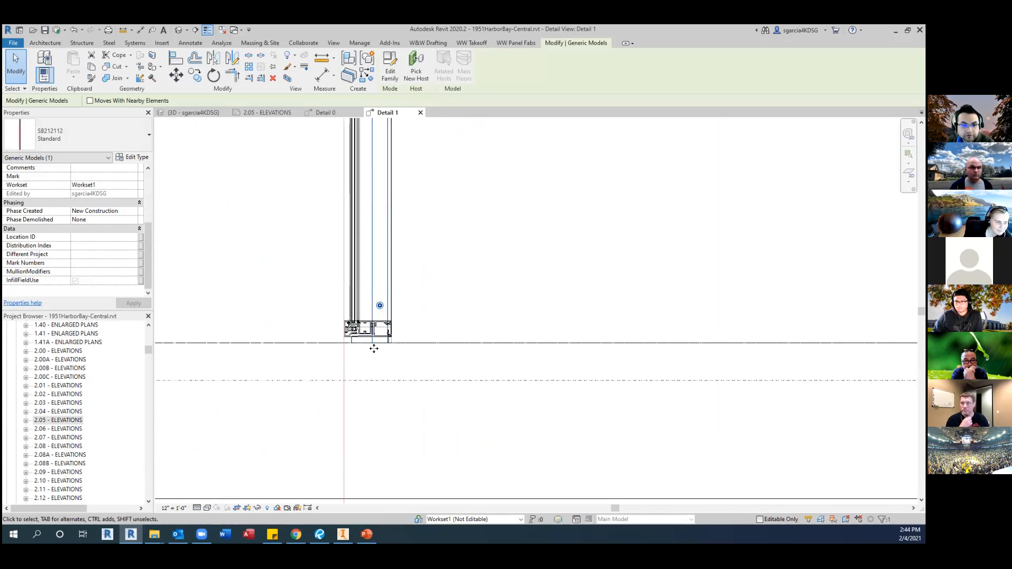
# Set the SB212112 bar's Elevation from Level to 0' 12".
pyautogui.scroll(4, 118, 226)
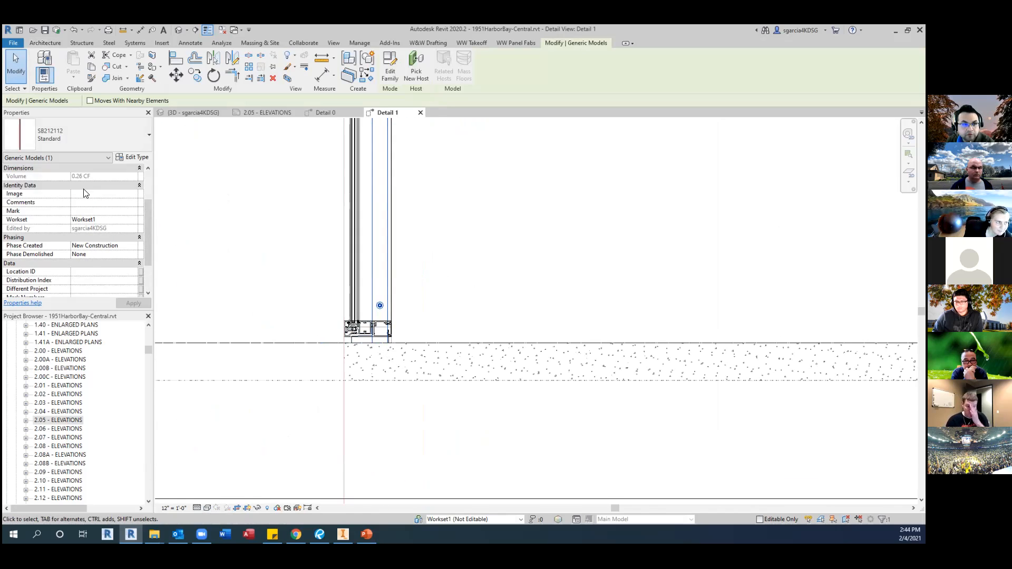
pyautogui.click(101, 185)
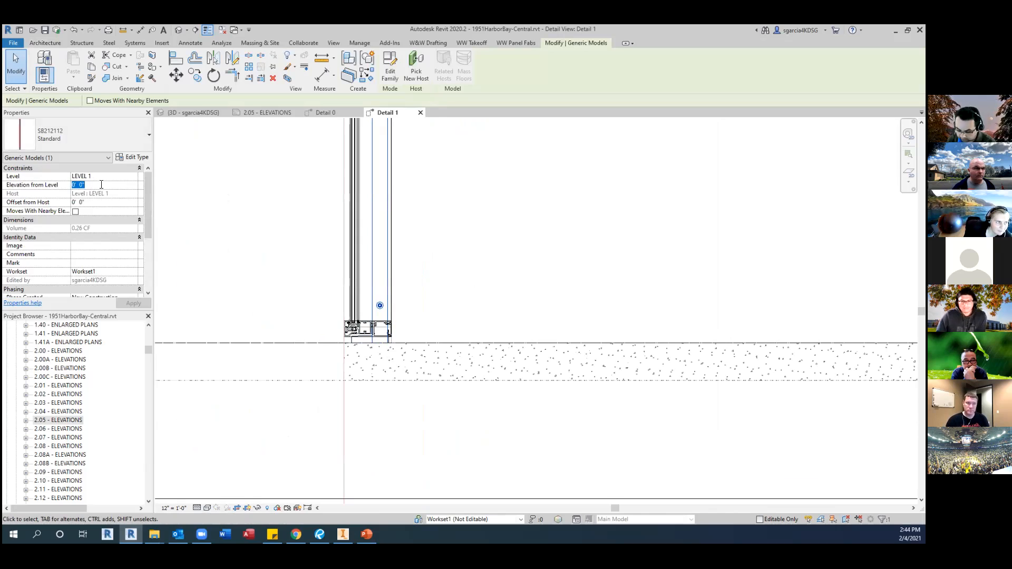
pyautogui.click(101, 184)
pyautogui.press('BackSpace')
pyautogui.press('BackSpace')
pyautogui.press('BackSpace')
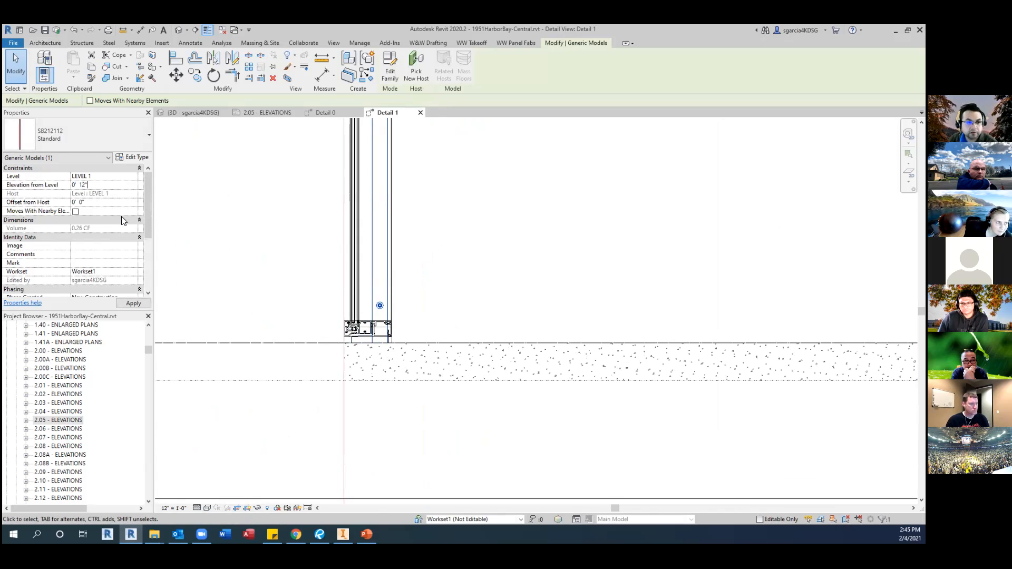
pyautogui.press('Return')
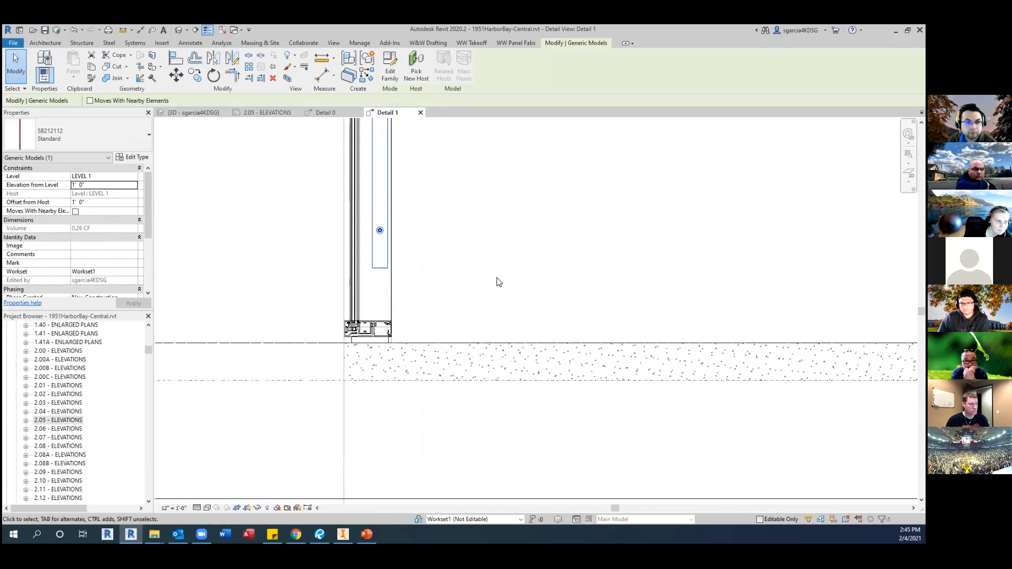
# Inspect the raised bar over the full mullion height in Detail 1 and clear the selection.
pyautogui.scroll(-2, 498, 281)
pyautogui.scroll(1, 414, 313)
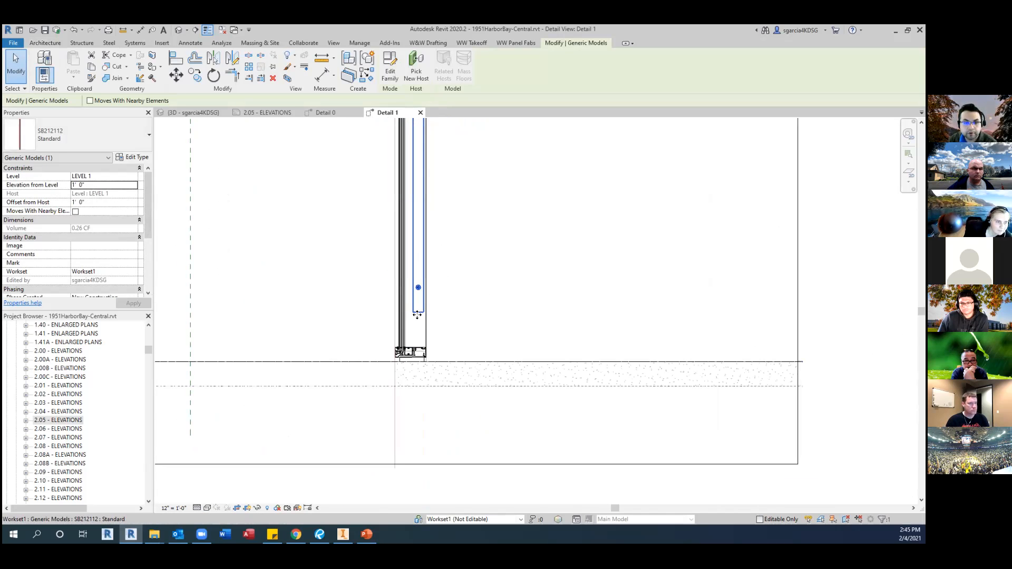
pyautogui.scroll(-1, 428, 295)
pyautogui.moveTo(429, 302); pyautogui.dragTo(436, 342, button='middle')
pyautogui.scroll(-2, 428, 302)
pyautogui.scroll(1, 426, 231)
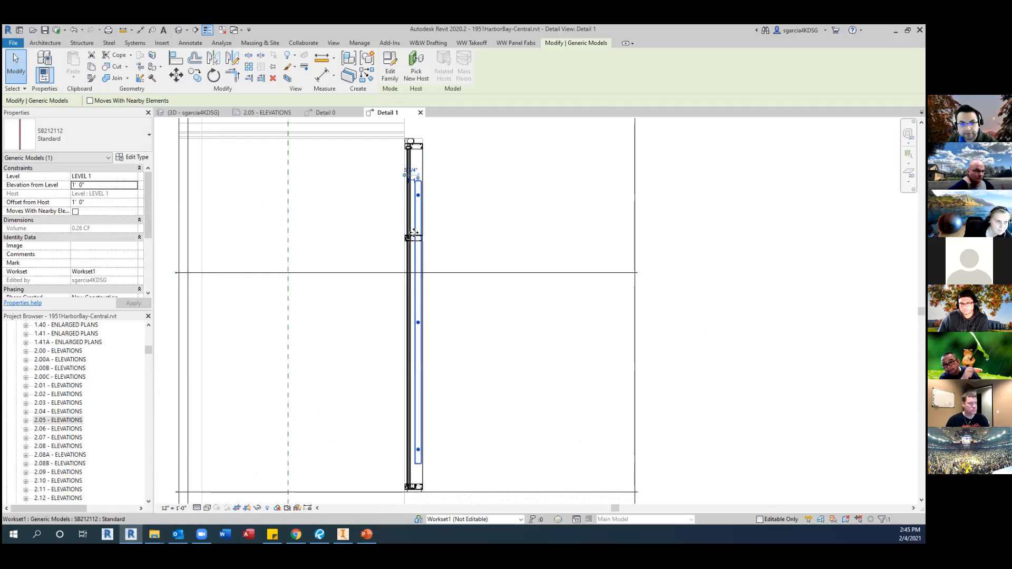
pyautogui.scroll(-1, 428, 242)
pyautogui.moveTo(429, 242); pyautogui.dragTo(416, 260, button='middle')
pyautogui.click(415, 258)
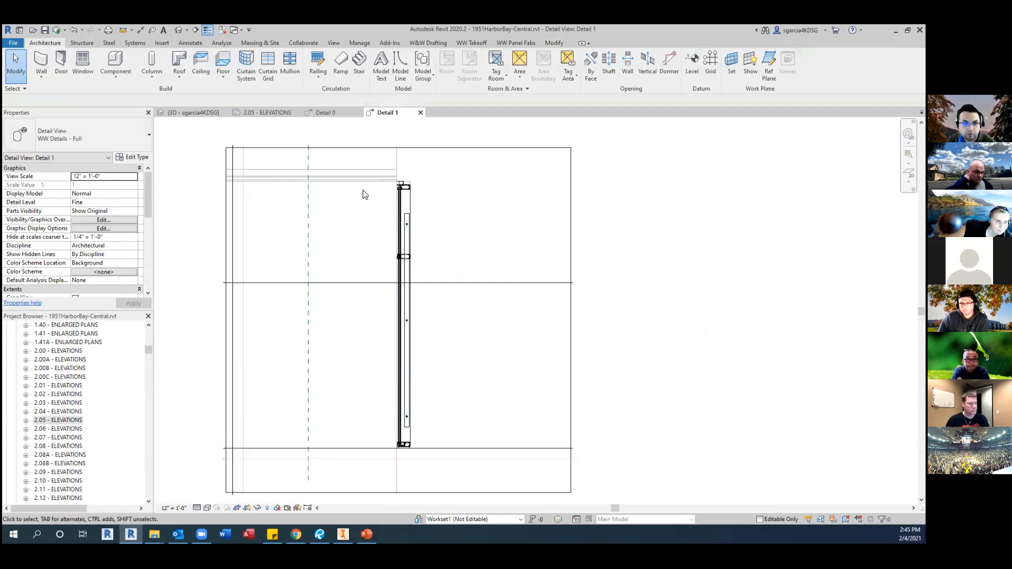
pyautogui.scroll(1, 407, 321)
pyautogui.scroll(1, 410, 314)
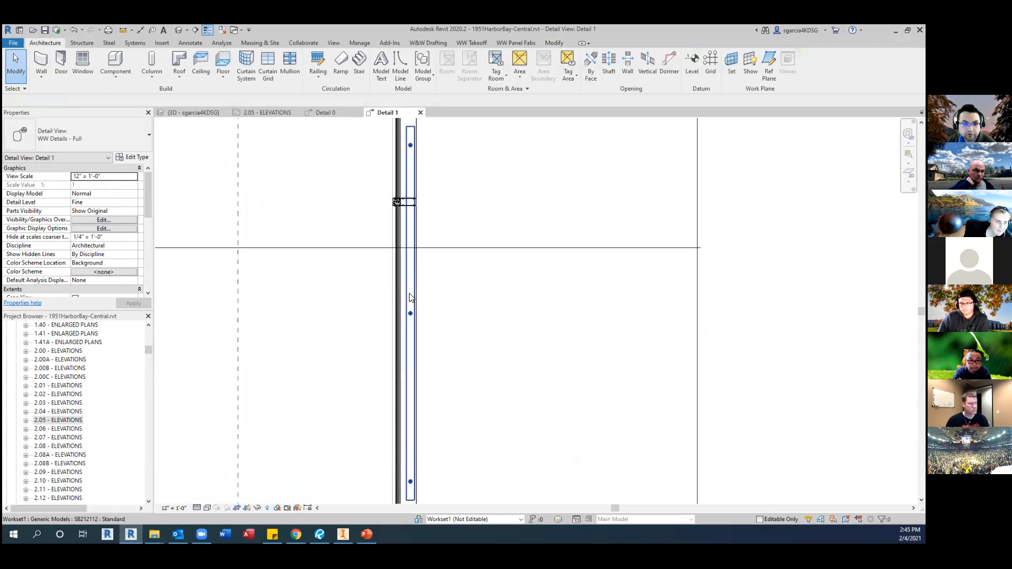
# In Detail 0, copy the SB212112 bar assembly into the adjacent mullion, using the mullion's outer corner as the reference point.
pyautogui.click(322, 112)
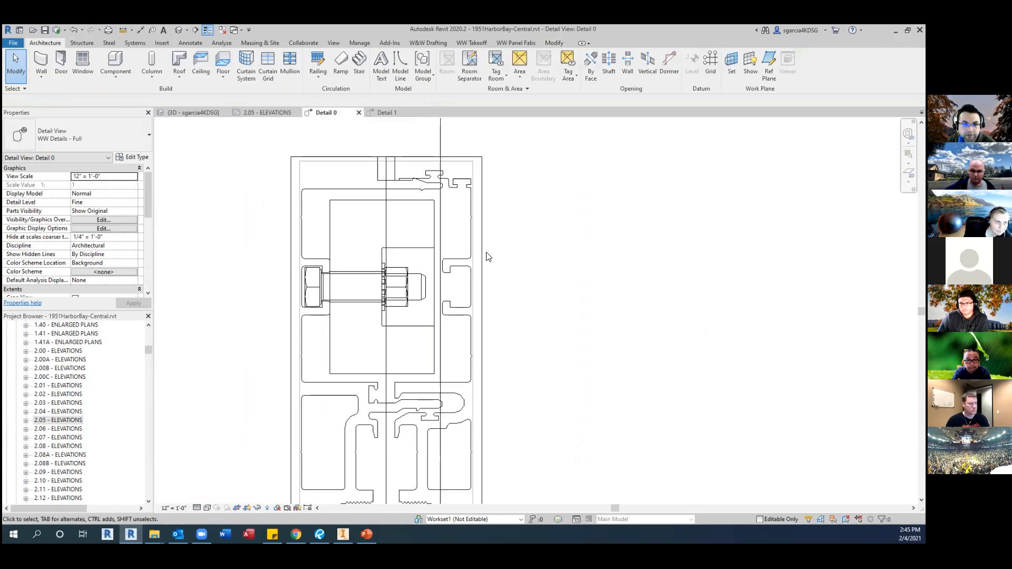
pyautogui.click(406, 285)
pyautogui.scroll(-5, 527, 300)
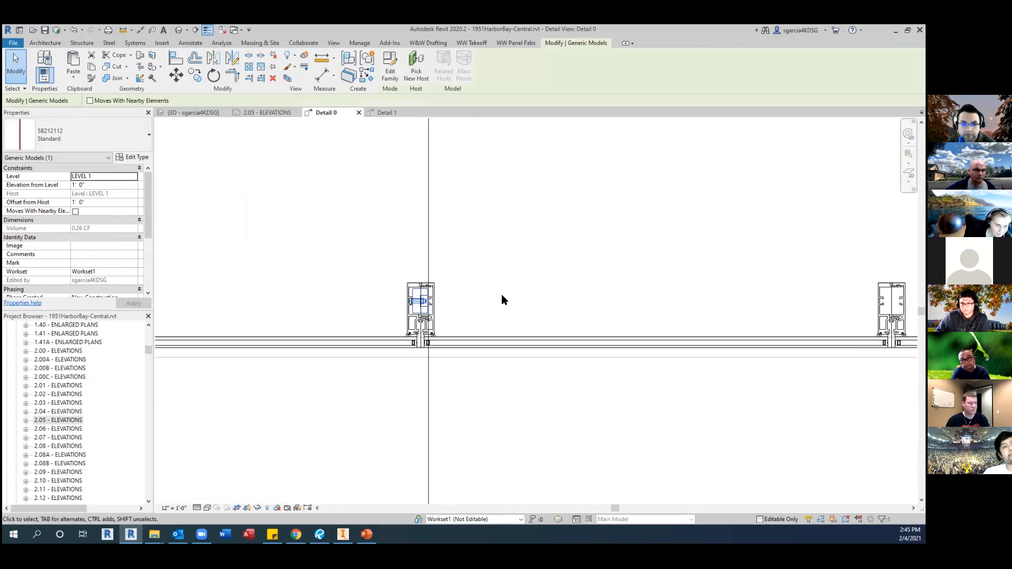
pyautogui.moveTo(502, 295); pyautogui.dragTo(465, 295, button='middle')
pyautogui.click(198, 76)
pyautogui.scroll(1, 390, 293)
pyautogui.scroll(2, 395, 294)
pyautogui.scroll(1, 332, 272)
pyautogui.click(332, 272)
pyautogui.scroll(-2, 564, 265)
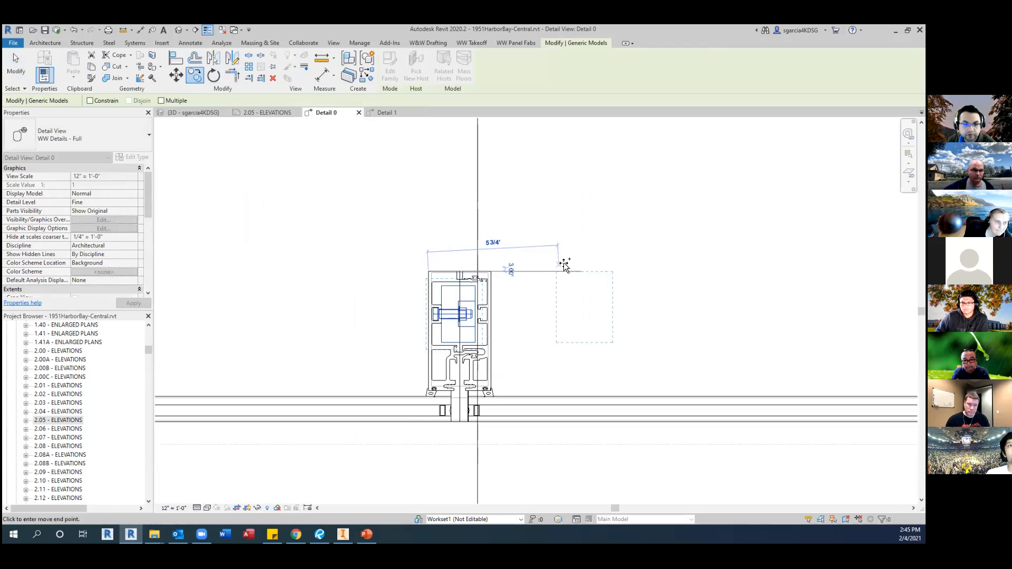
pyautogui.scroll(-3, 564, 265)
pyautogui.scroll(3, 788, 242)
pyautogui.click(789, 244)
pyautogui.scroll(-4, 744, 226)
pyautogui.moveTo(743, 226); pyautogui.dragTo(520, 243, button='middle')
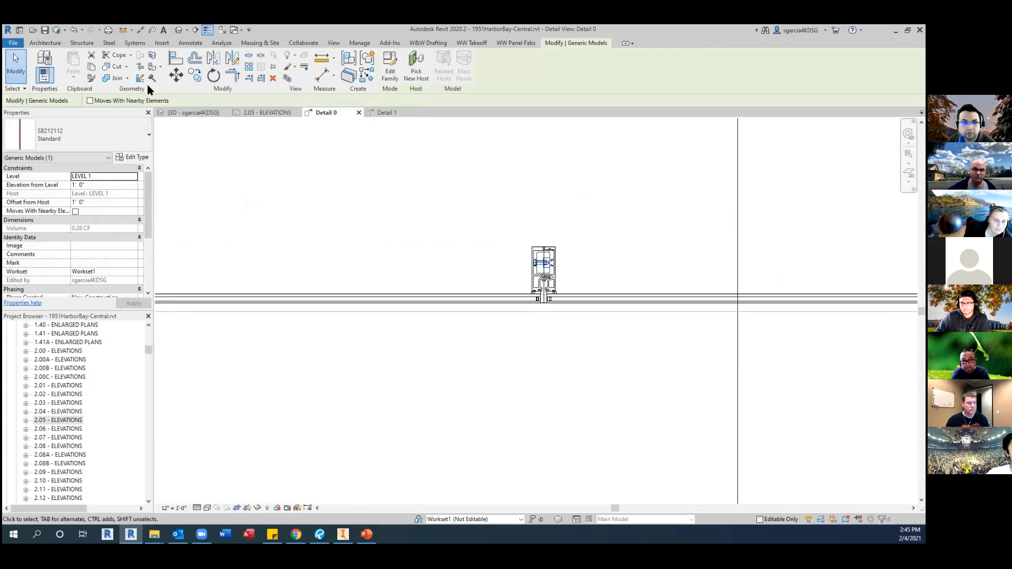
# Copy the bar assembly with Multiple enabled from the second mullion's corner to the matching corner of the following mullion, and end the command.
pyautogui.click(201, 82)
pyautogui.scroll(2, 526, 248)
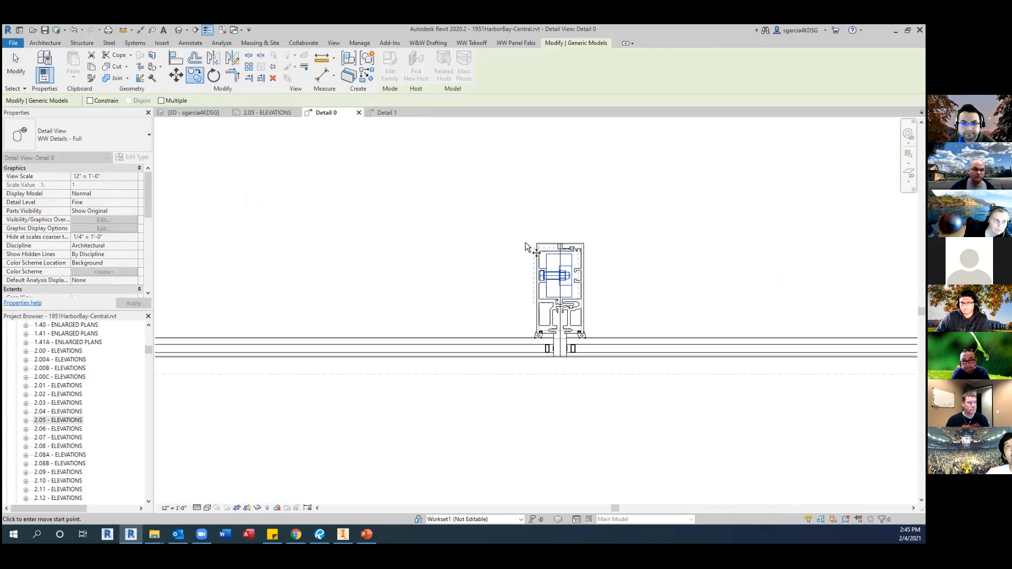
pyautogui.click(161, 101)
pyautogui.scroll(3, 542, 249)
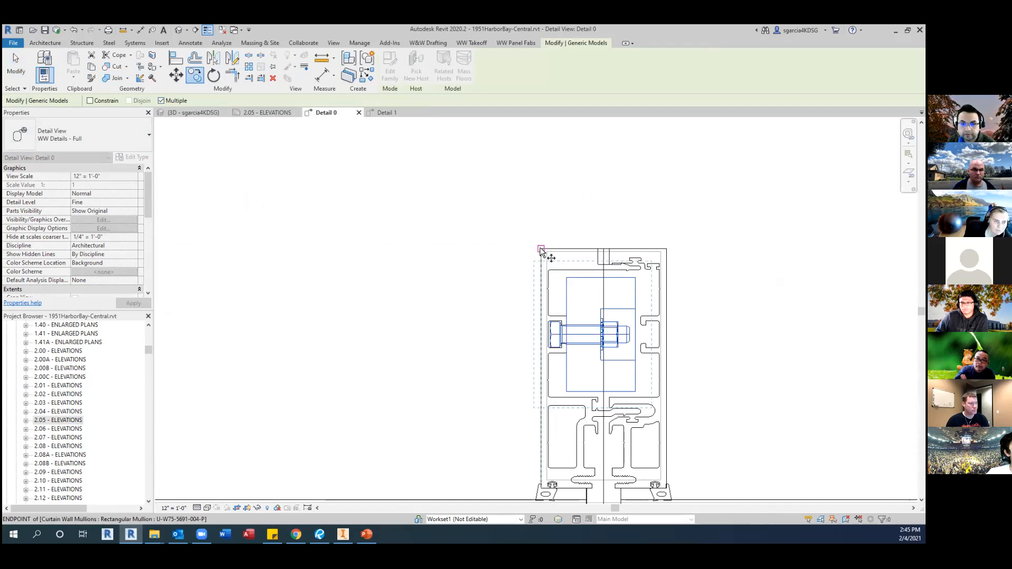
pyautogui.click(541, 250)
pyautogui.scroll(-5, 542, 251)
pyautogui.scroll(4, 684, 230)
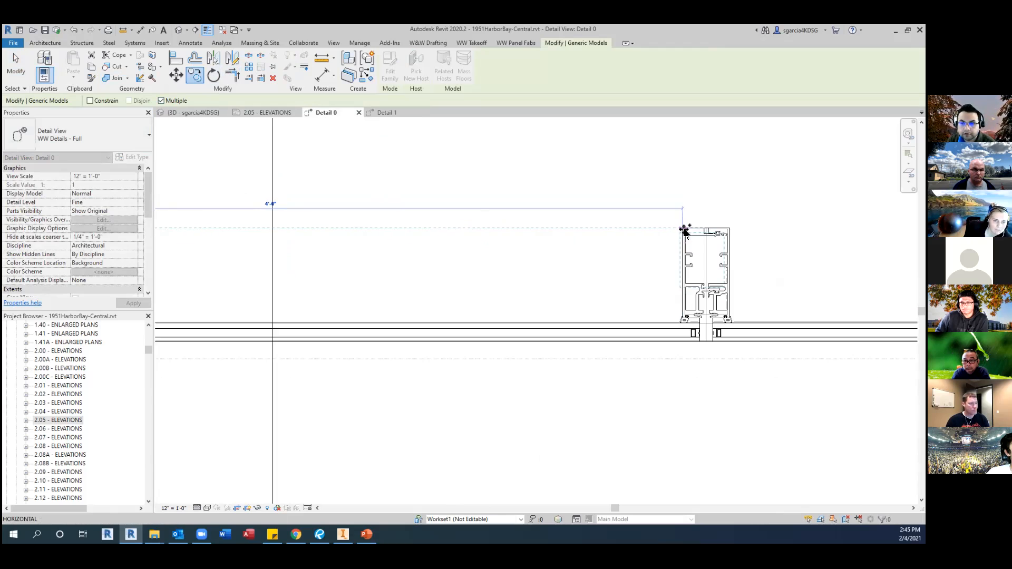
pyautogui.scroll(3, 680, 229)
pyautogui.click(680, 230)
pyautogui.scroll(-4, 606, 266)
pyautogui.press('Escape')
pyautogui.press('Escape')
# Check the bolted bar's fit inside the mullion profile in Detail 0 and select the SB212112 assembly.
pyautogui.scroll(-2, 465, 249)
pyautogui.moveTo(468, 249); pyautogui.dragTo(702, 262, button='middle')
pyautogui.scroll(3, 374, 274)
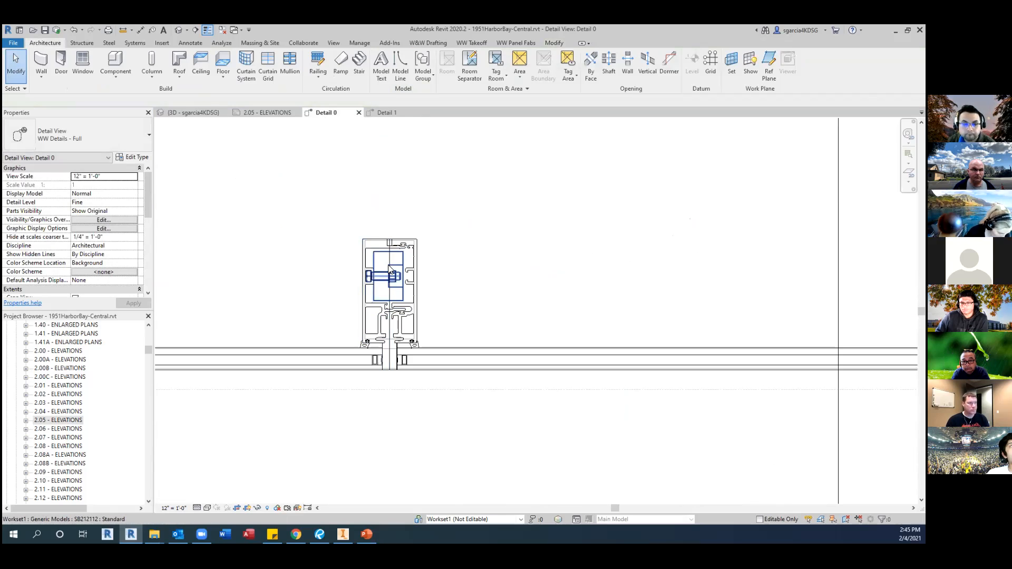
pyautogui.scroll(2, 375, 274)
pyautogui.scroll(1, 382, 275)
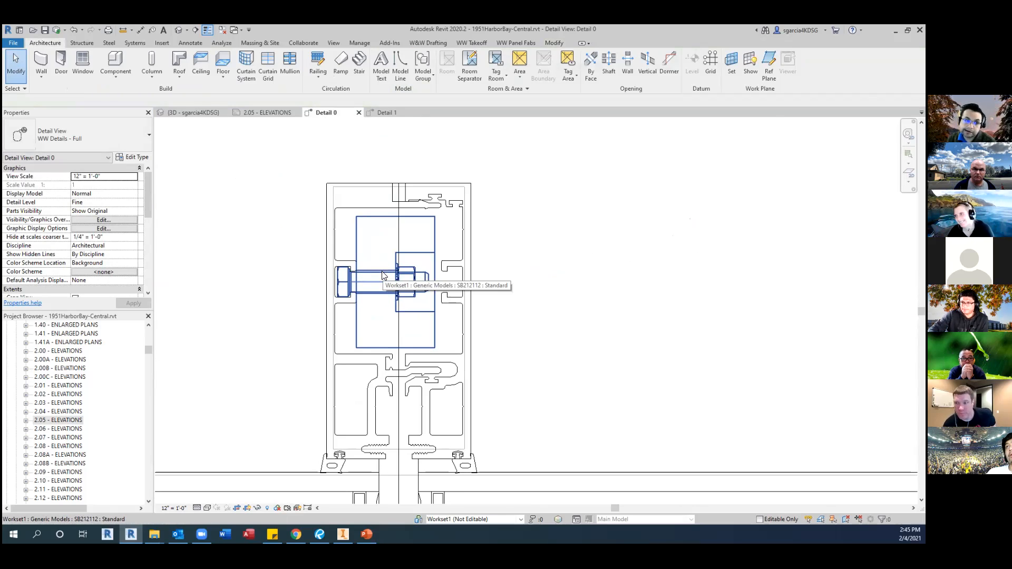
pyautogui.scroll(-2, 492, 283)
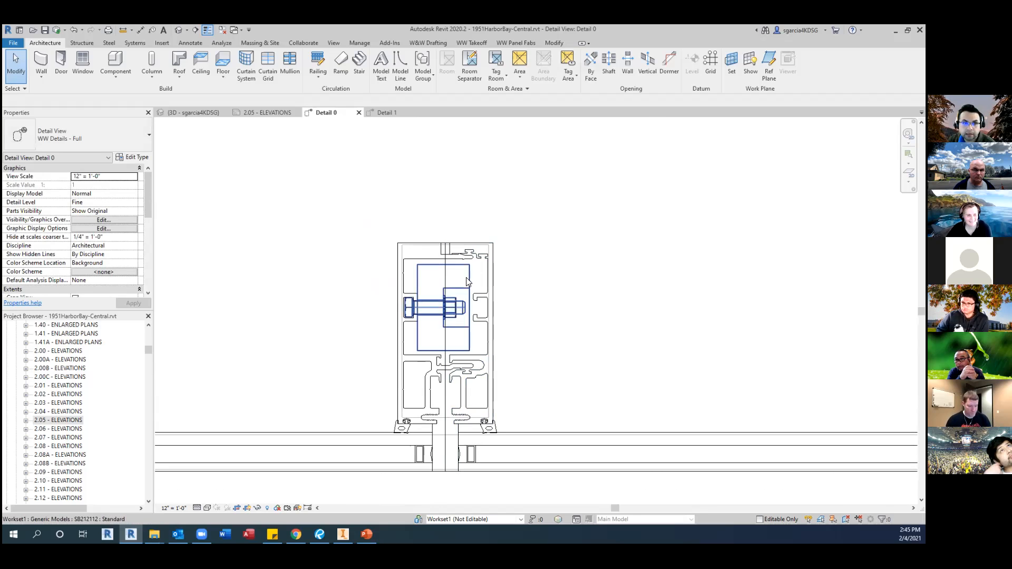
pyautogui.click(438, 269)
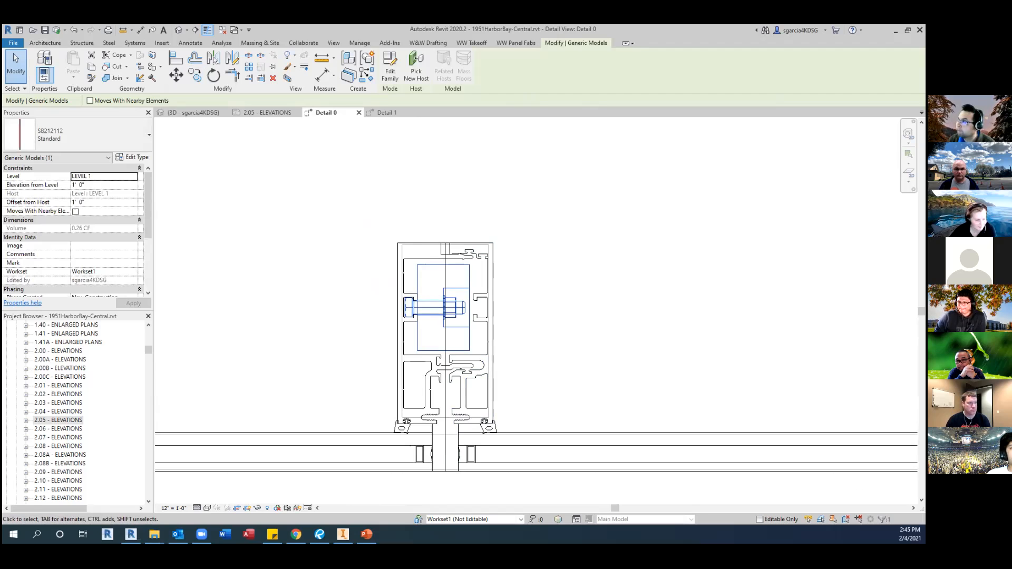
# Inspect the SB-W75-5696 family in its Left elevation and the SB212112 bar's bolts along the mullion in Detail 1.
pyautogui.click(320, 534)
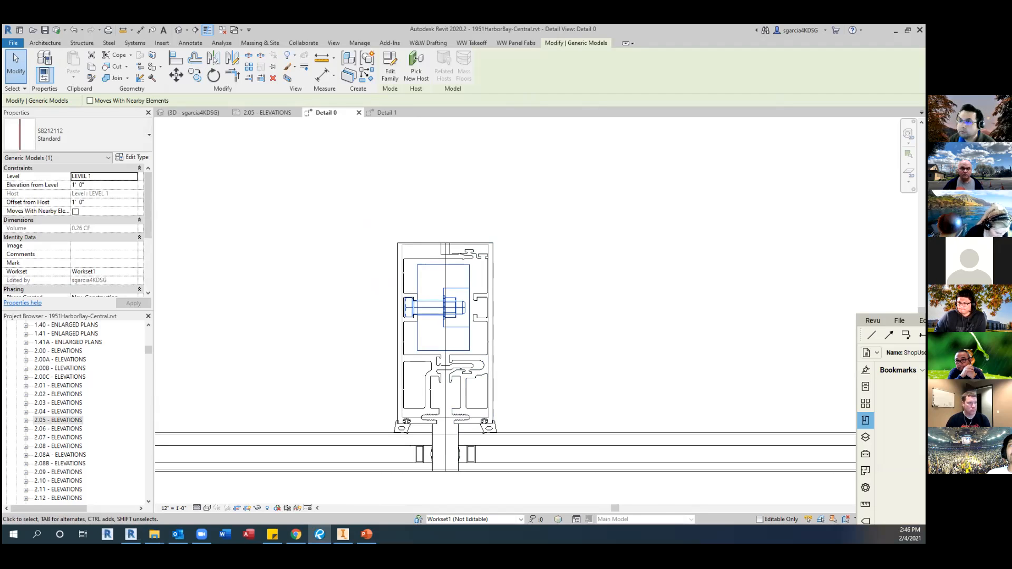
pyautogui.moveTo(488, 136); pyautogui.dragTo(506, 80)
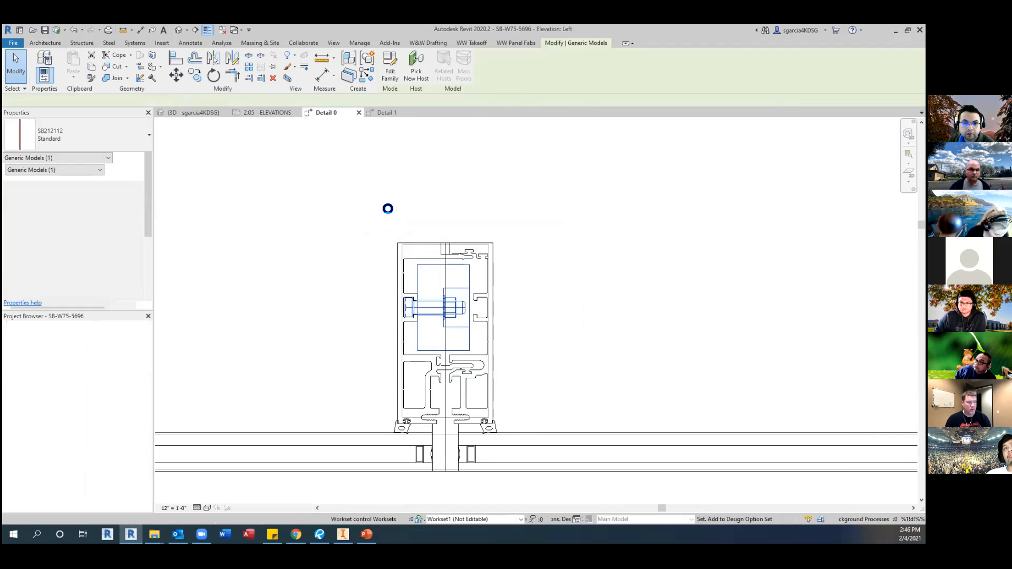
pyautogui.scroll(5, 497, 422)
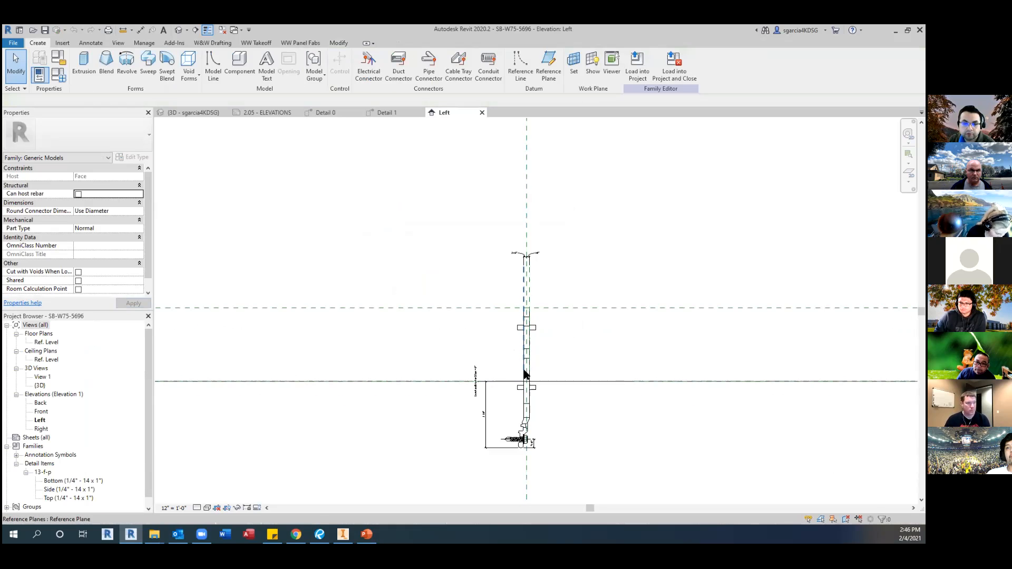
pyautogui.scroll(-1, 76, 255)
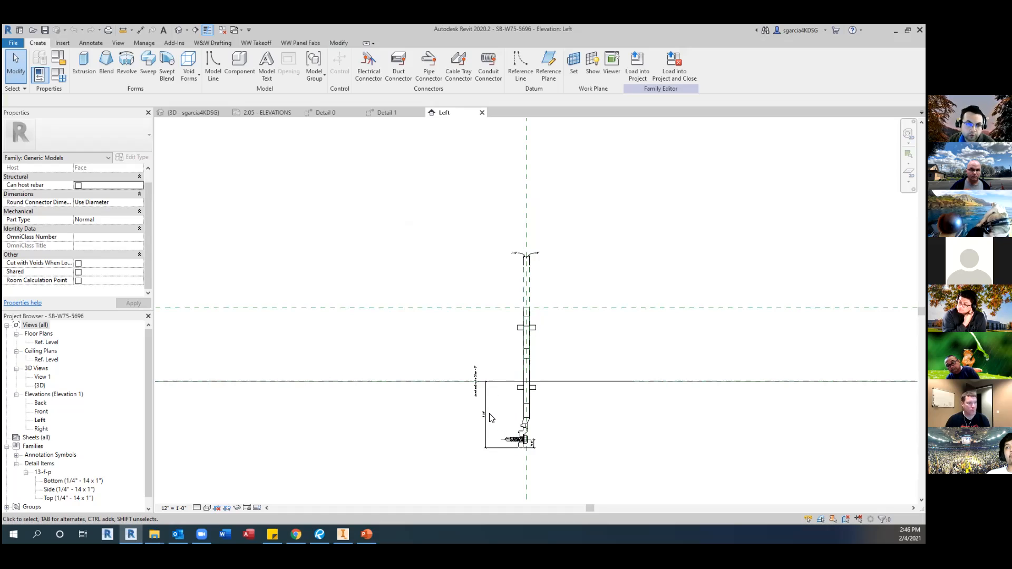
pyautogui.click(390, 113)
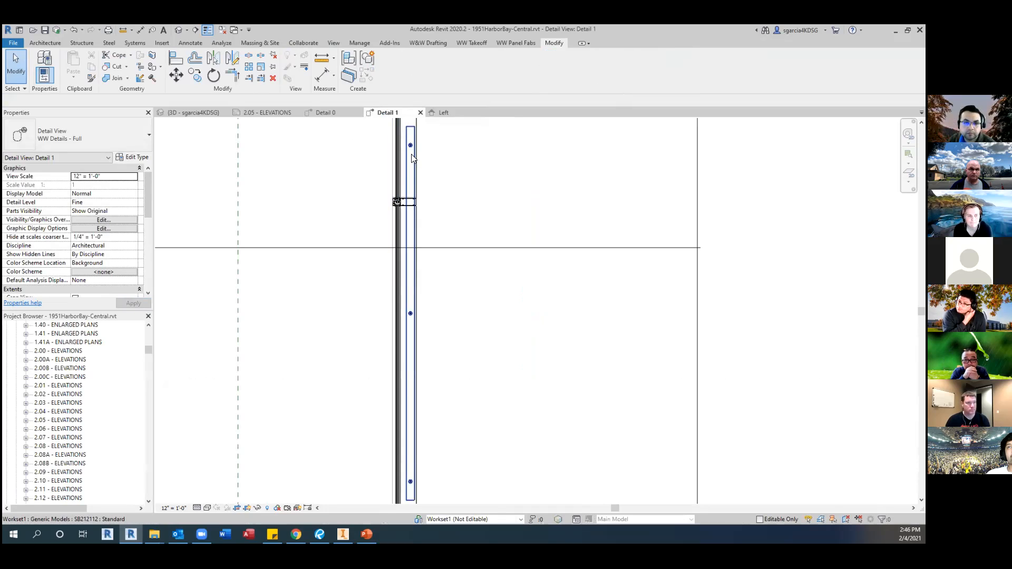
pyautogui.press('Tab')
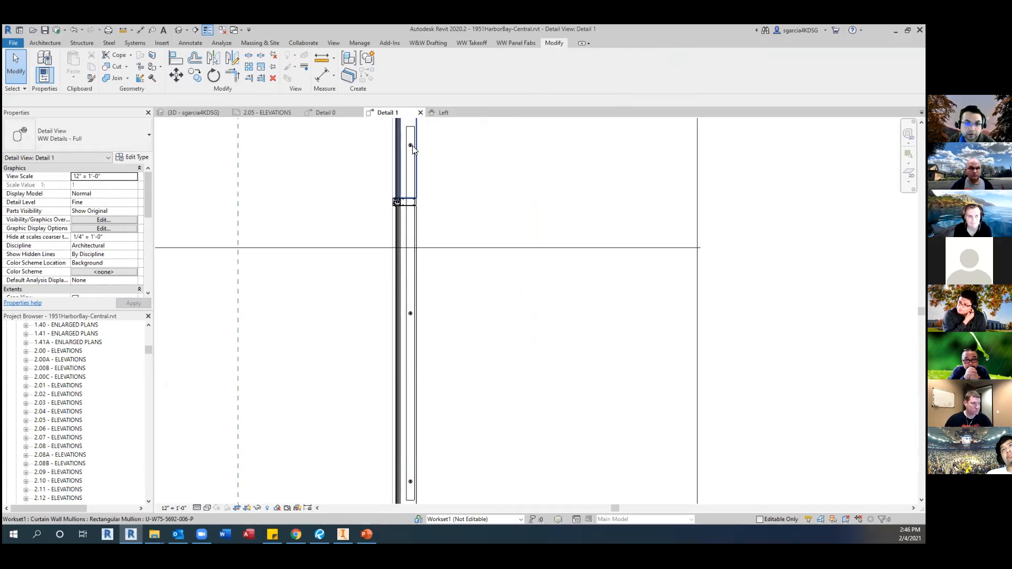
pyautogui.scroll(2, 413, 150)
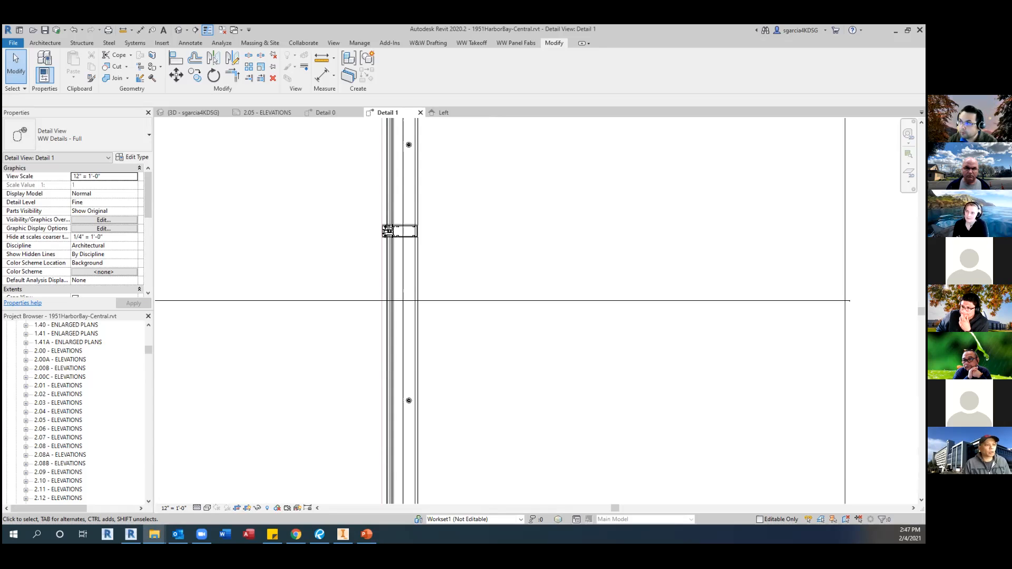
# Switch to File Explorer's InventorVideos folder, open the Horizontal Drawing training video and maximize the player.
pyautogui.hotkey('alt', 'Tab')
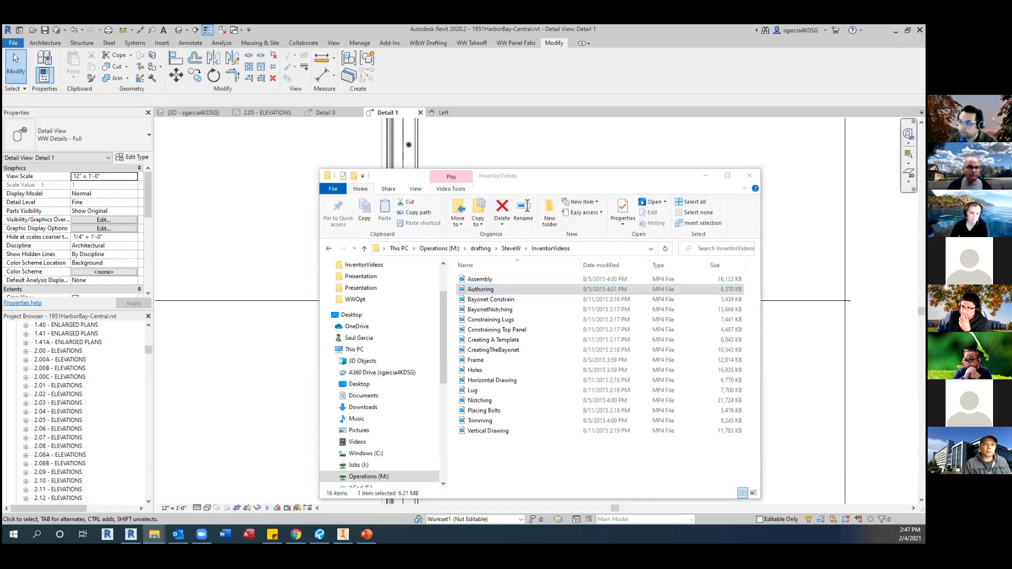
pyautogui.click(480, 290)
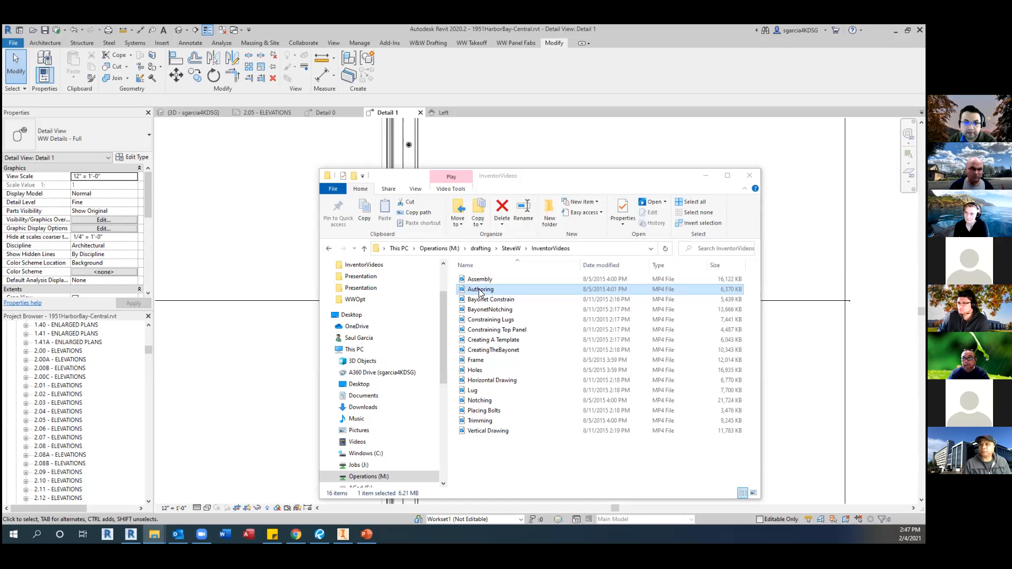
pyautogui.click(479, 293)
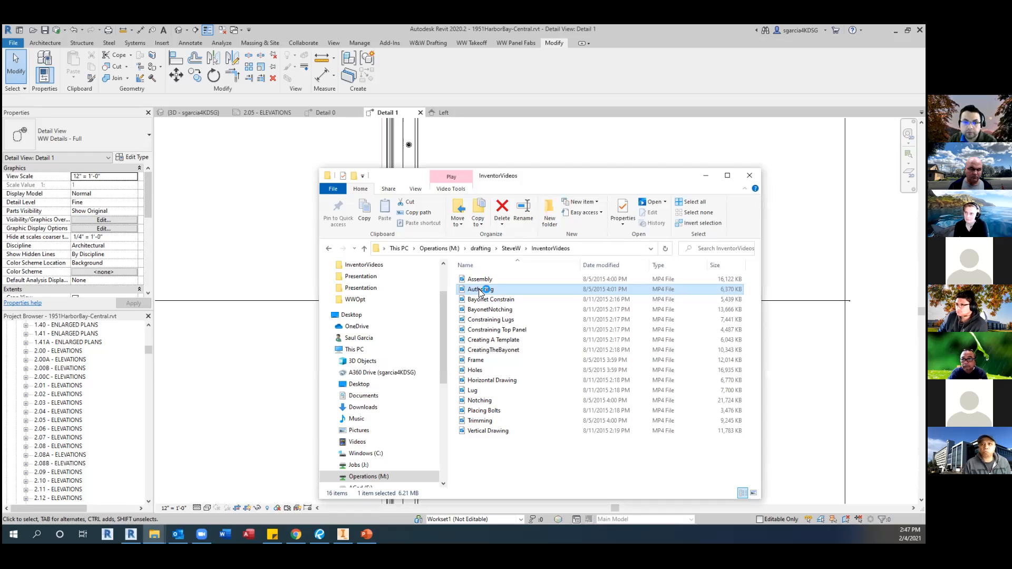
pyautogui.doubleClick(480, 290)
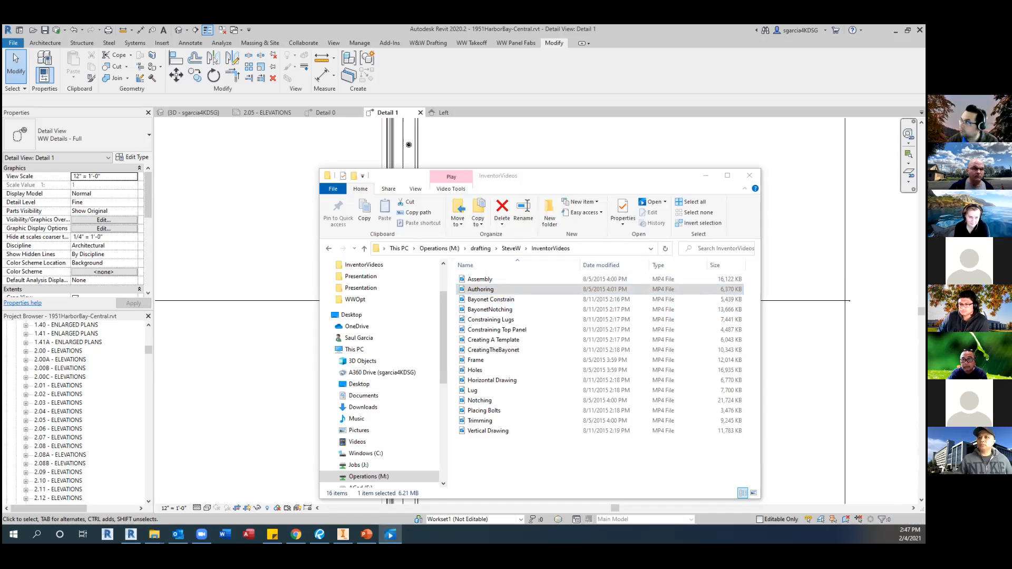
pyautogui.click(487, 300)
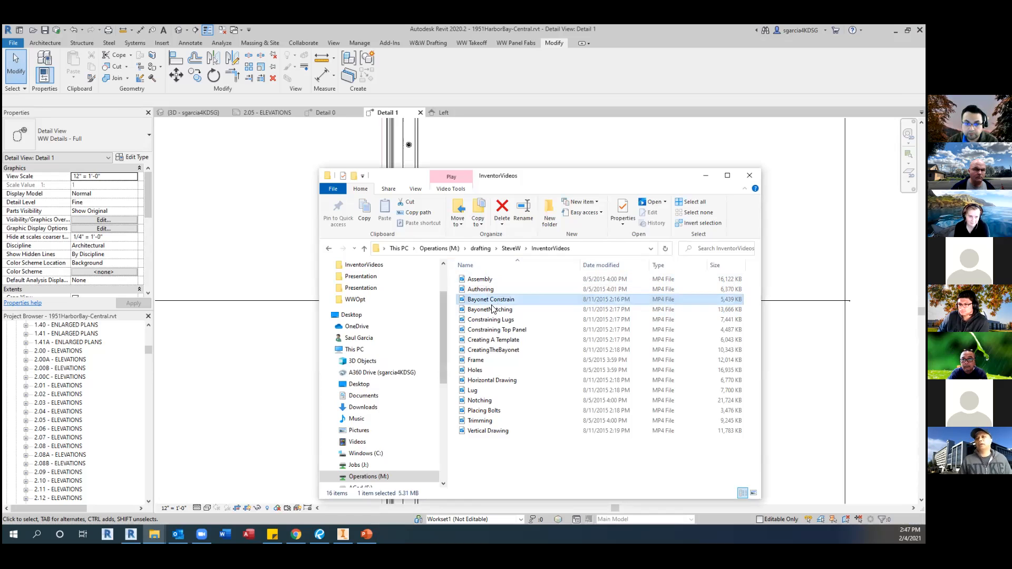
pyautogui.click(479, 361)
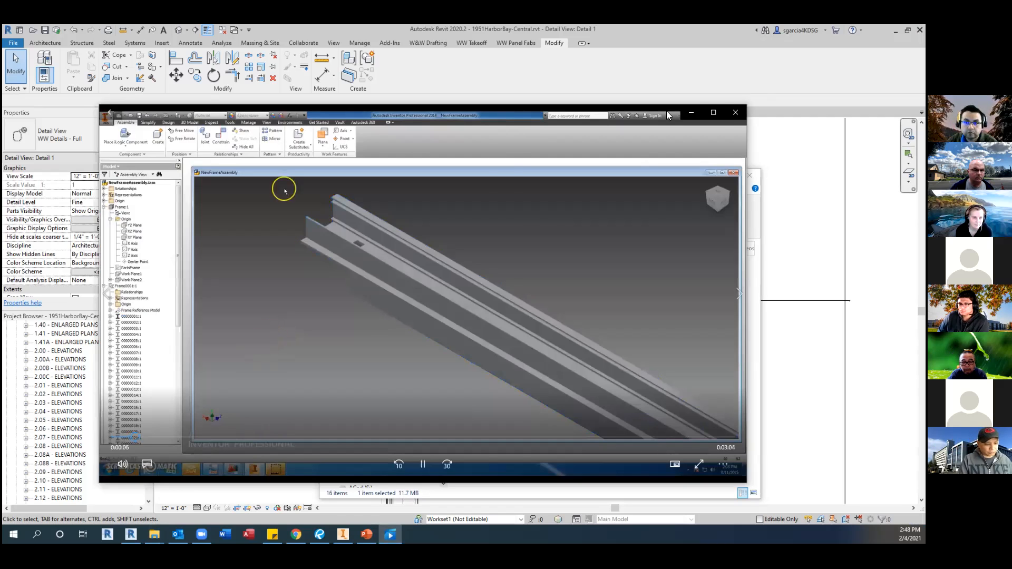
pyautogui.click(712, 113)
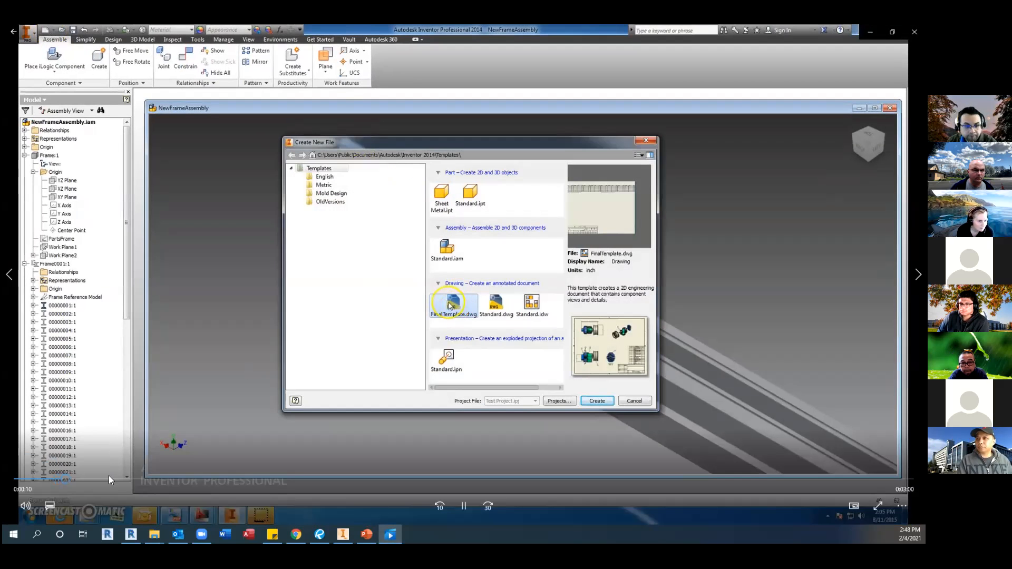
# Skim the Horizontal Drawing video from placing the base views through dimensioning and notes to its end.
pyautogui.click(109, 477)
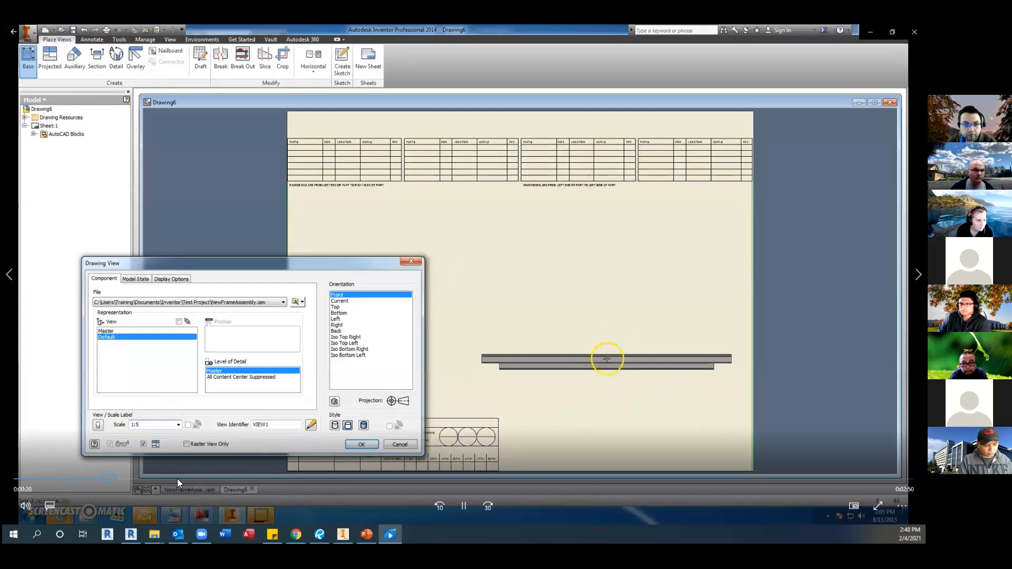
pyautogui.click(160, 478)
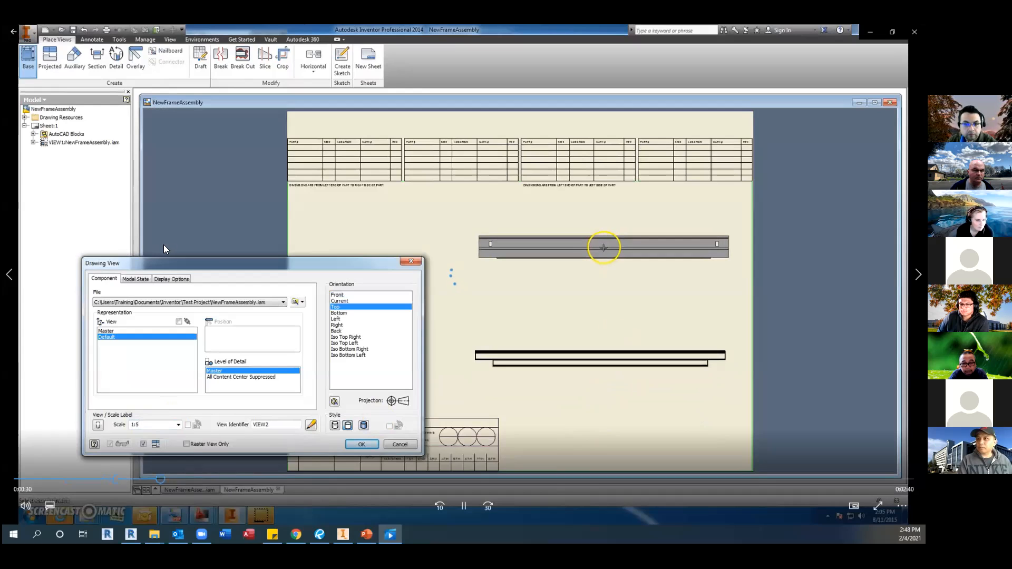
pyautogui.click(246, 480)
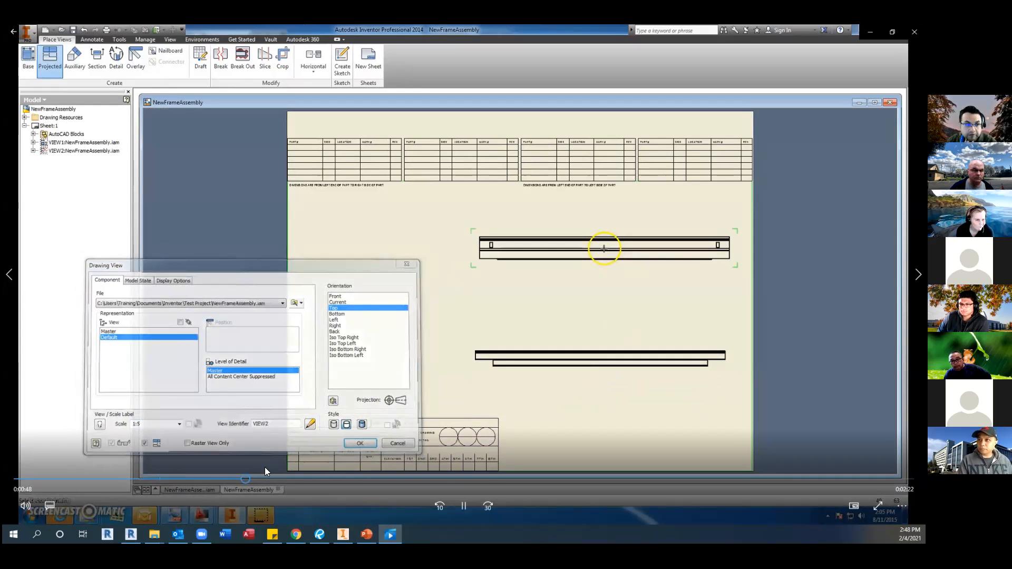
pyautogui.click(343, 479)
pyautogui.click(485, 505)
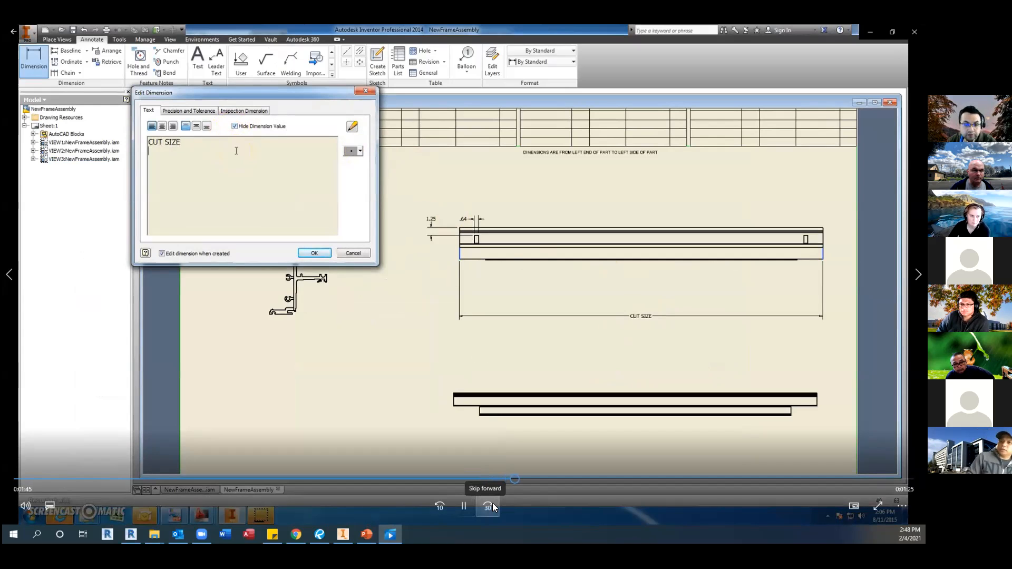
pyautogui.click(492, 505)
pyautogui.click(492, 504)
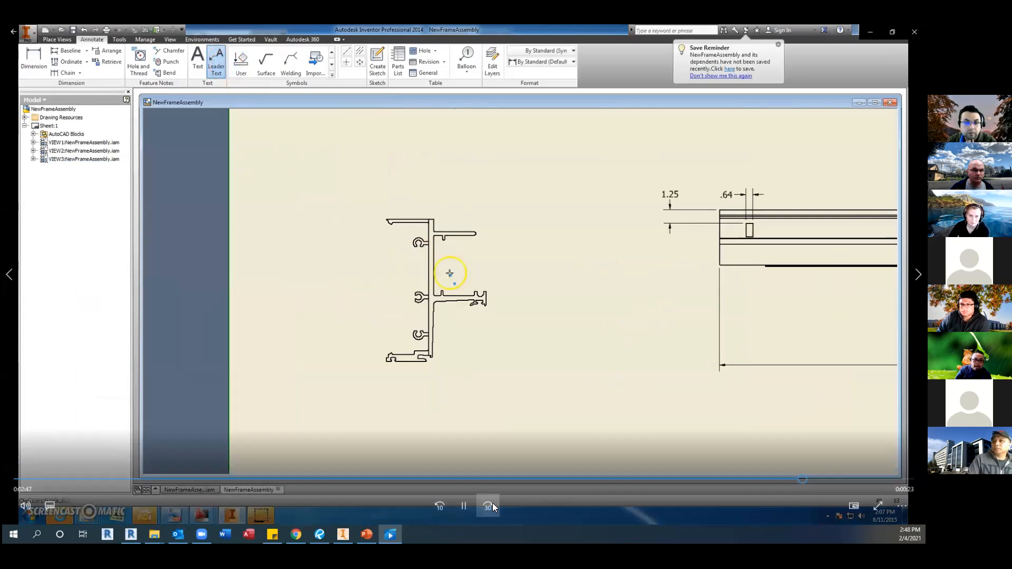
pyautogui.click(491, 504)
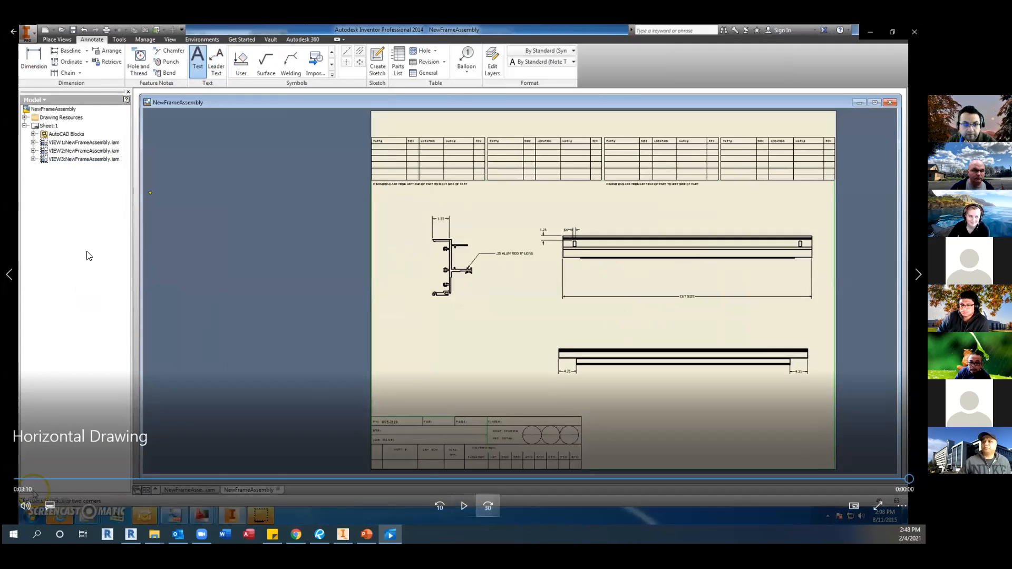
# Go back to the previous training video and skip ahead through the sketching and saving of the screw-hole part.
pyautogui.click(10, 283)
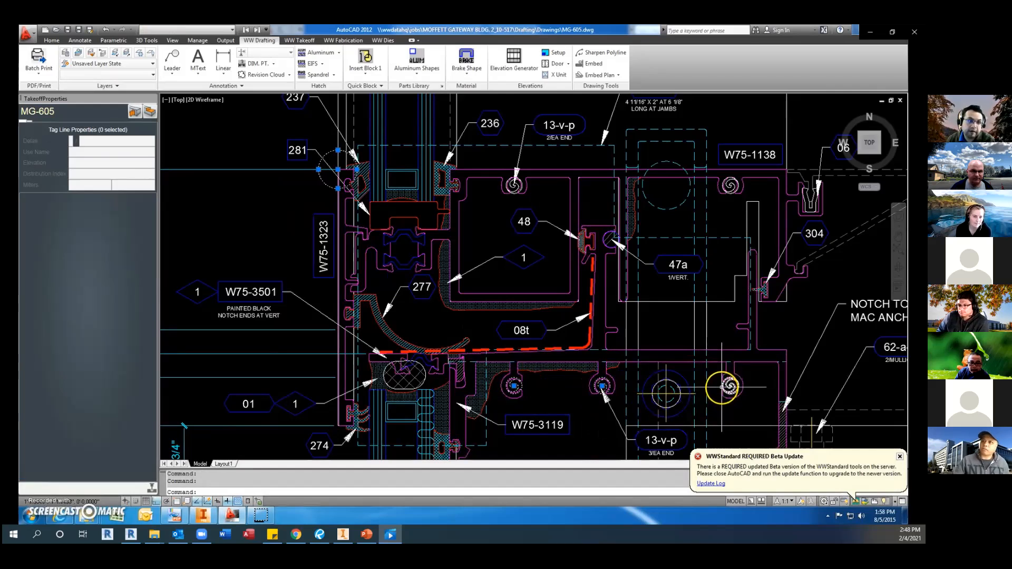
pyautogui.moveTo(369, 348)
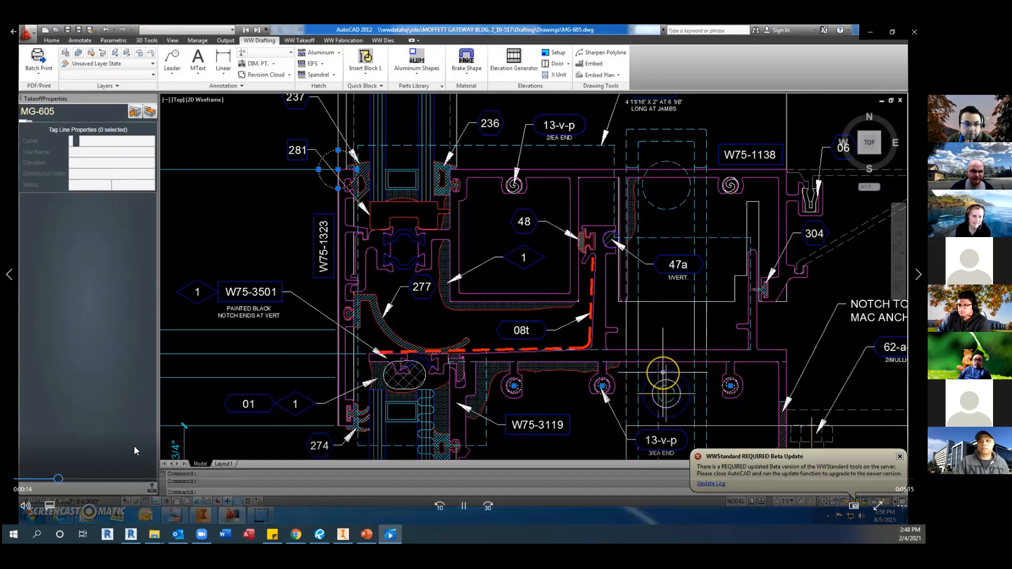
pyautogui.click(130, 479)
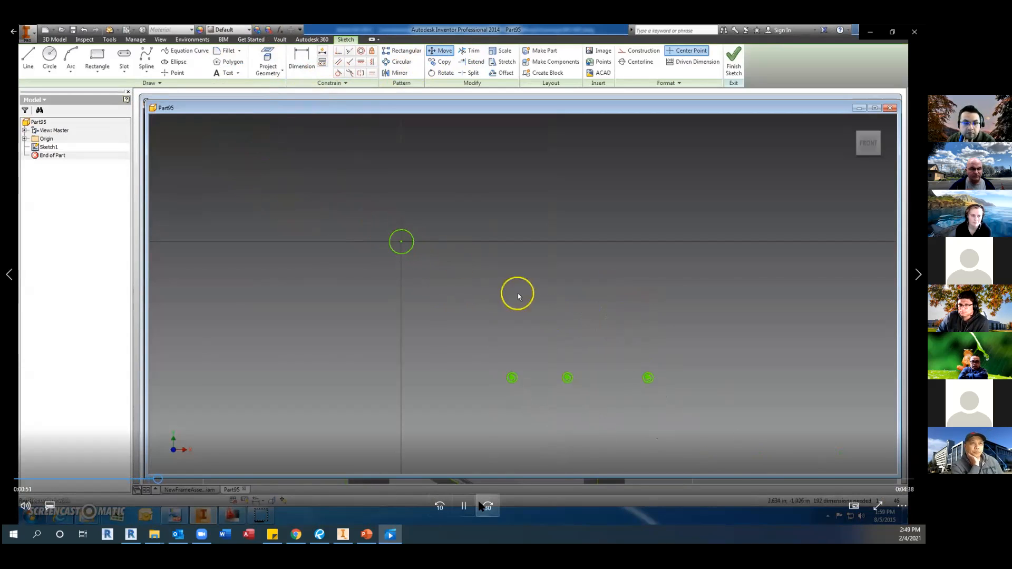
pyautogui.click(484, 505)
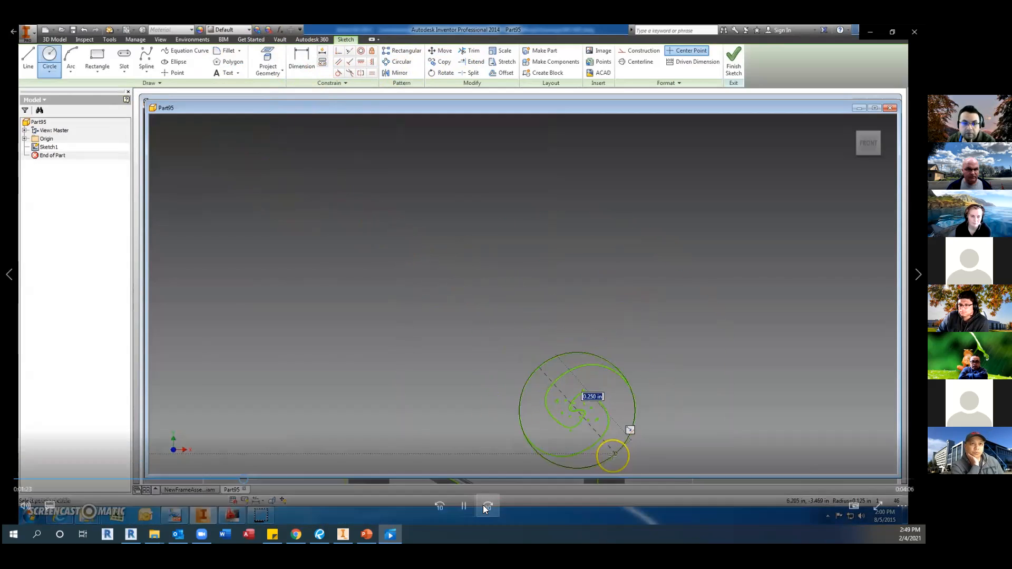
pyautogui.click(488, 507)
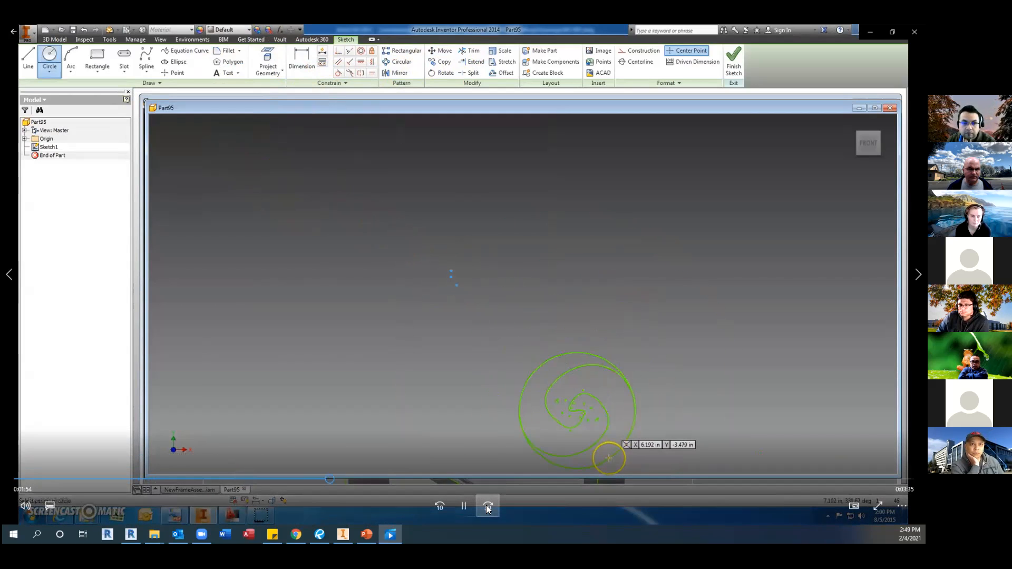
pyautogui.click(487, 506)
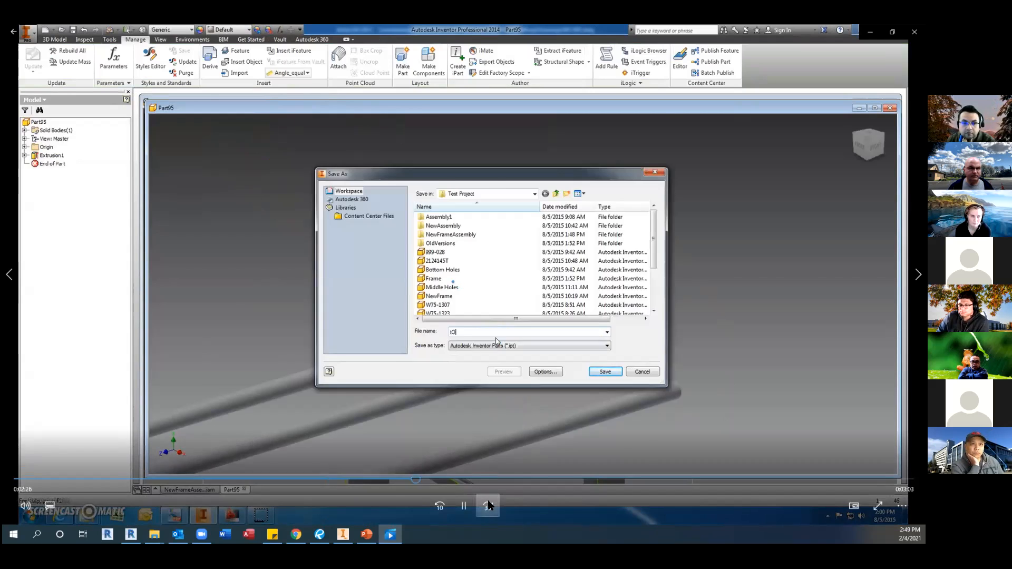
pyautogui.click(488, 506)
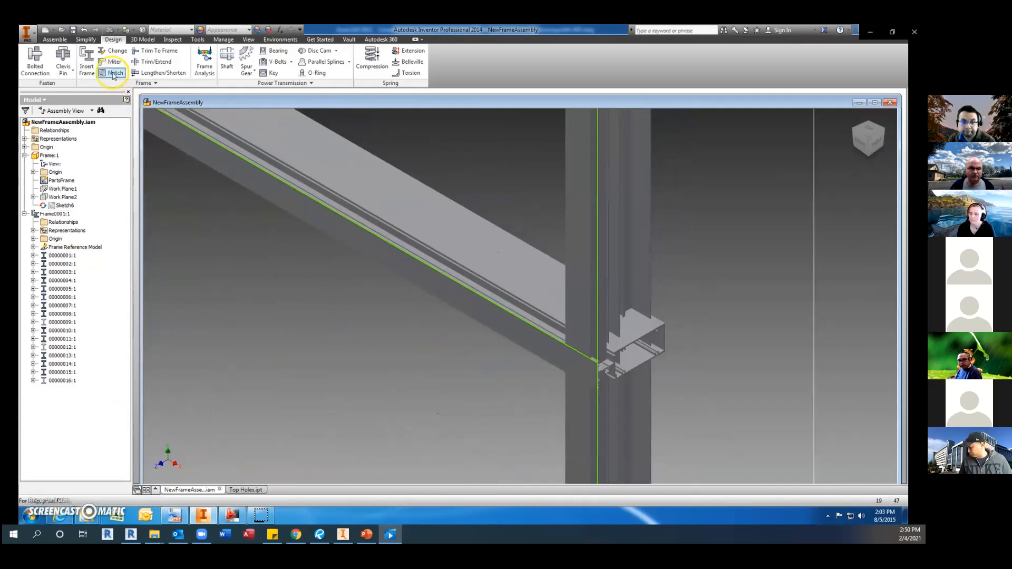
# Insert a Middle Holes frame member along the horizontal member's sketch line in NewFrameAssembly, accepting the default file name, and close the insert dialog.
pyautogui.click(86, 67)
pyautogui.click(707, 276)
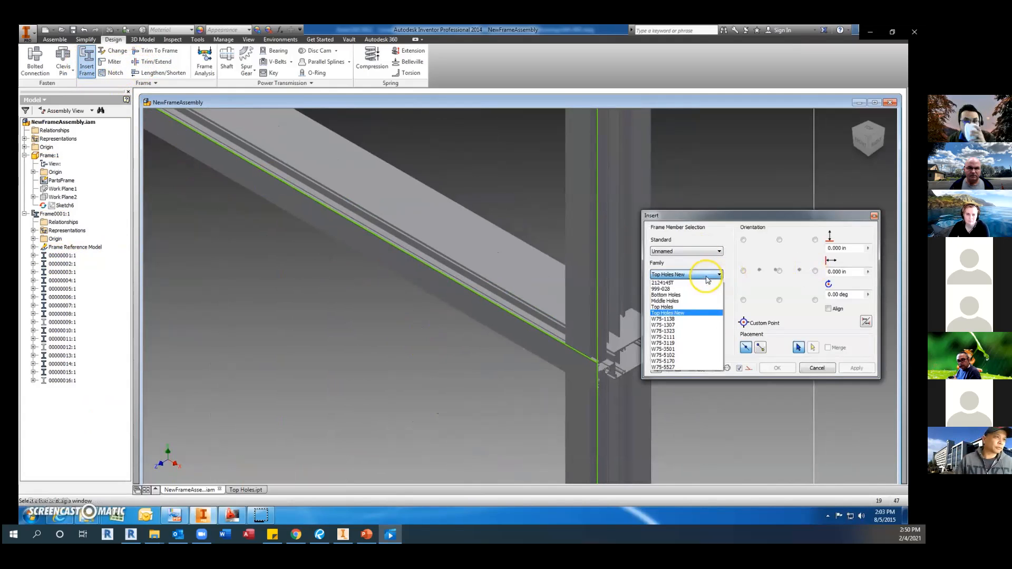
pyautogui.click(695, 301)
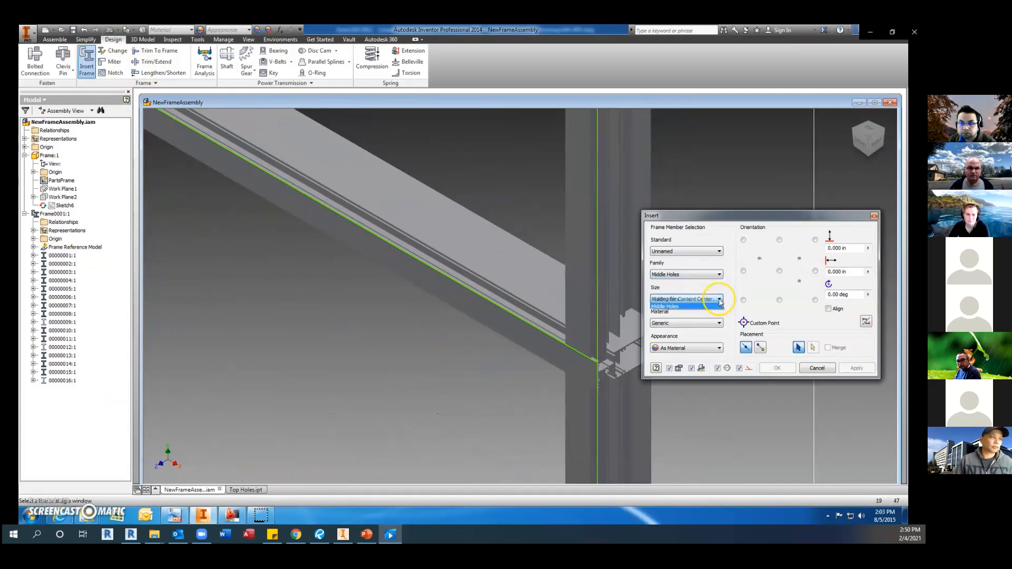
pyautogui.click(561, 341)
pyautogui.scroll(5, 548, 350)
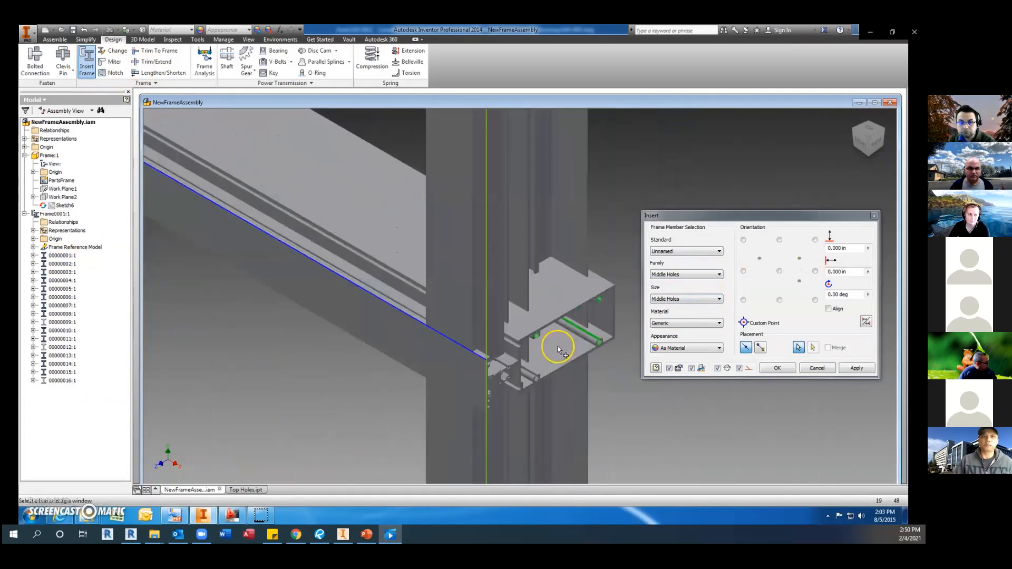
pyautogui.click(853, 367)
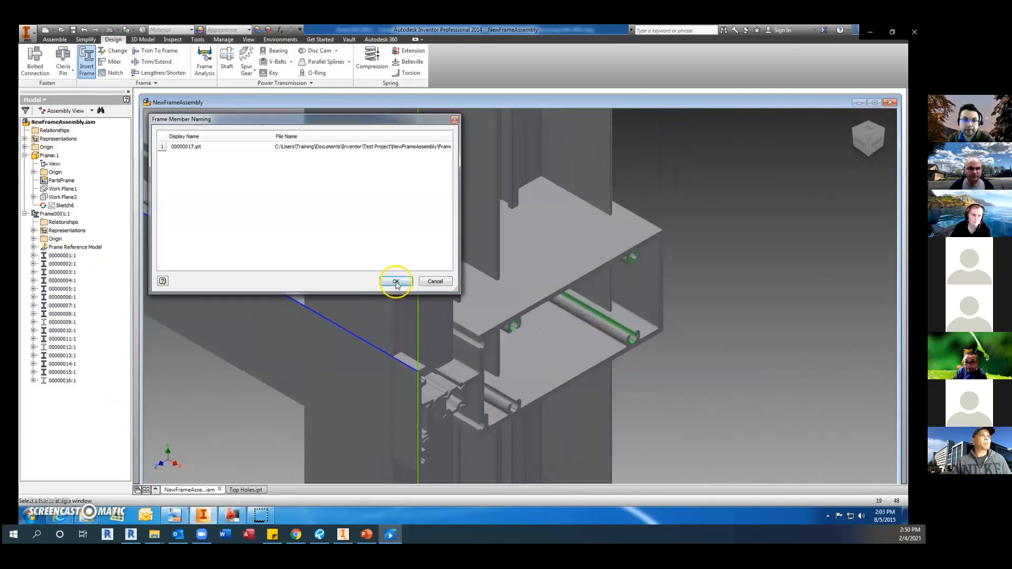
pyautogui.click(395, 282)
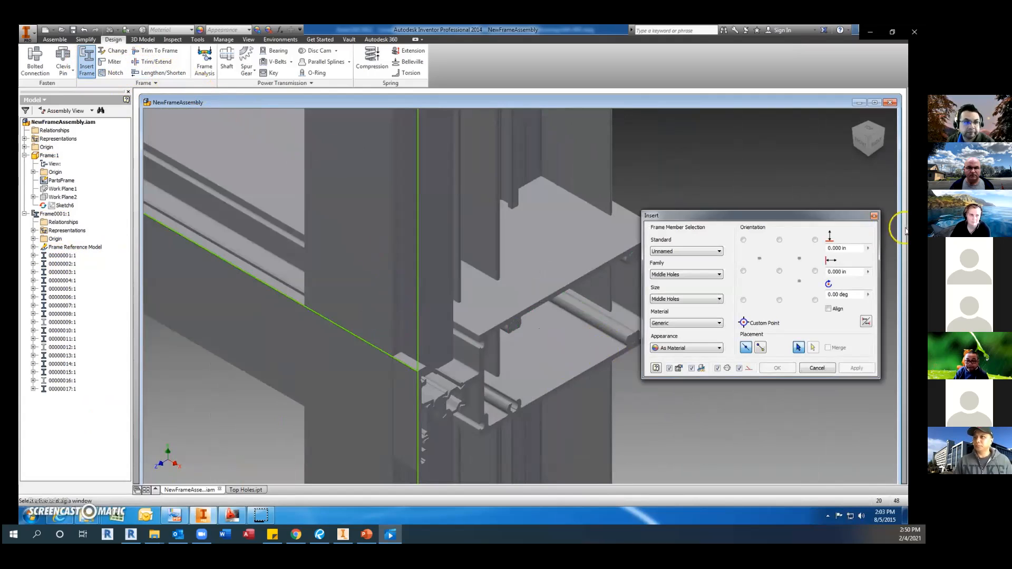
pyautogui.click(873, 216)
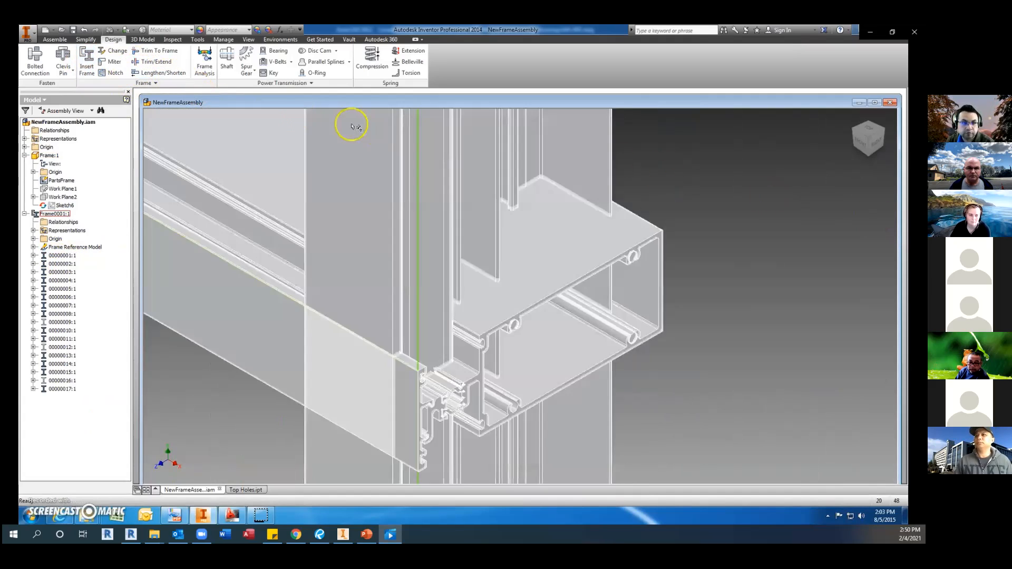
# Notch the first vertical mullion with the Middle Holes member at its joint with the horizontal, and close the notch dialog.
pyautogui.click(113, 72)
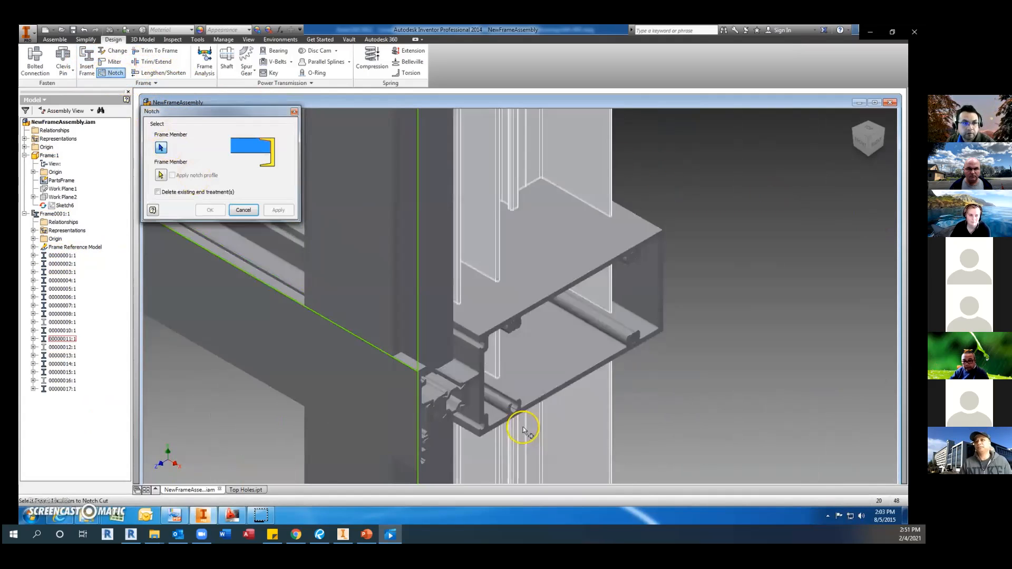
pyautogui.click(475, 199)
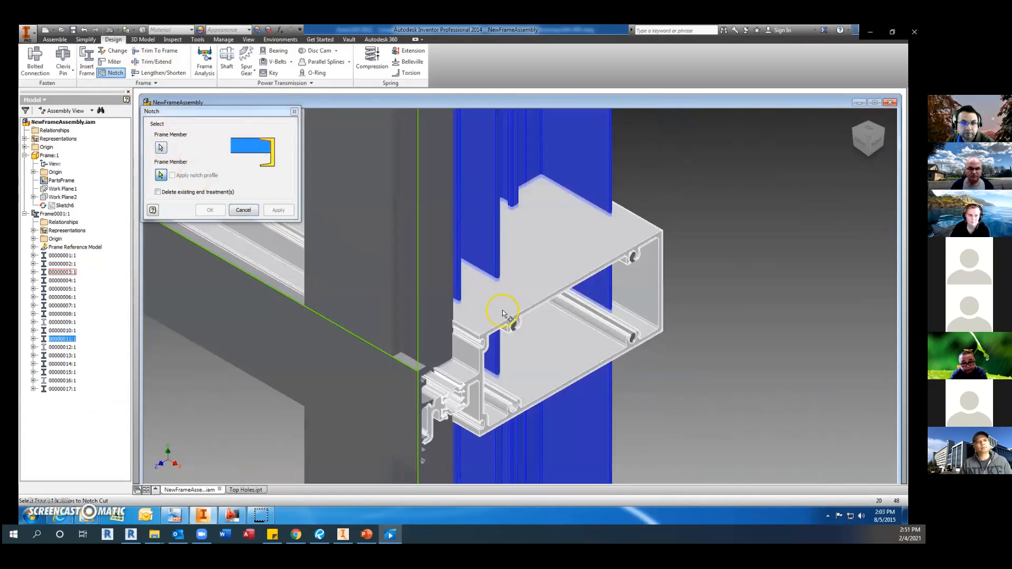
pyautogui.click(278, 210)
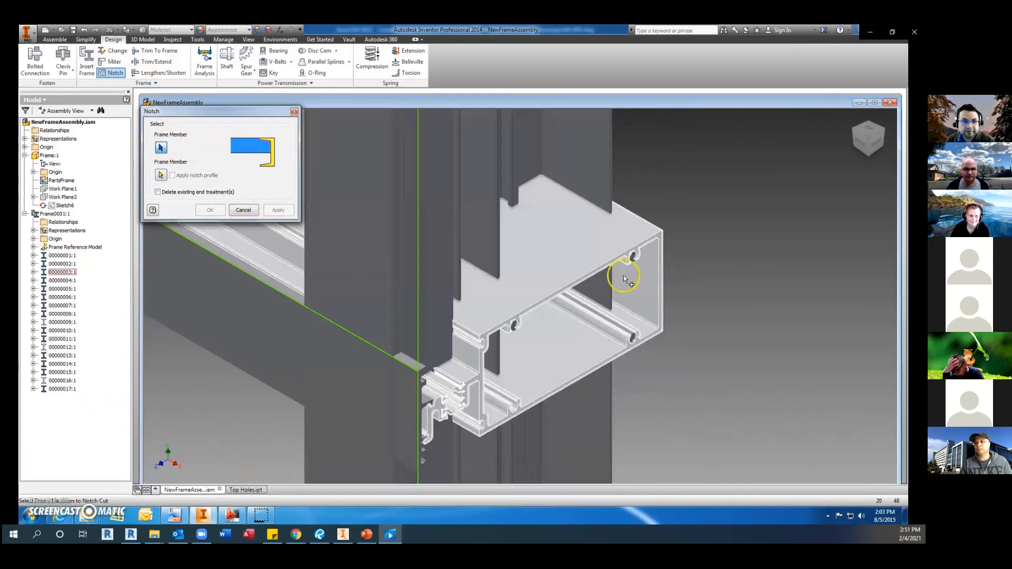
pyautogui.click(293, 112)
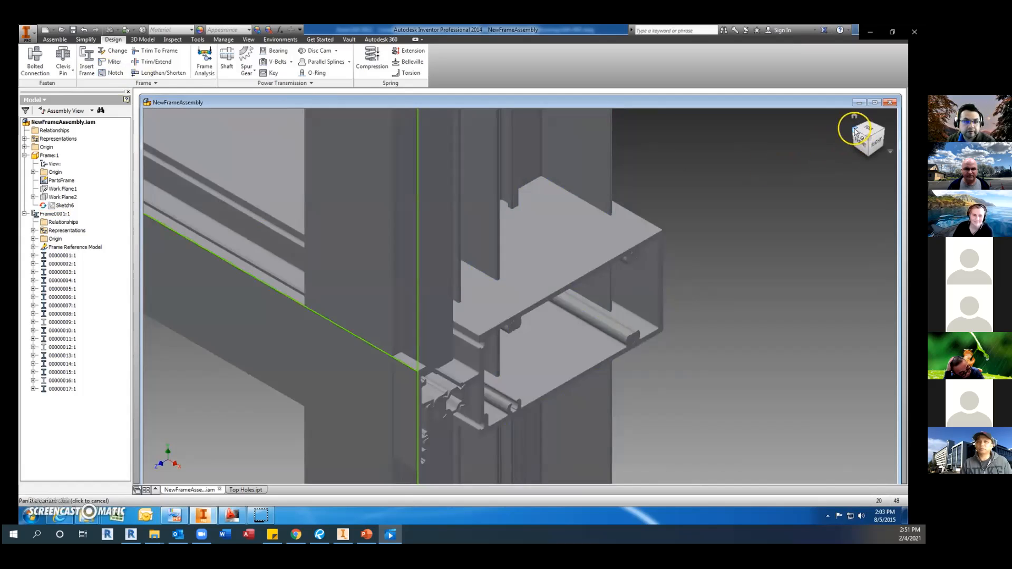
# Notch the vertical mullion at the horizontal's opposite end with the Middle Holes member 00000017, applying the notch profile, and close the dialog.
pyautogui.click(855, 125)
pyautogui.scroll(10, 531, 296)
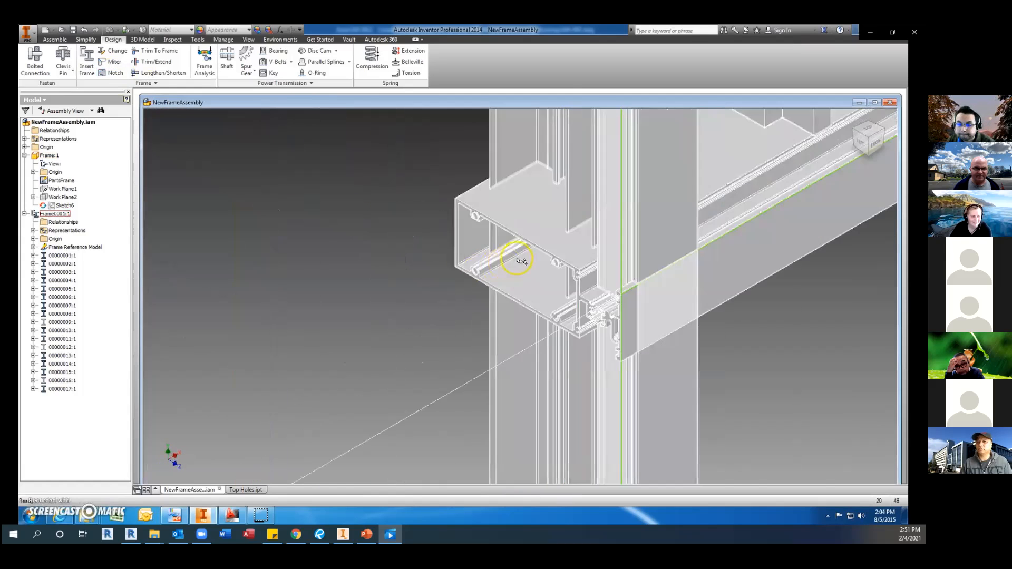
pyautogui.click(111, 73)
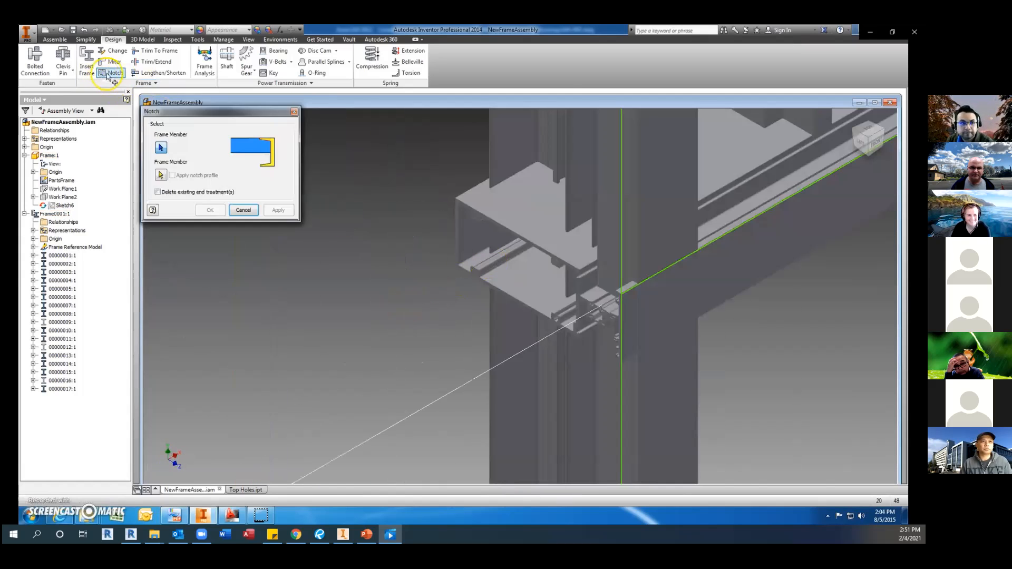
pyautogui.click(562, 155)
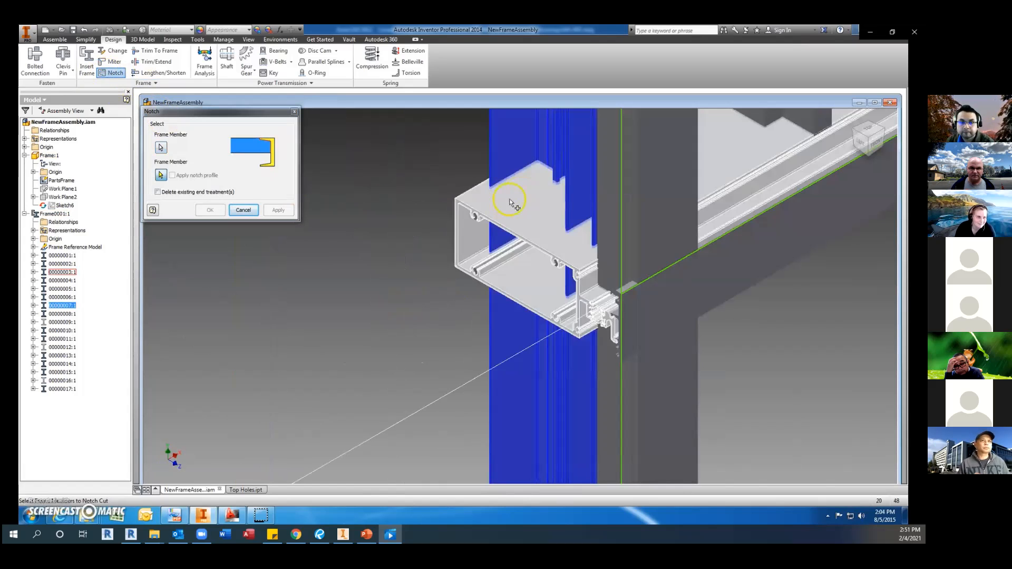
pyautogui.click(473, 215)
pyautogui.click(271, 214)
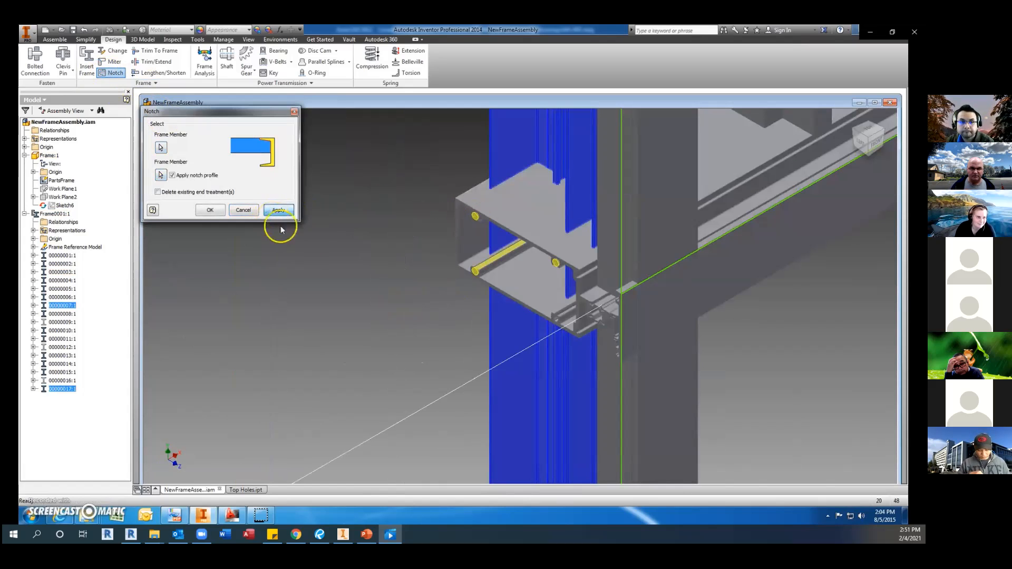
pyautogui.click(294, 112)
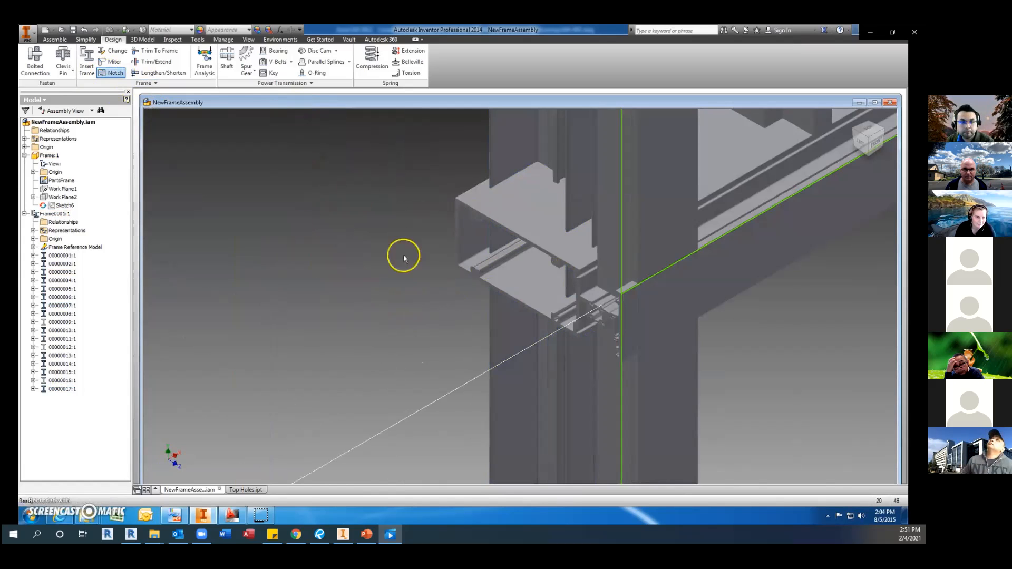
# Hide horizontal member 00000003 and hole member 00000017 to inspect the screw holes cut in the vertical mullions.
pyautogui.scroll(-5, 402, 255)
pyautogui.scroll(5, 483, 331)
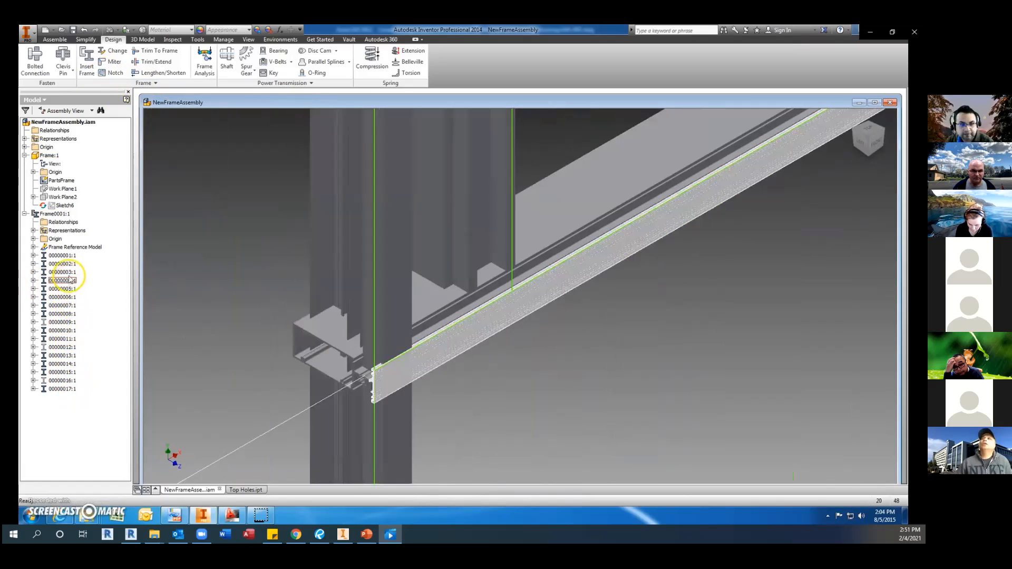
pyautogui.rightClick(63, 271)
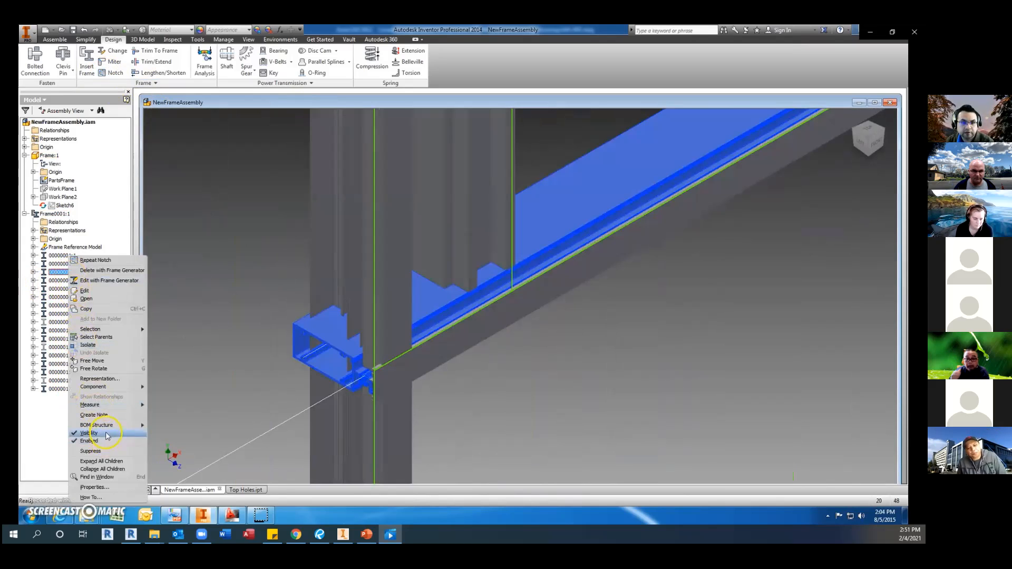
pyautogui.click(108, 433)
pyautogui.rightClick(51, 388)
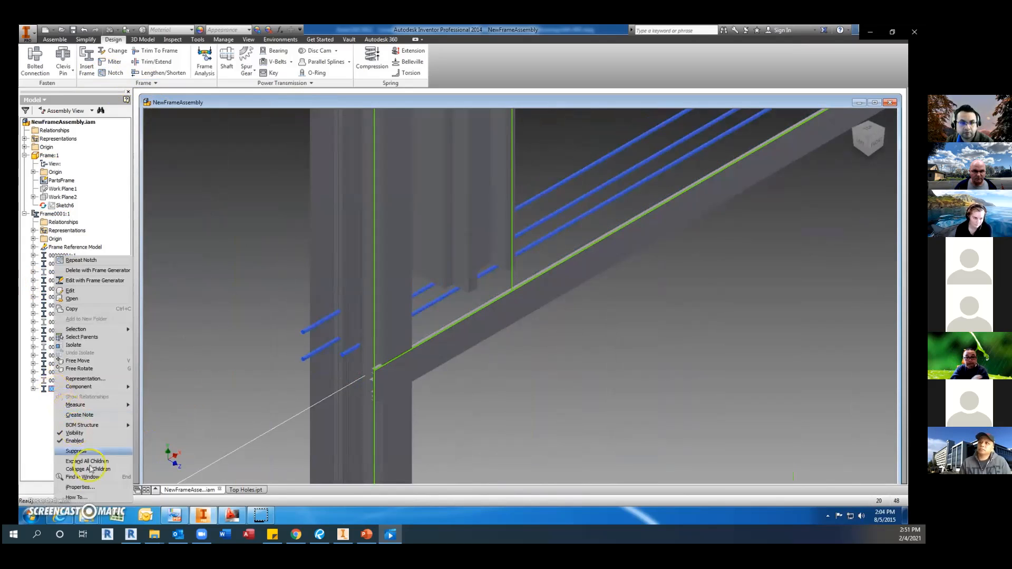
pyautogui.click(79, 432)
pyautogui.scroll(3, 294, 348)
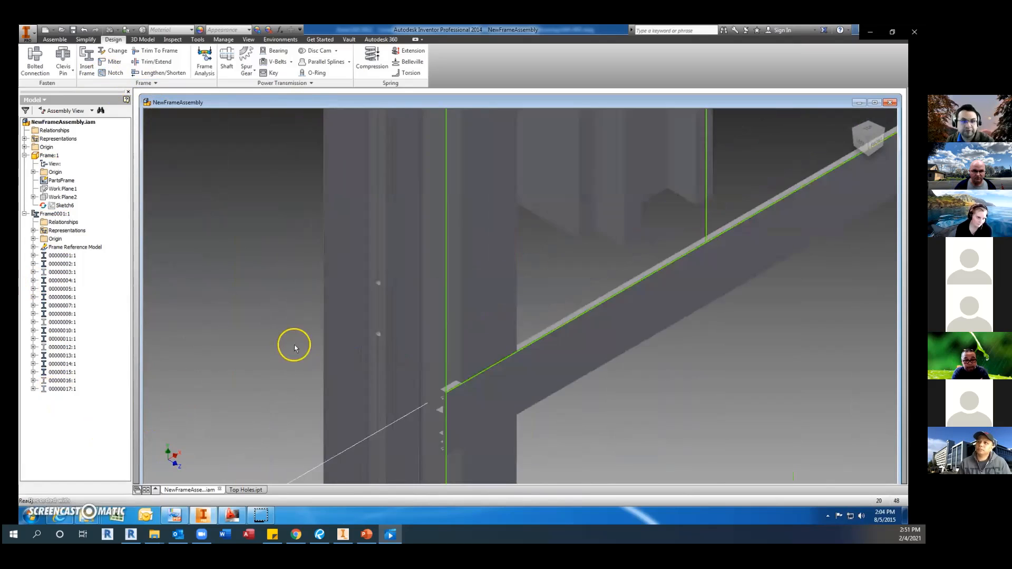
pyautogui.scroll(-5, 294, 347)
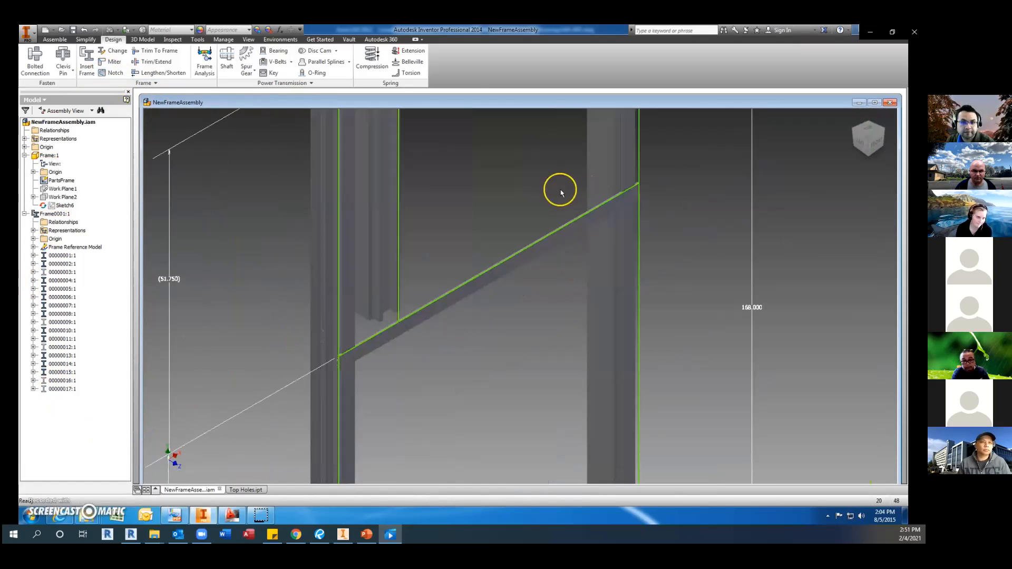
pyautogui.scroll(5, 562, 193)
pyautogui.scroll(-5, 476, 256)
pyautogui.moveTo(476, 257); pyautogui.dragTo(507, 257, button='middle')
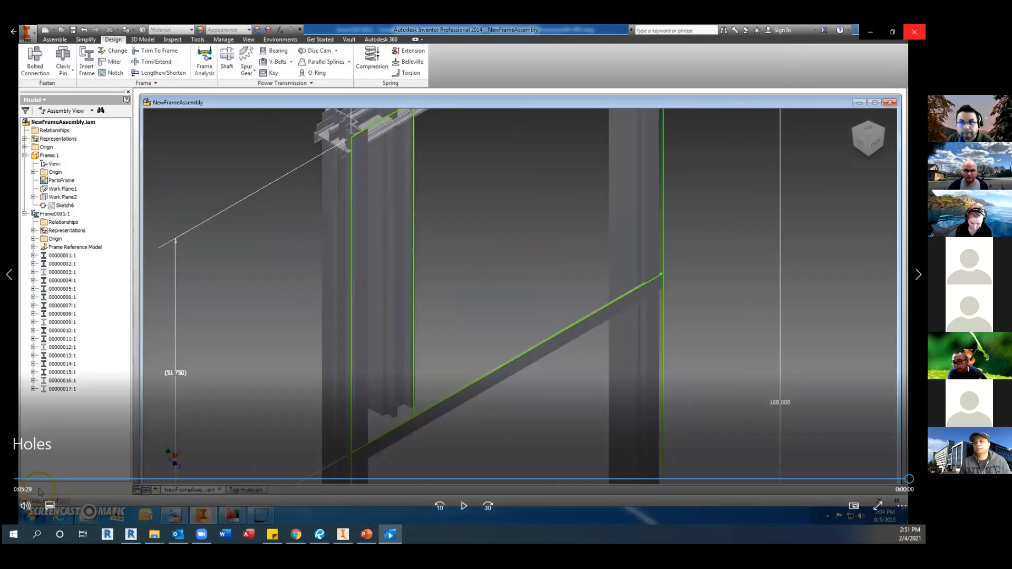
# Close the training video, switch to Inventor's SB assembly and finish the BIM Content environment.
pyautogui.click(915, 32)
pyautogui.click(343, 534)
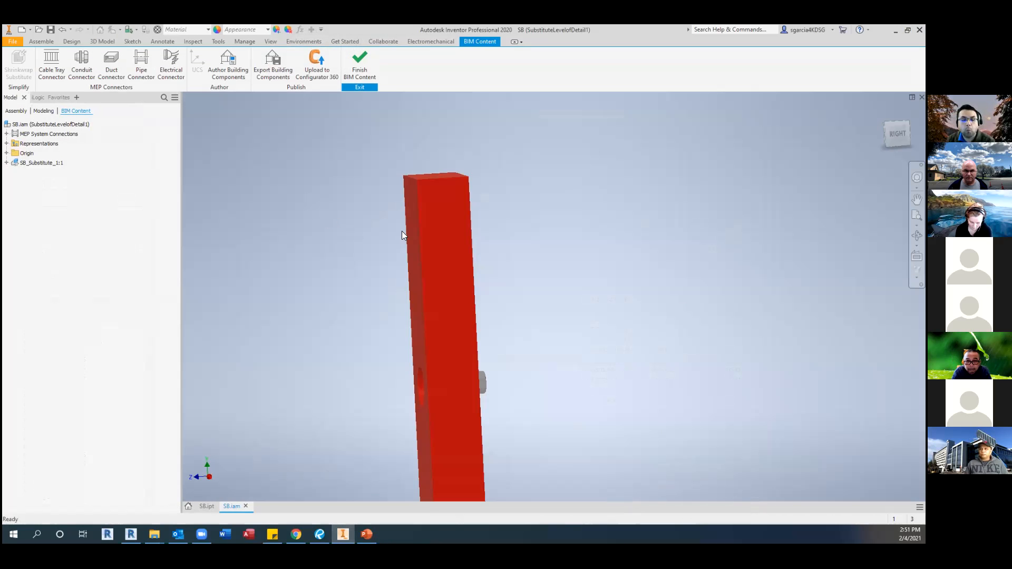
pyautogui.scroll(-3, 492, 245)
pyautogui.keyDown('shift'); pyautogui.moveTo(492, 244); pyautogui.dragTo(490, 245, button='middle'); pyautogui.keyUp('shift')
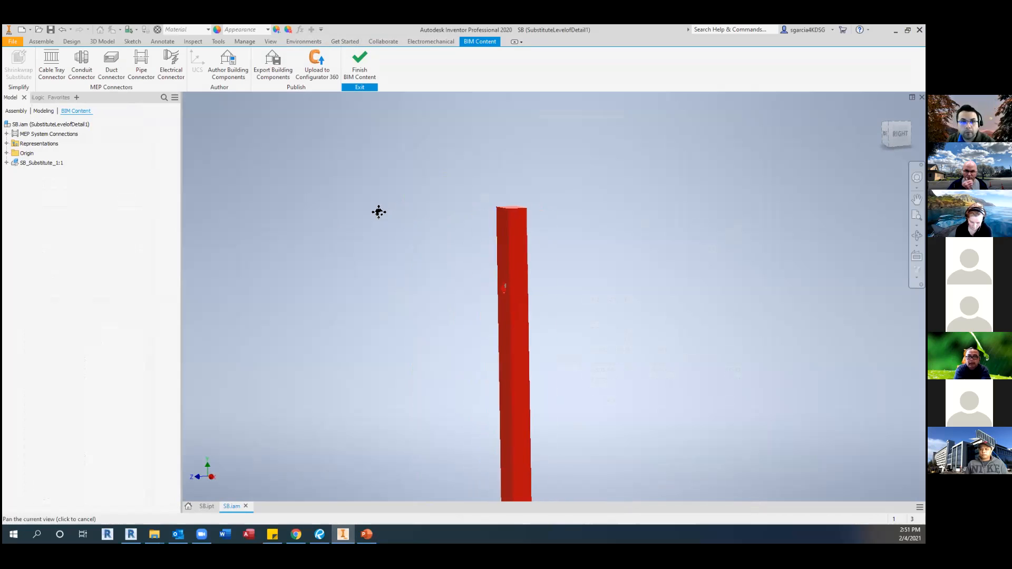
pyautogui.click(370, 75)
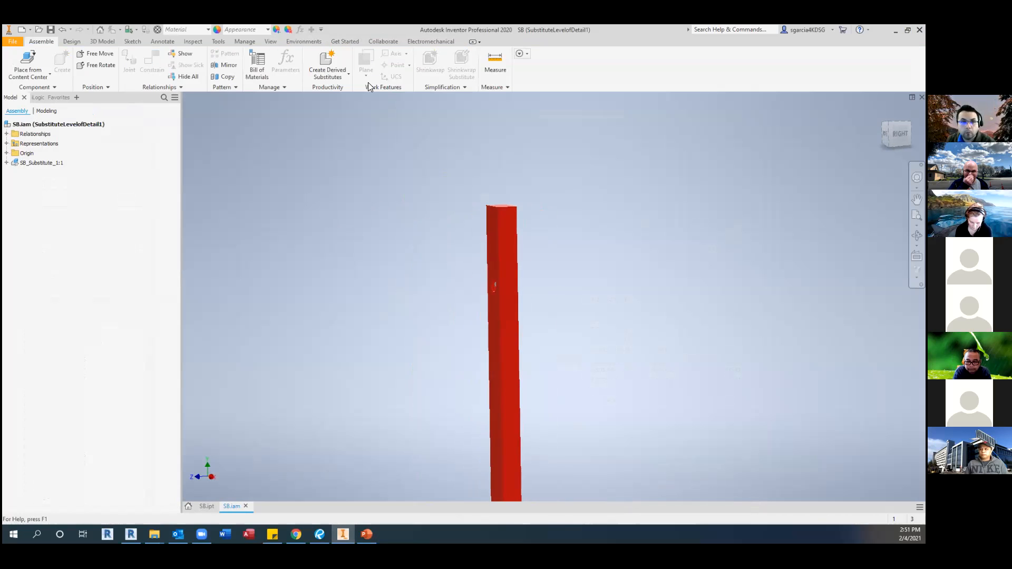
# Open Place from Content Center for the SB assembly.
pyautogui.click(45, 79)
pyautogui.click(348, 177)
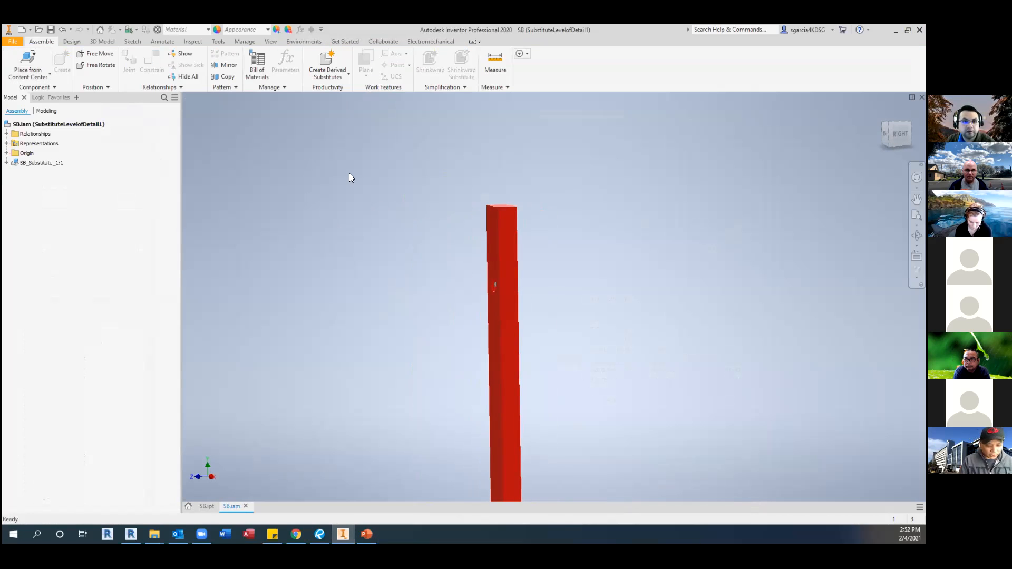
pyautogui.click(46, 77)
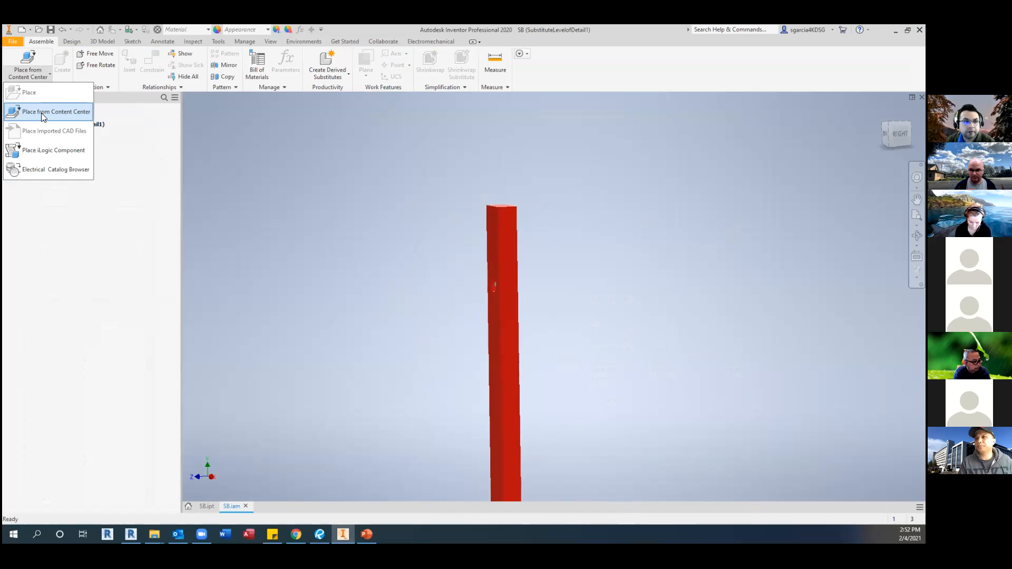
pyautogui.click(52, 111)
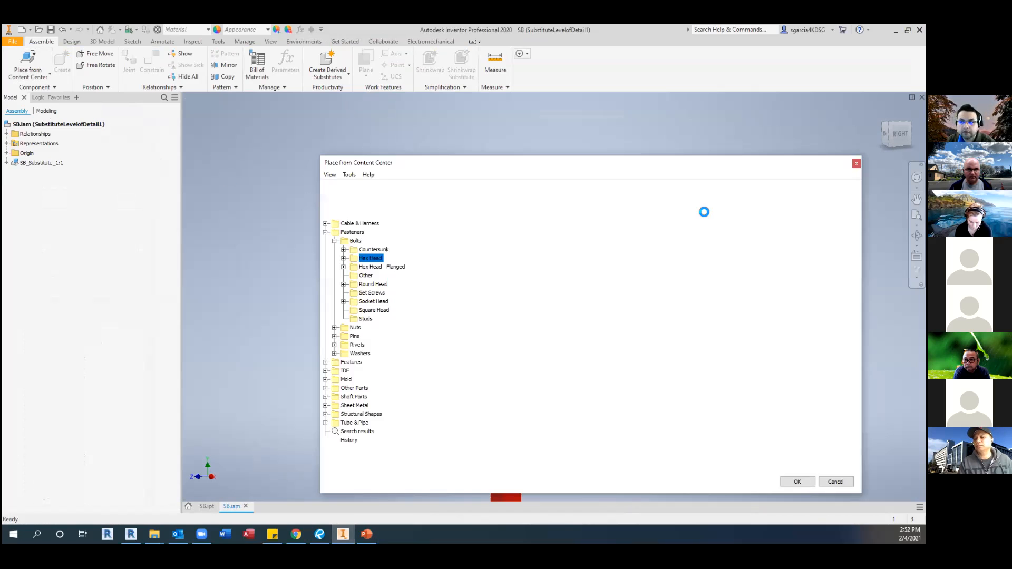